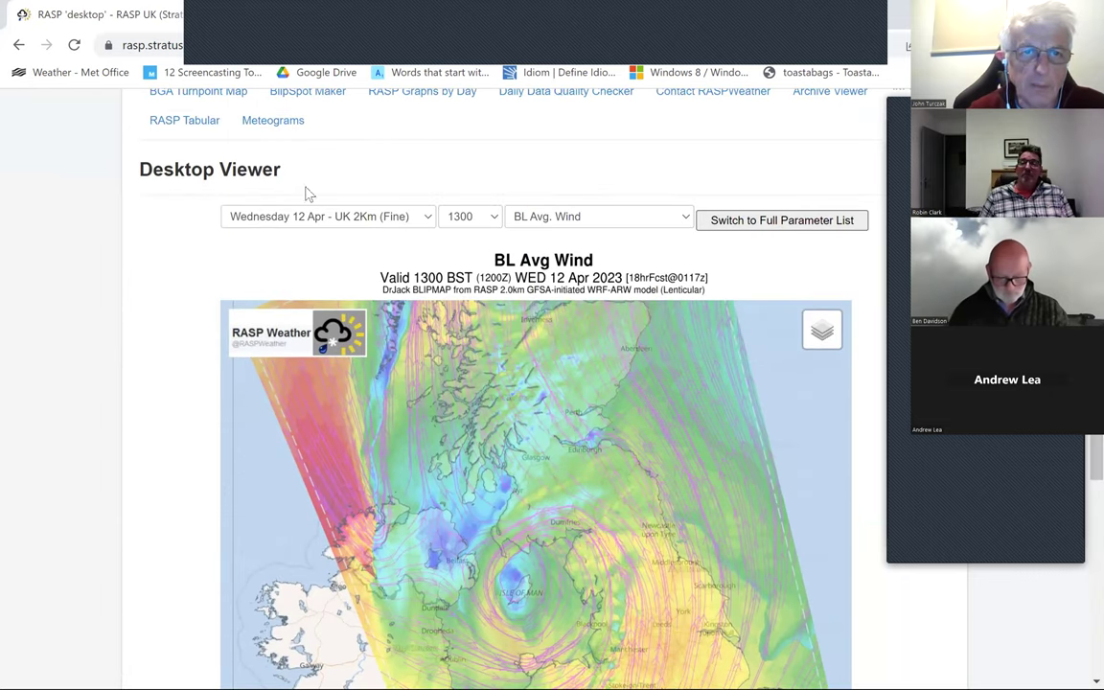
scroll(390, 202, up, 3)
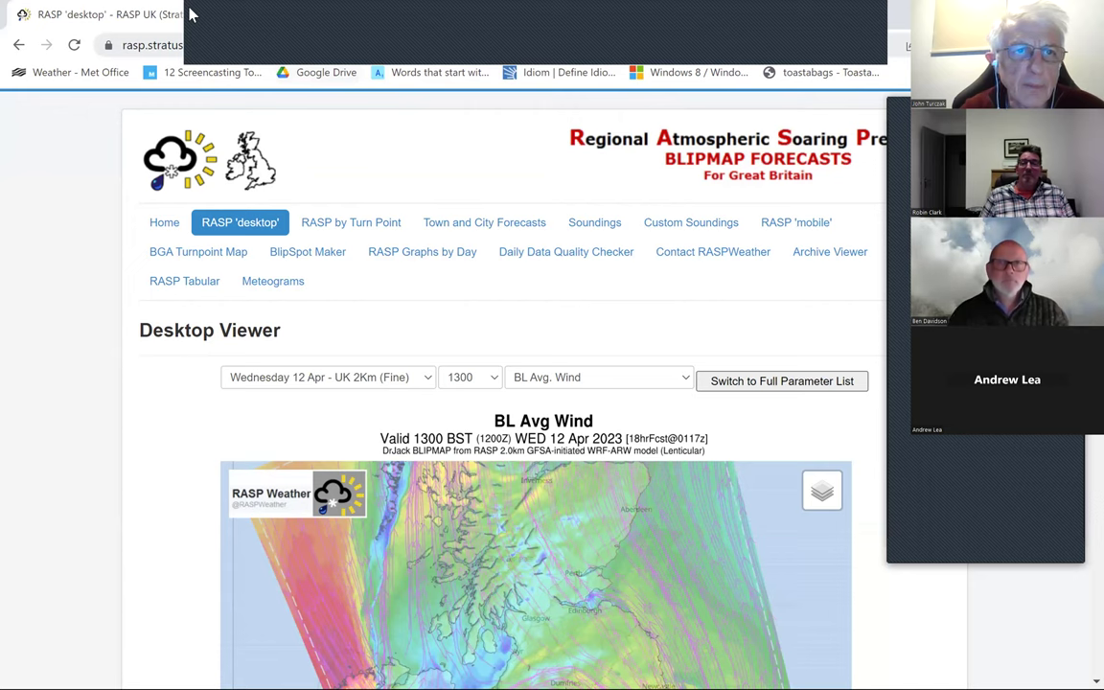
double_click(99, 29)
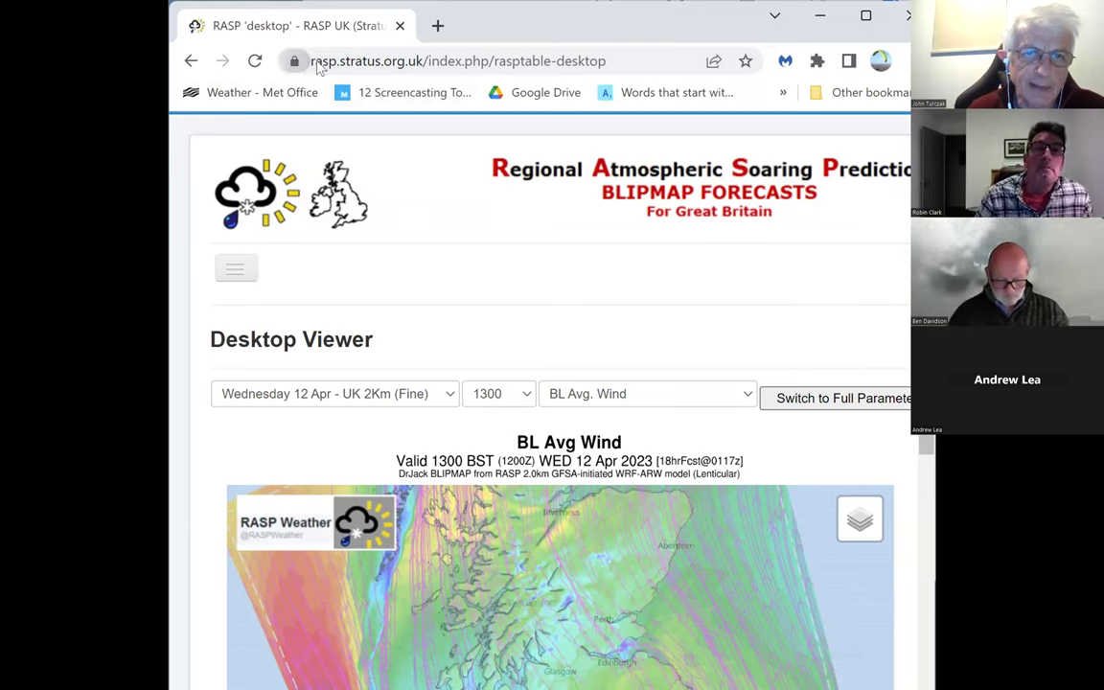
click(473, 62)
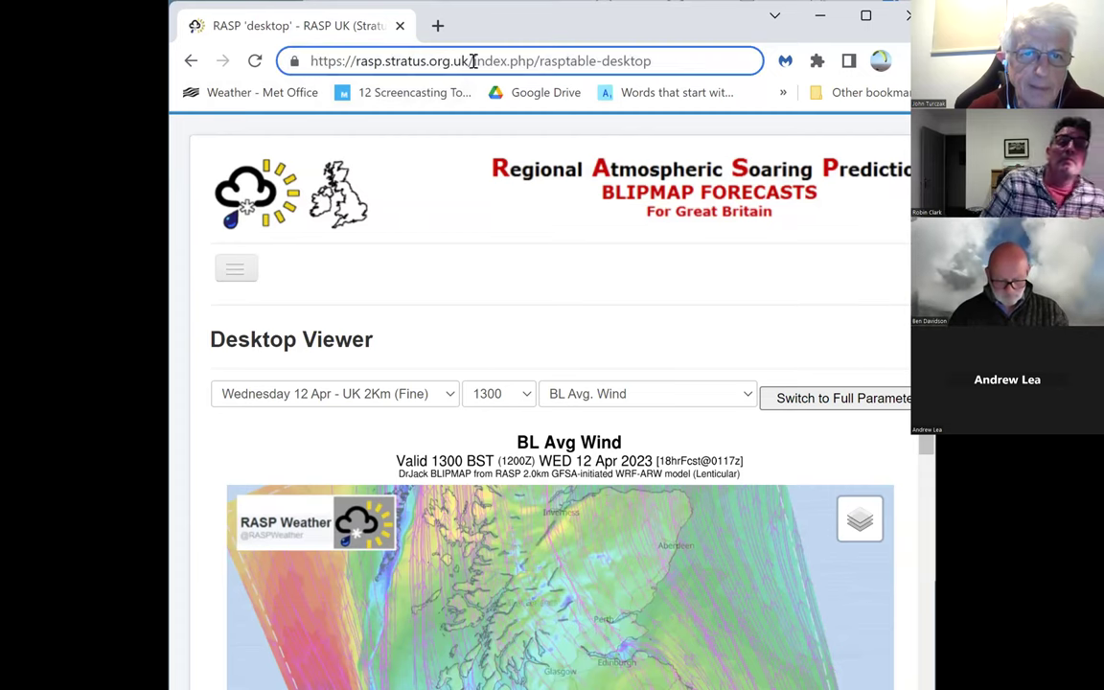
drag(468, 61, 269, 28)
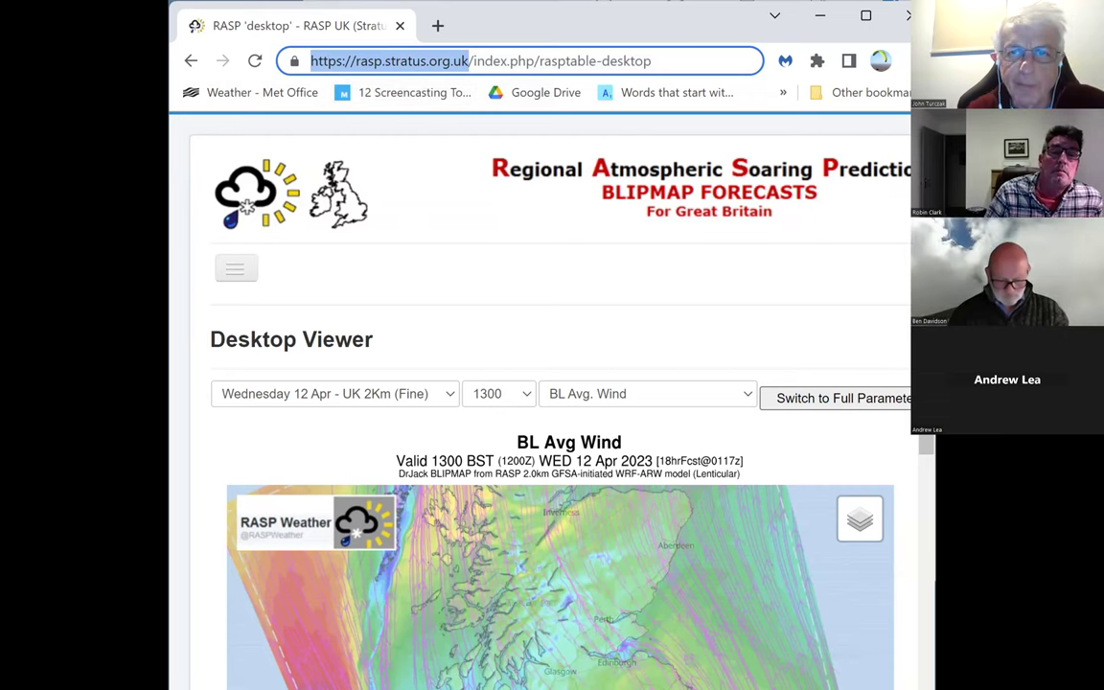
click(867, 15)
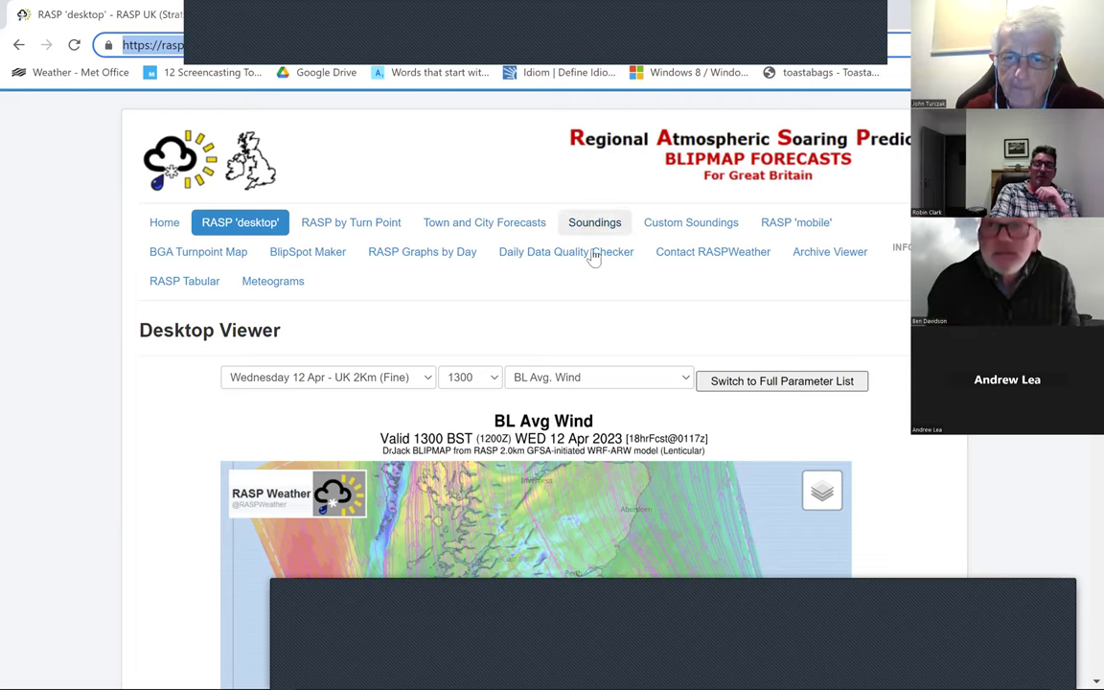
click(624, 297)
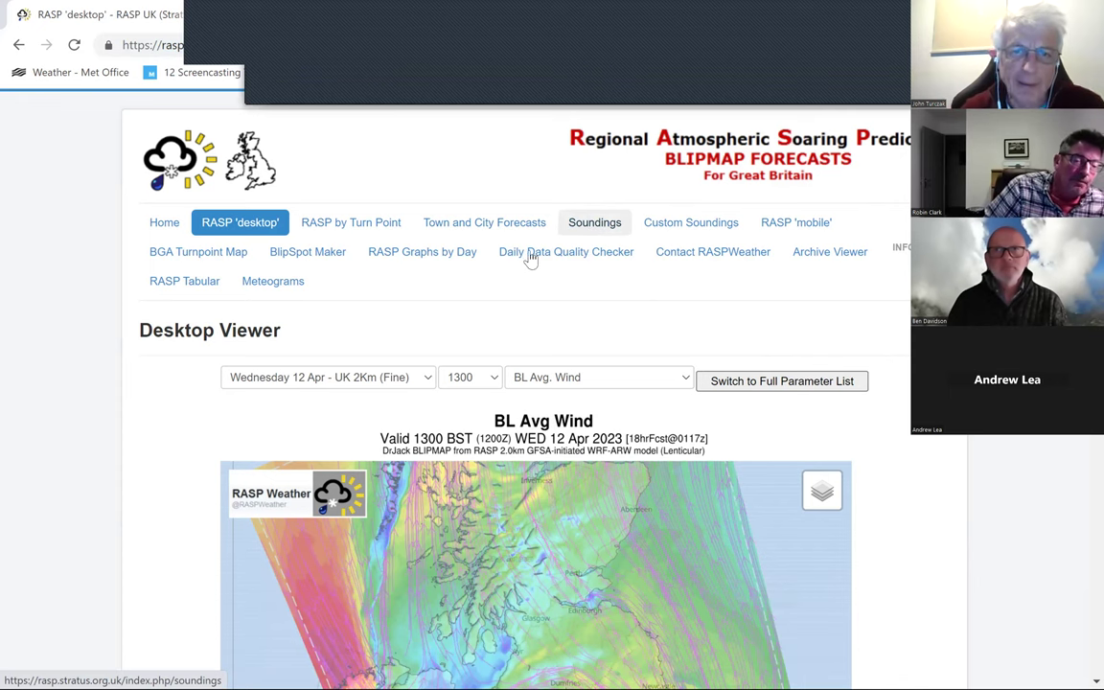
scroll(513, 288, down, 3)
scroll(521, 303, up, 2)
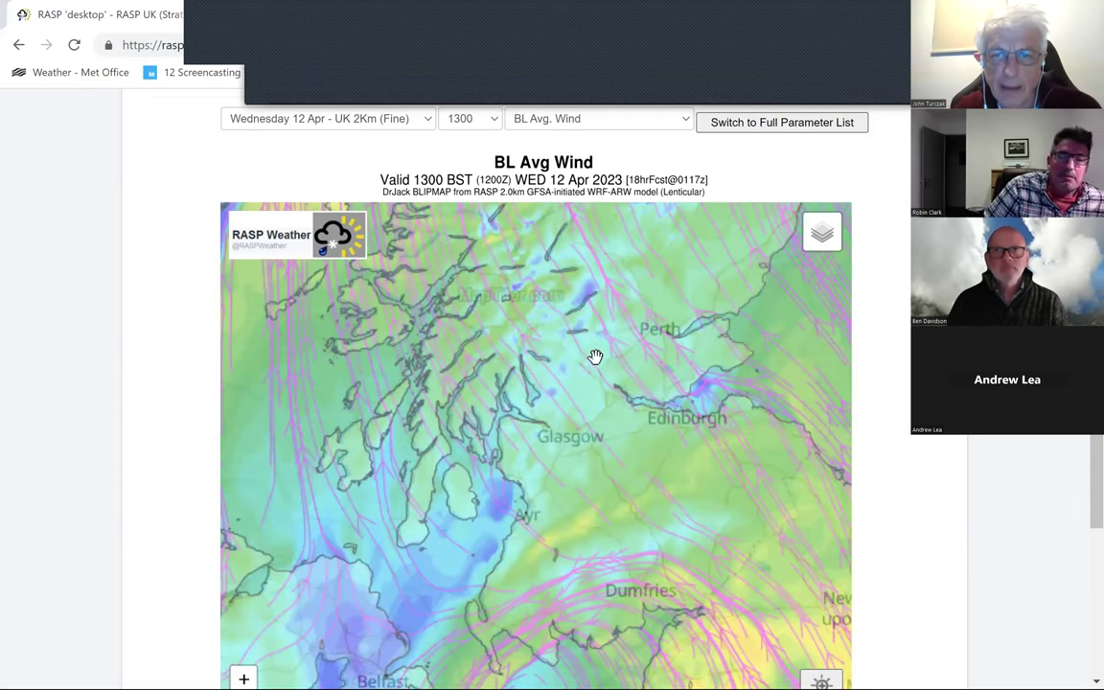
scroll(595, 357, down, 1)
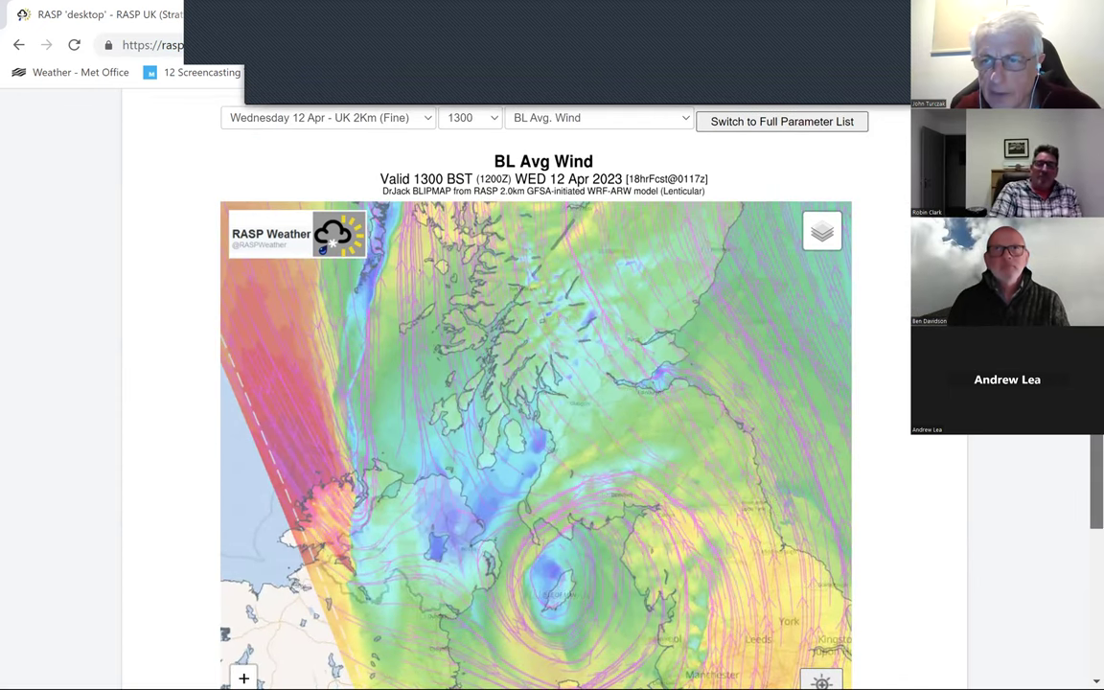
scroll(537, 383, up, 3)
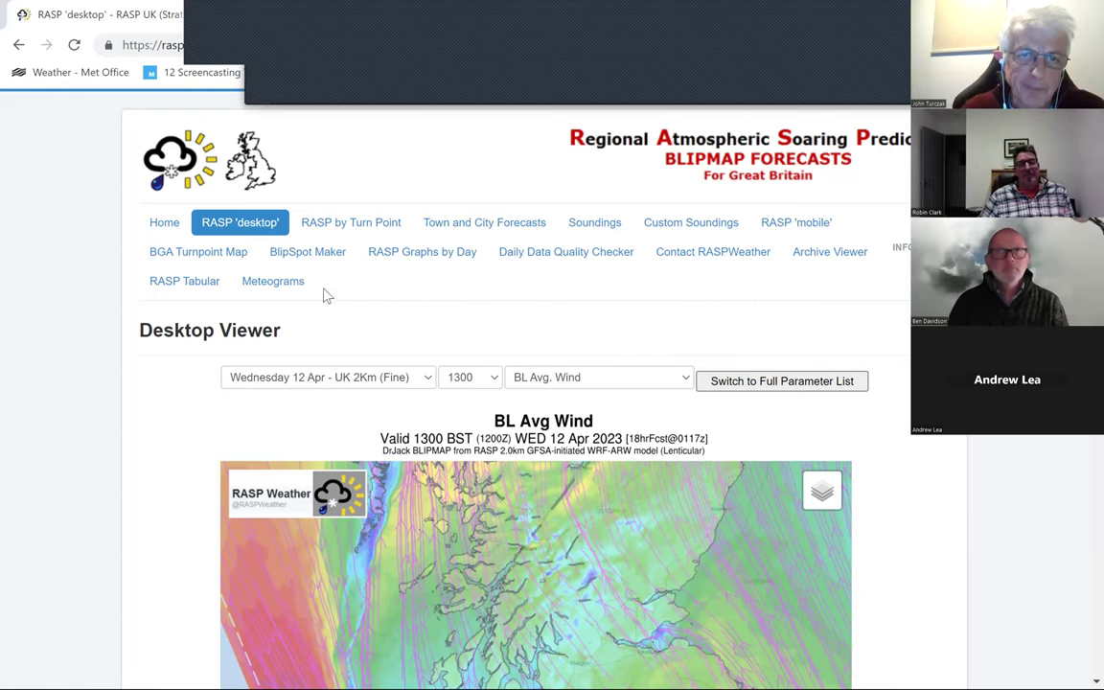
Open the RASP 'mobile' map viewer and turn on its BGA Turn Points overlay.
click(307, 254)
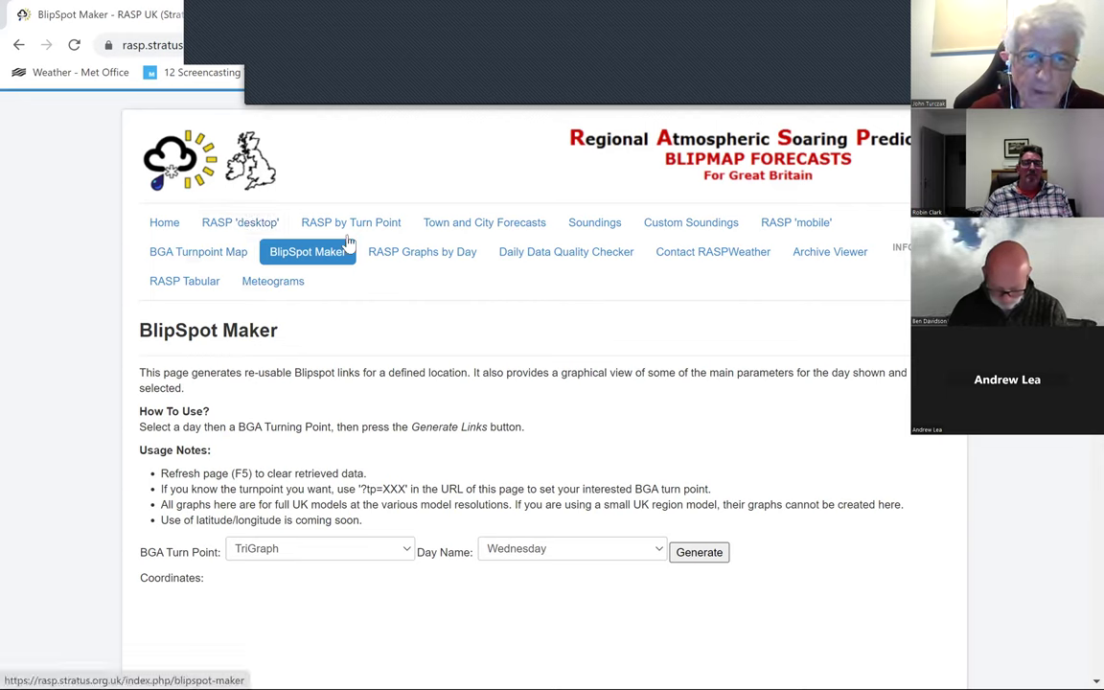
click(801, 227)
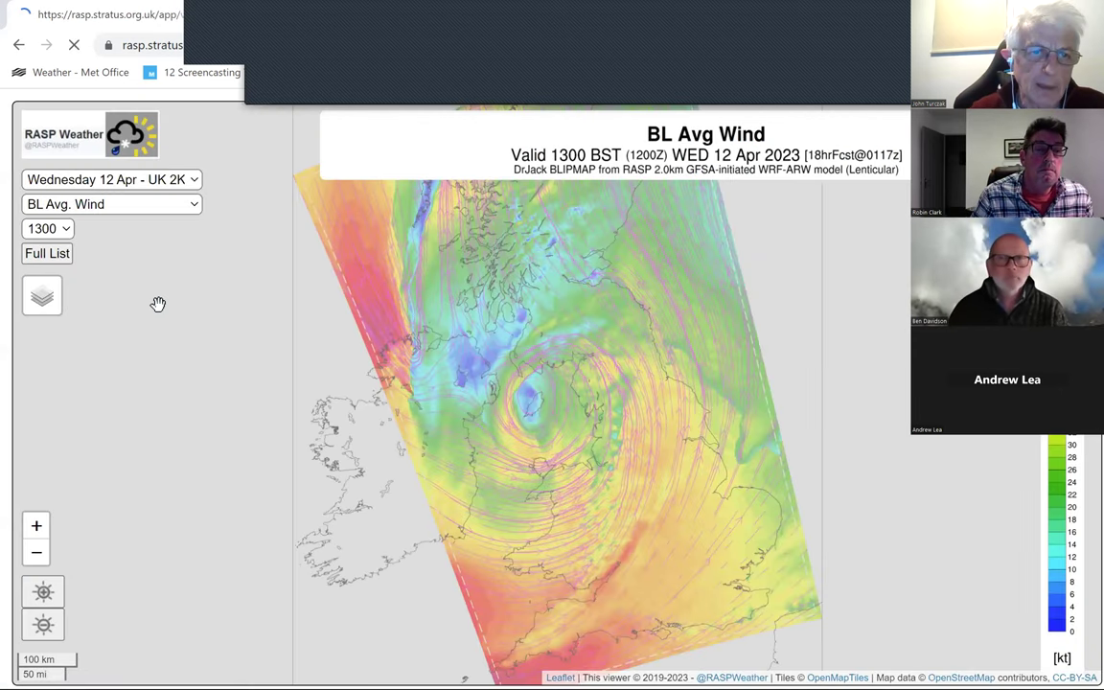
mouse_move(38, 295)
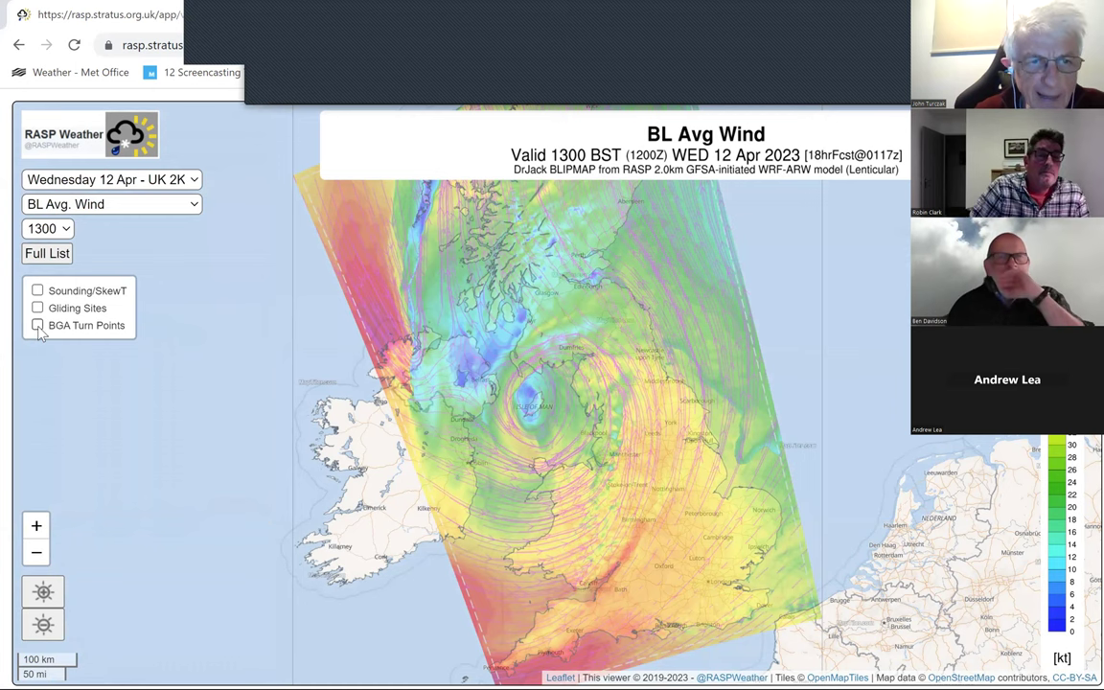
click(38, 326)
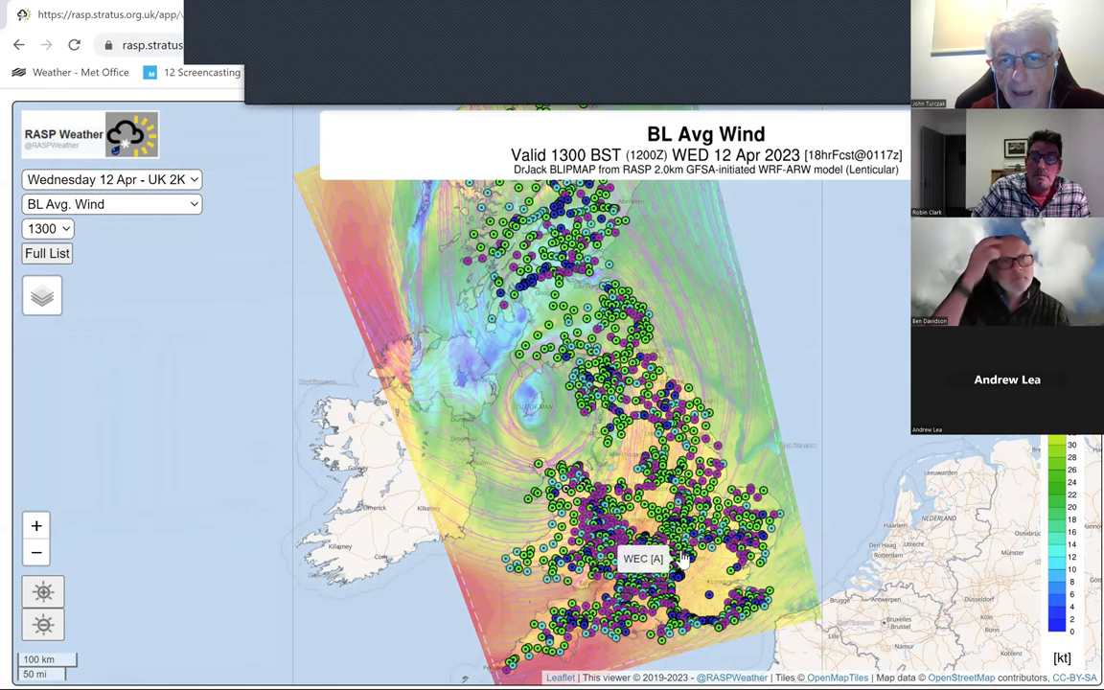
Zoom the turn point map in on the south coast around Brighton, Steyning and Lewes.
scroll(684, 569, up, 1)
scroll(671, 566, up, 1)
scroll(522, 331, up, 1)
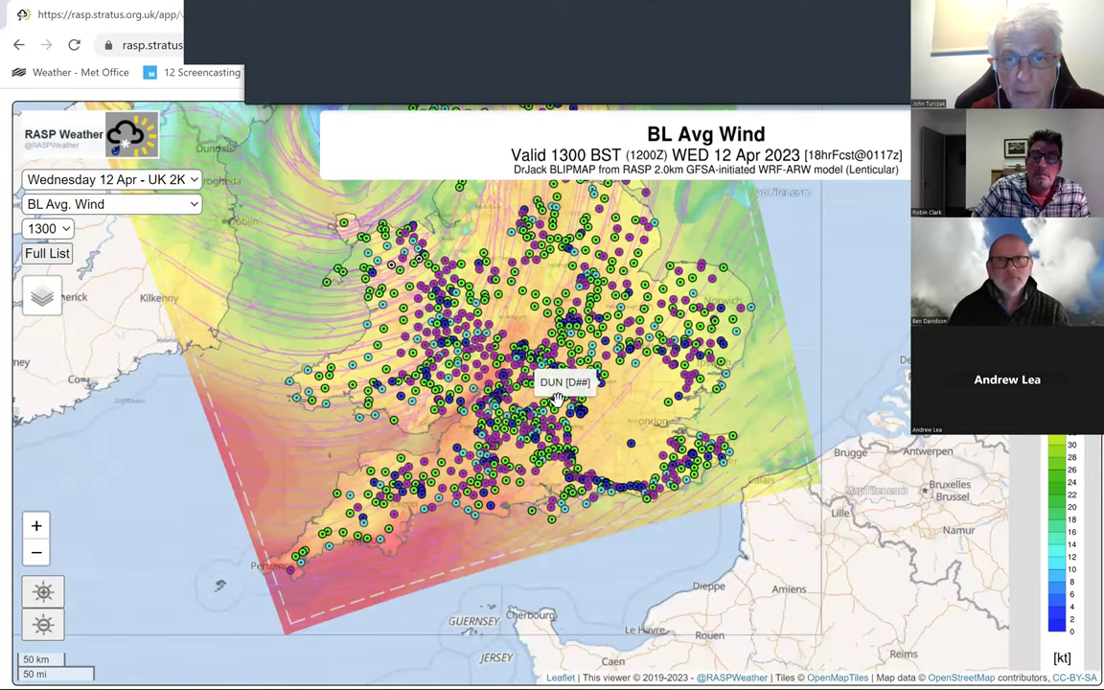
scroll(556, 399, up, 2)
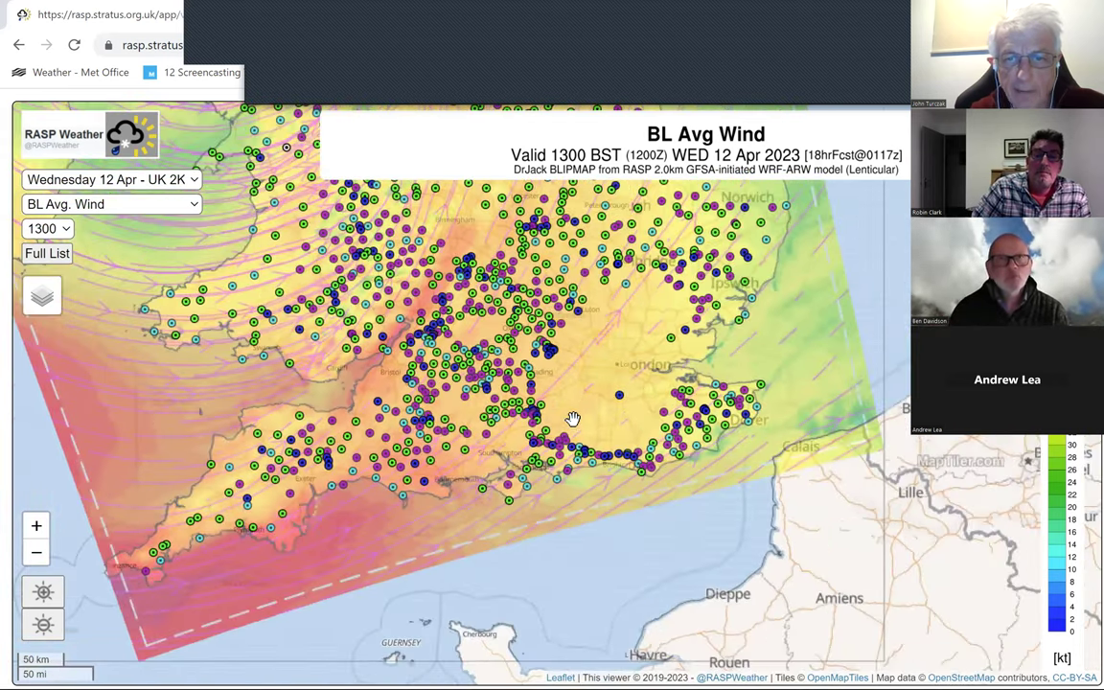
scroll(575, 423, up, 3)
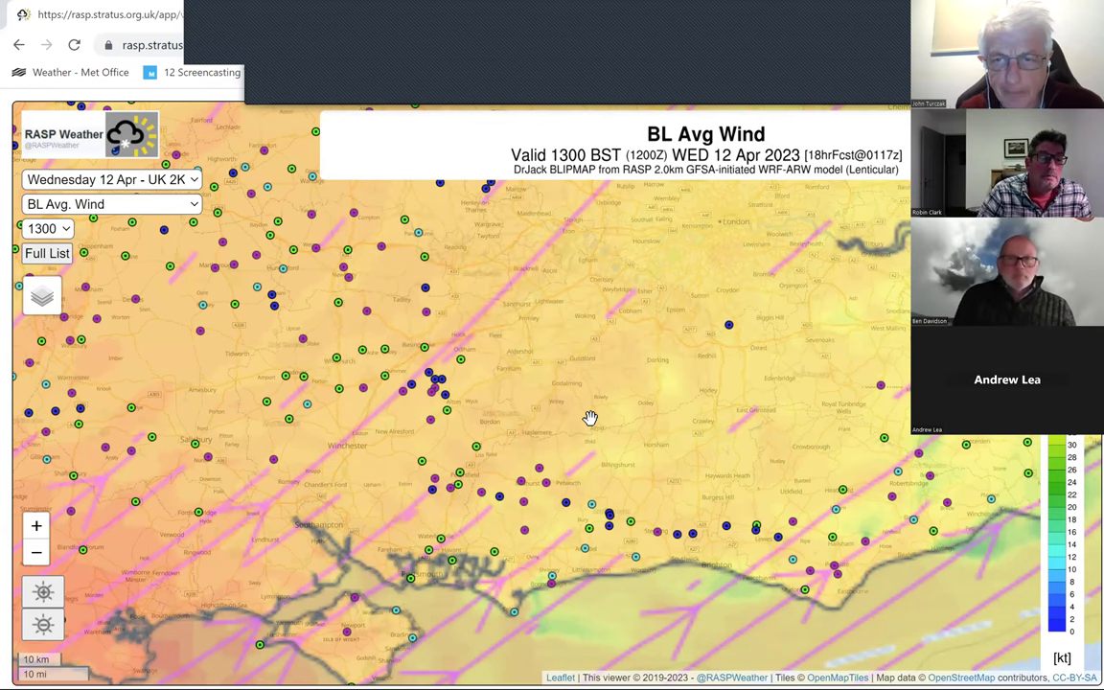
scroll(628, 449, up, 1)
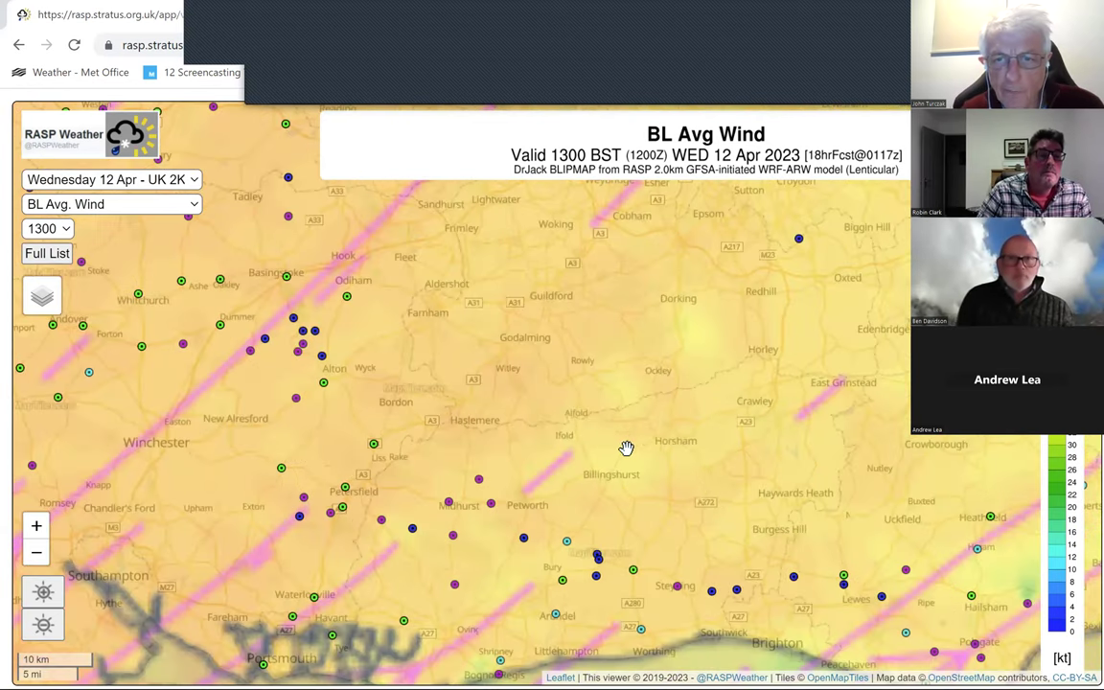
drag(643, 463, 439, 345)
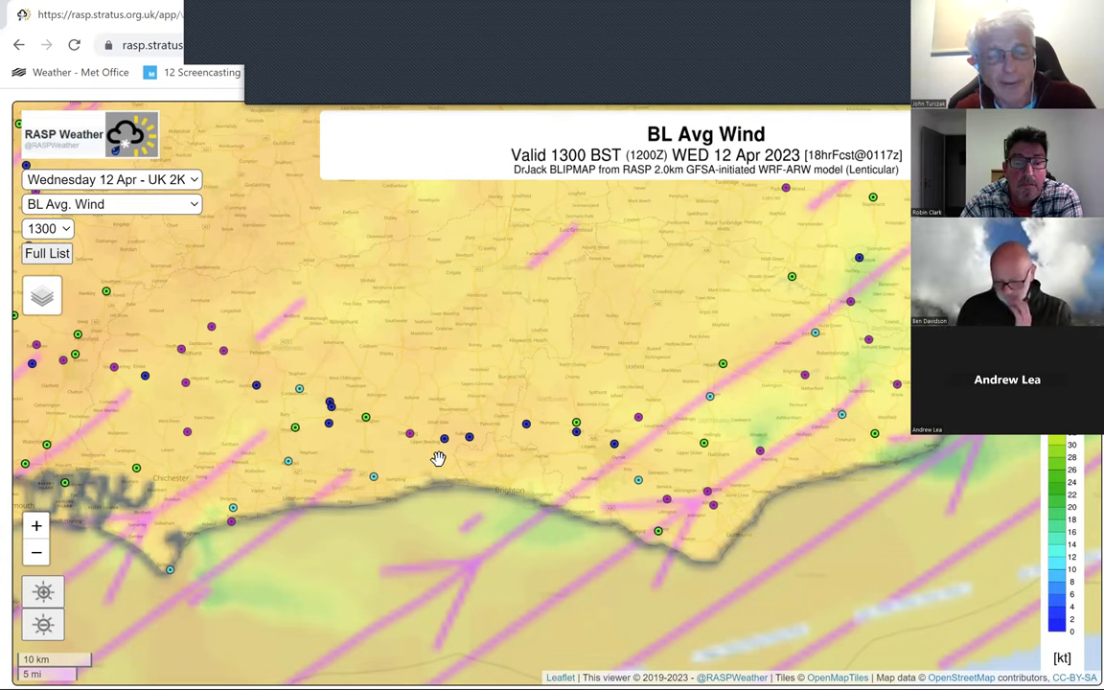
scroll(468, 461, up, 3)
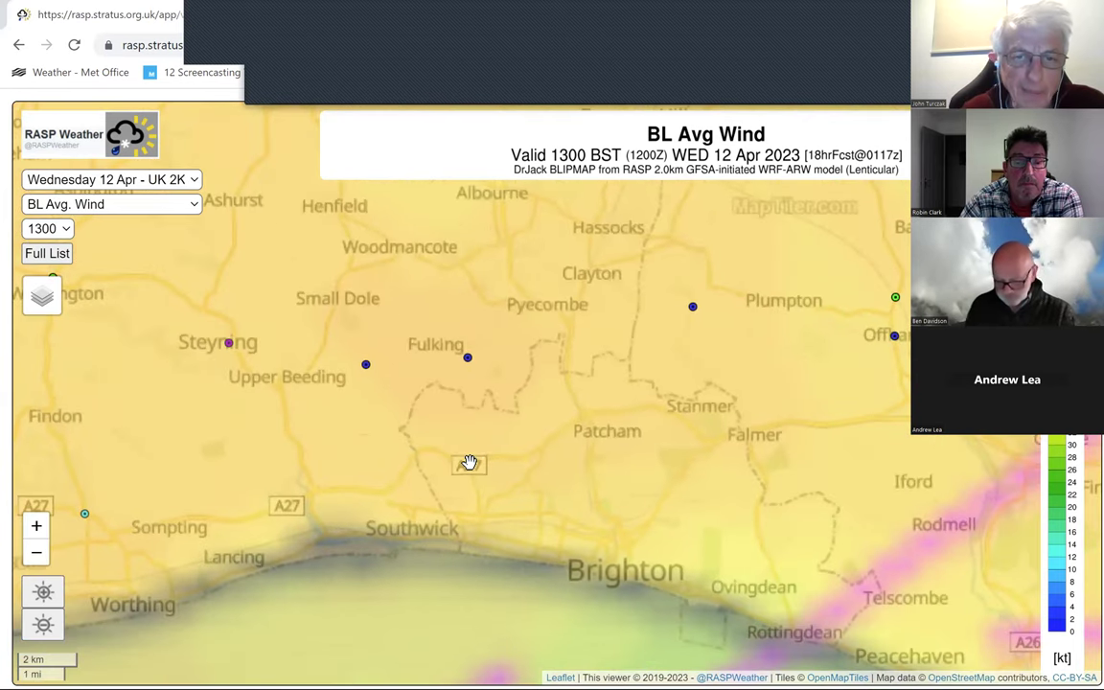
scroll(469, 461, down, 2)
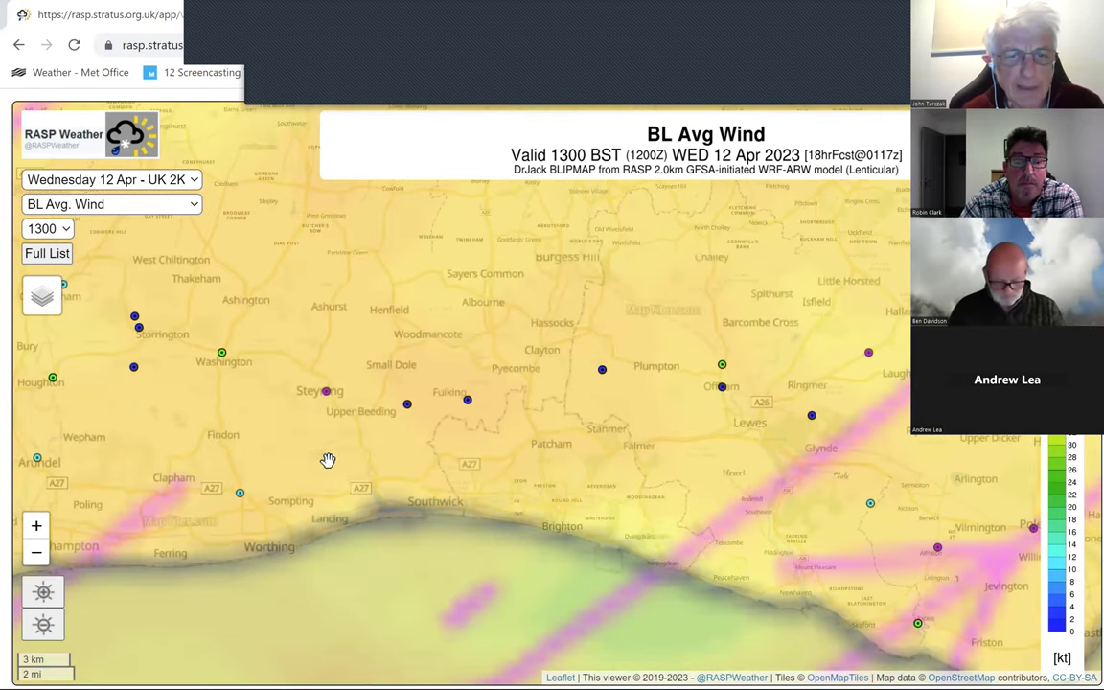
Check the codes of the BGA turn points along the hills north of Brighton, from Upper Beeding to Lewes.
mouse_move(410, 407)
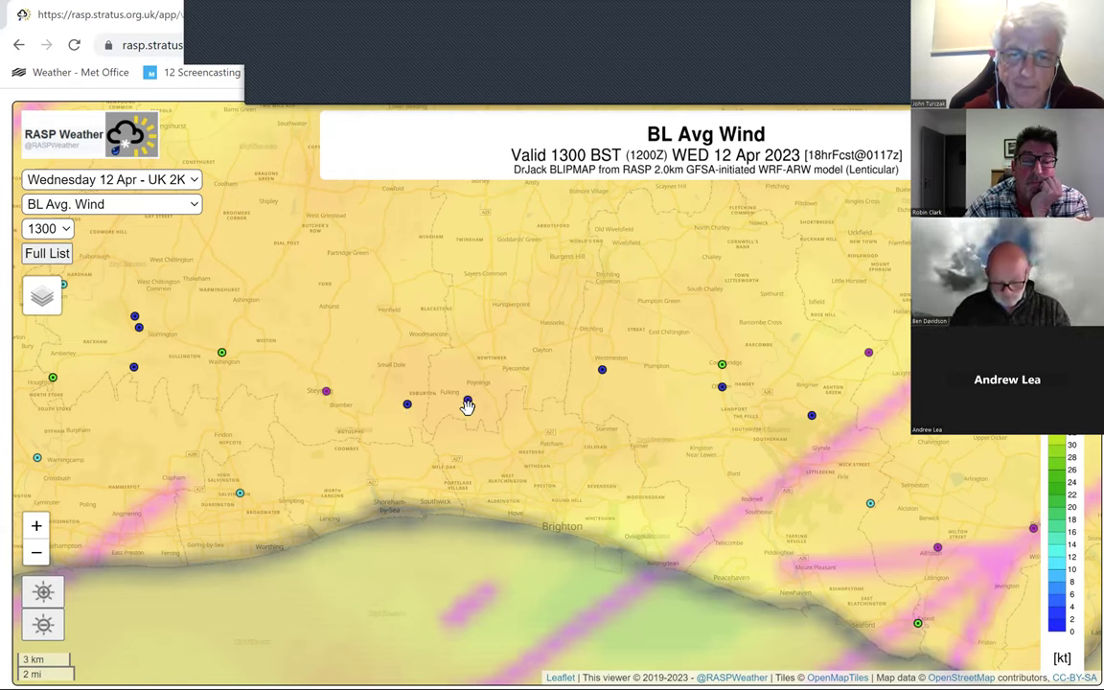
mouse_move(471, 413)
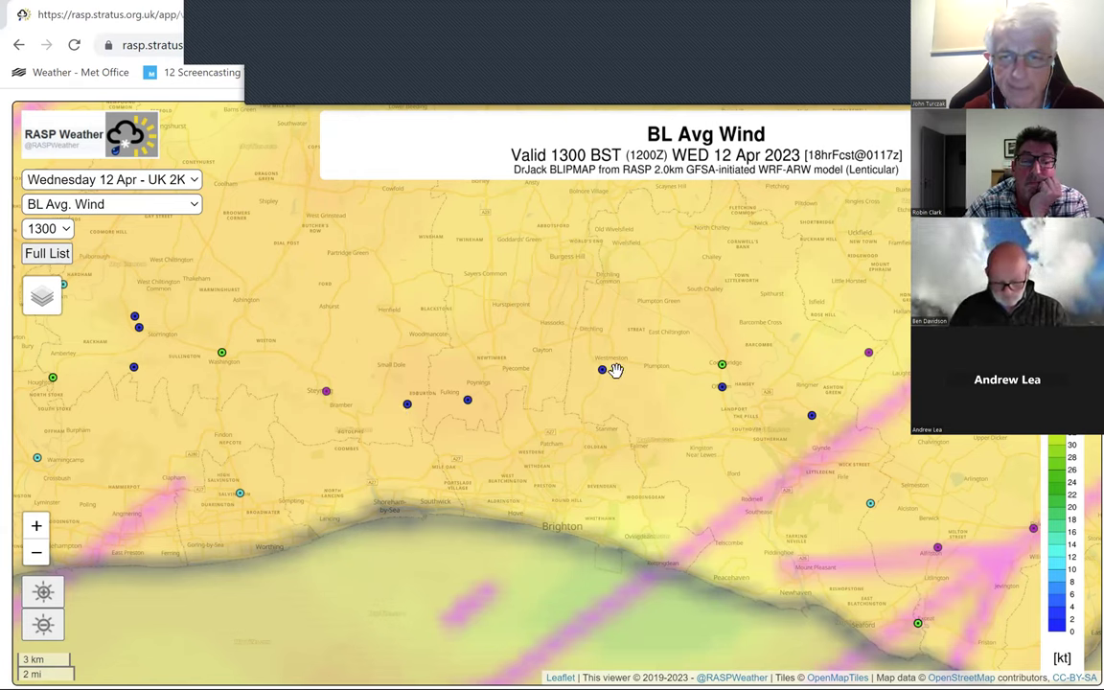
mouse_move(604, 380)
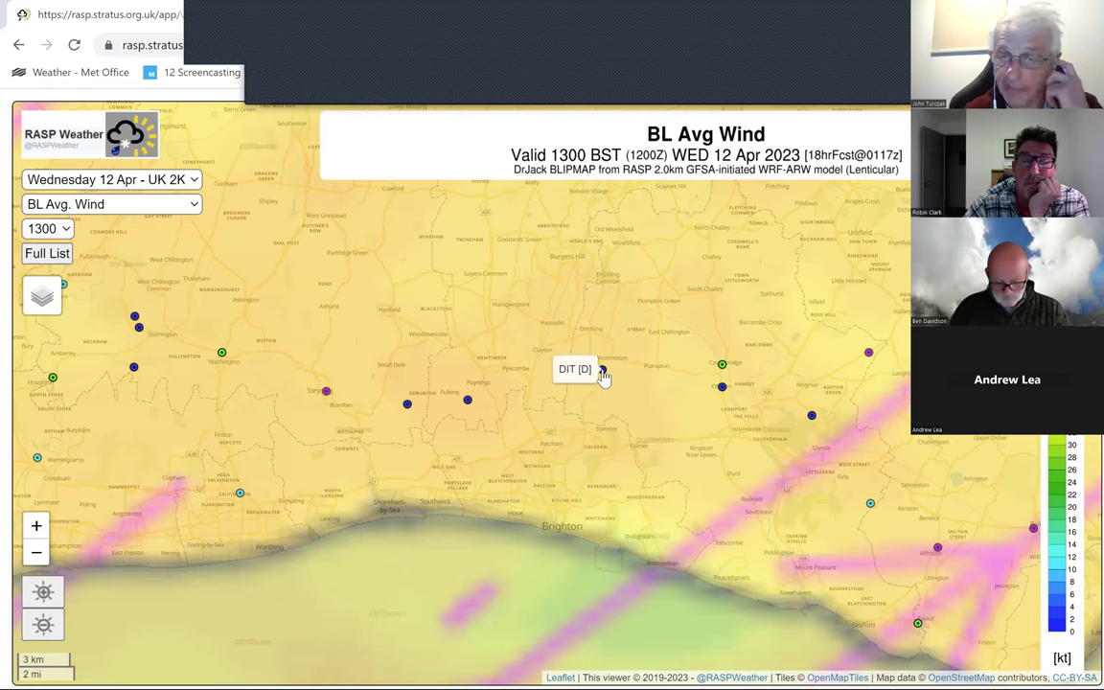
mouse_move(724, 393)
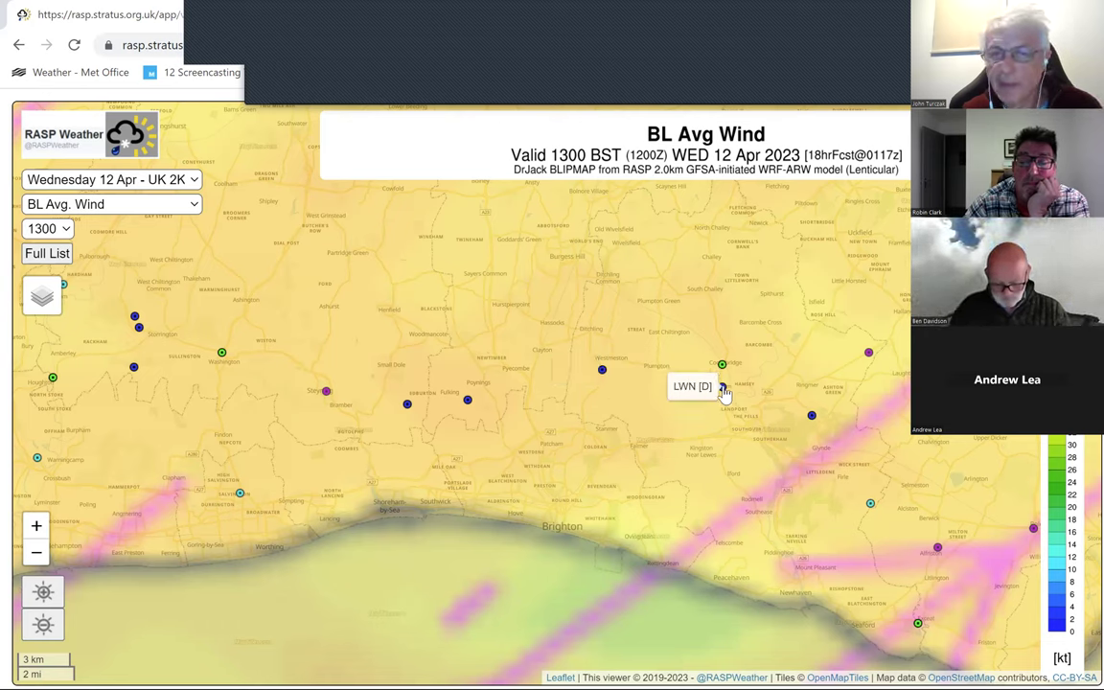
mouse_move(723, 369)
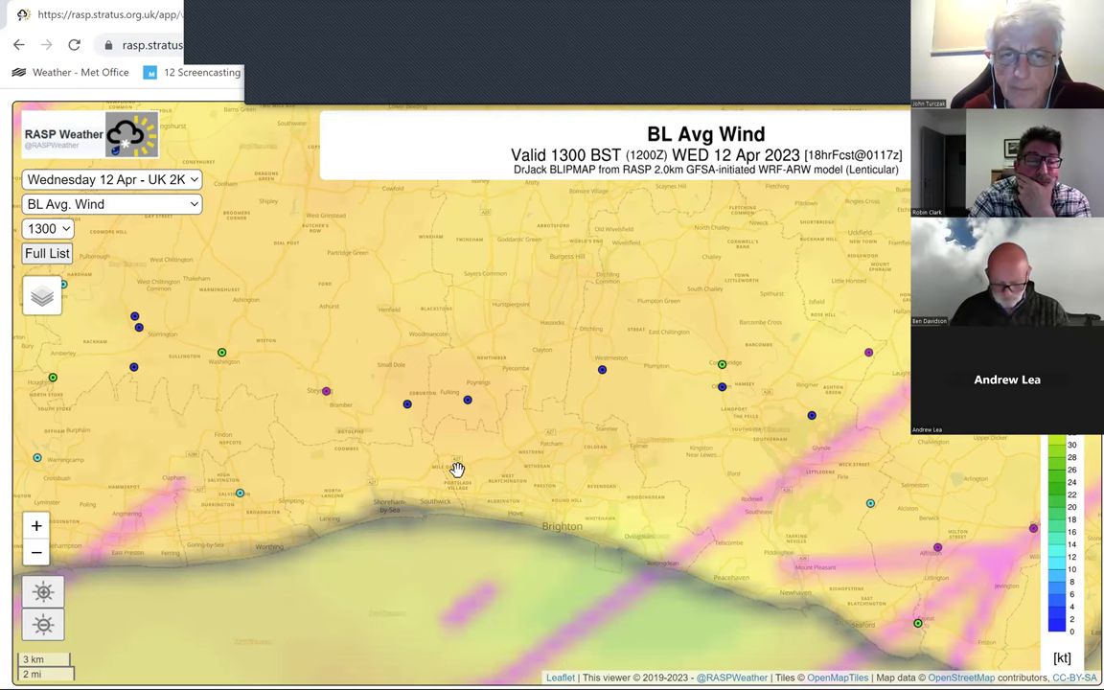
mouse_move(406, 414)
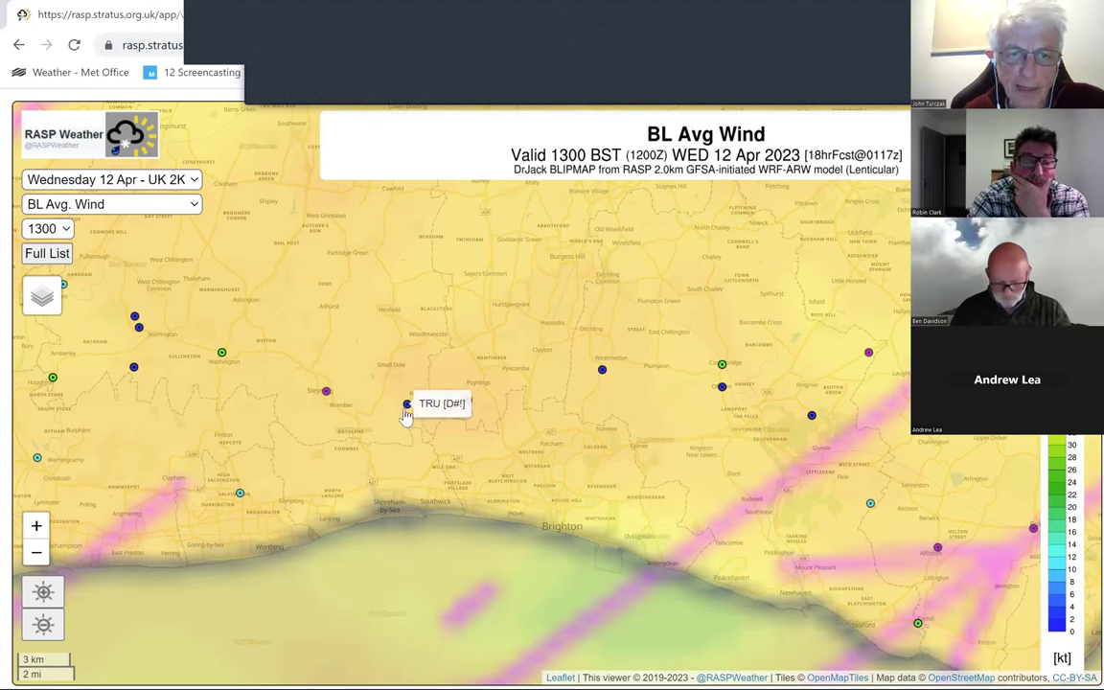
mouse_move(468, 409)
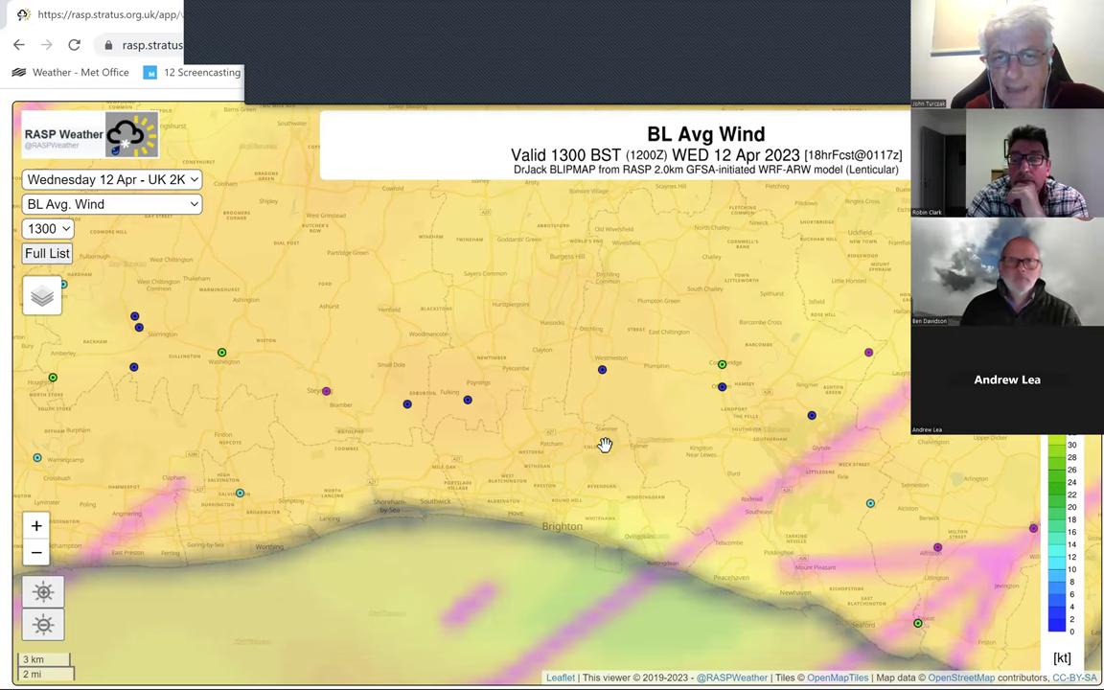
mouse_move(873, 509)
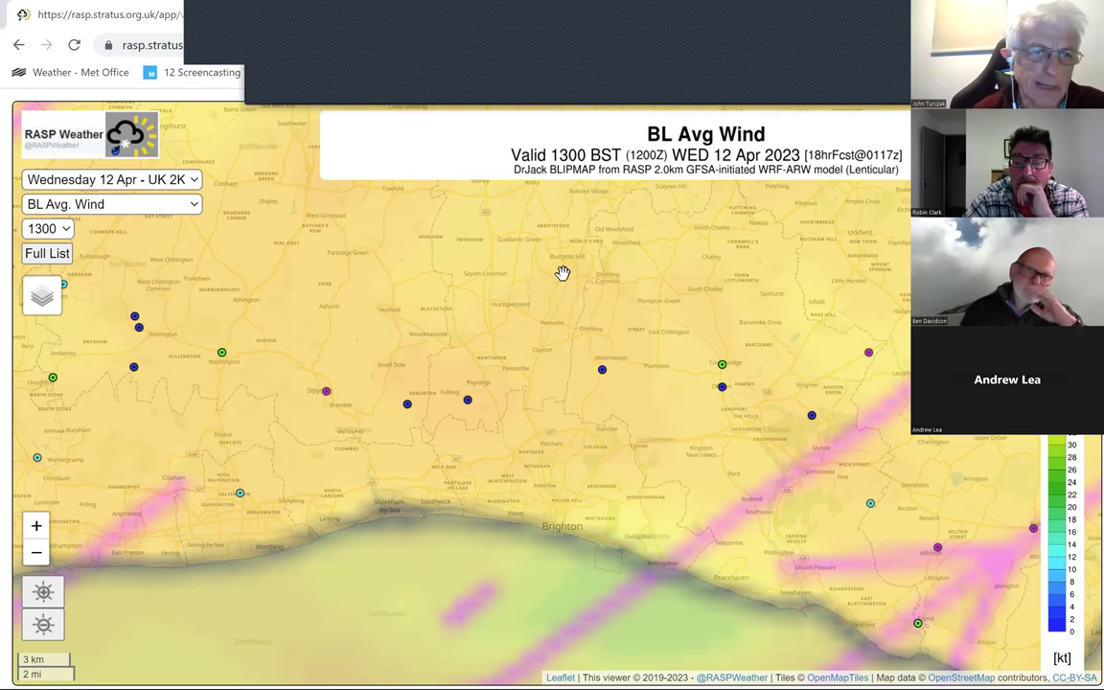
scroll(705, 379, up, 1)
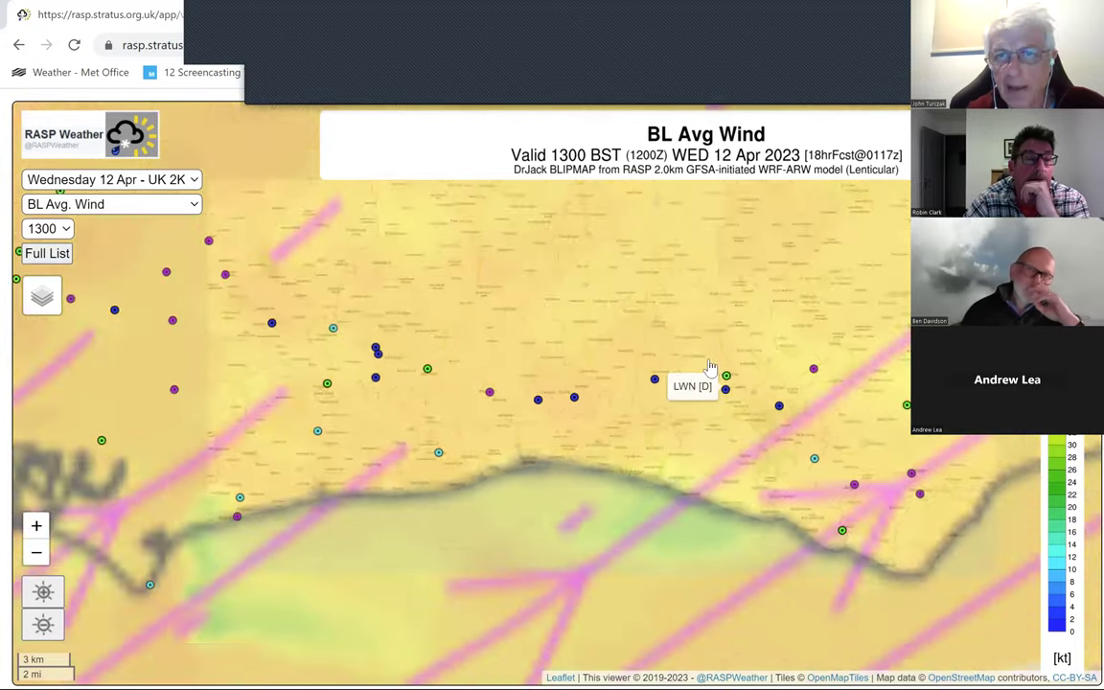
Return from the map viewer to BlipSpot Maker and set the BGA turn point to DDK - Devil's Dyke.
click(18, 44)
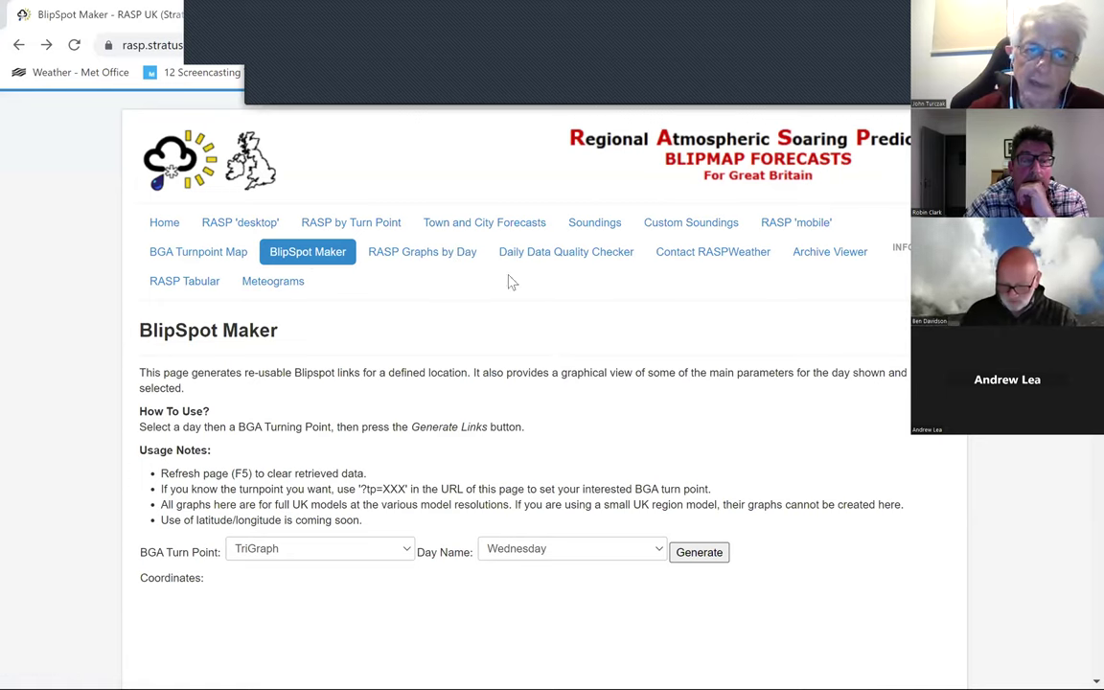
click(307, 252)
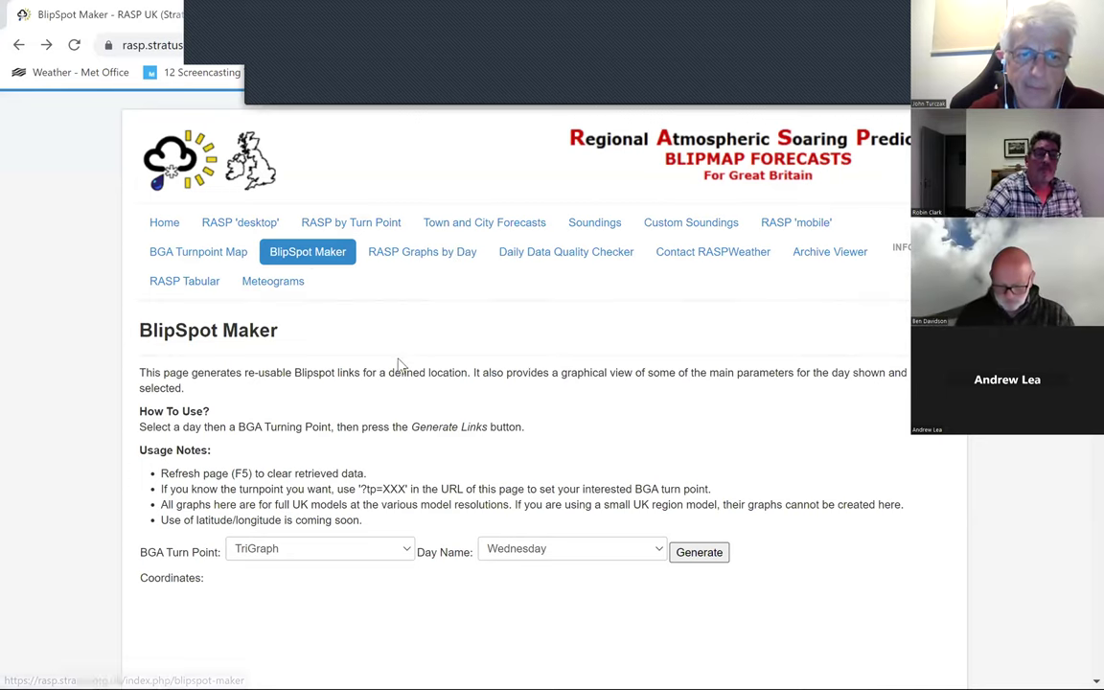
click(403, 554)
scroll(374, 450, down, 20)
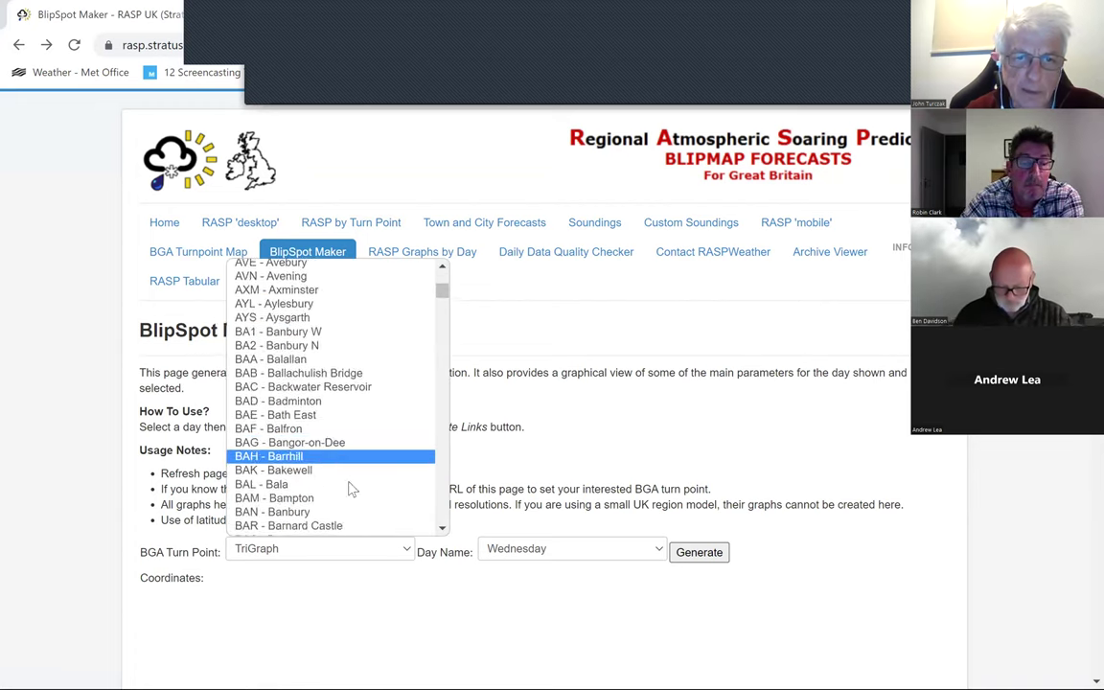
scroll(340, 469, down, 20)
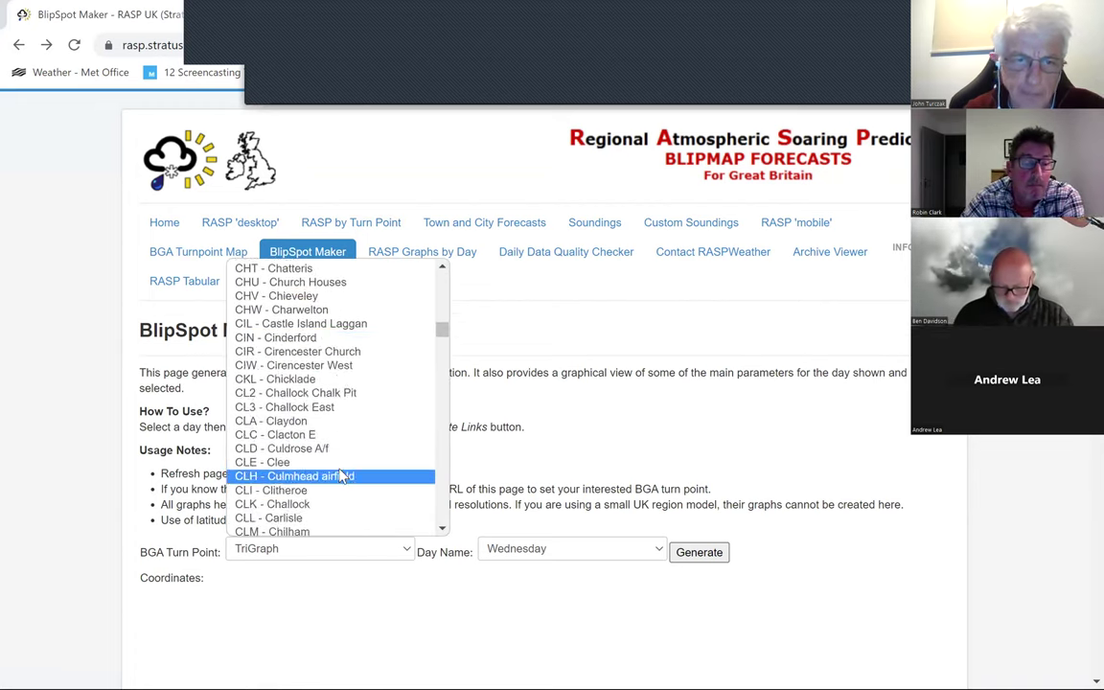
scroll(342, 493, down, 20)
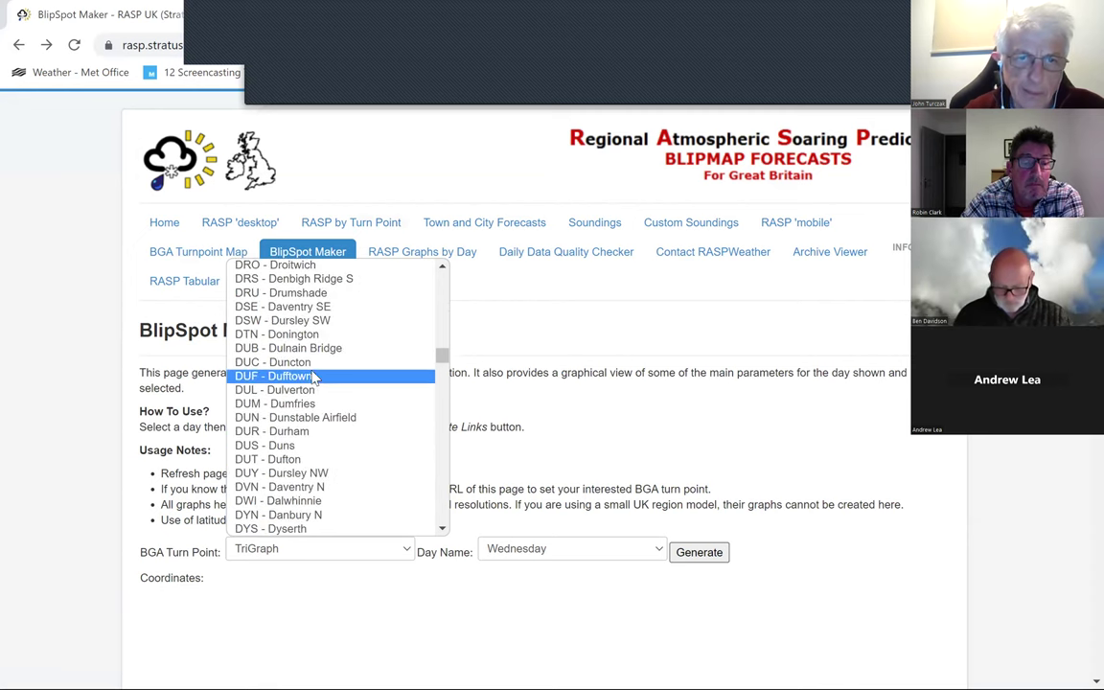
scroll(307, 364, up, 8)
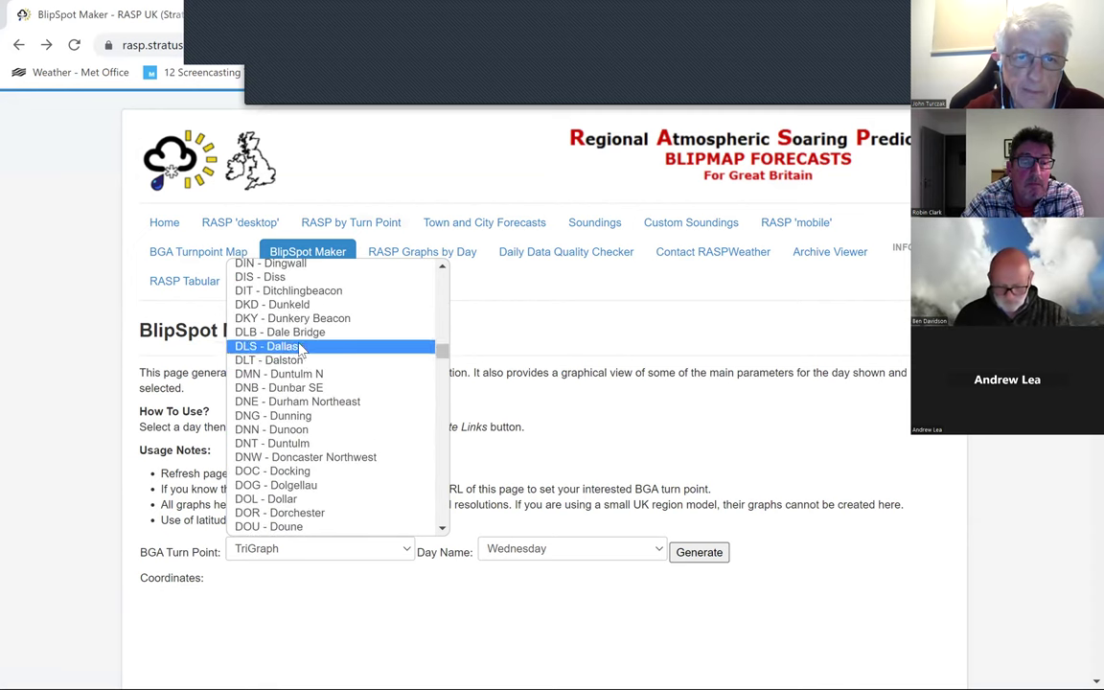
scroll(283, 388, up, 5)
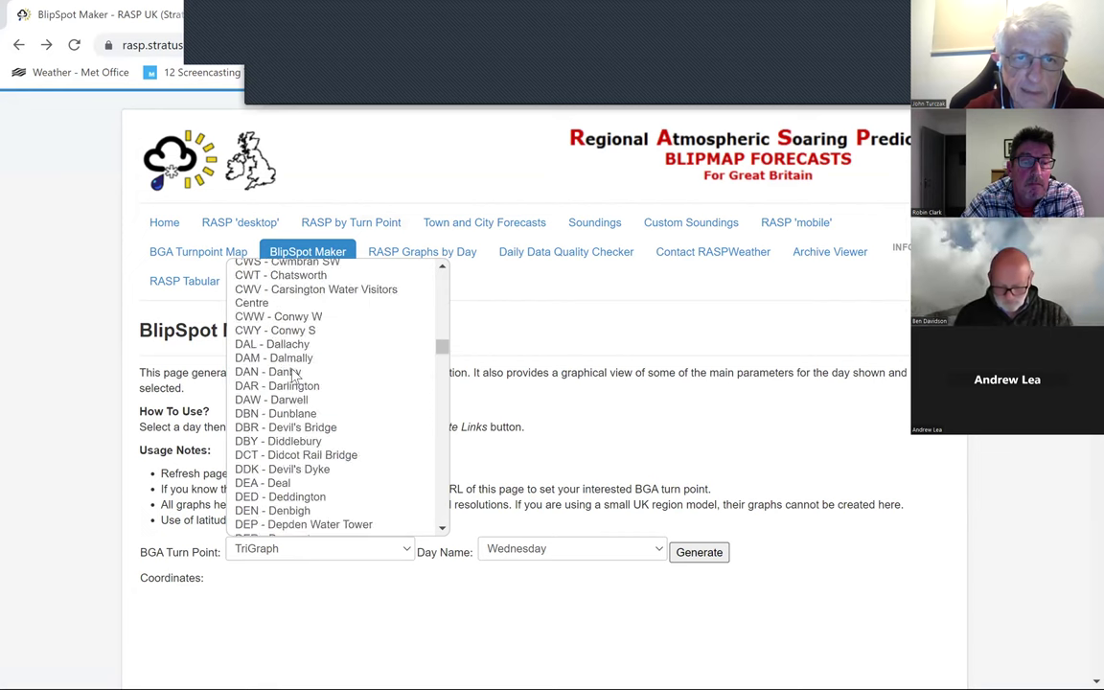
click(287, 469)
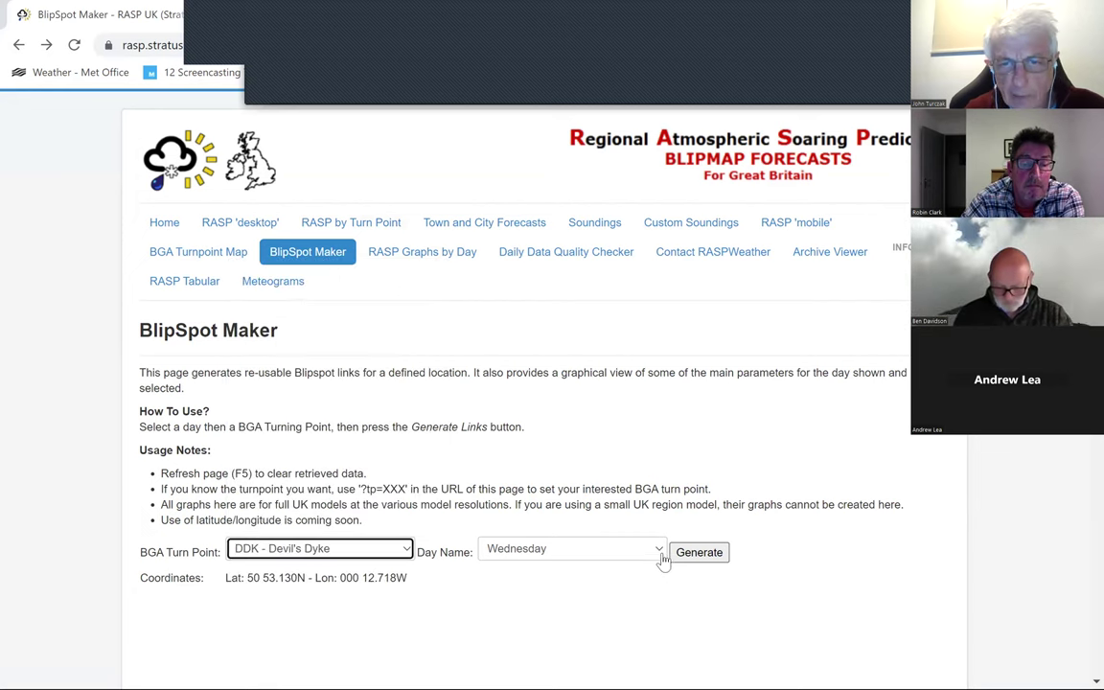
Set the forecast day to Saturday and generate the Devil's Dyke graphs.
click(629, 554)
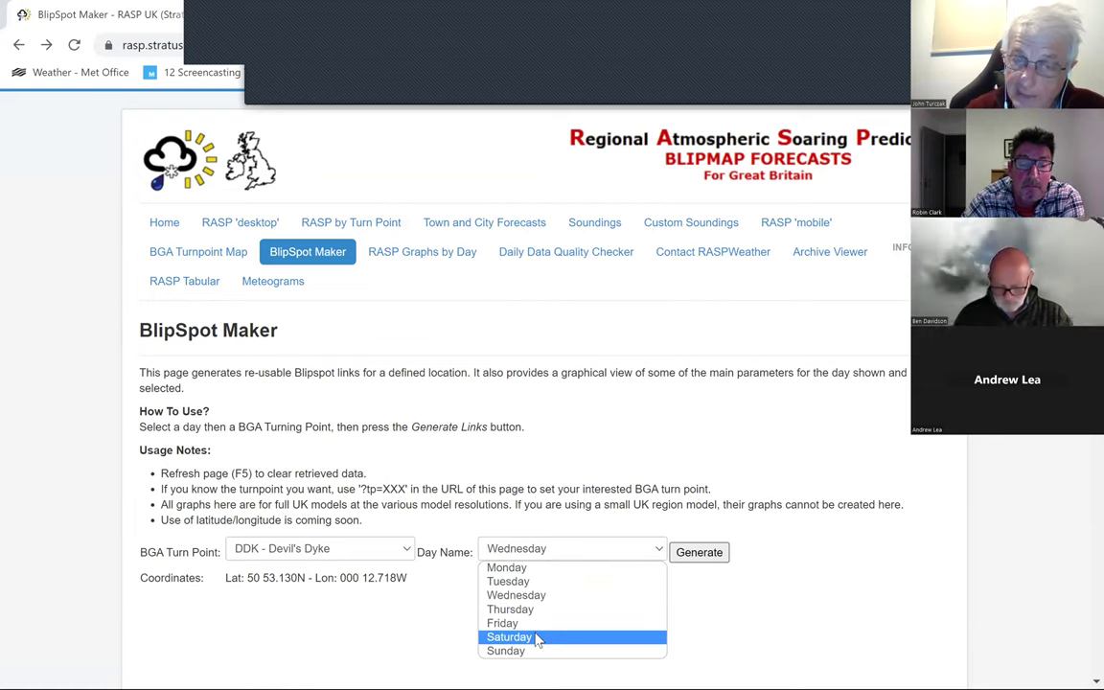
click(537, 638)
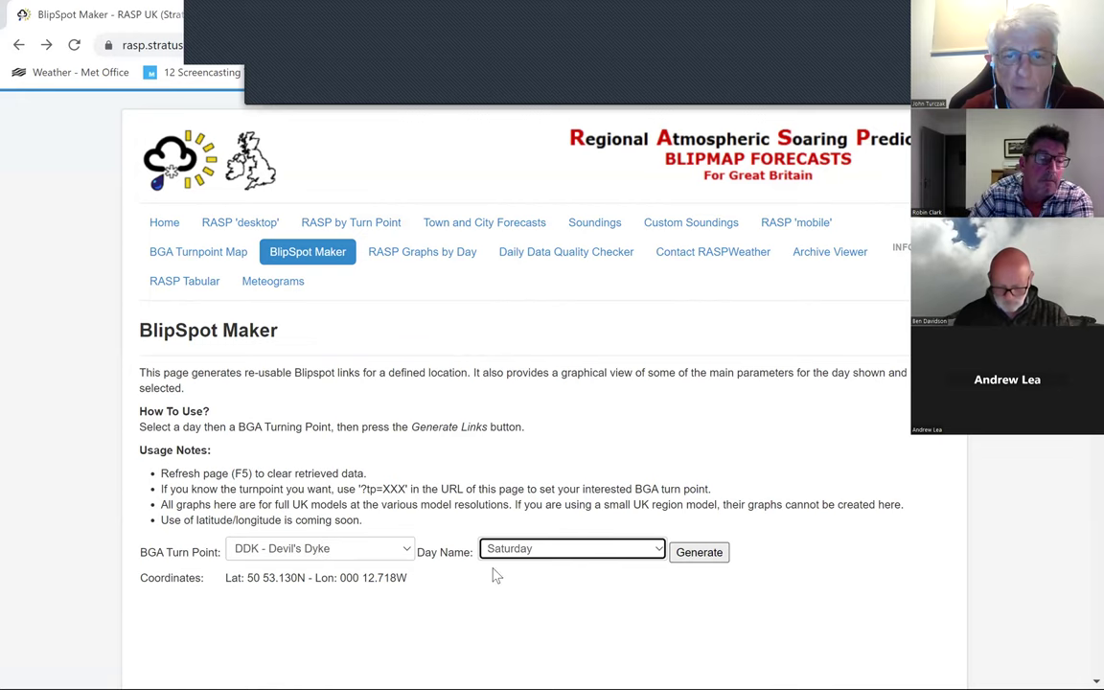
click(698, 562)
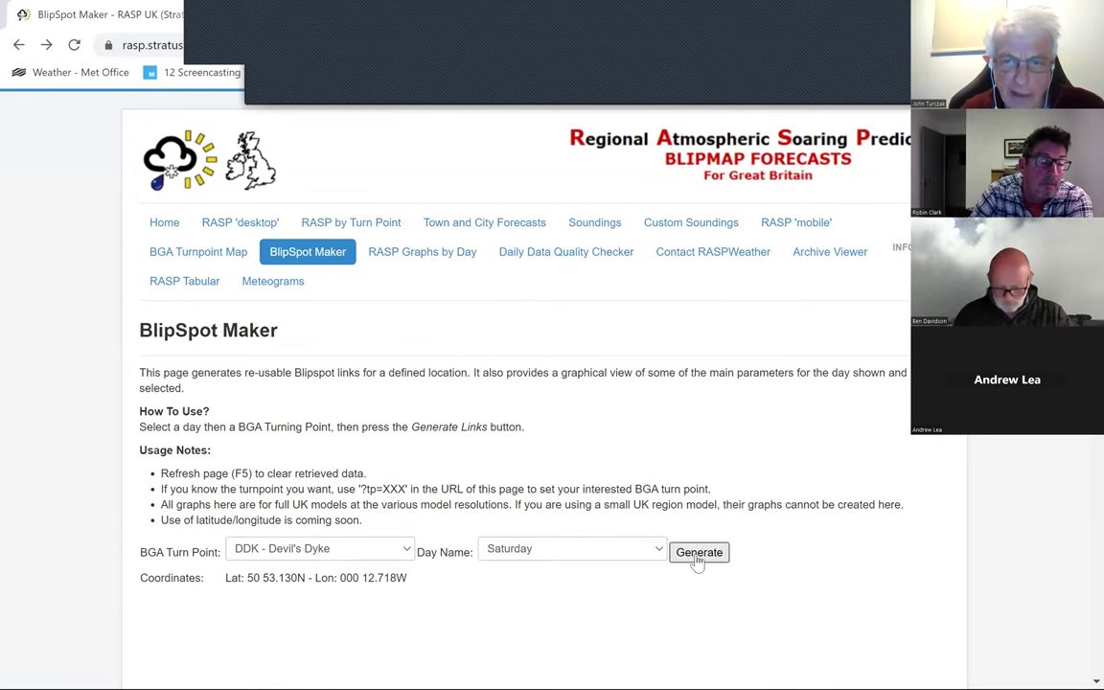
Look through Saturday's Devil's Dyke graphs for thermal height, temperature, wind speed, wind direction and cumulus potential.
scroll(840, 510, down, 3)
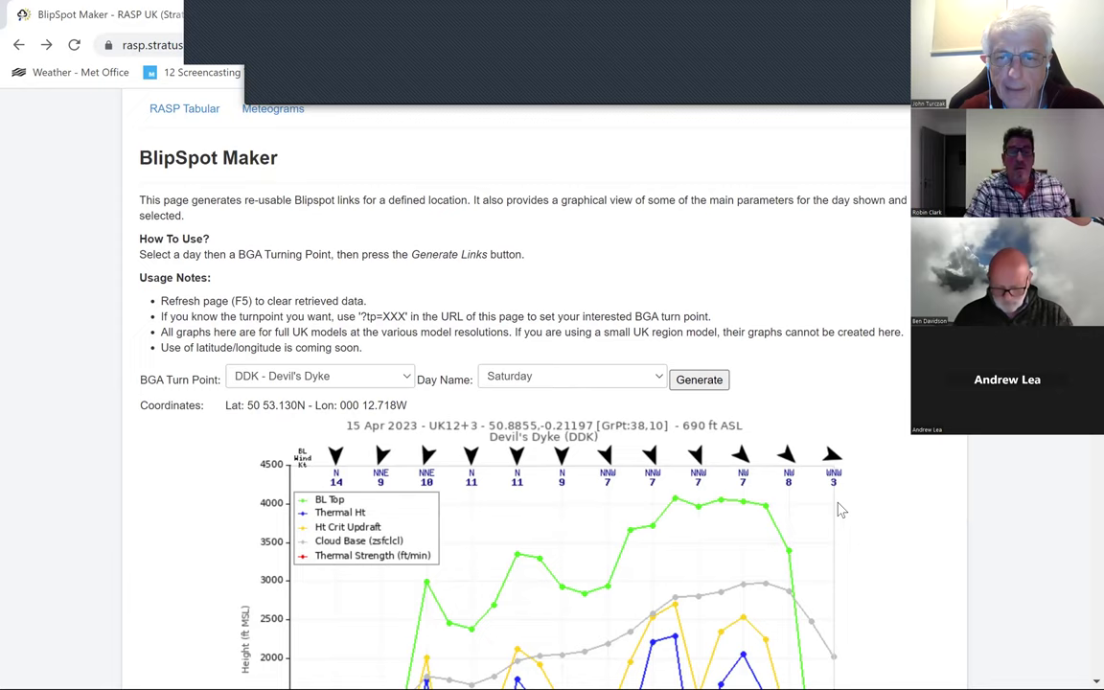
scroll(840, 510, down, 4)
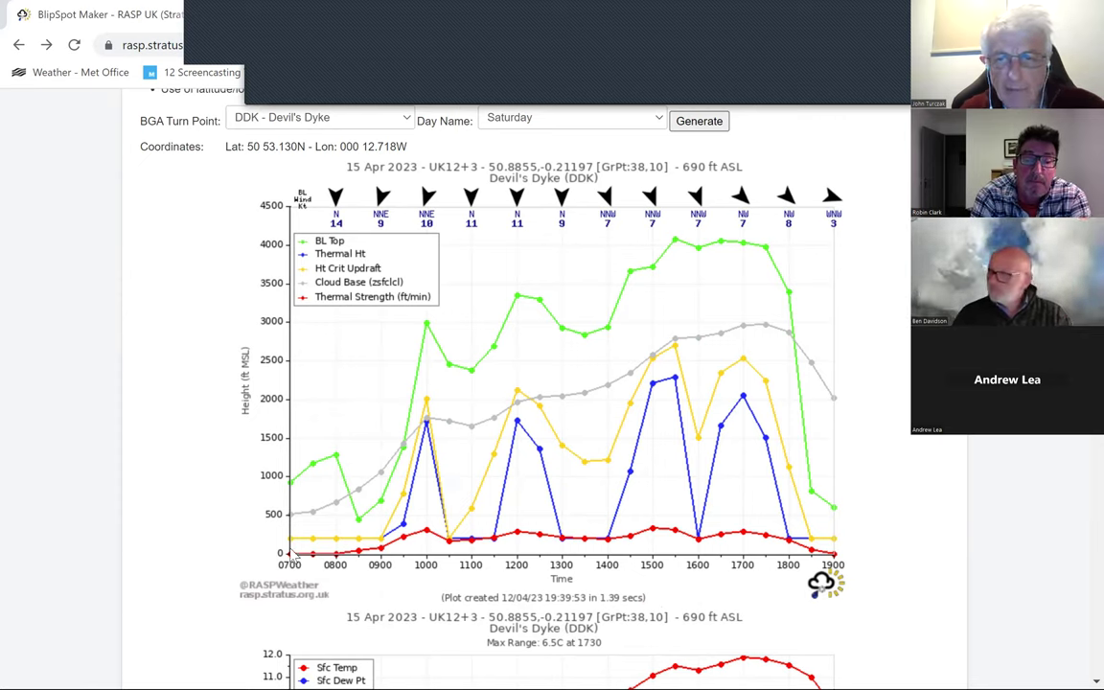
scroll(631, 572, down, 2)
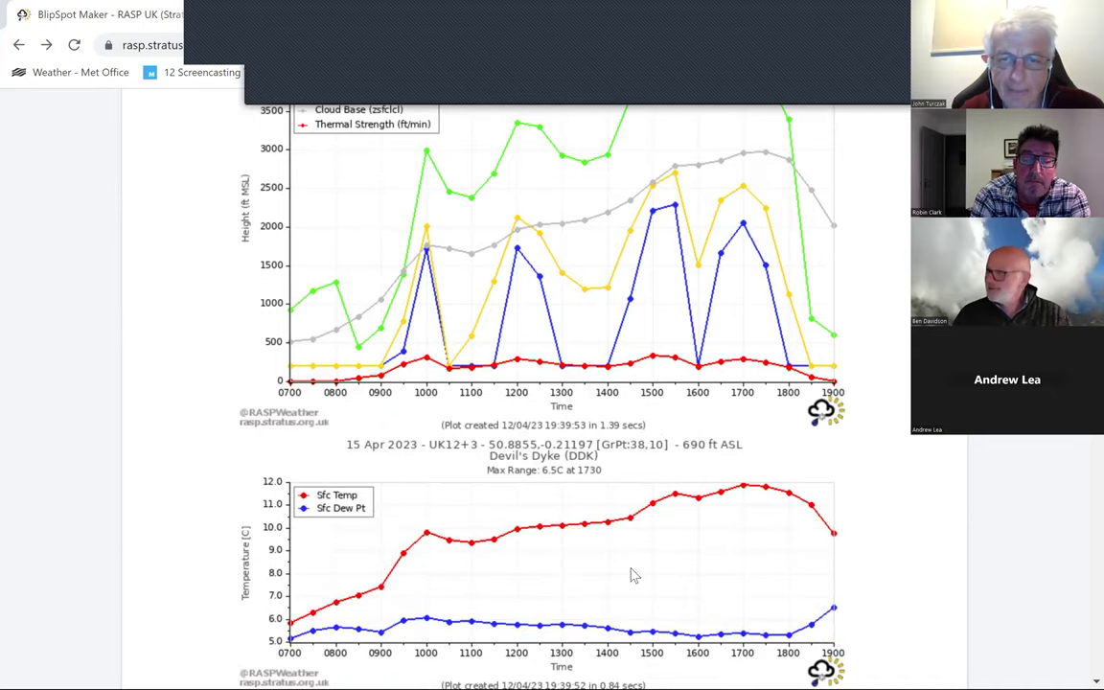
scroll(631, 575, up, 1)
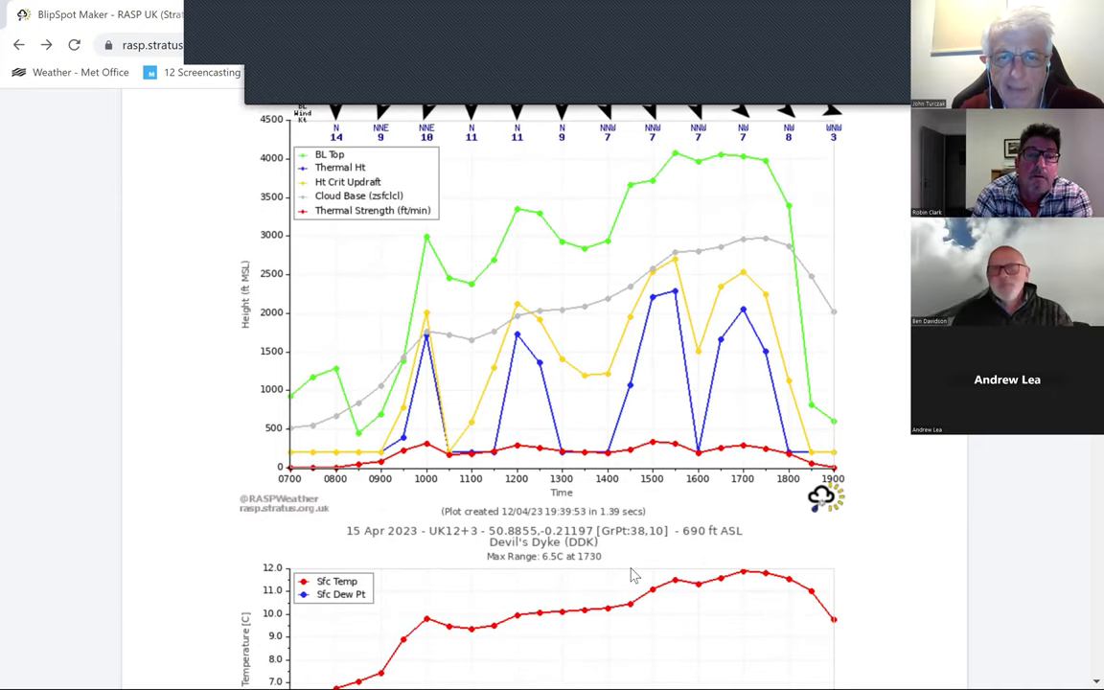
scroll(631, 575, down, 10)
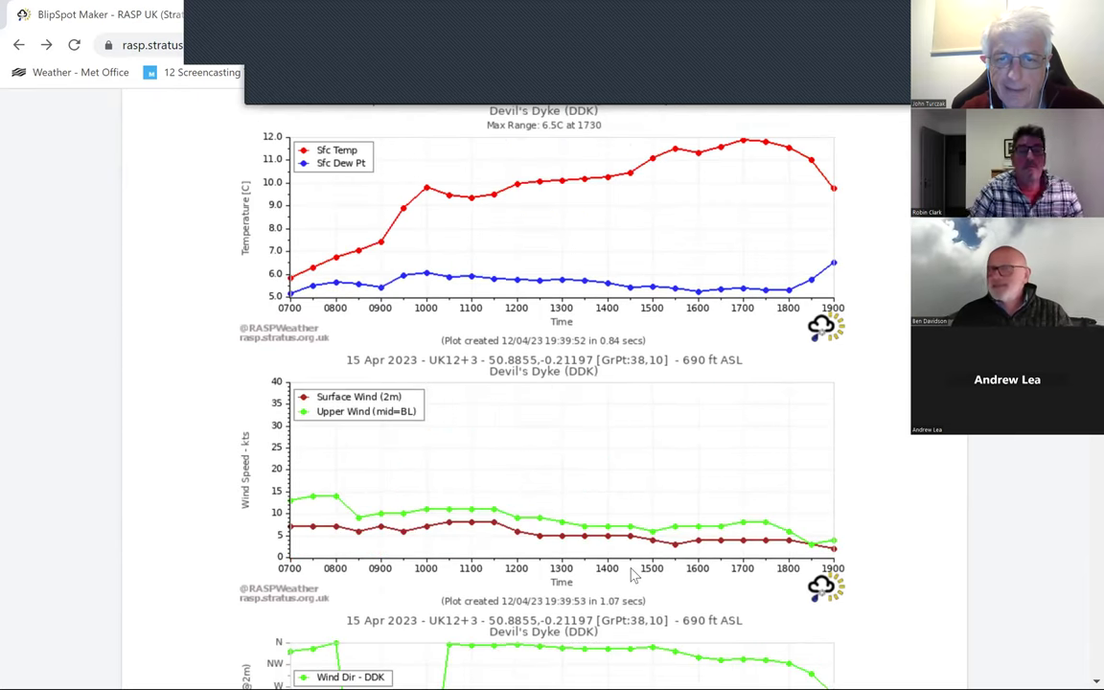
scroll(631, 576, down, 2)
scroll(631, 575, up, 1)
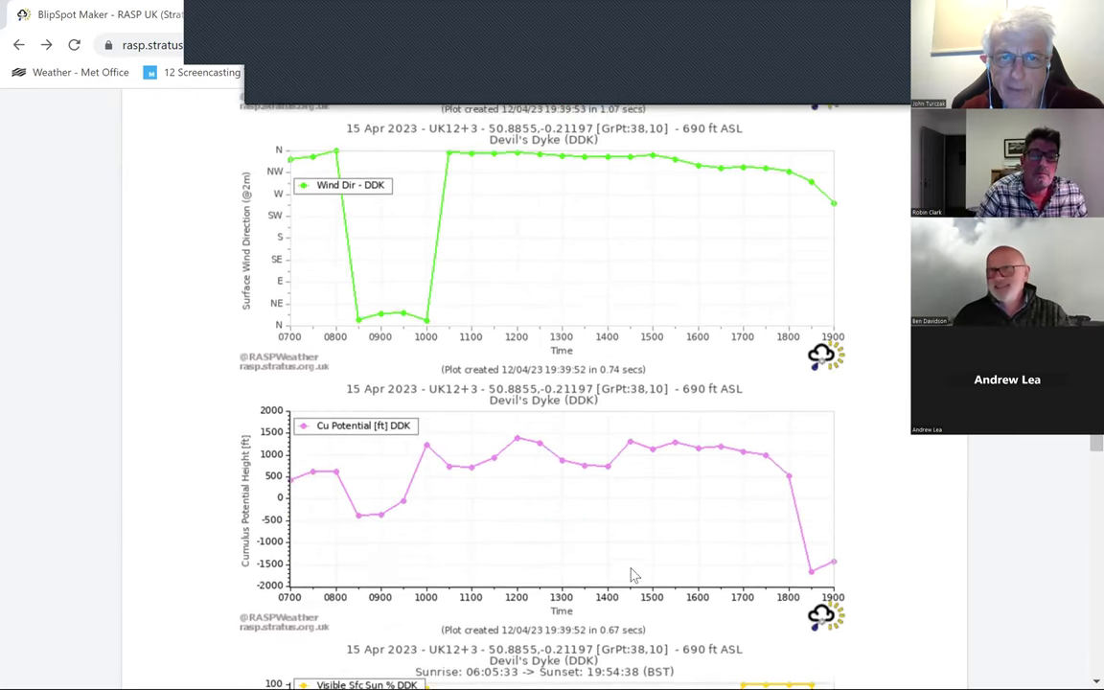
scroll(632, 573, up, 2)
scroll(630, 499, up, 1)
scroll(628, 440, down, 1)
scroll(629, 438, up, 3)
middle_click(629, 428)
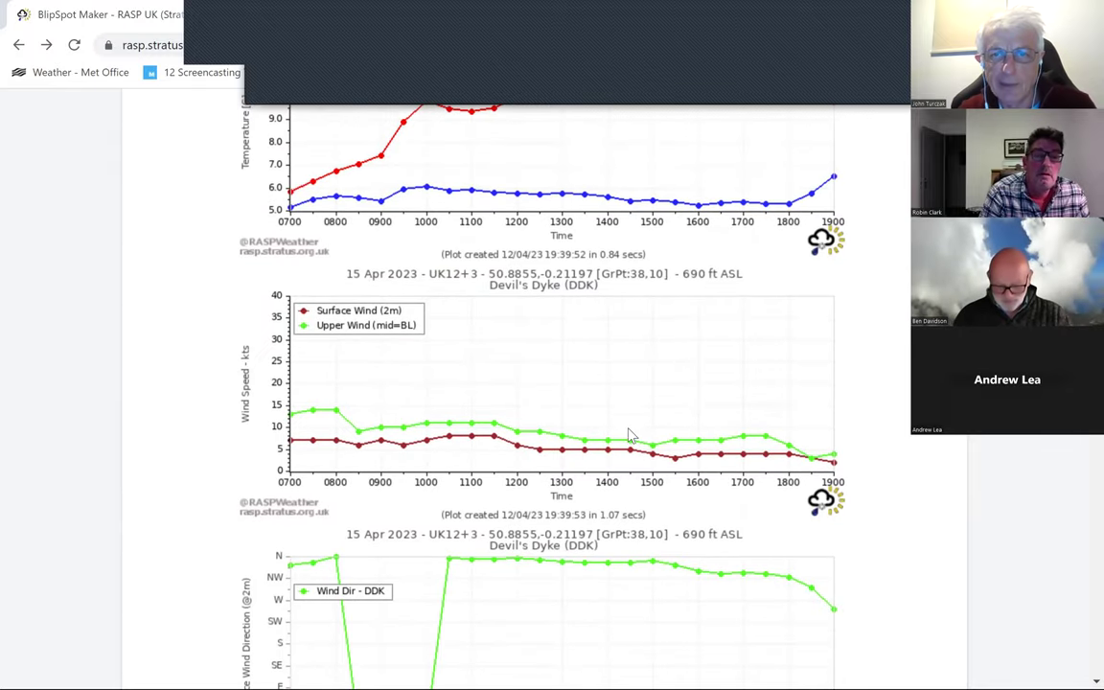
scroll(676, 477, up, 2)
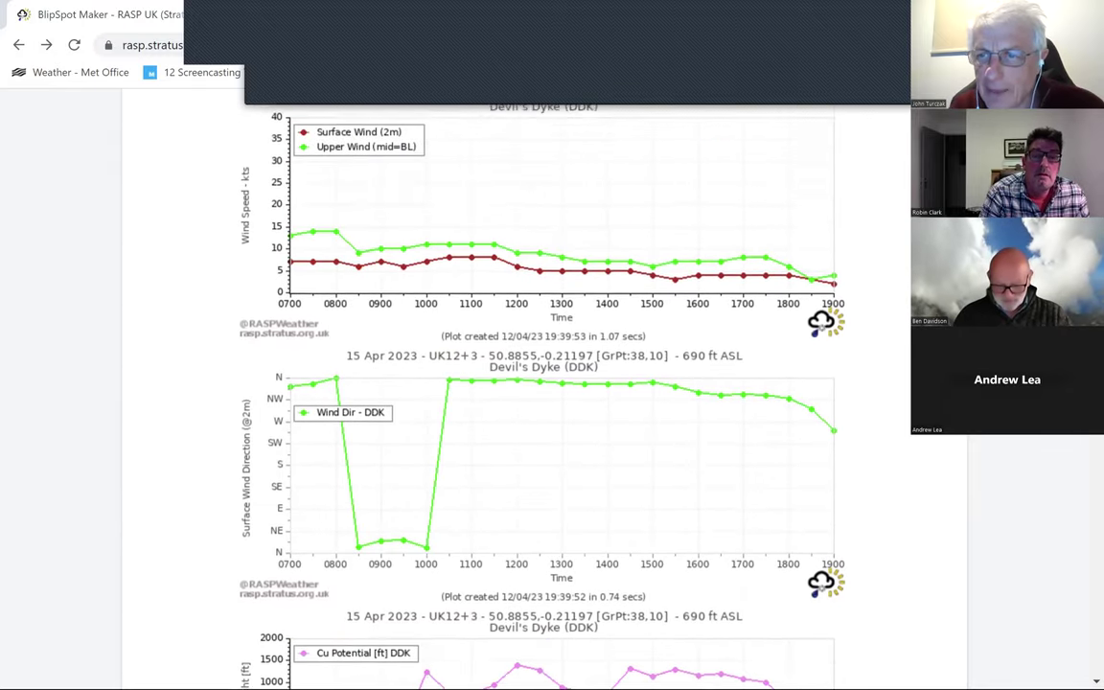
scroll(536, 393, up, 7)
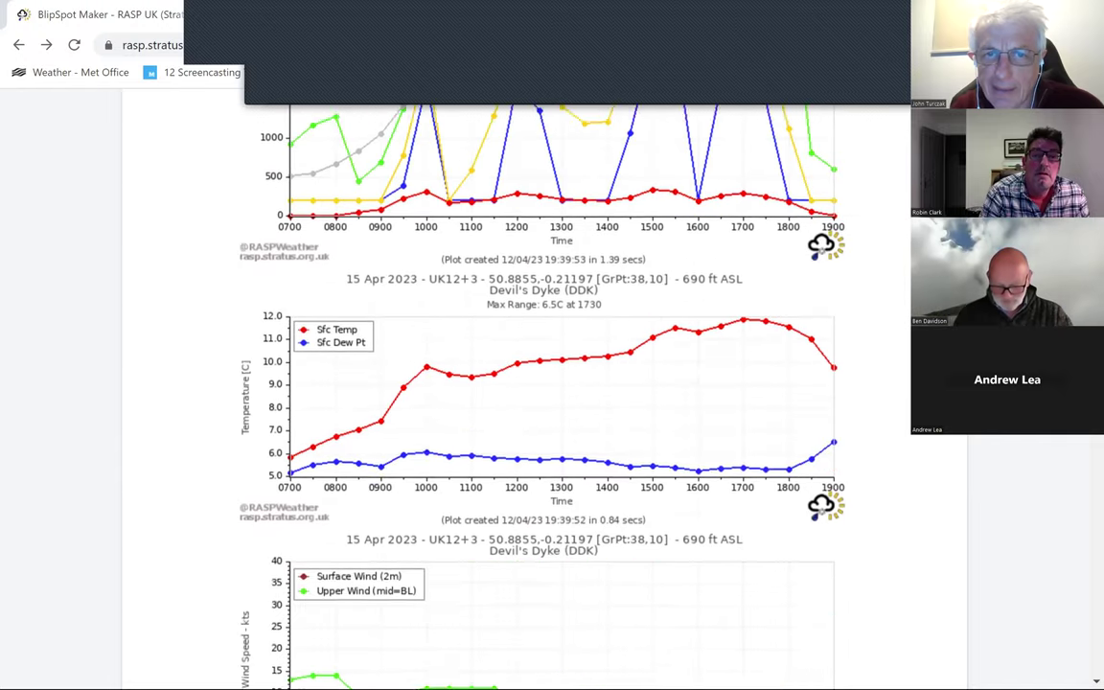
scroll(537, 393, up, 1)
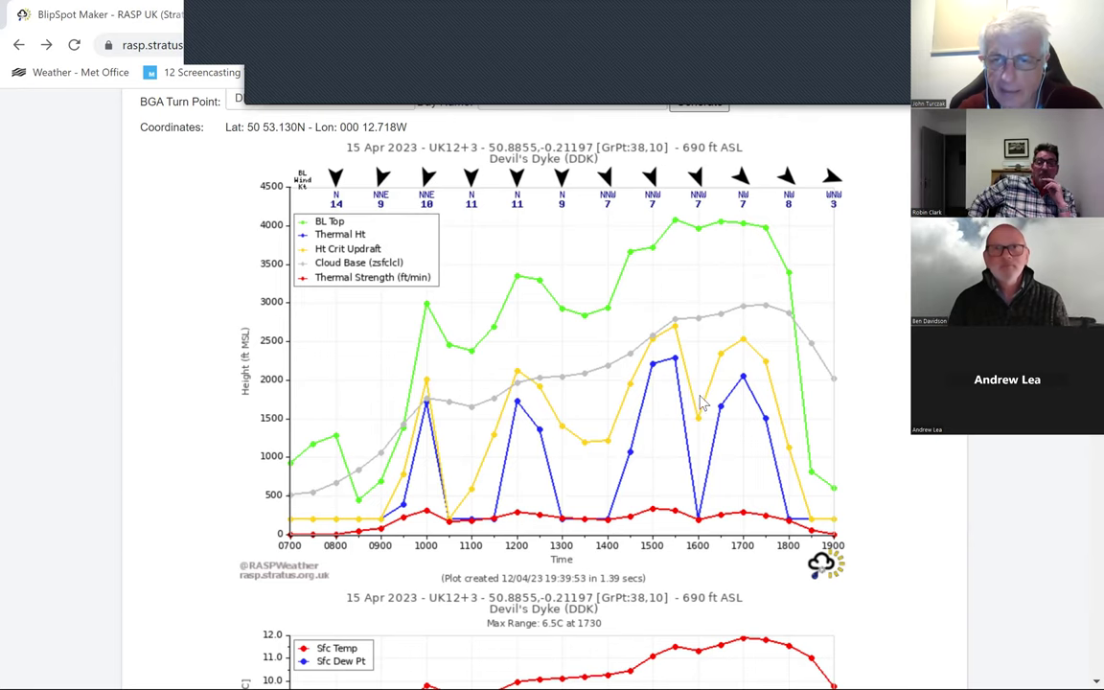
Compare Saturday's thermal height and cloud base curves with the surface temperature, wind speed and wind direction graphs below them.
scroll(618, 438, down, 3)
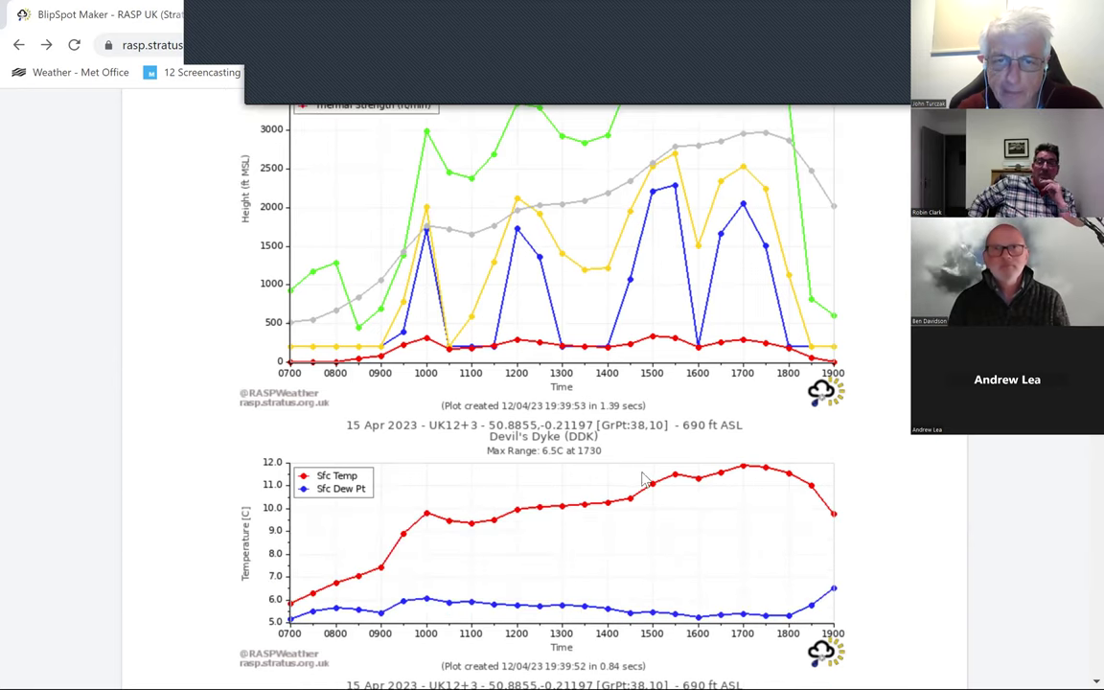
scroll(624, 445, up, 3)
scroll(571, 421, down, 1)
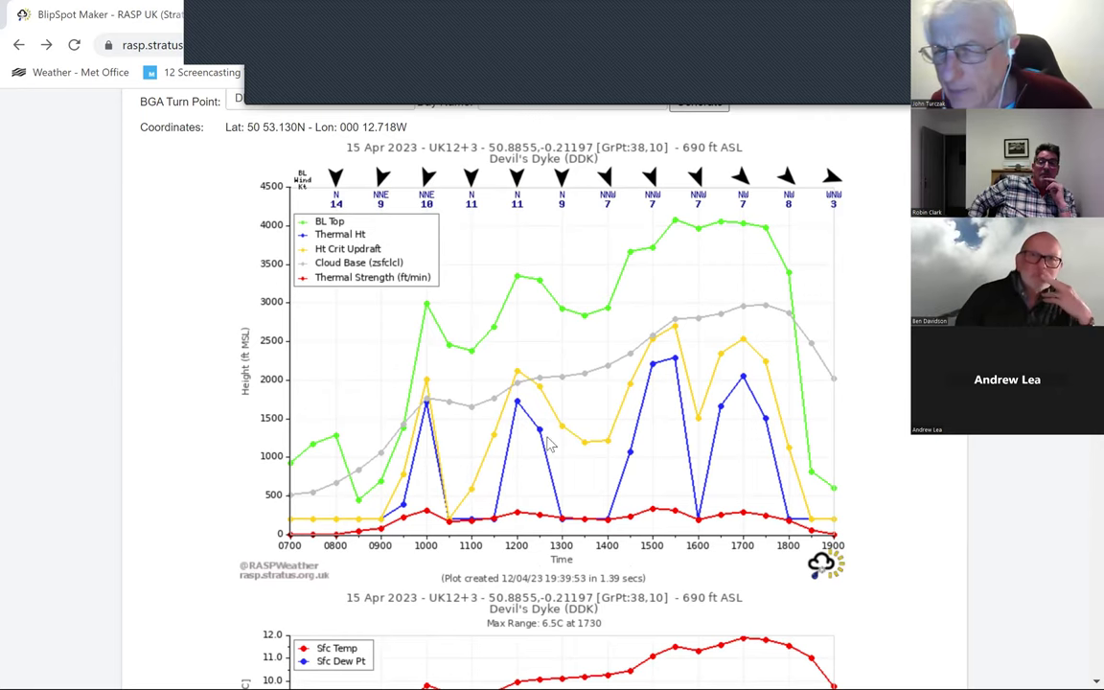
scroll(549, 443, down, 3)
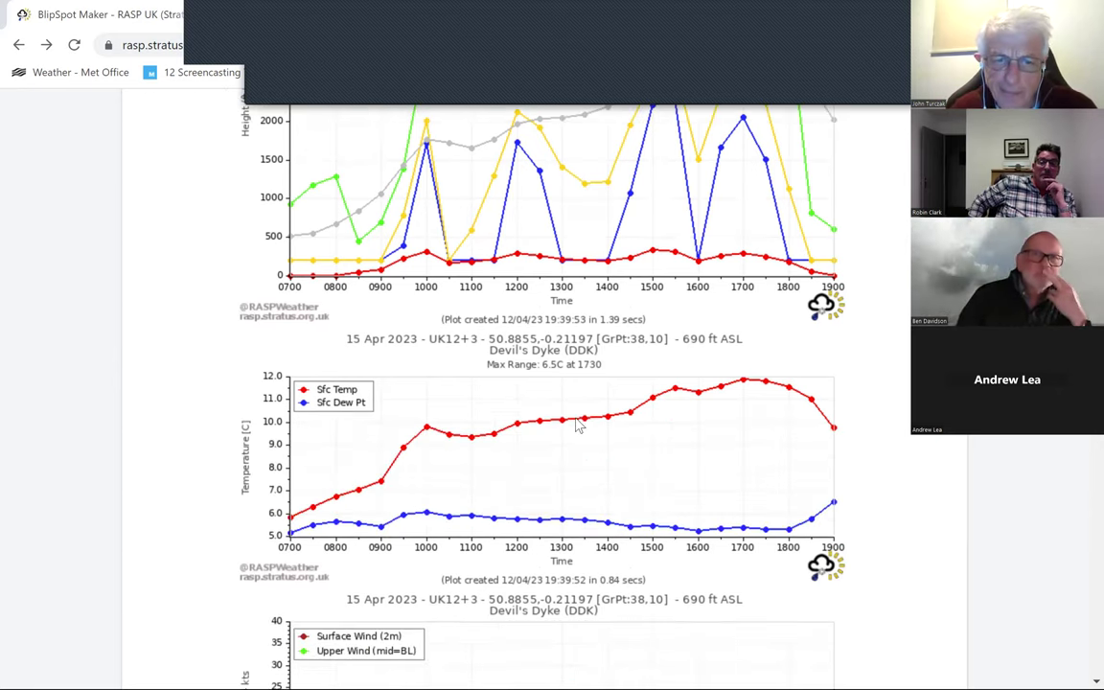
scroll(577, 427, down, 3)
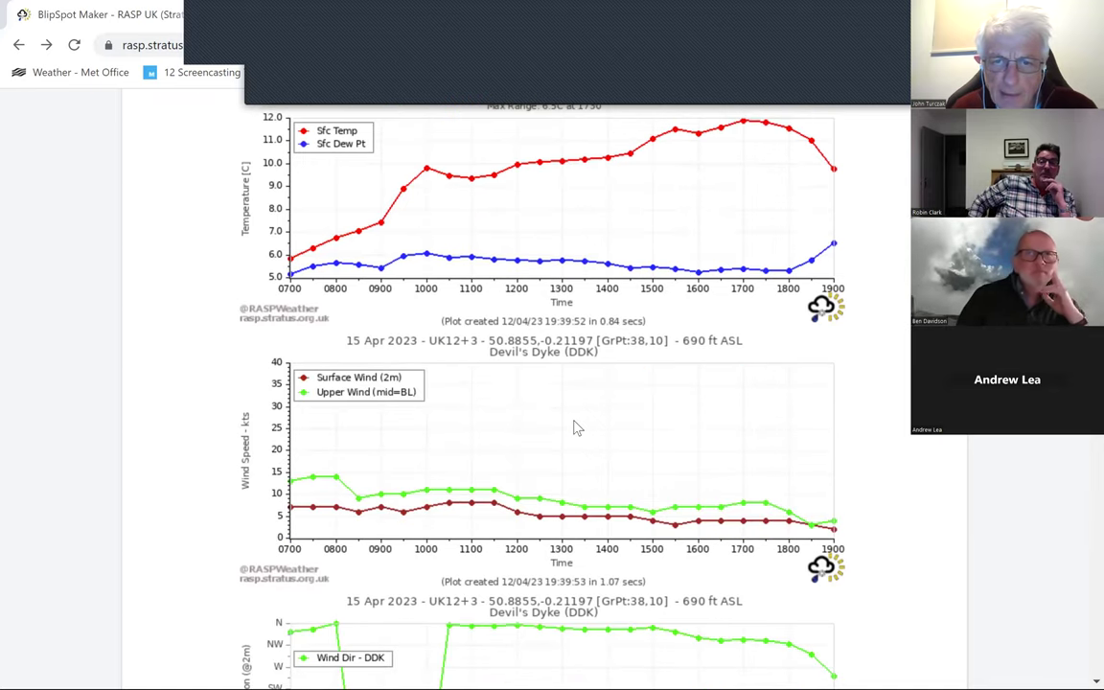
scroll(578, 426, down, 2)
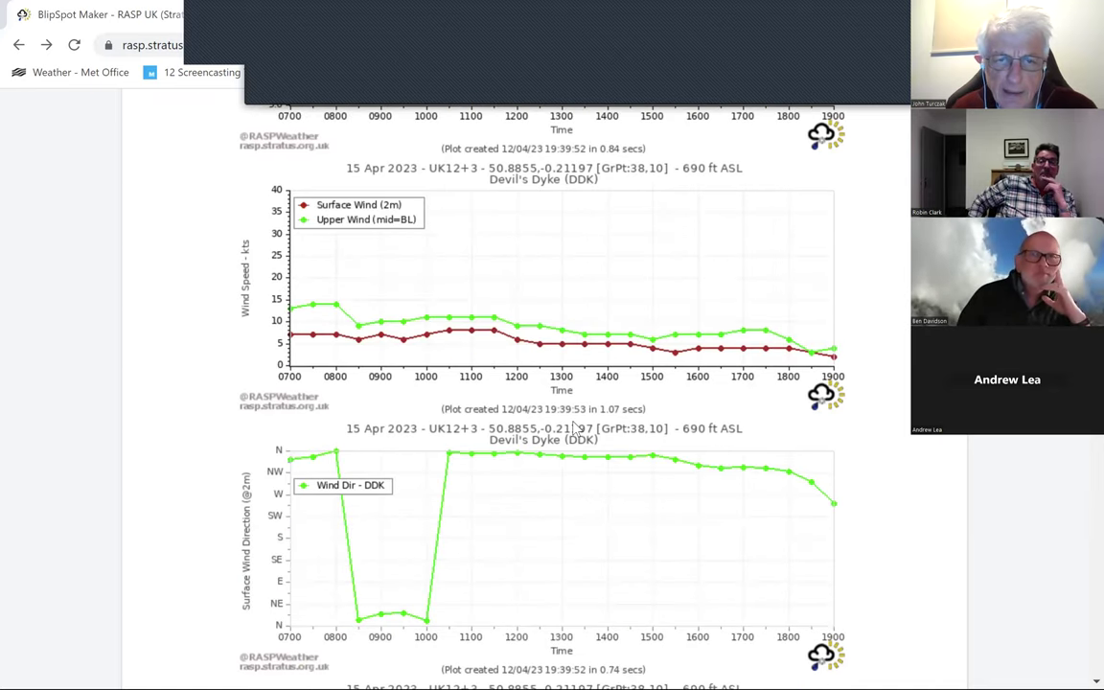
scroll(526, 390, down, 2)
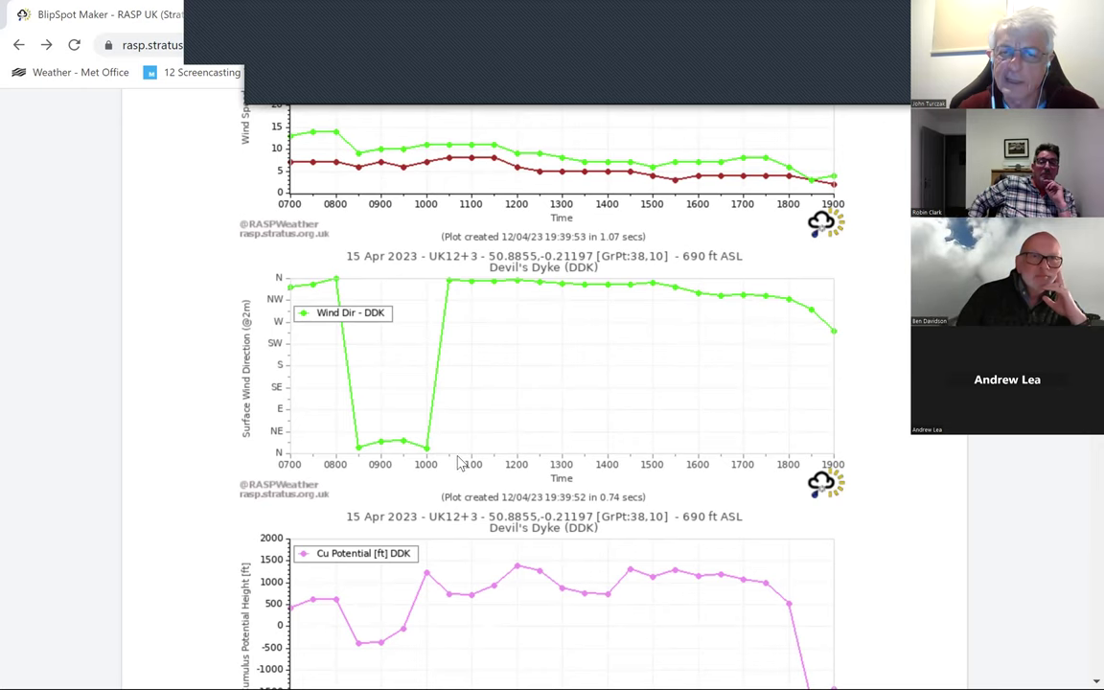
scroll(520, 414, up, 10)
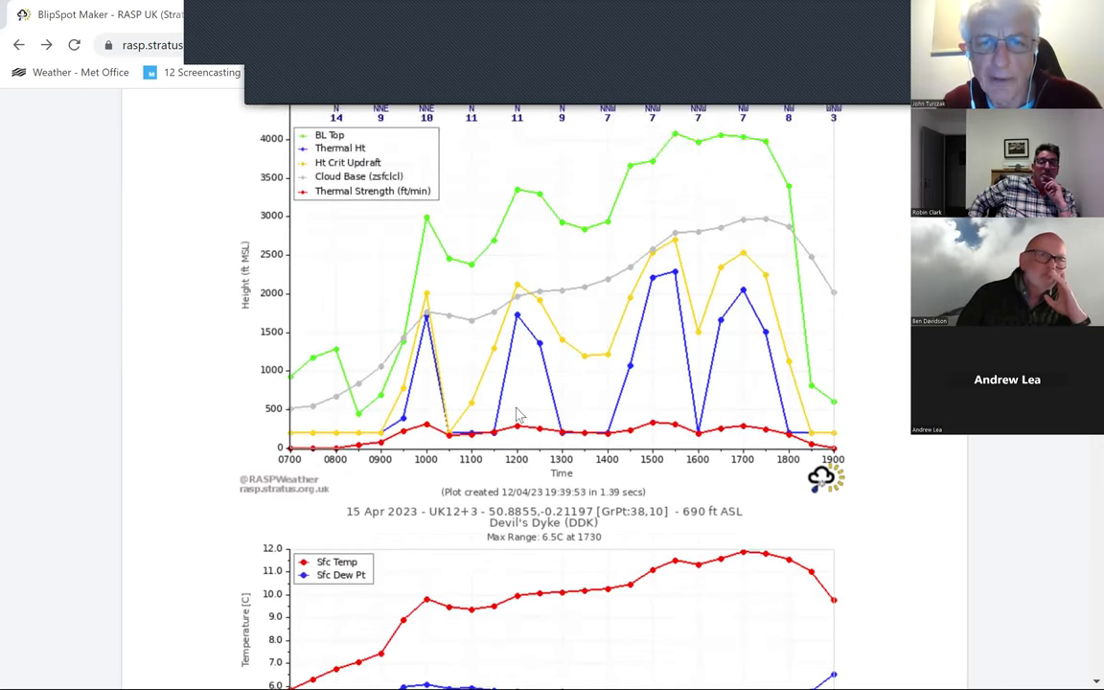
scroll(518, 414, down, 1)
scroll(517, 415, up, 1)
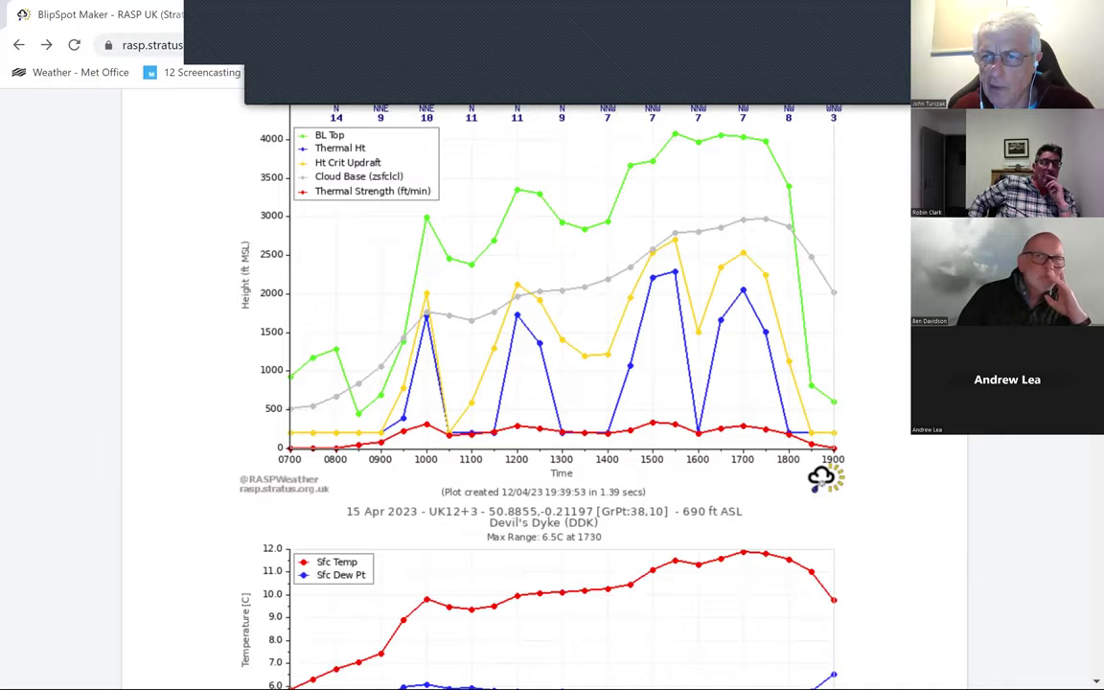
Generate the Devil's Dyke graphs for Thursday and review their thermal height and temperature curves.
scroll(518, 414, up, 6)
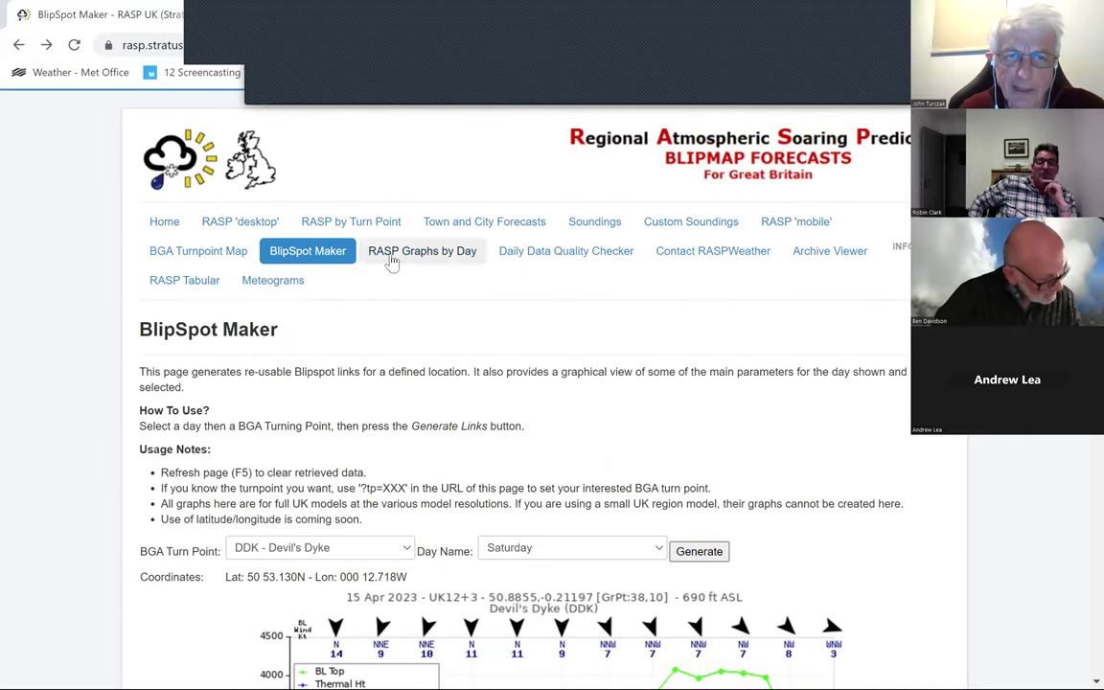
click(659, 550)
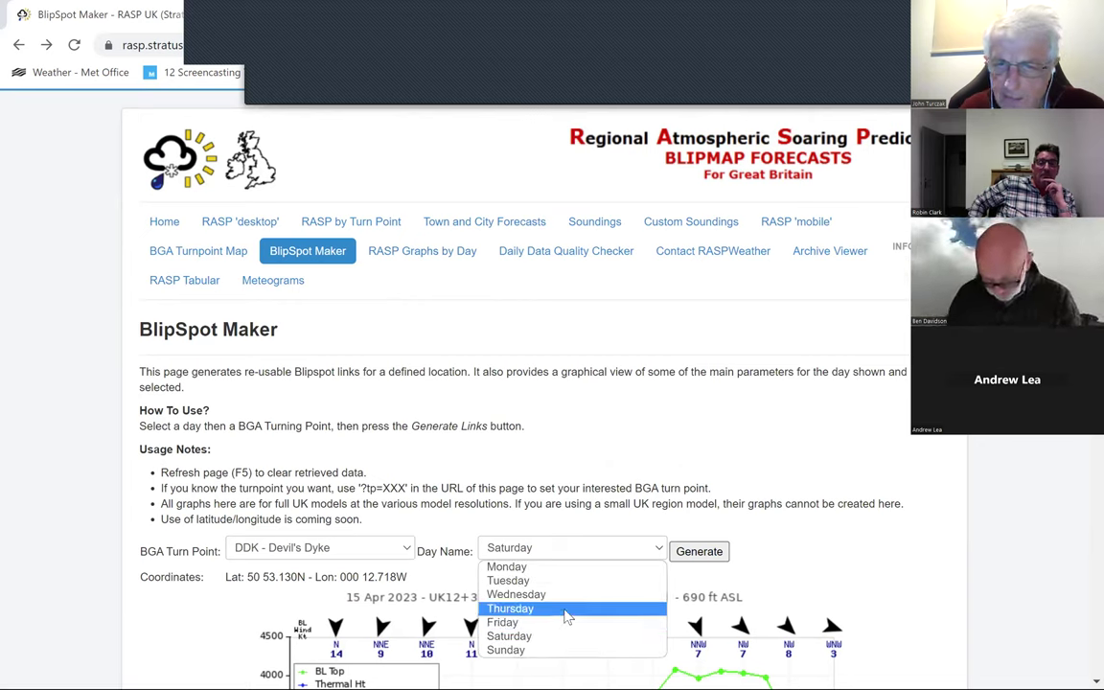
click(568, 616)
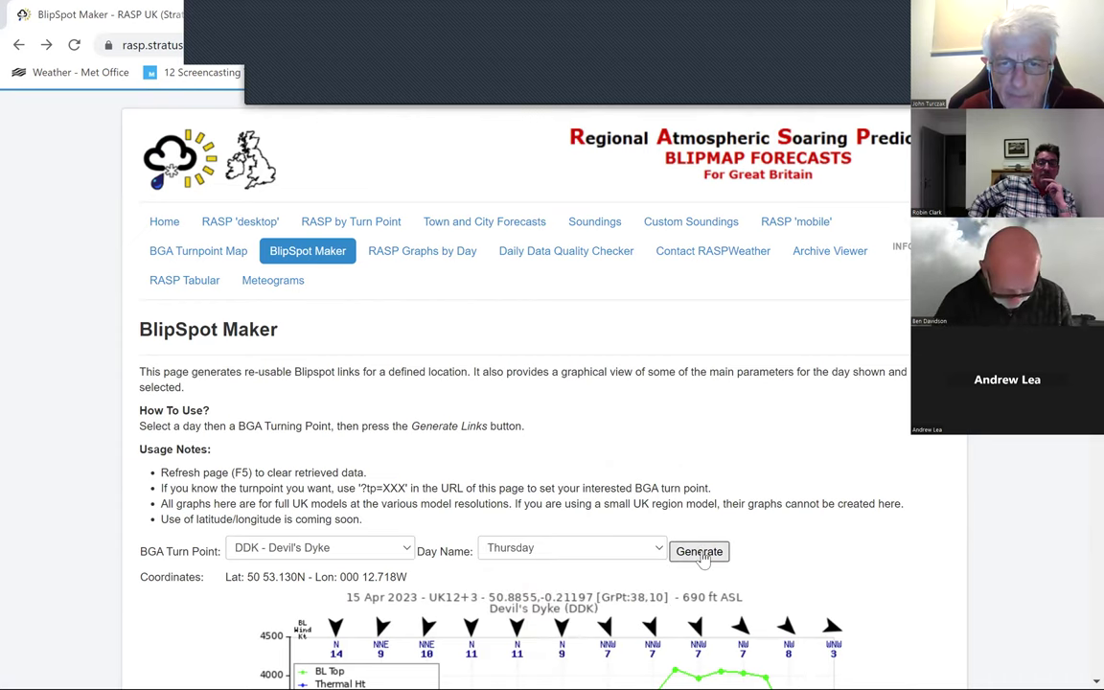
click(701, 552)
scroll(734, 552, down, 5)
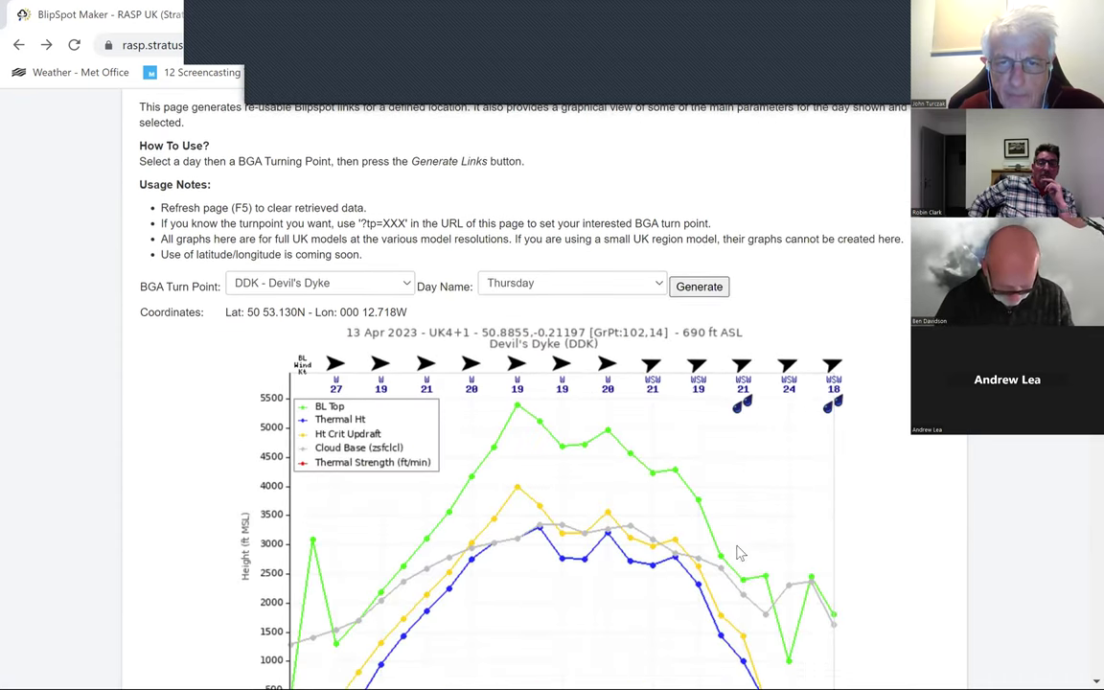
scroll(714, 539, up, 2)
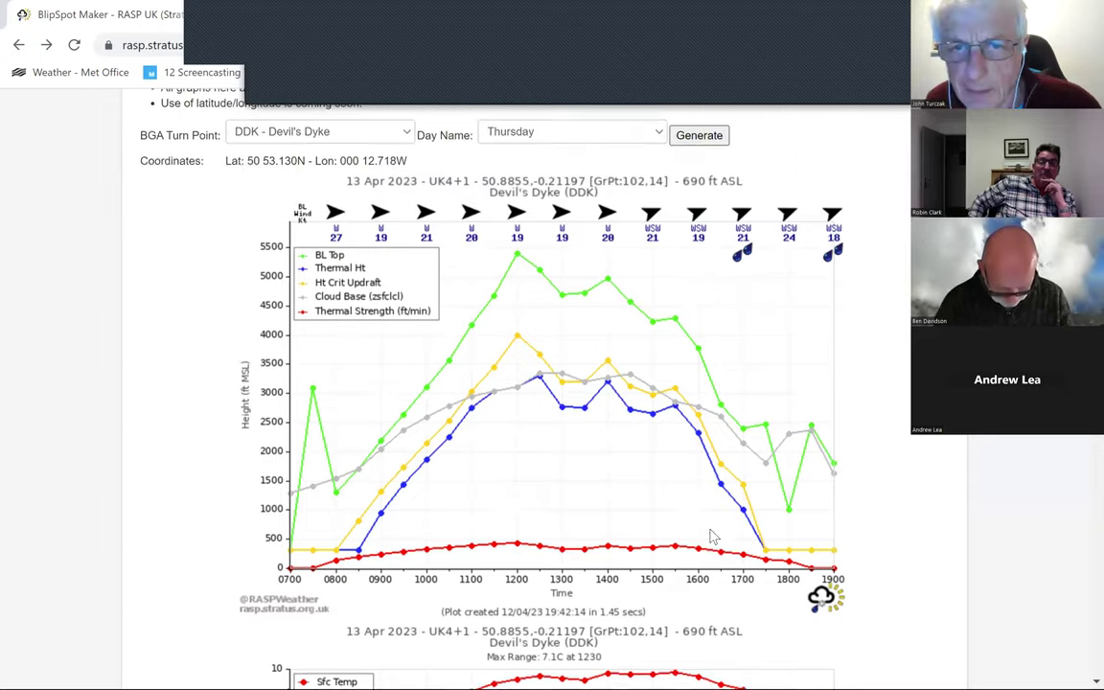
scroll(715, 539, down, 3)
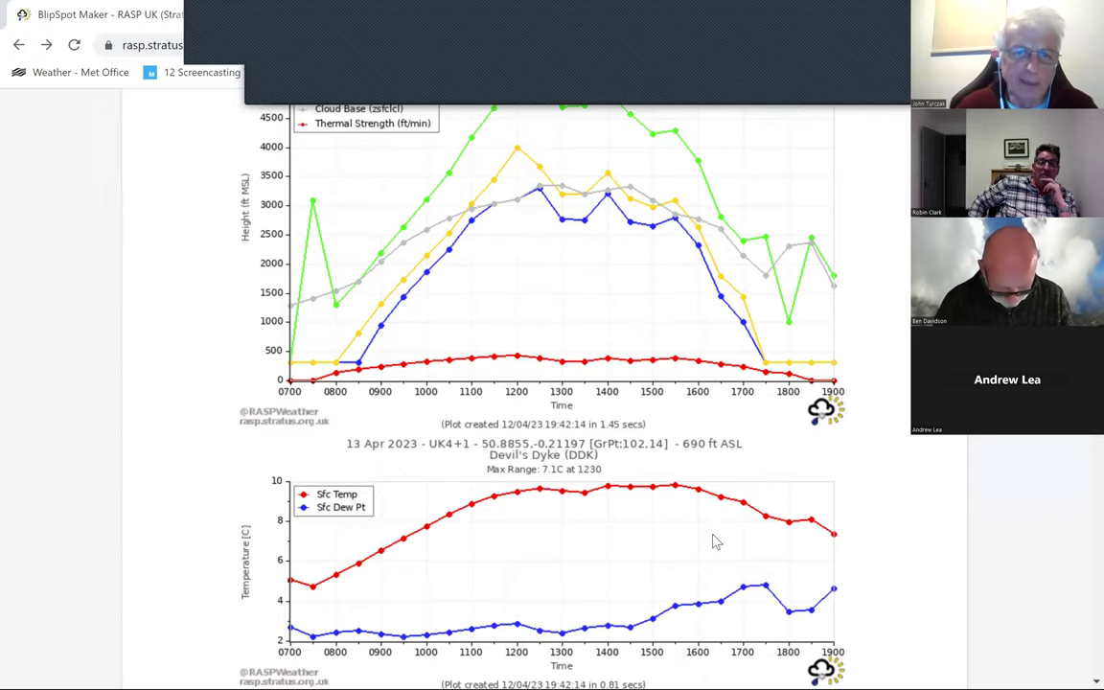
Compare Thursday's thermal height and cloud base curves for Devil's Dyke with the temperature, wind speed and wind direction graphs.
scroll(712, 544, up, 3)
scroll(711, 544, down, 1)
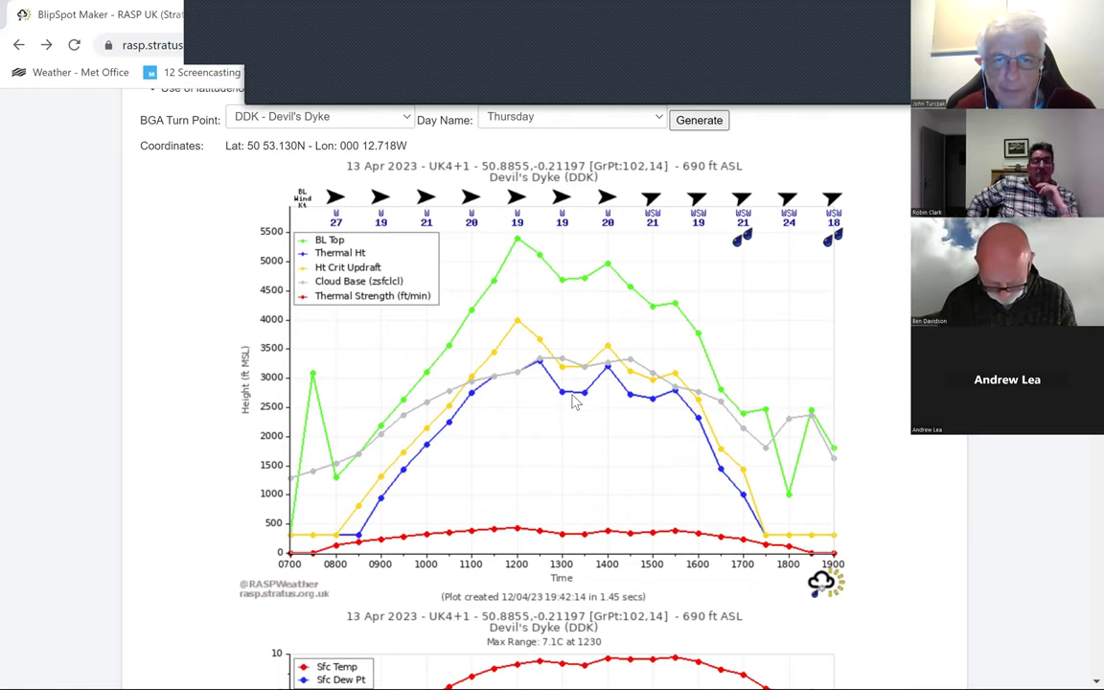
scroll(576, 402, down, 1)
scroll(573, 402, up, 2)
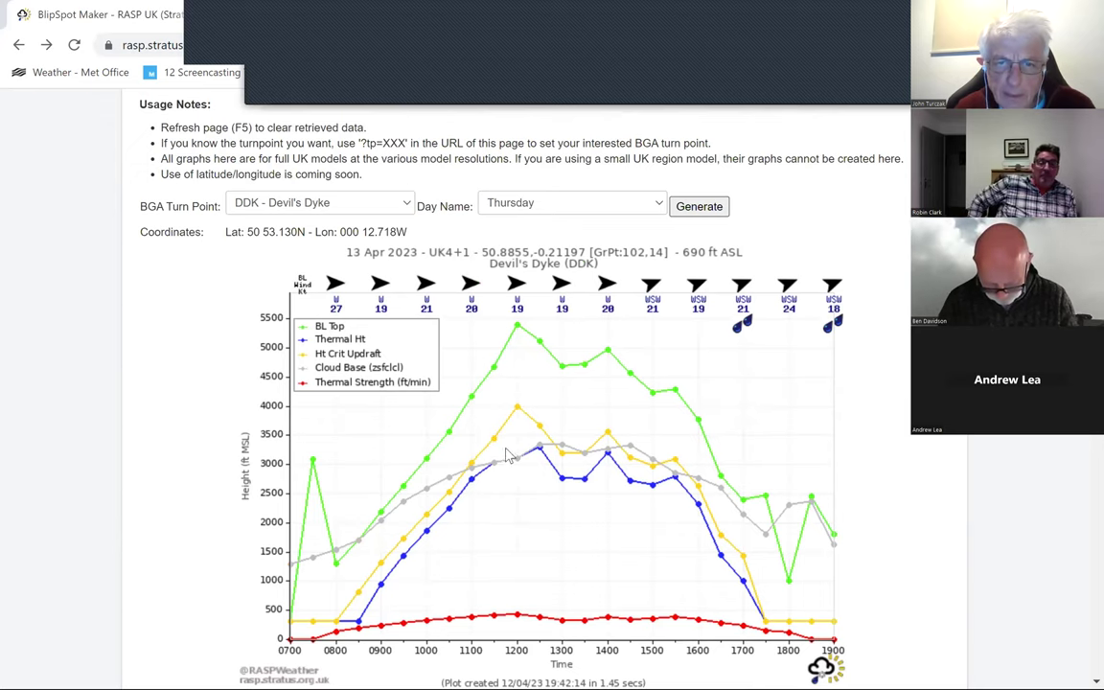
scroll(509, 450, down, 5)
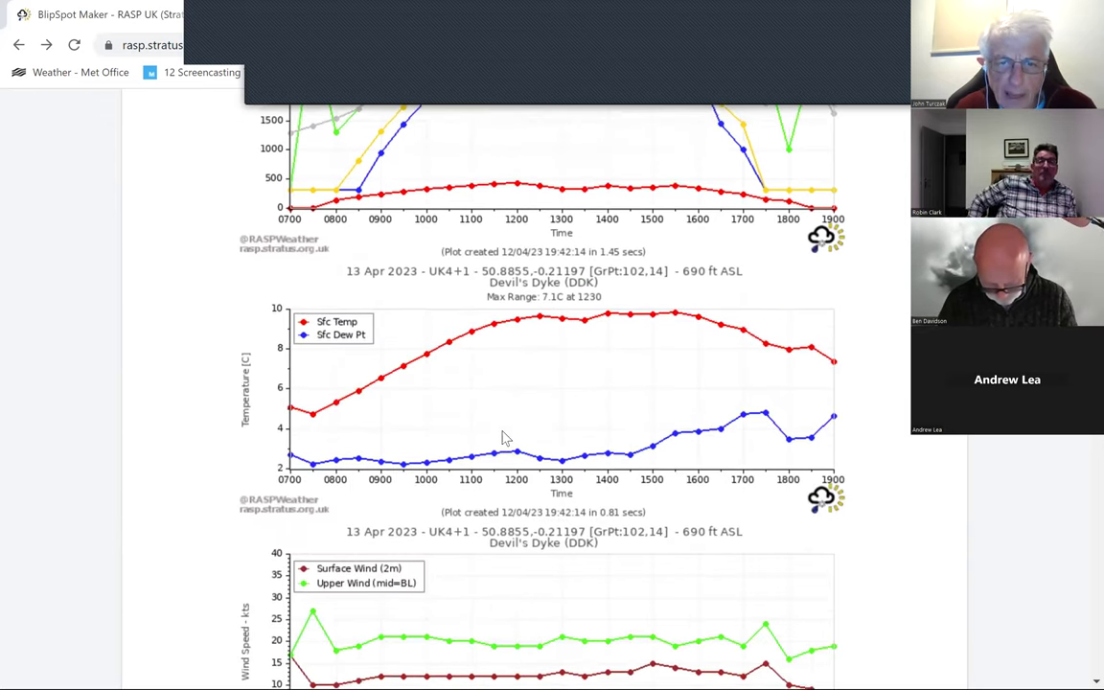
scroll(503, 439, down, 3)
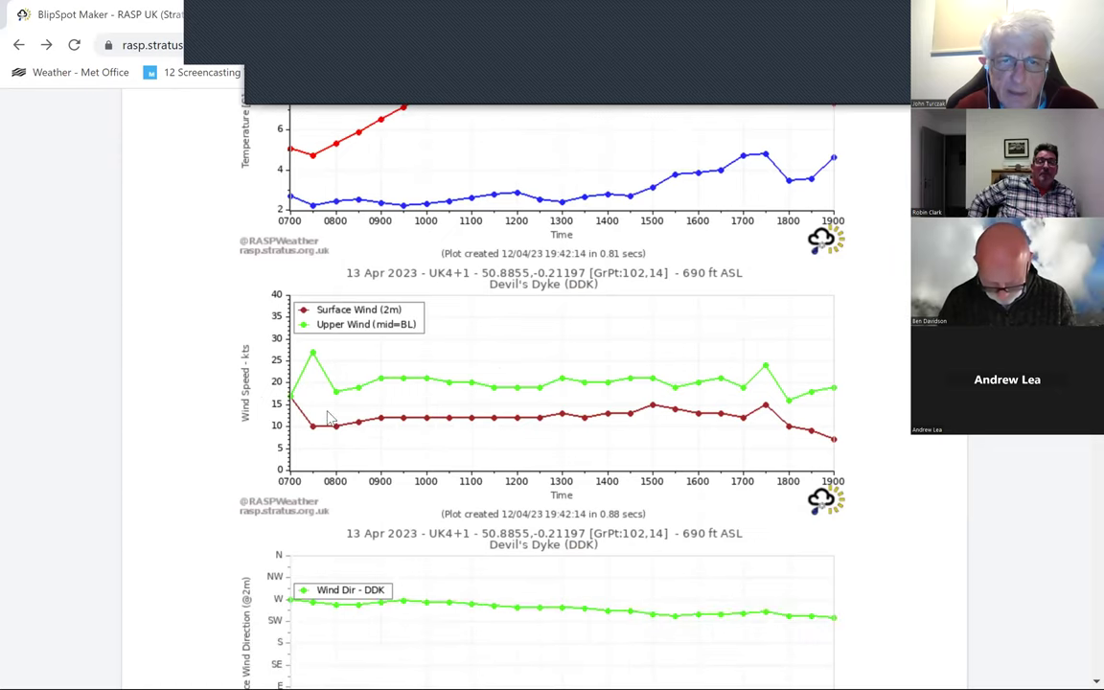
scroll(316, 388, down, 1)
scroll(336, 460, down, 1)
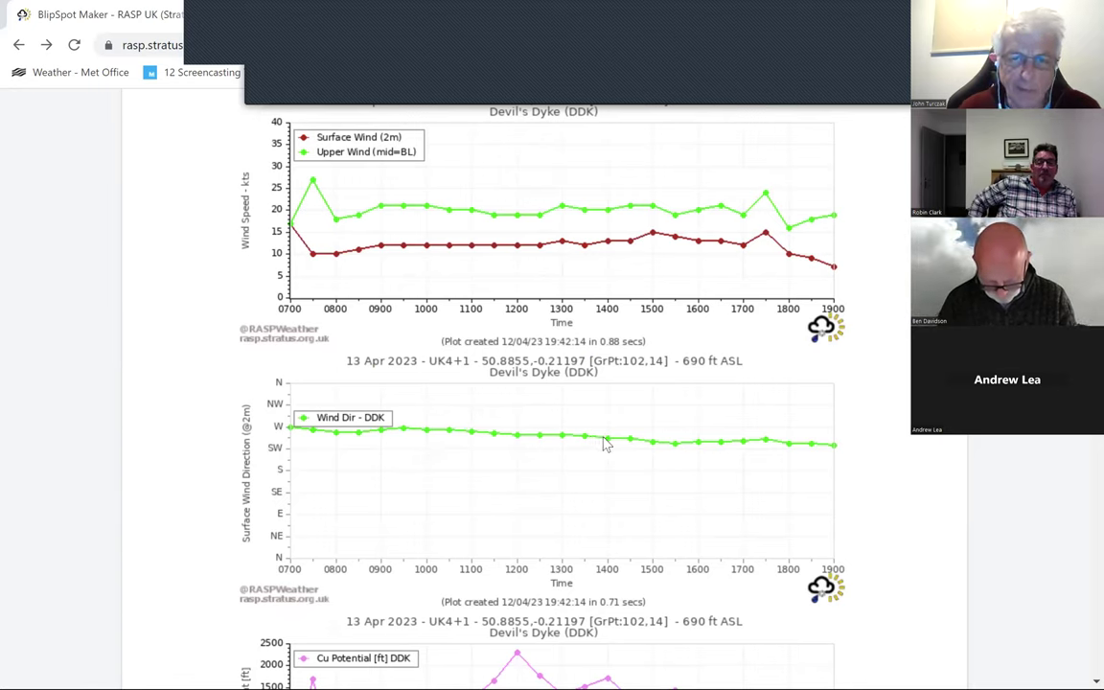
Look through Thursday's wind direction, cumulus potential, visible surface sun and rain graphs for Devil's Dyke.
scroll(611, 459, down, 3)
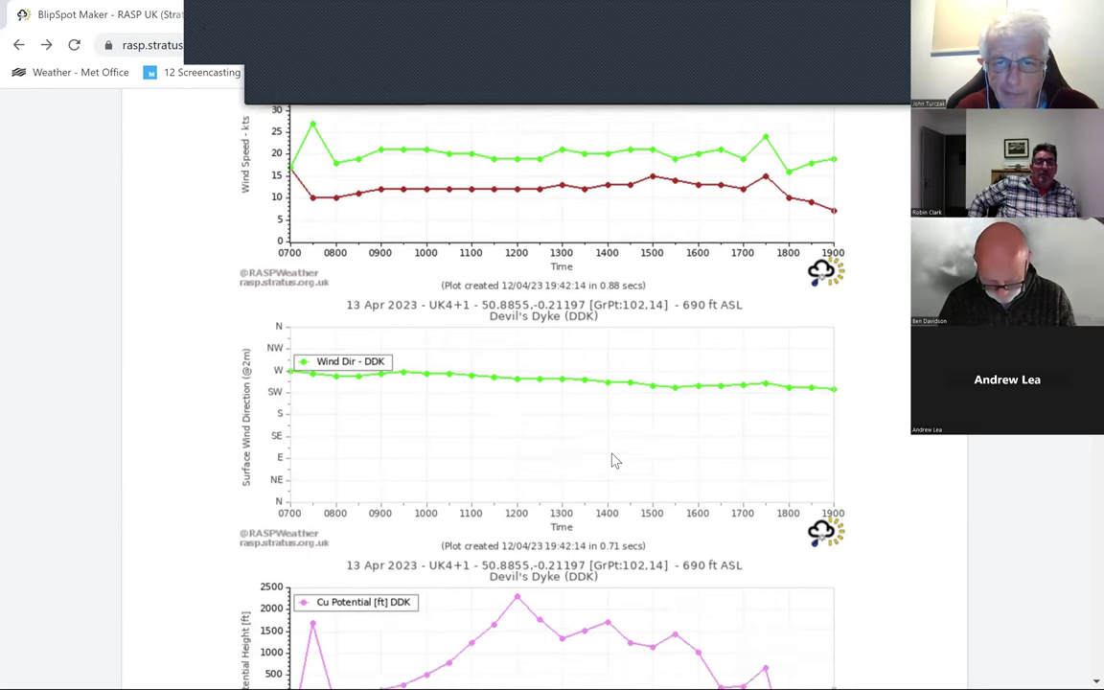
scroll(611, 458, up, 3)
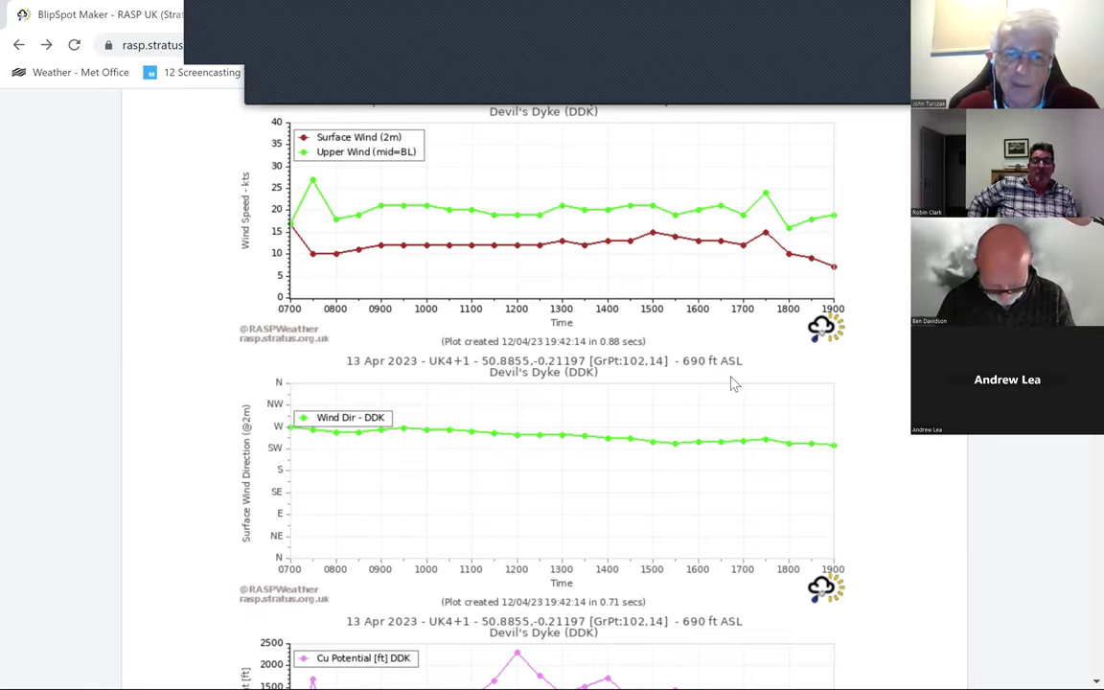
scroll(719, 403, down, 4)
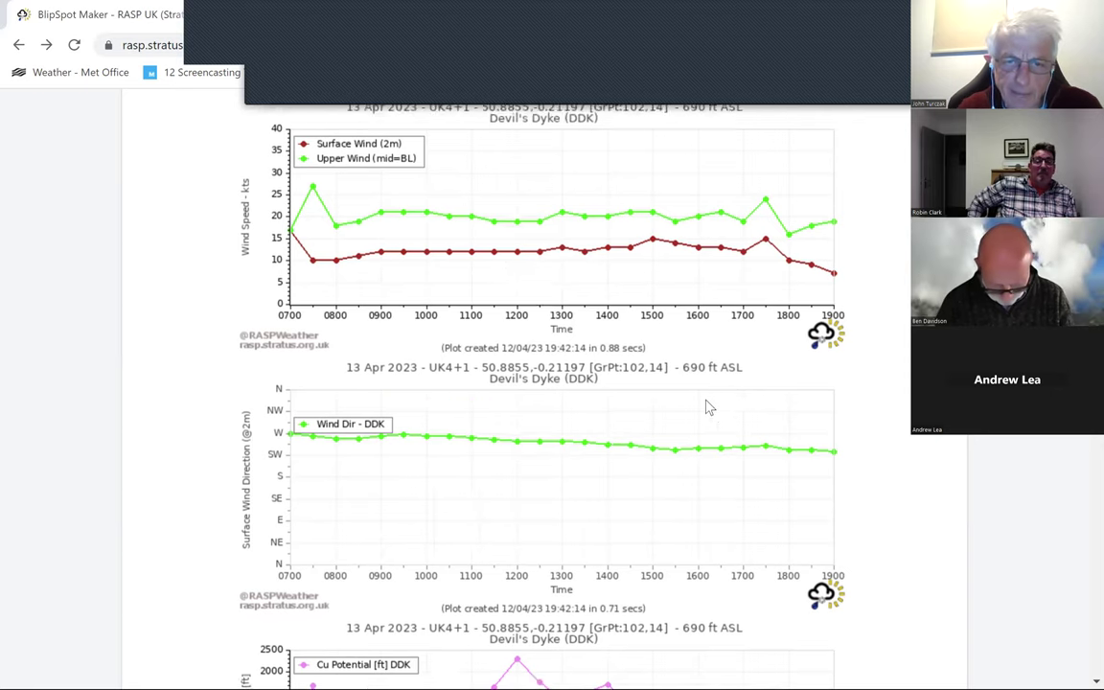
scroll(693, 436, down, 2)
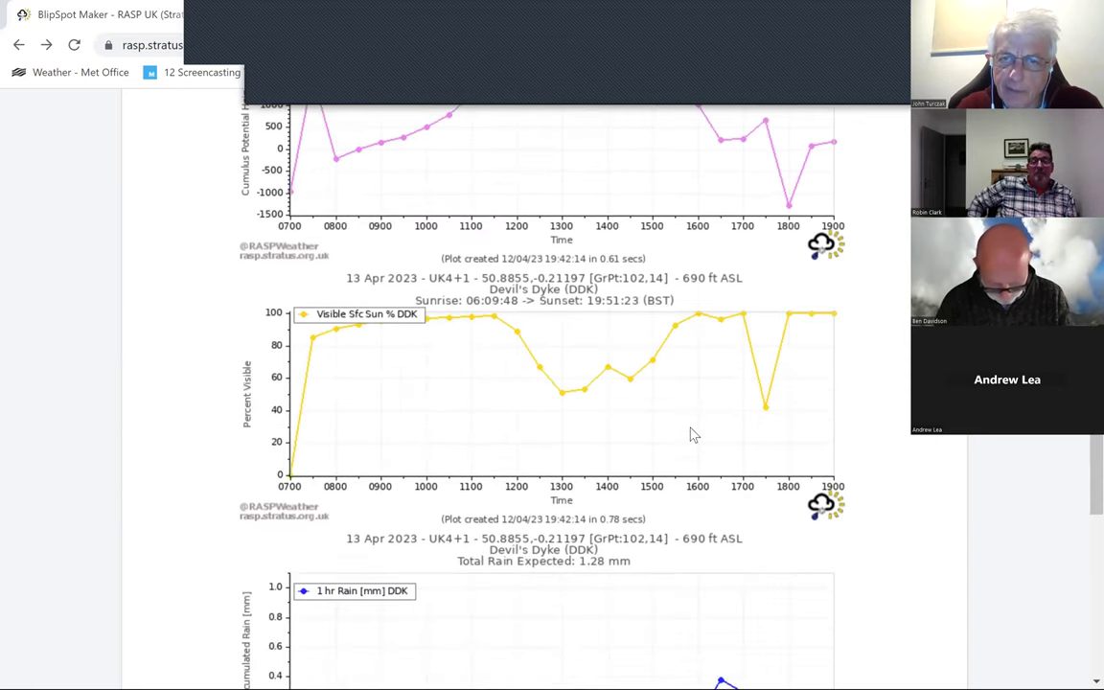
scroll(693, 437, up, 5)
scroll(697, 422, down, 2)
scroll(700, 412, up, 1)
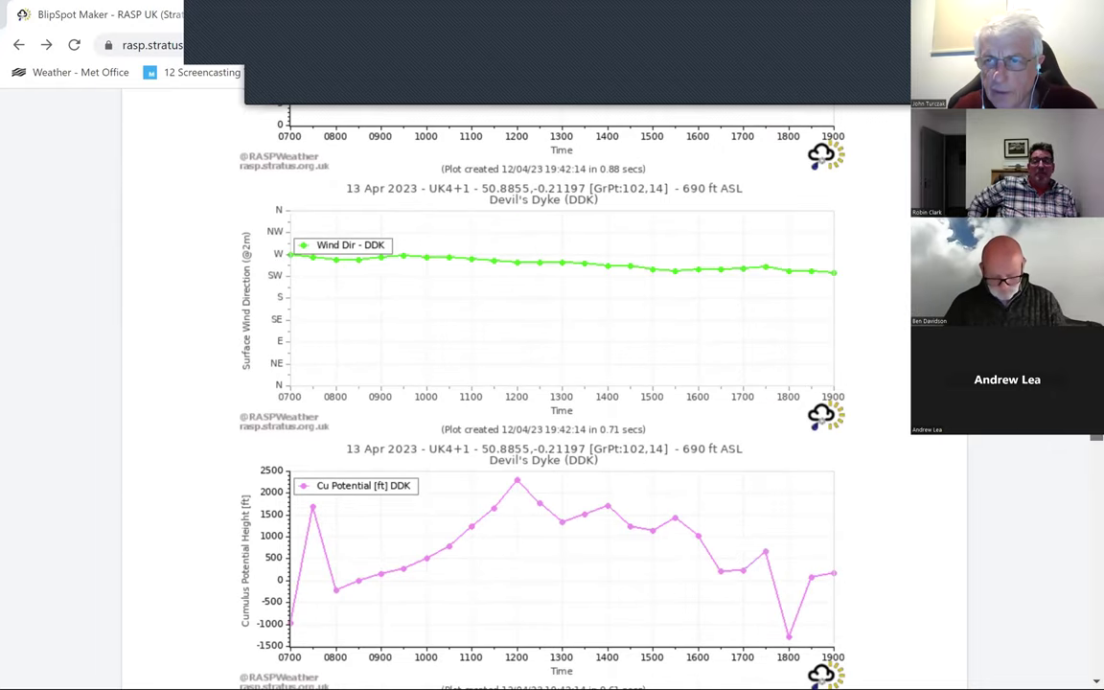
Generate the Devil's Dyke graphs for Friday and review the thermal height and cloud base curves.
scroll(537, 402, up, 10)
scroll(557, 388, down, 1)
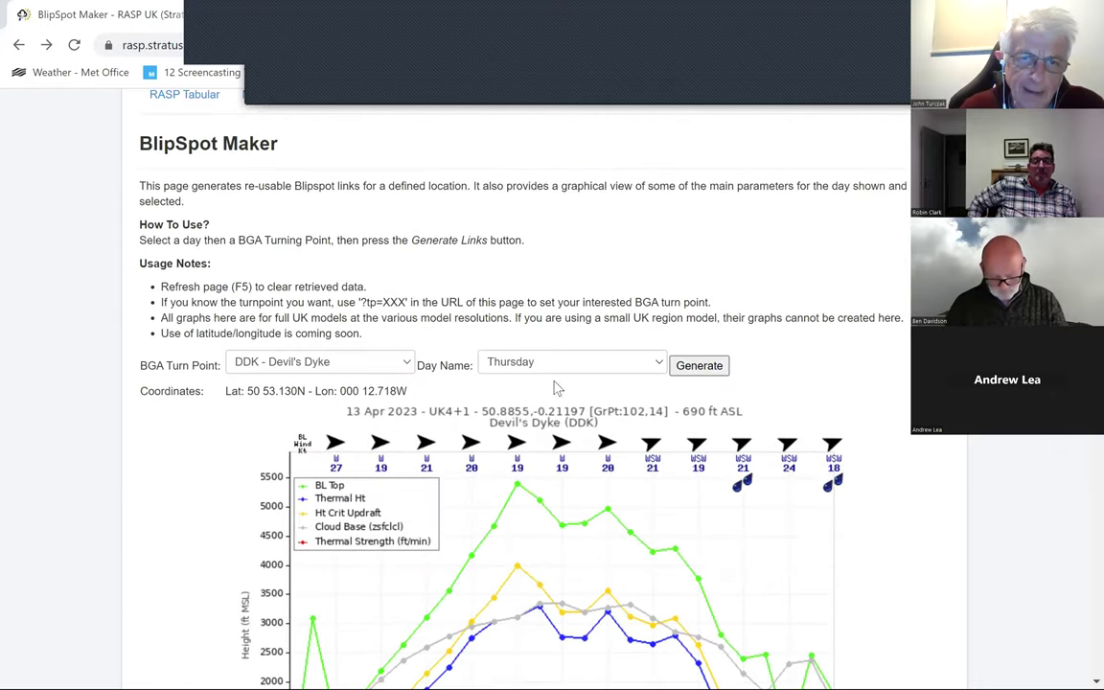
click(656, 366)
click(561, 437)
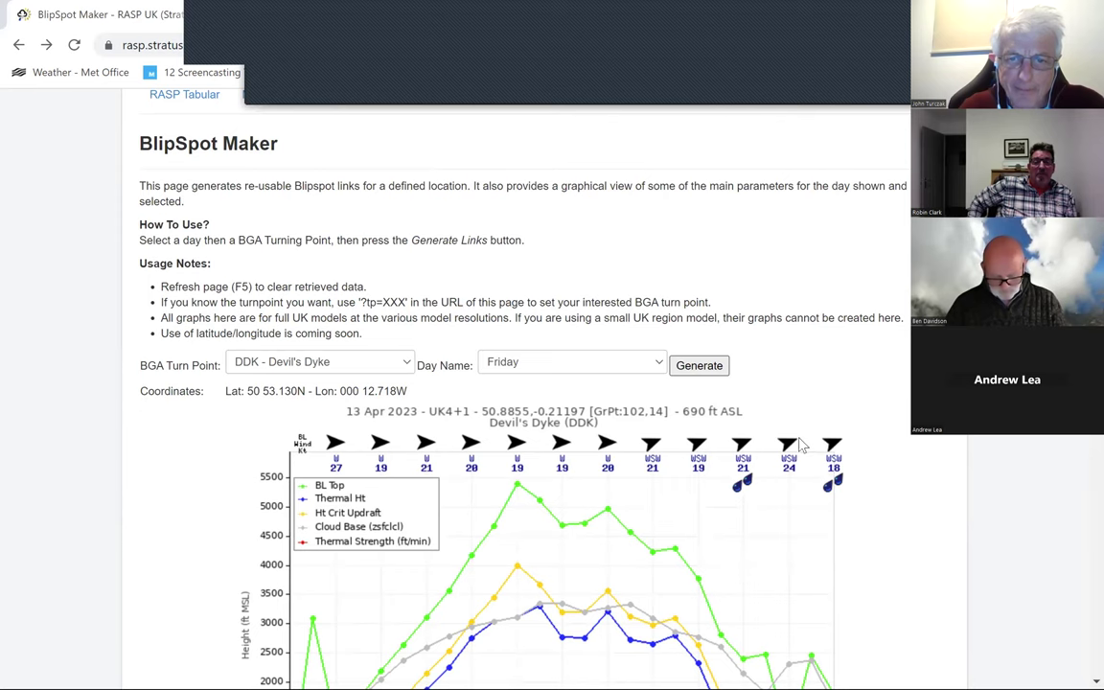
scroll(802, 447, down, 3)
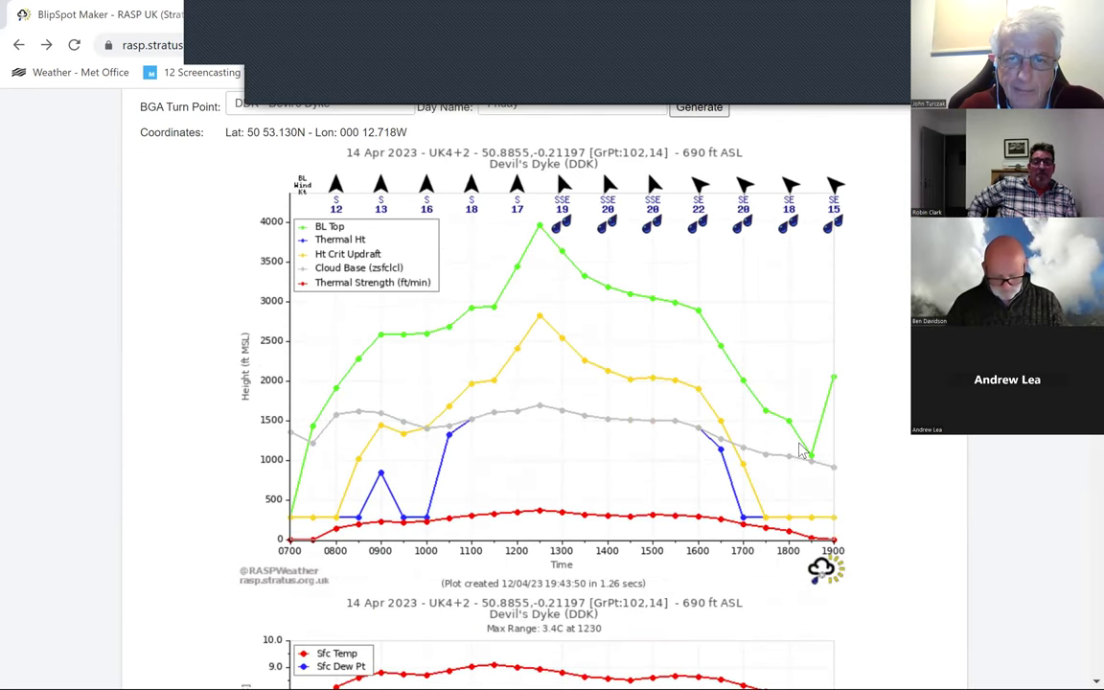
scroll(553, 413, up, 3)
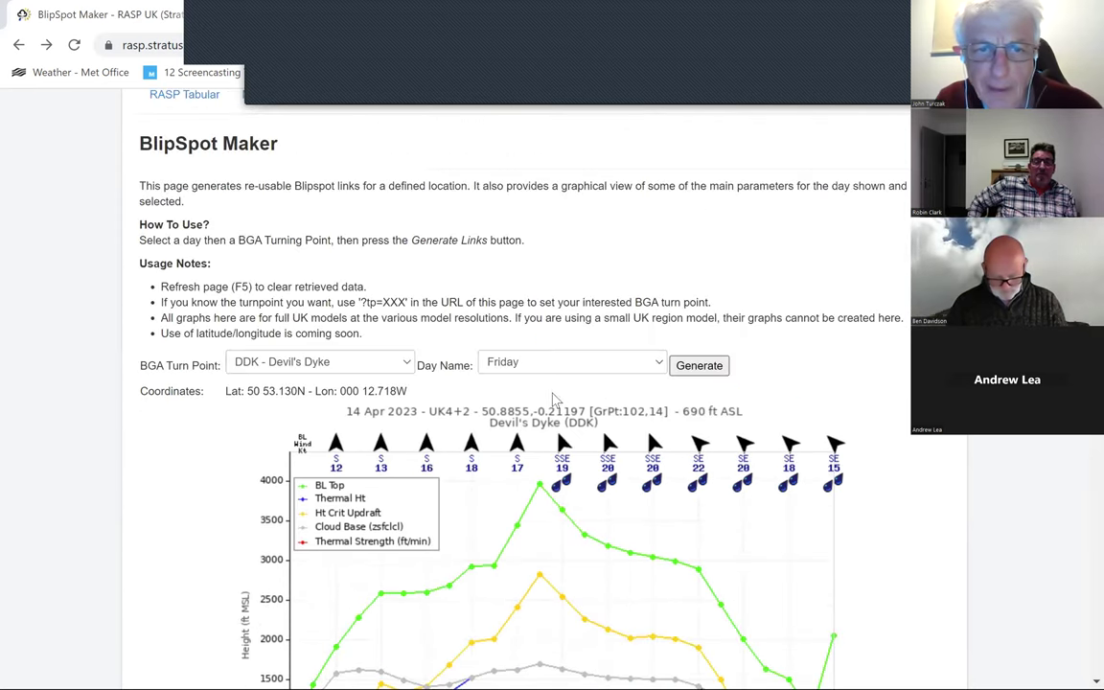
Set the forecast day back to Saturday, generate the Devil's Dyke graphs and examine the thermal height and boundary layer wind plot.
click(407, 363)
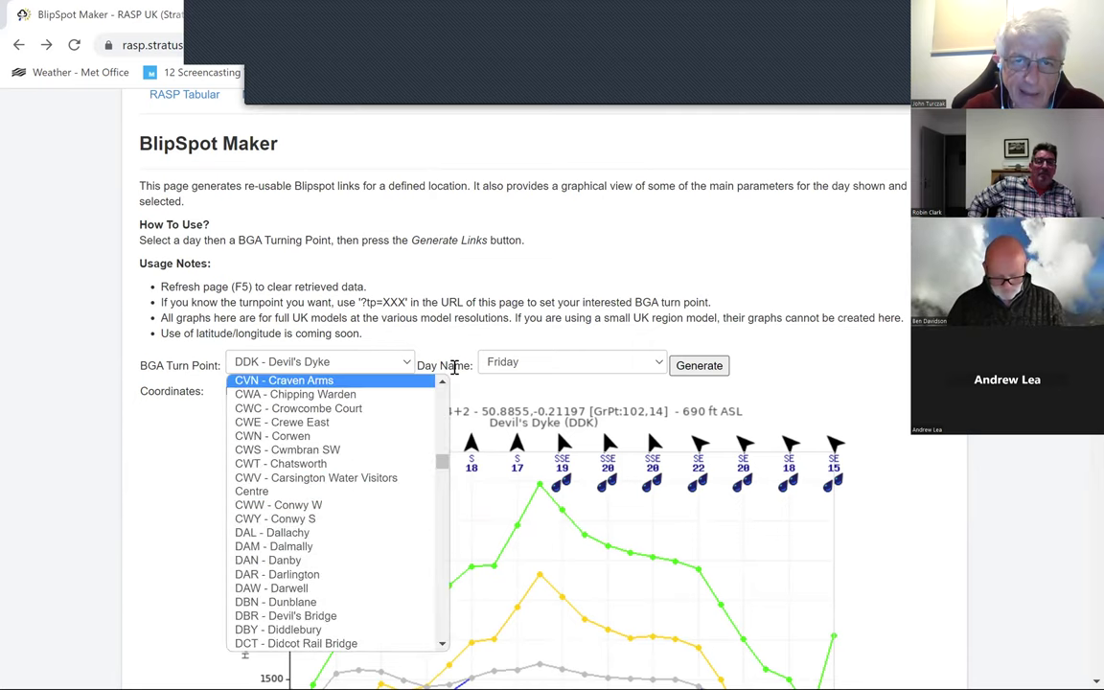
click(537, 321)
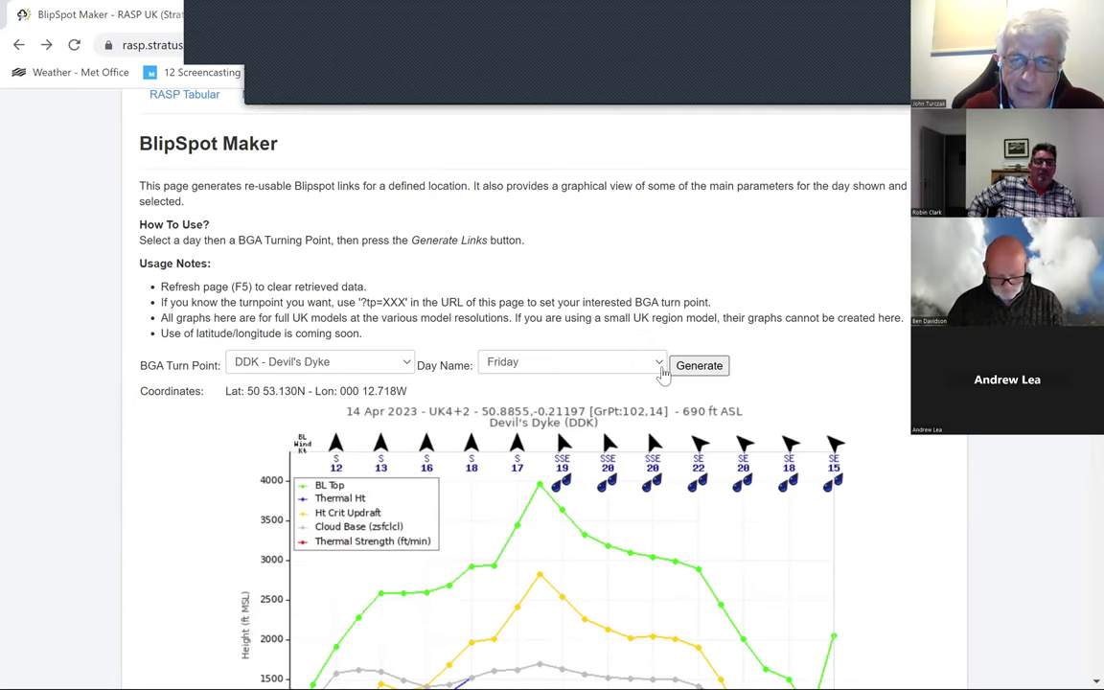
click(660, 368)
click(544, 450)
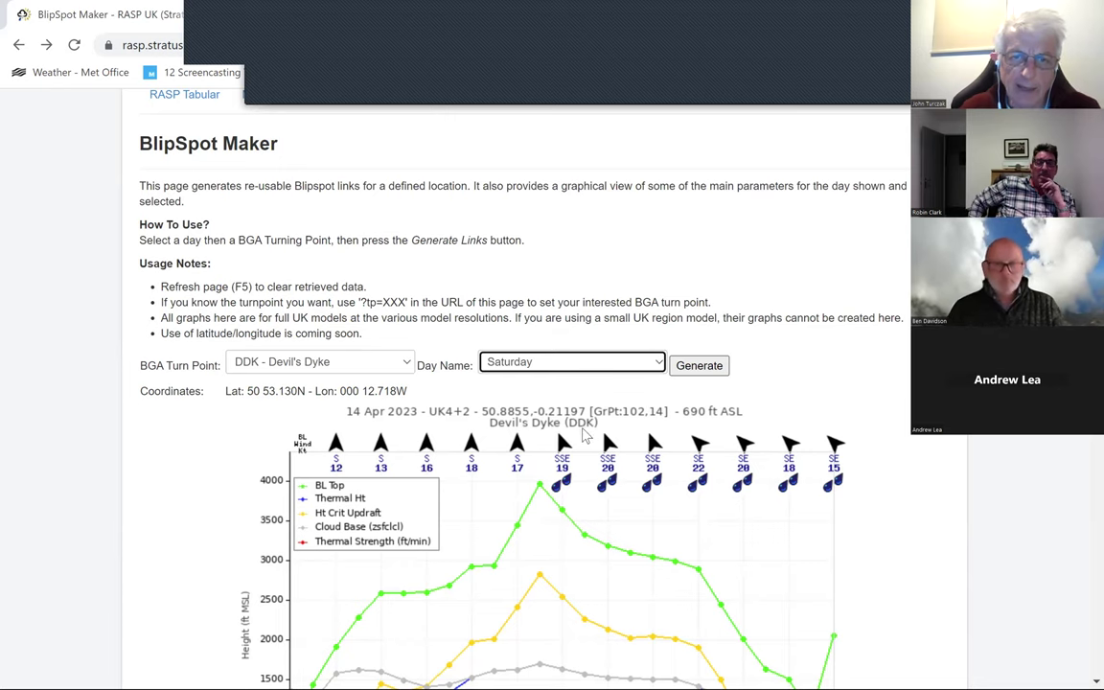
scroll(614, 441, down, 1)
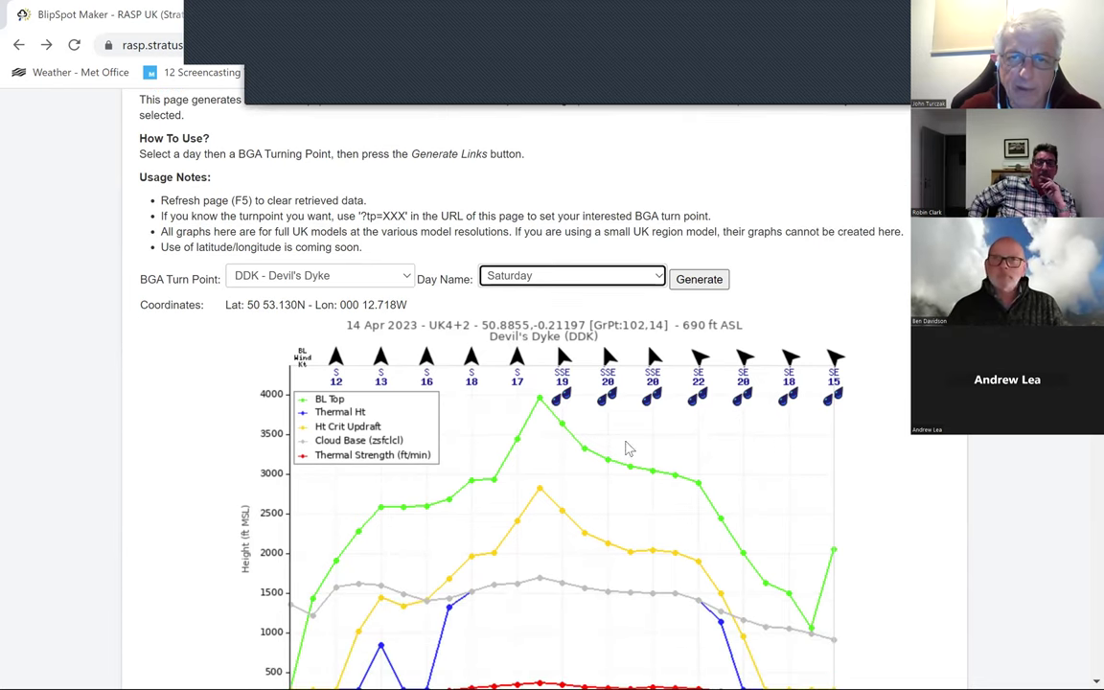
click(709, 279)
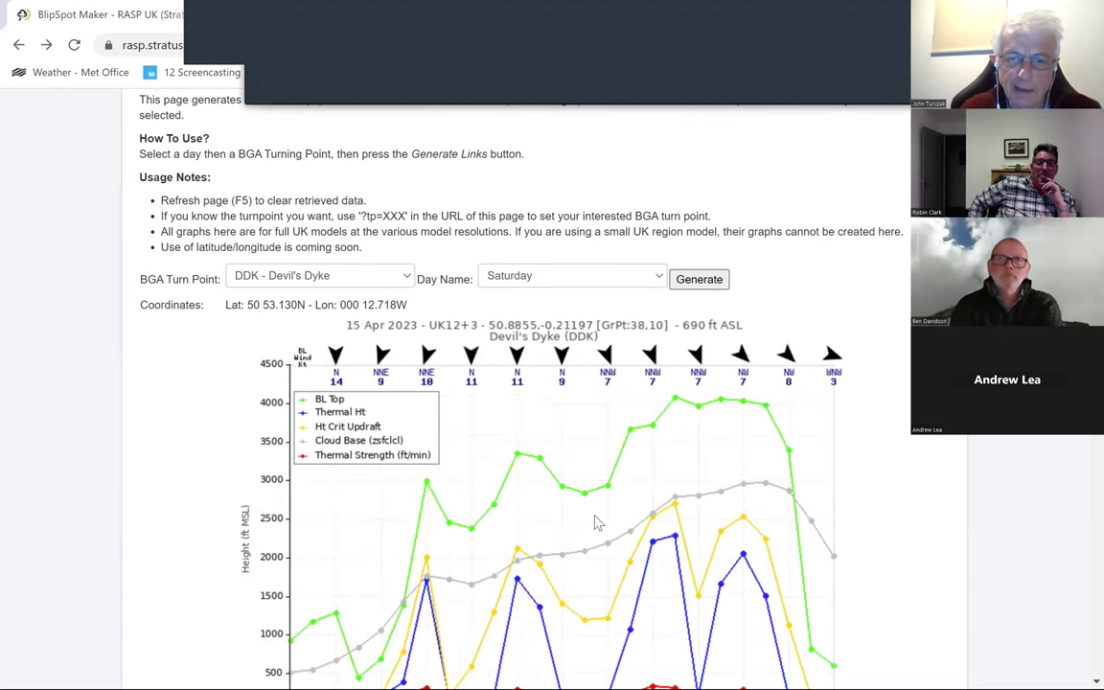
scroll(518, 513, down, 3)
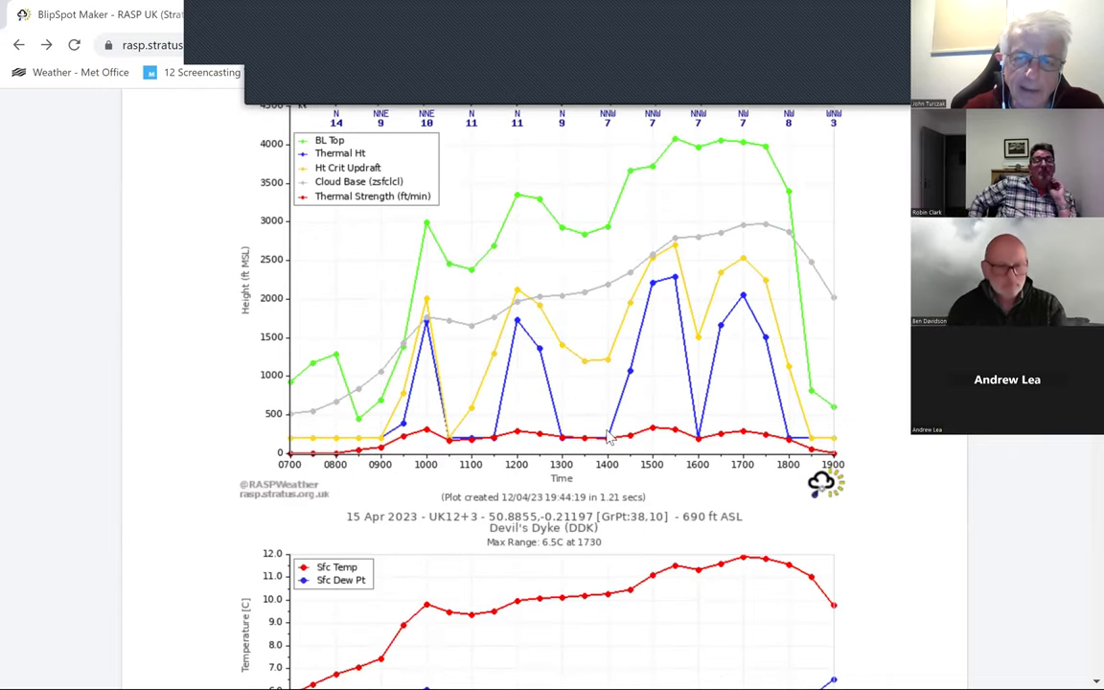
scroll(607, 442, up, 2)
scroll(607, 442, down, 1)
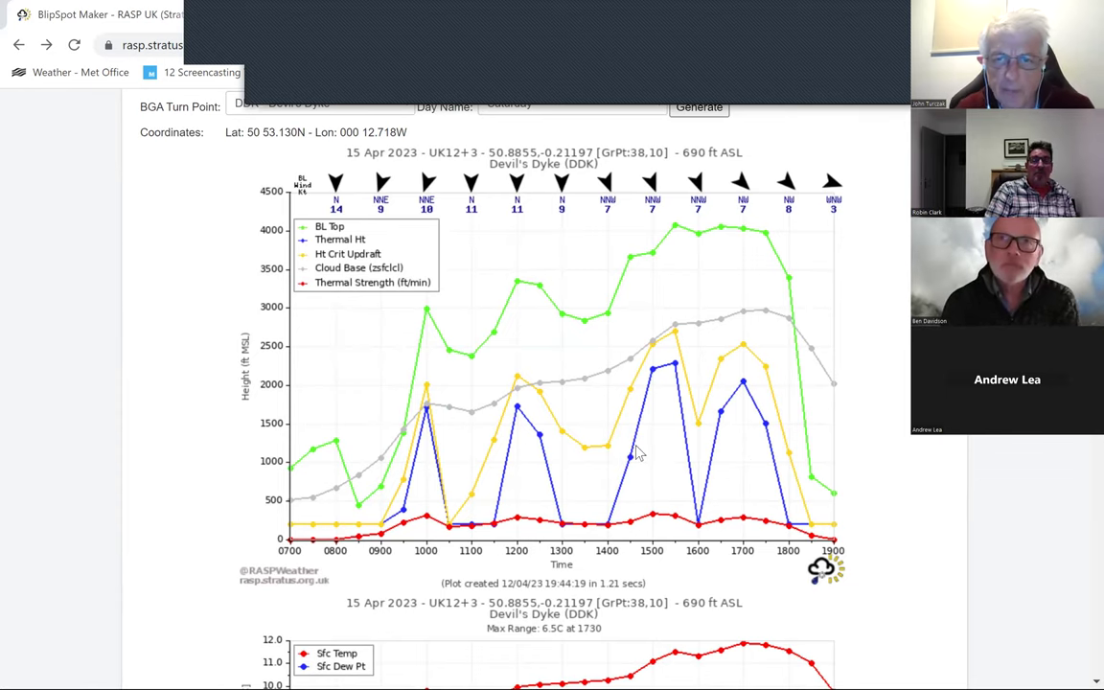
Change the BGA turn point to FIB - Firle Beacon and generate its Saturday graphs.
scroll(640, 458, up, 3)
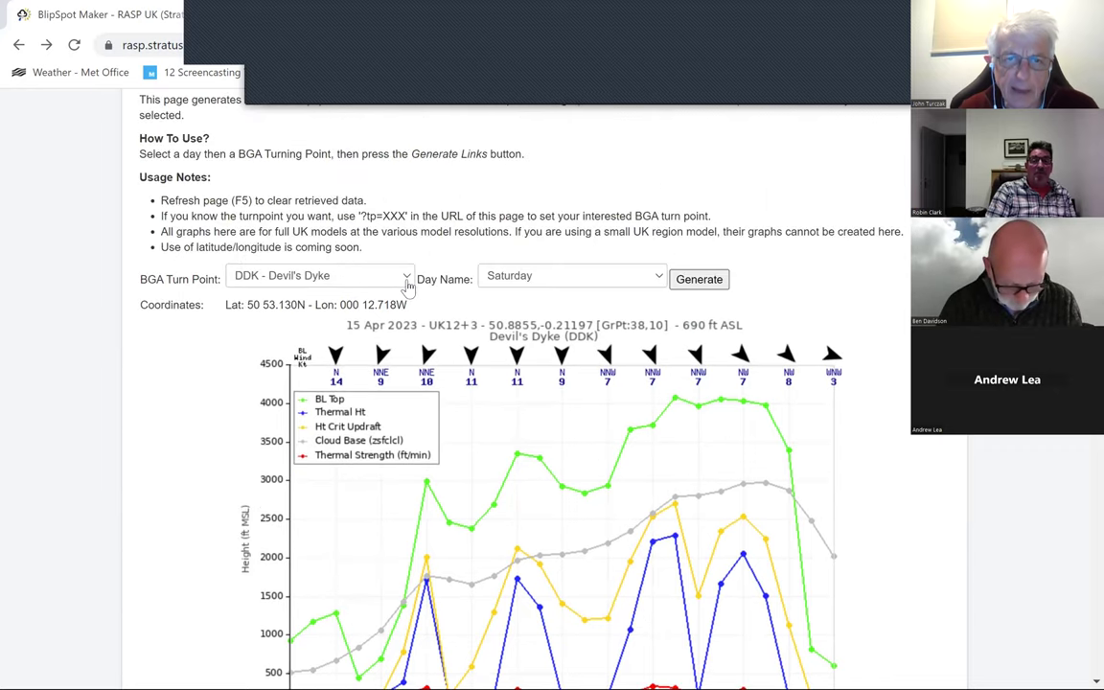
click(407, 280)
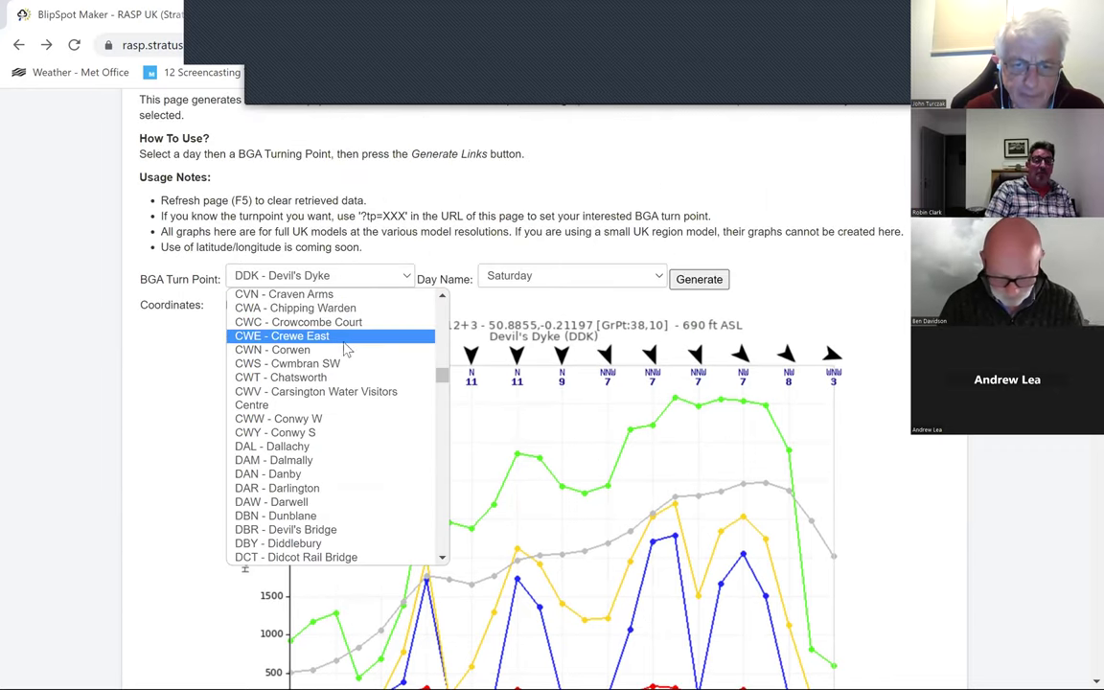
text(fak)
key(Return)
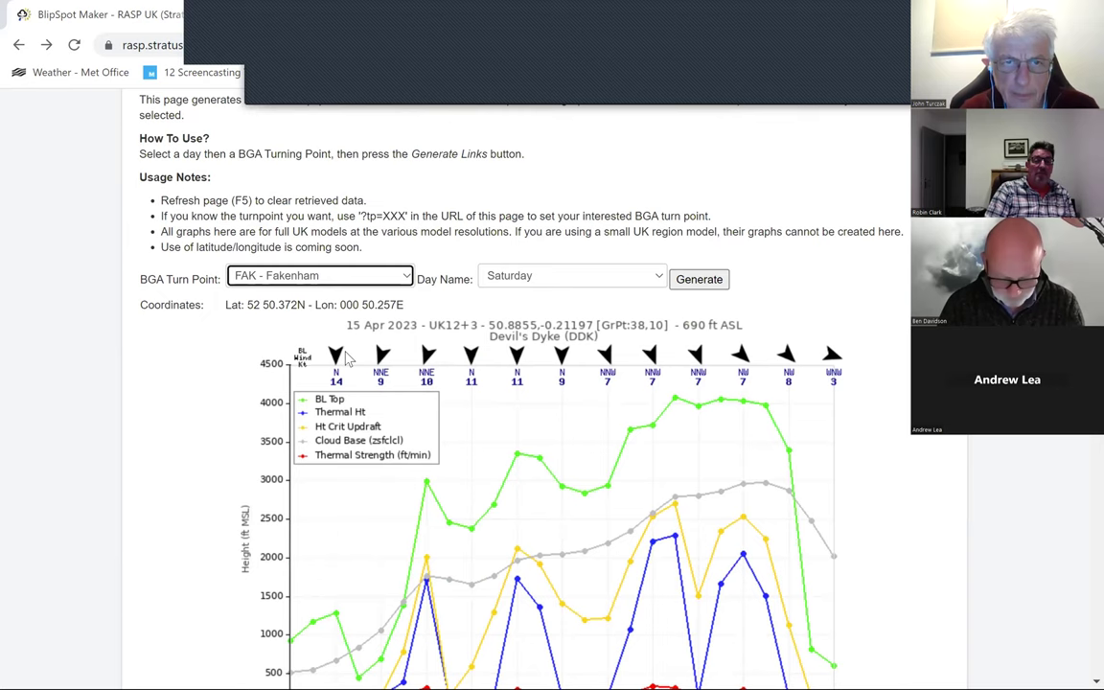
click(407, 279)
scroll(357, 467, down, 3)
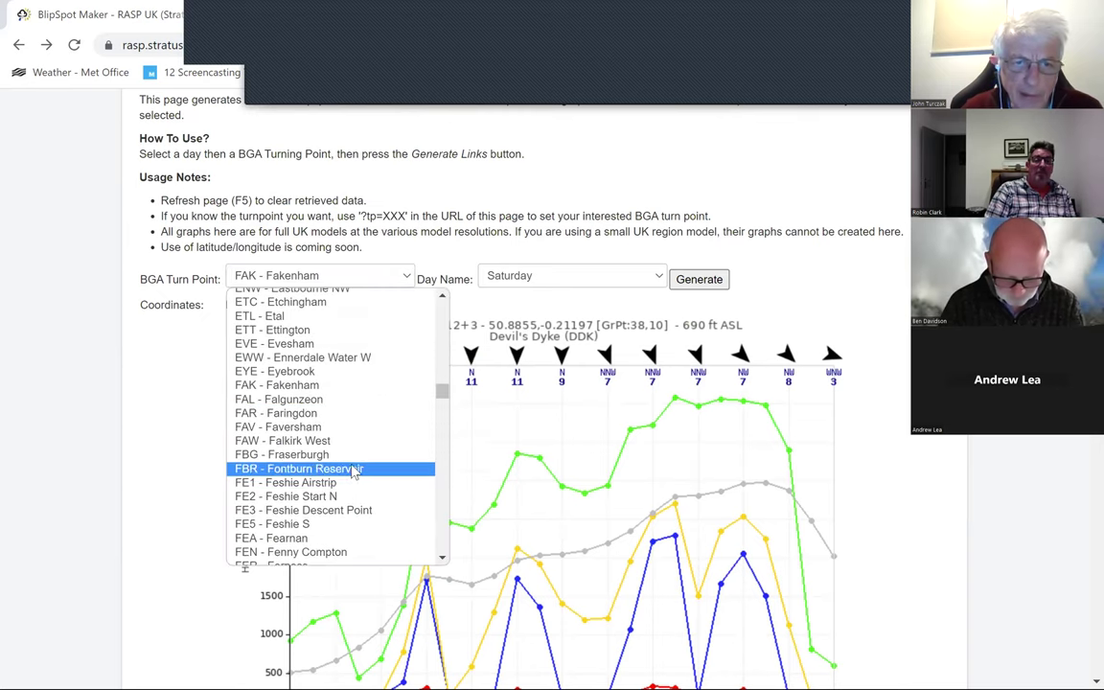
scroll(345, 471, down, 6)
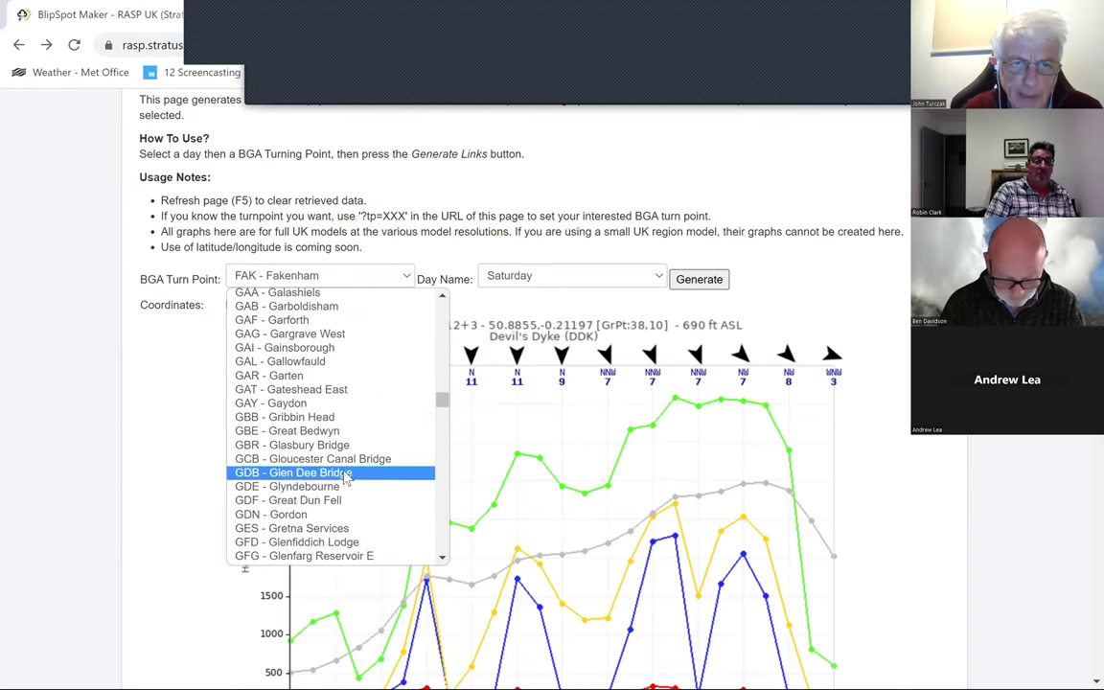
scroll(346, 469, up, 2)
scroll(345, 470, up, 3)
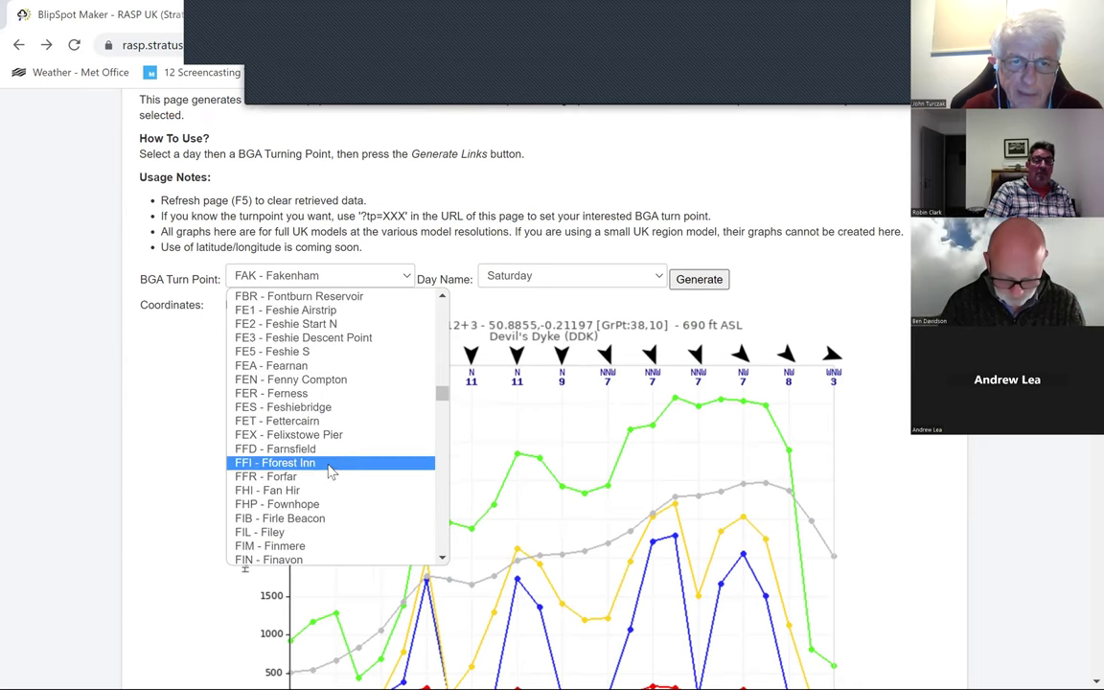
click(305, 519)
click(703, 280)
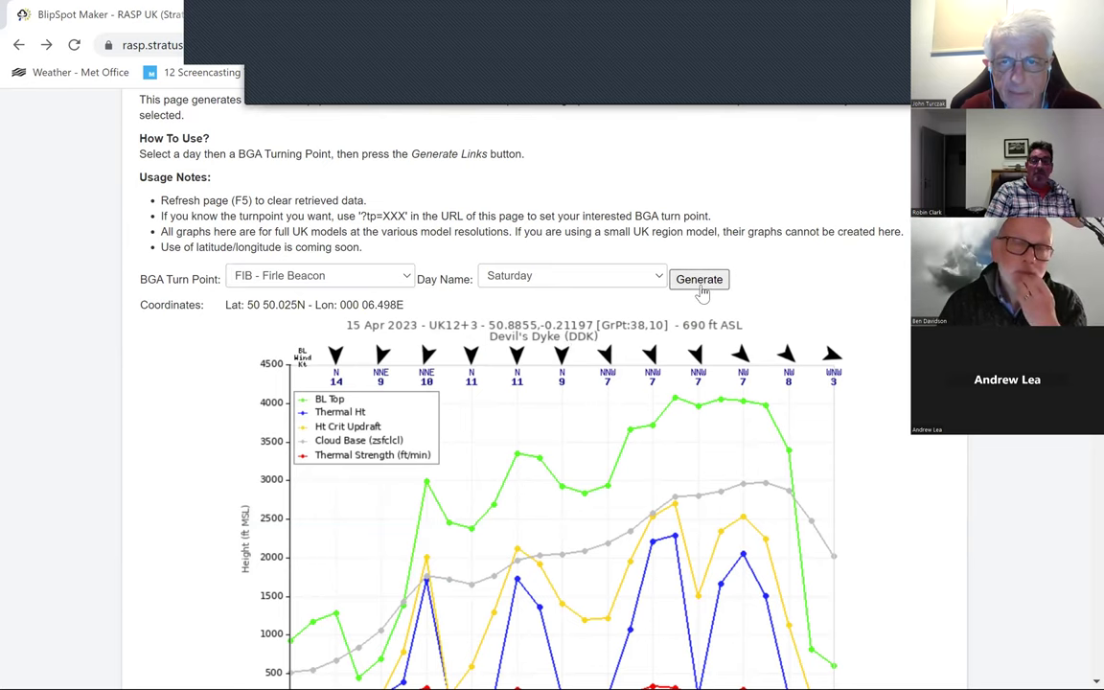
Examine Firle Beacon's Saturday thermal height, cloud base and thermal strength curves alongside the surface temperature and dew point graph.
scroll(748, 364, down, 2)
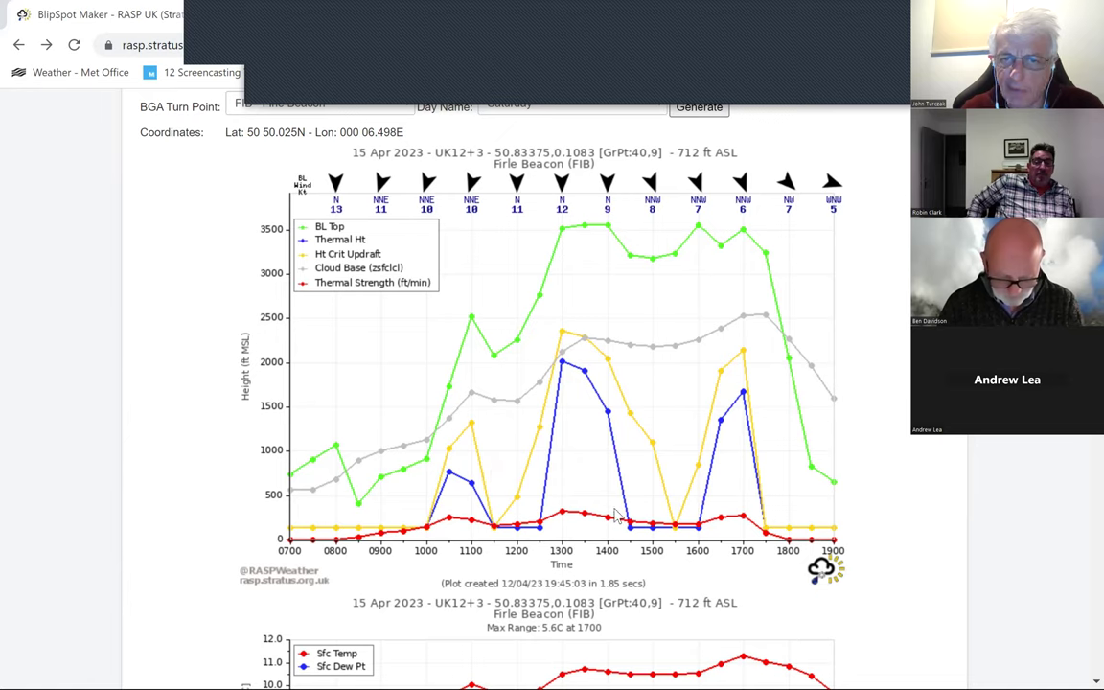
scroll(558, 465, down, 2)
scroll(558, 466, down, 5)
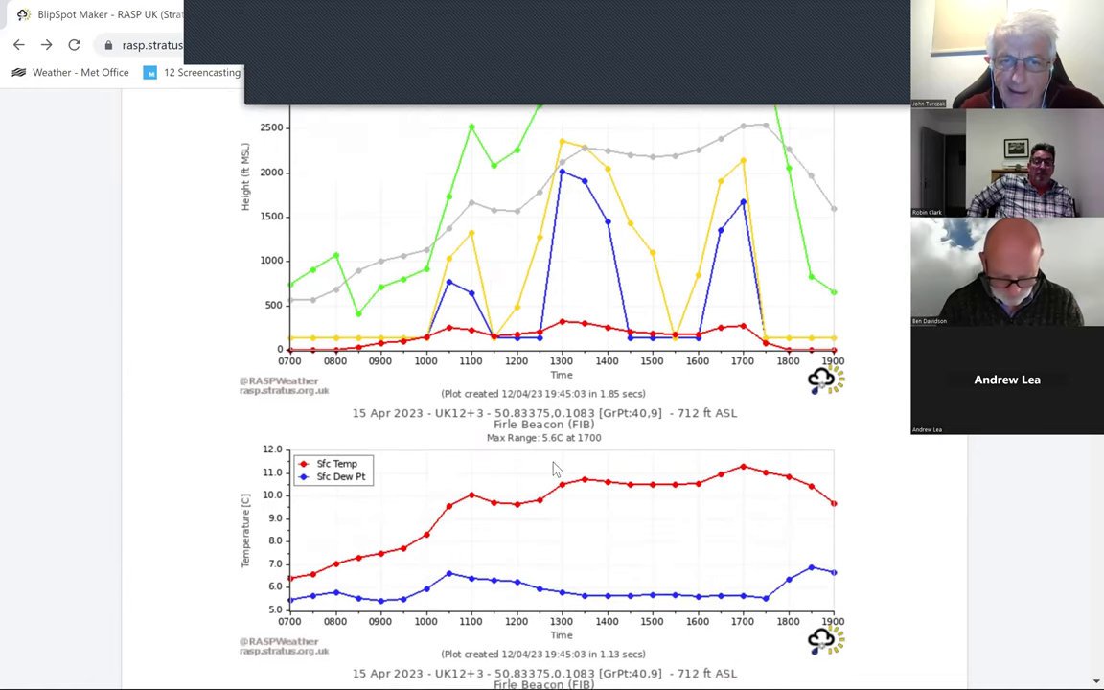
scroll(558, 467, up, 5)
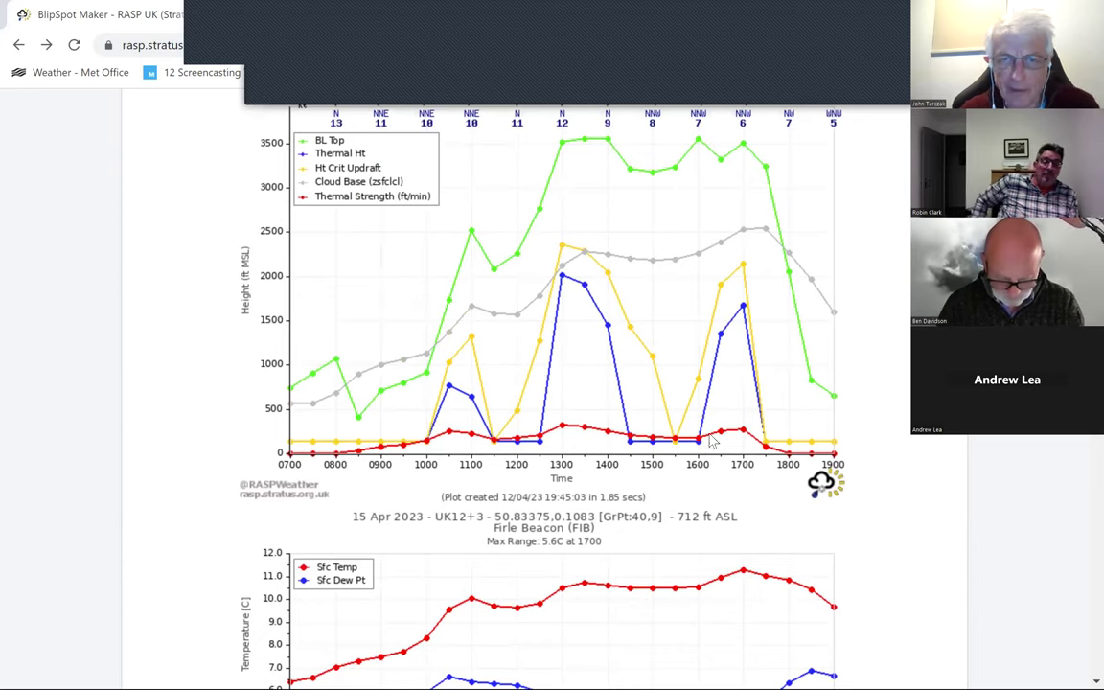
scroll(696, 382, up, 5)
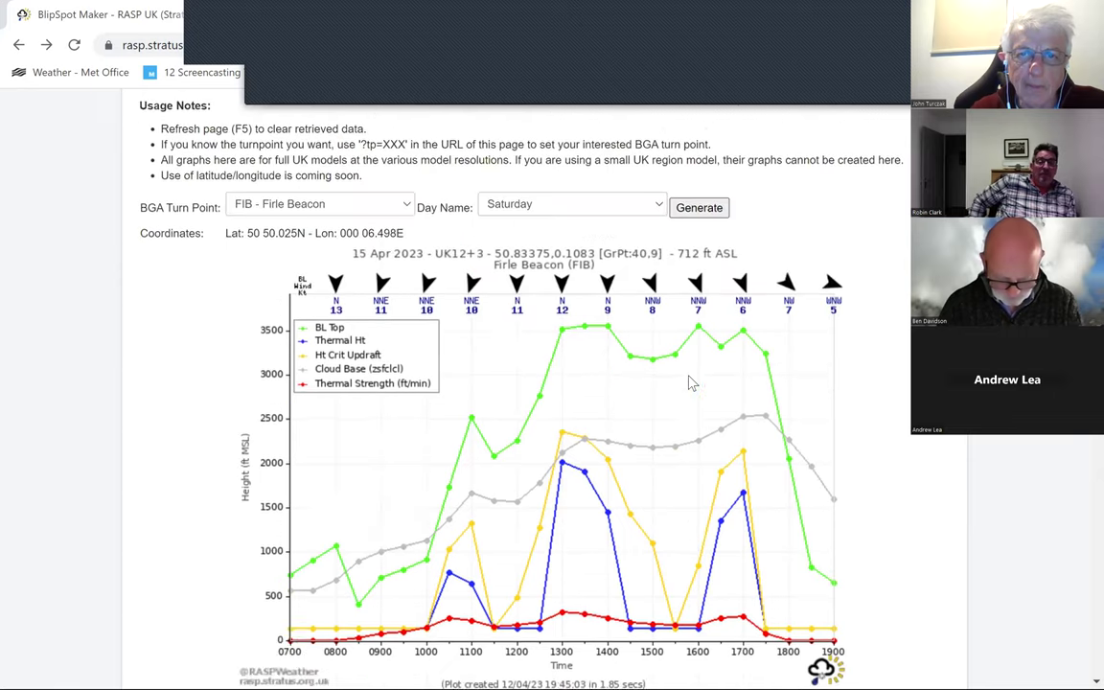
scroll(682, 383, down, 4)
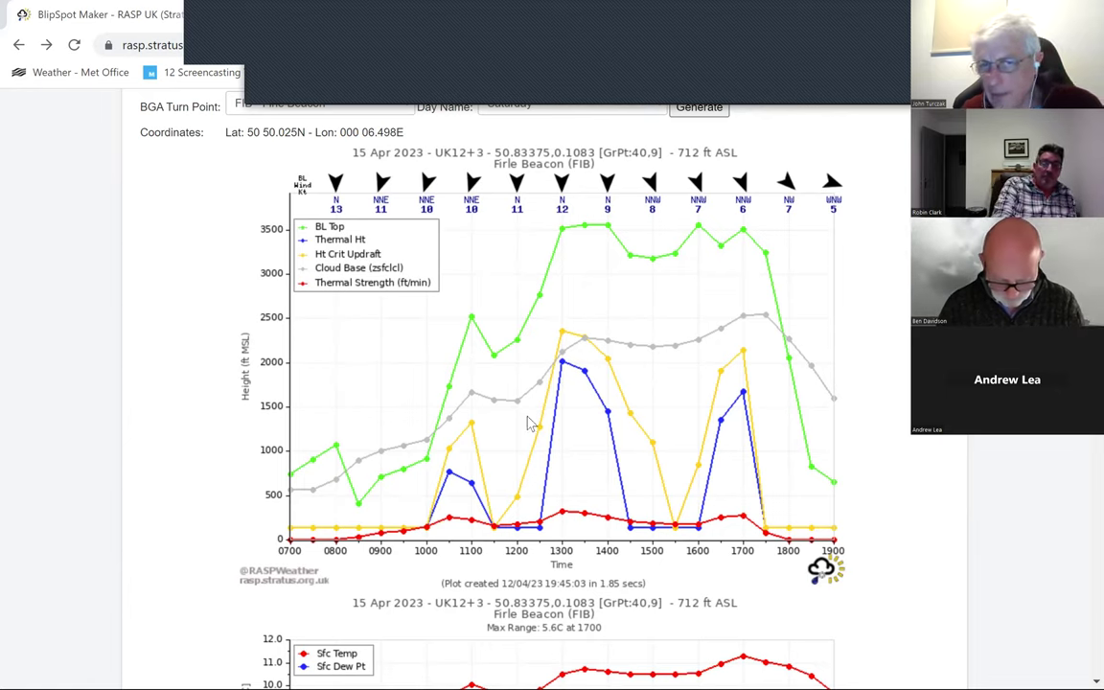
scroll(566, 500, down, 5)
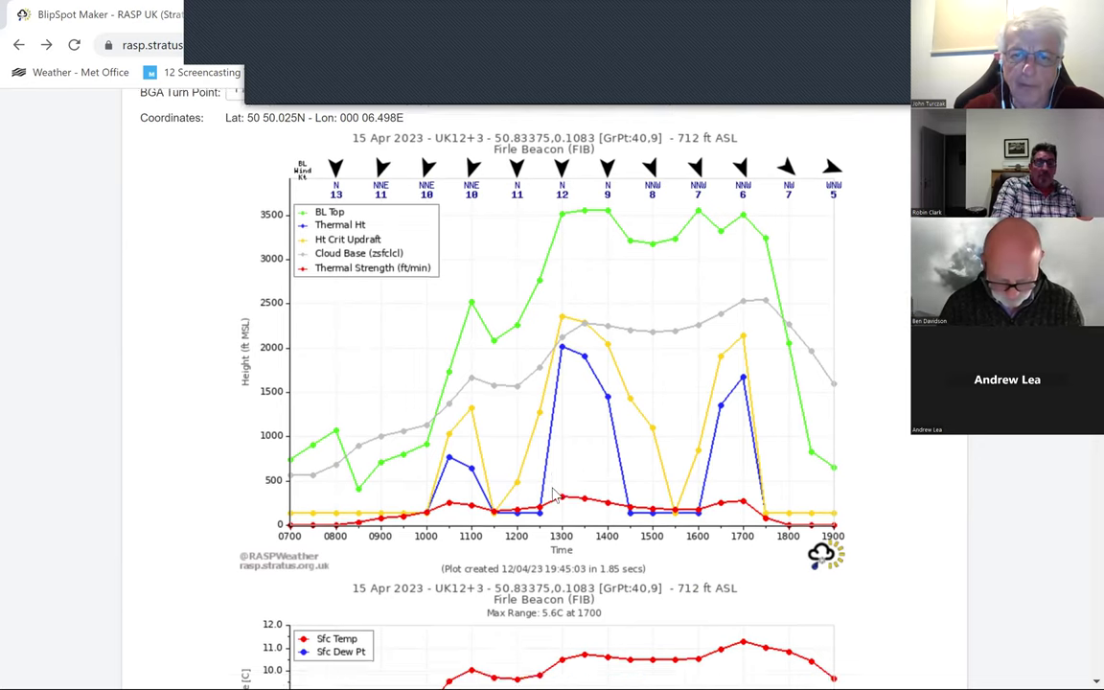
scroll(567, 501, up, 5)
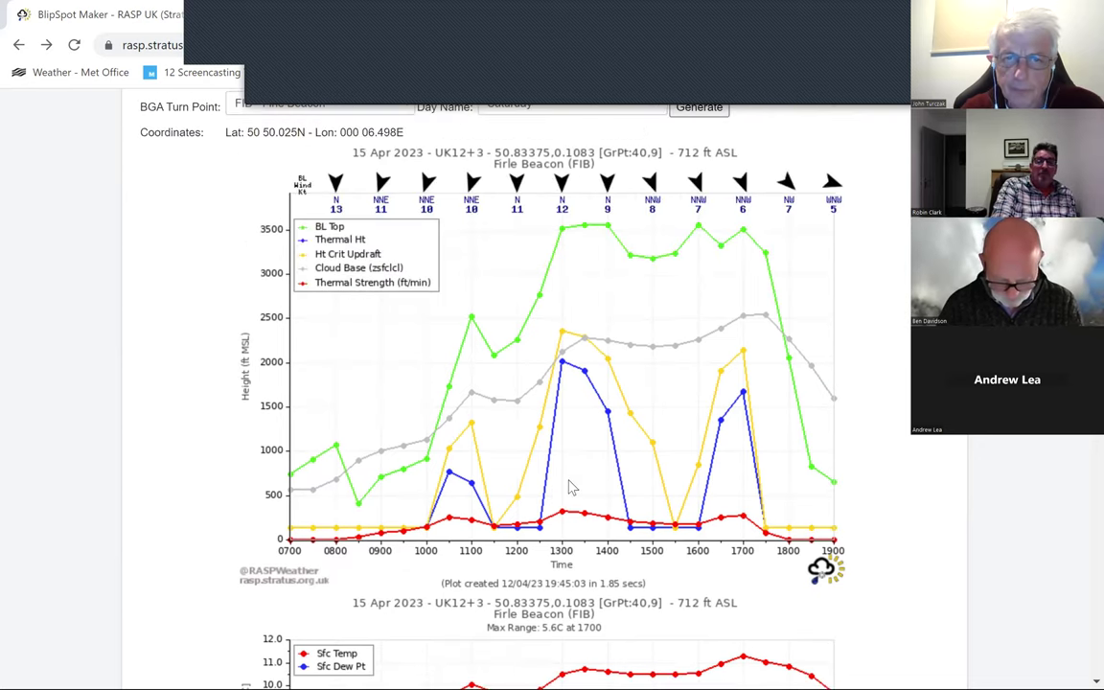
Review Firle Beacon's Saturday wind speed, surface wind direction and cumulus potential graphs, and recheck the thermal height curves.
scroll(571, 484, down, 1)
key(F5)
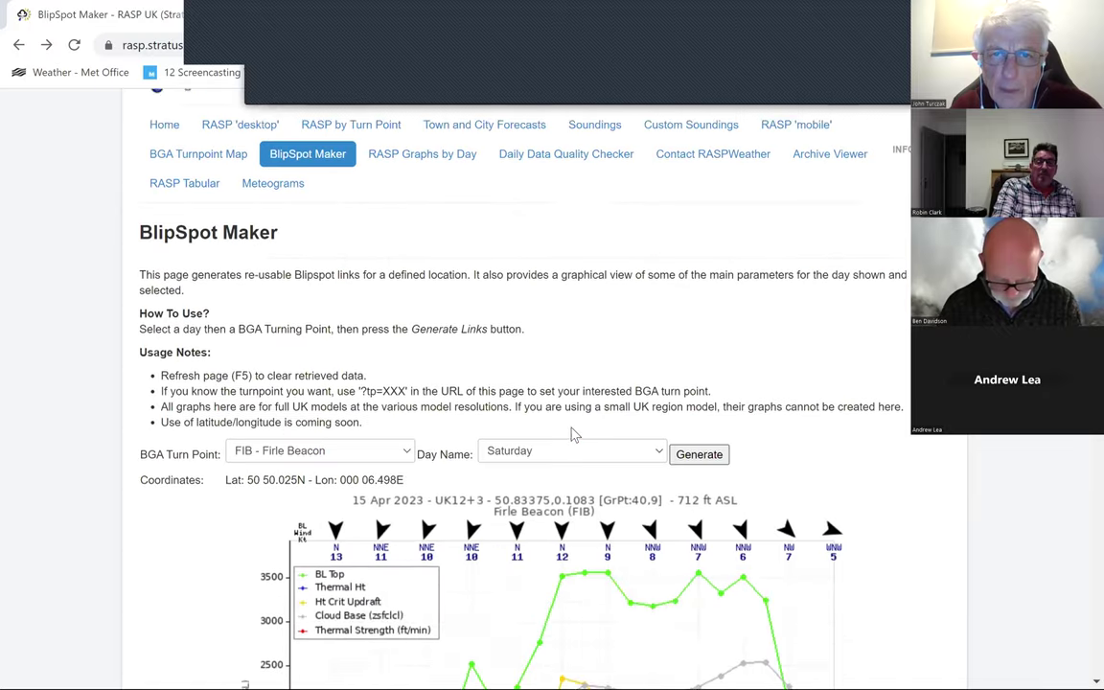
scroll(573, 438, down, 8)
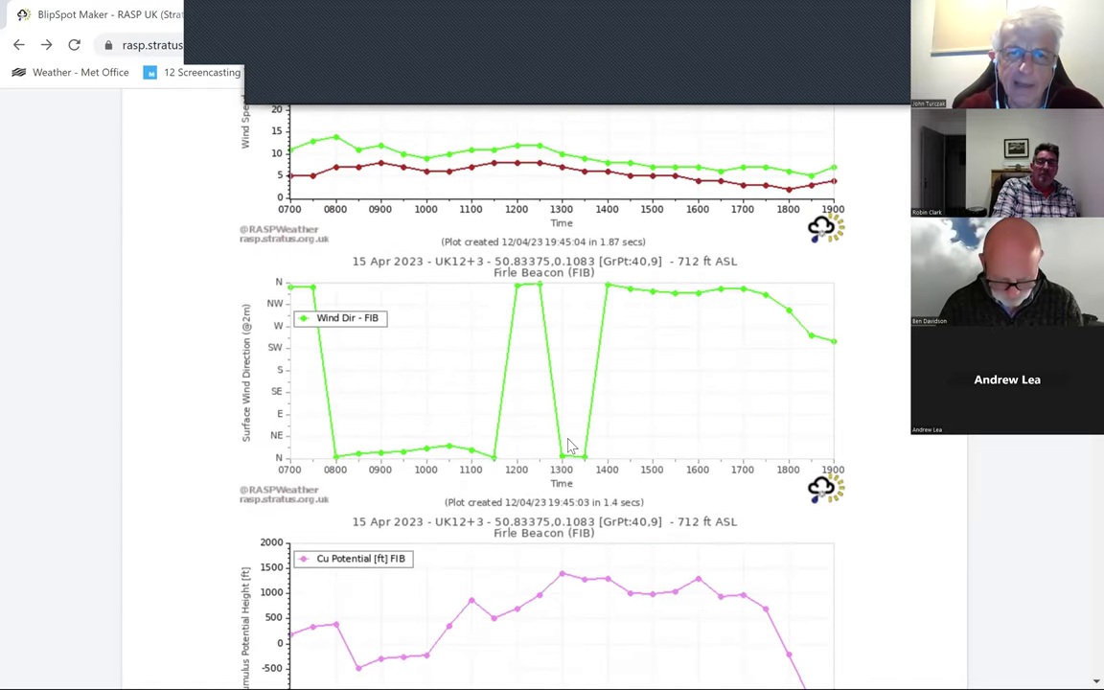
scroll(572, 446, down, 2)
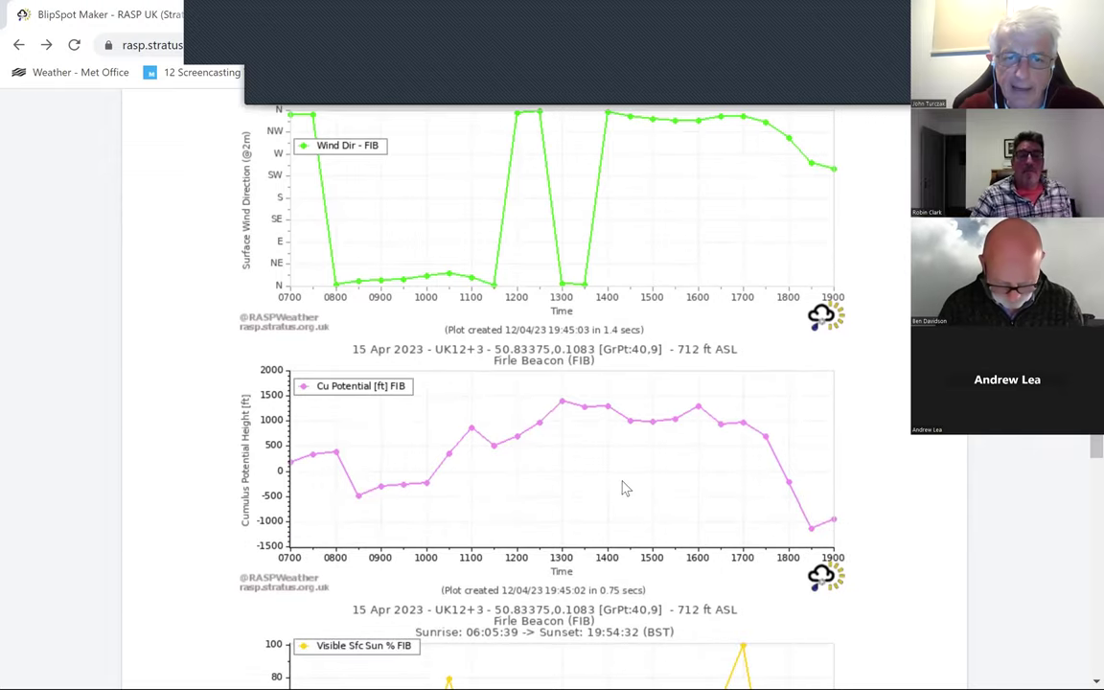
scroll(625, 488, down, 2)
scroll(625, 491, up, 6)
scroll(625, 481, up, 8)
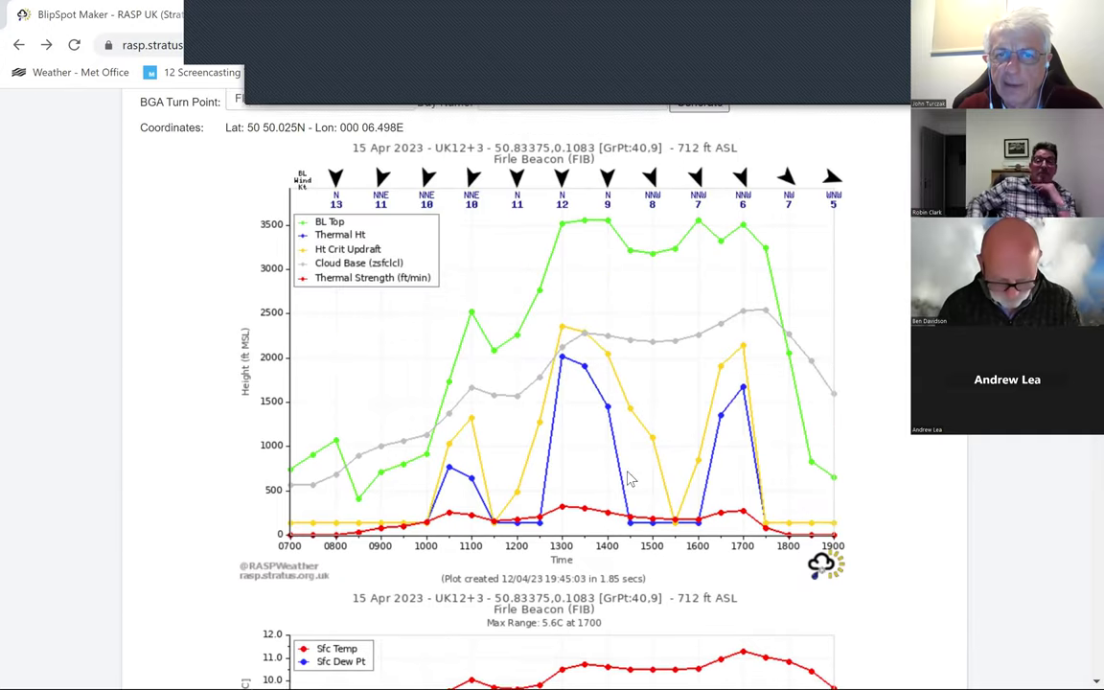
Change the BGA turn point to HEE - Heathfield E and generate its Saturday graphs.
scroll(630, 479, up, 5)
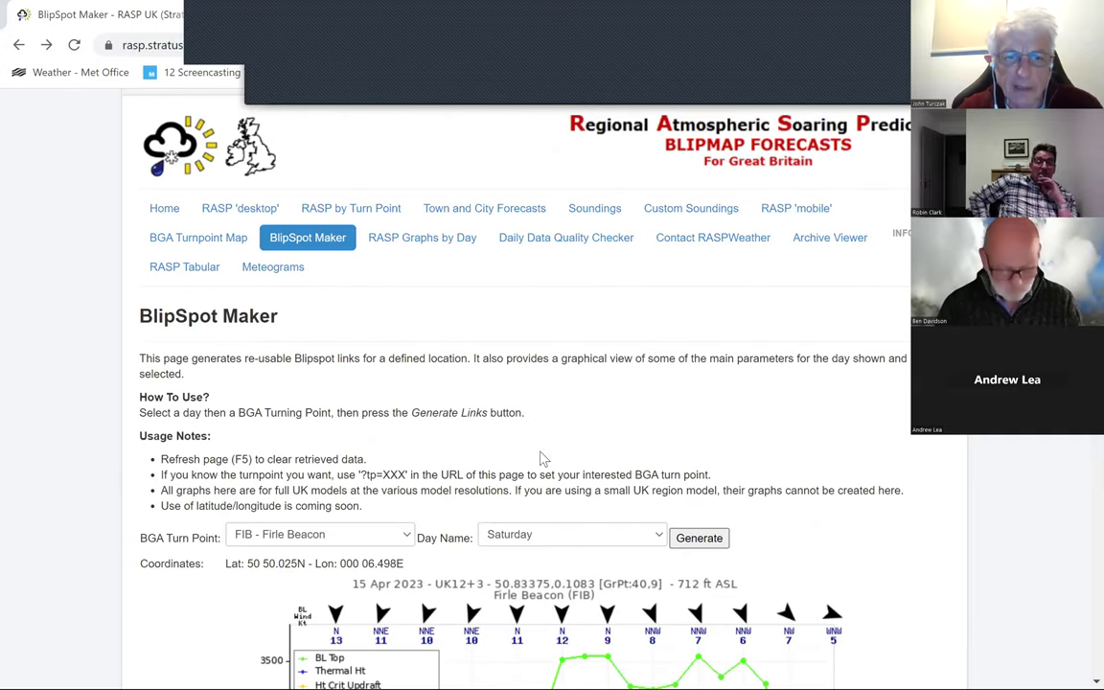
click(407, 537)
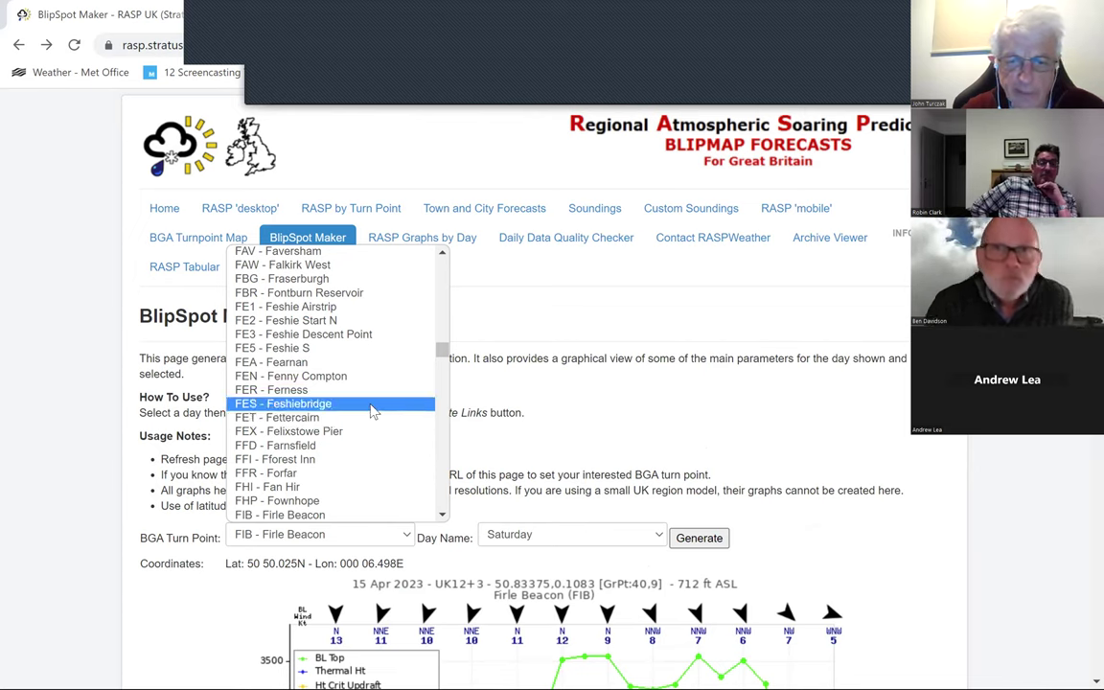
scroll(372, 409, down, 5)
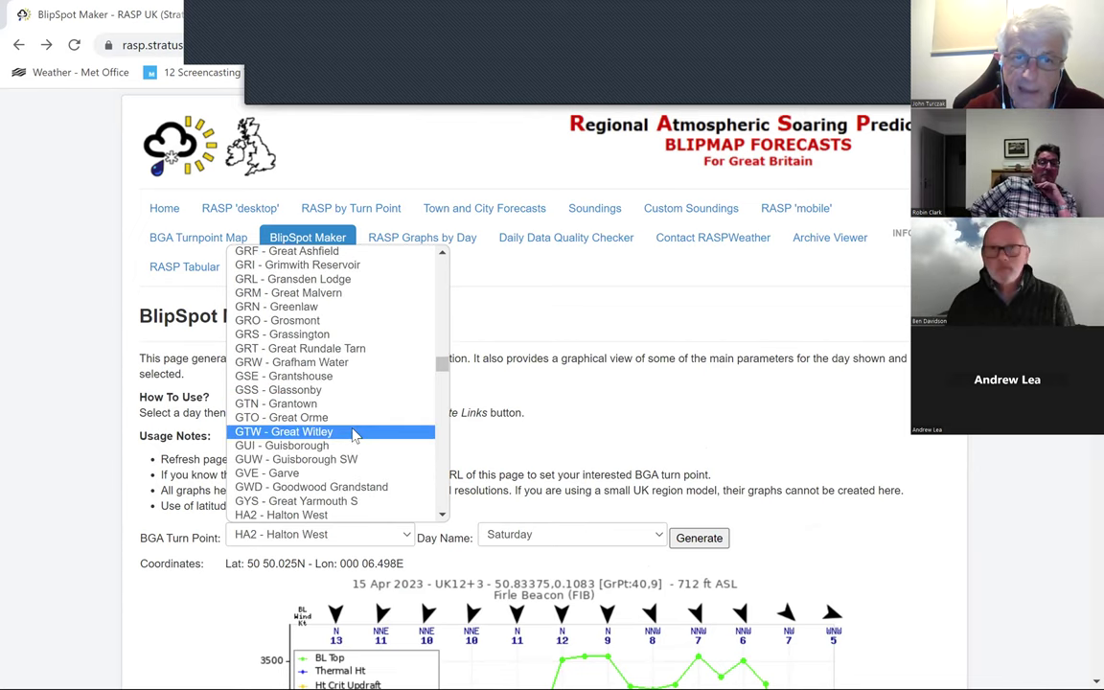
scroll(355, 437, down, 6)
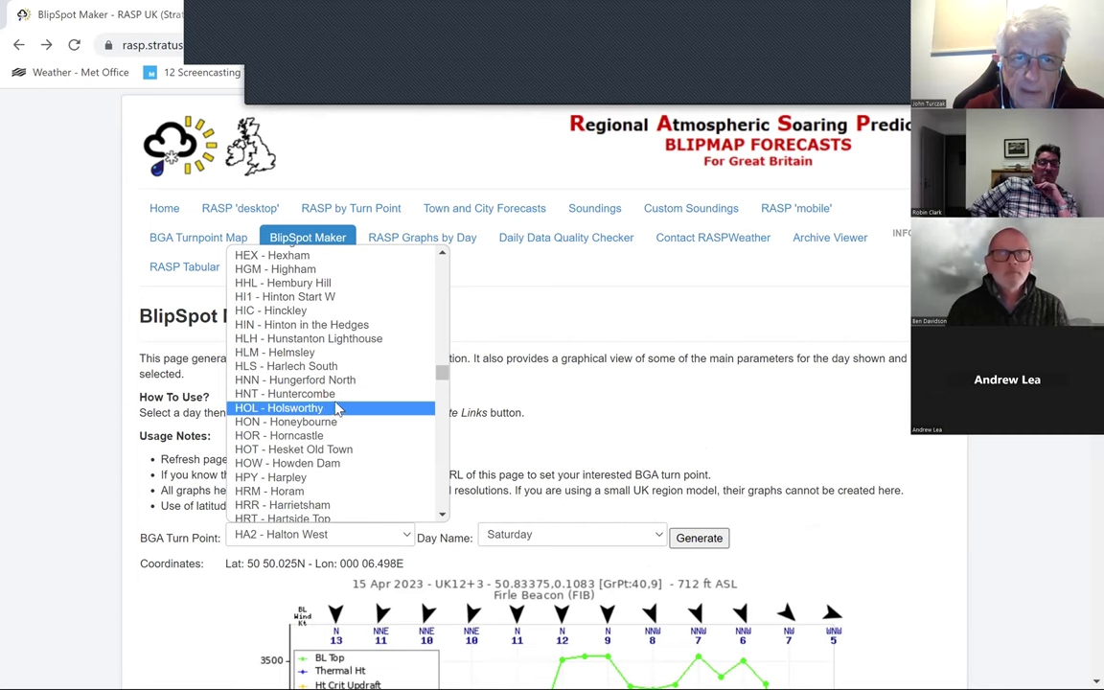
scroll(364, 406, up, 8)
scroll(331, 422, down, 4)
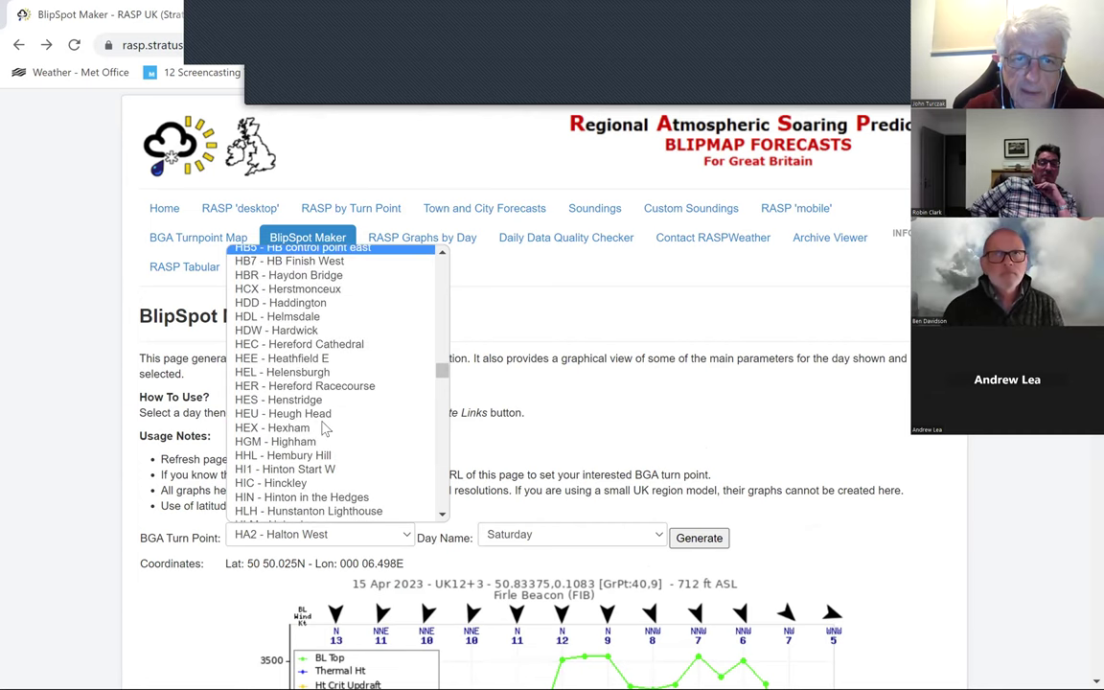
click(307, 367)
scroll(613, 506, down, 1)
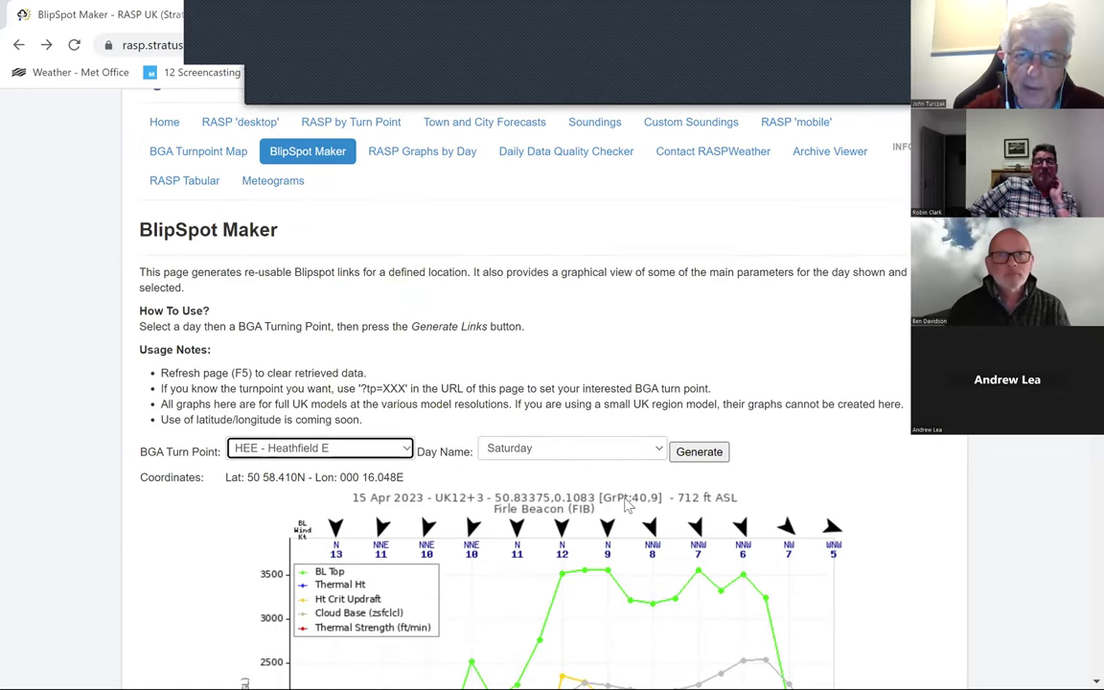
click(694, 461)
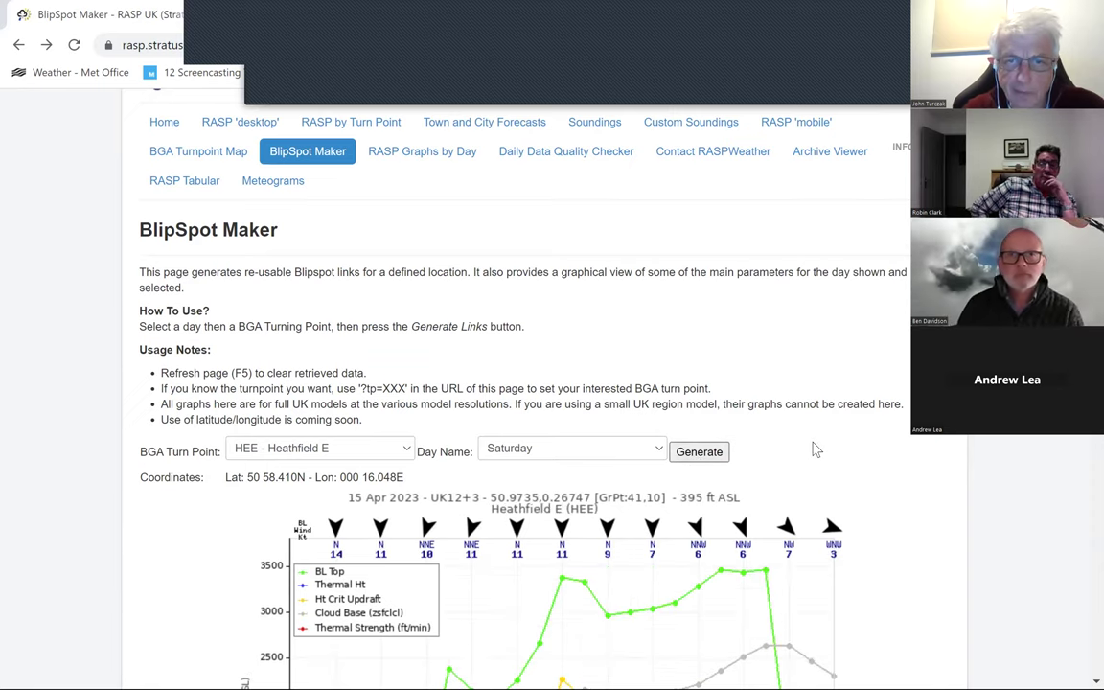
Examine Heathfield E's Saturday thermal height and cloud base curves, along with its wind speed and surface wind direction graphs.
scroll(813, 449, down, 4)
scroll(813, 449, up, 1)
scroll(813, 449, down, 2)
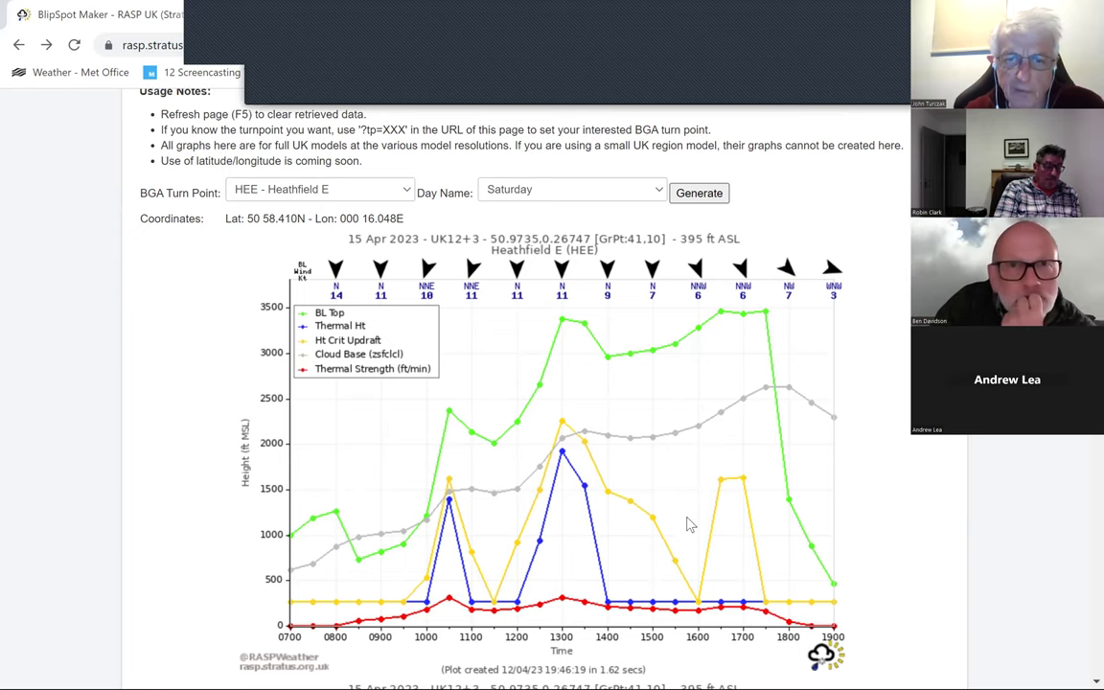
scroll(680, 529, down, 9)
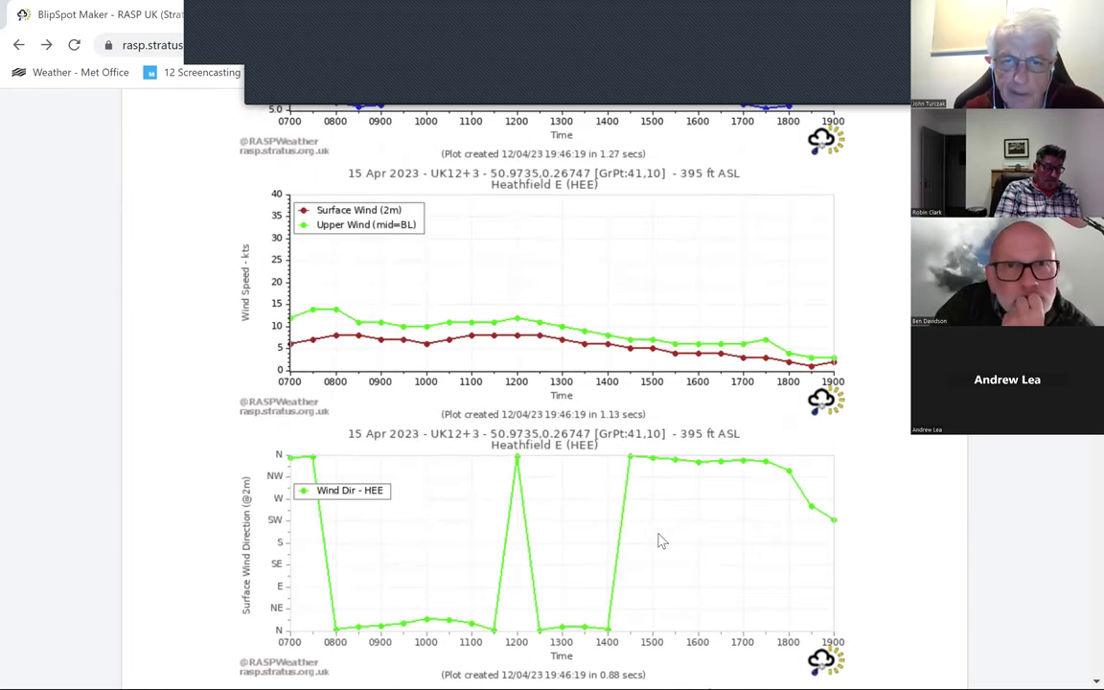
scroll(540, 572, up, 5)
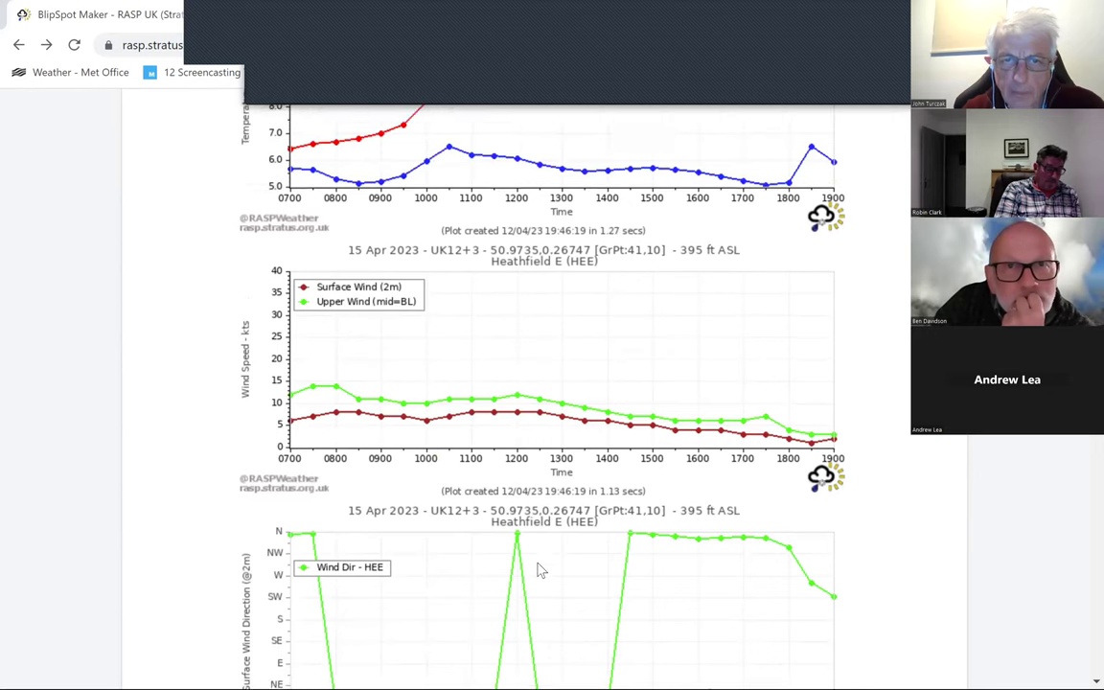
scroll(508, 514, up, 3)
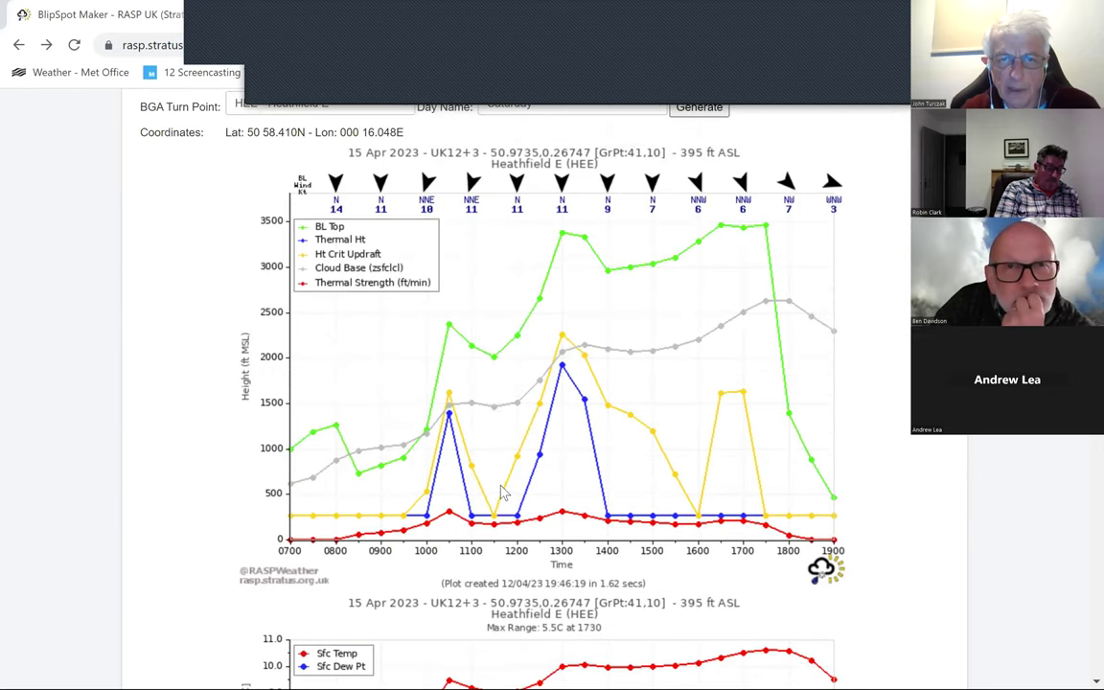
scroll(509, 508, down, 6)
scroll(511, 506, down, 3)
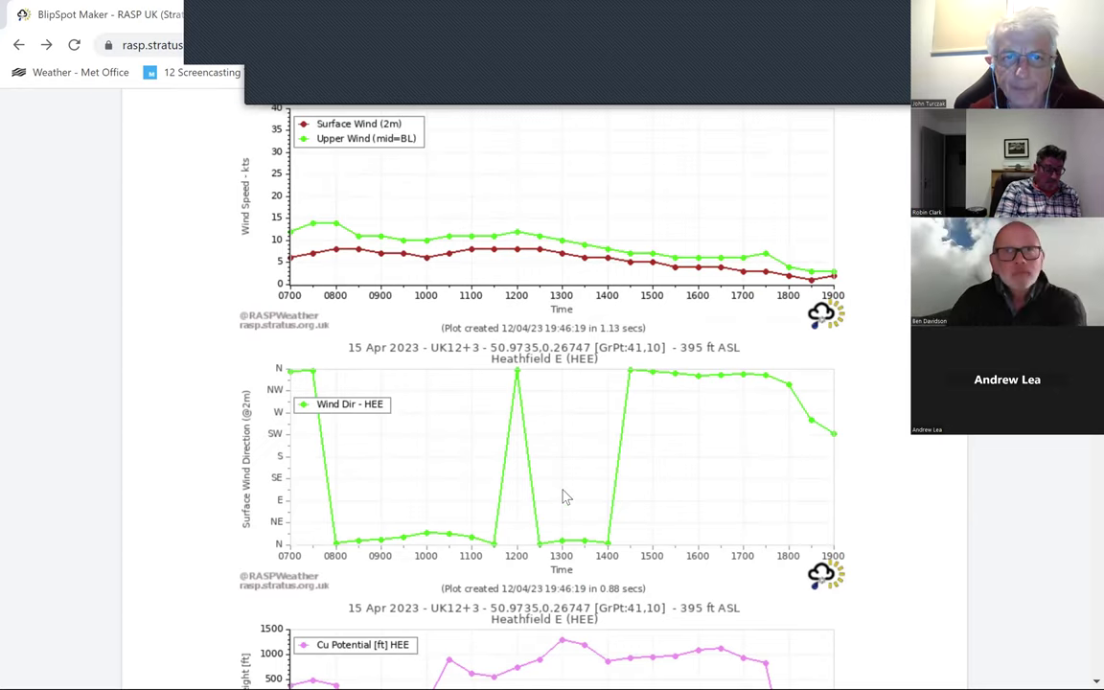
scroll(554, 482, up, 3)
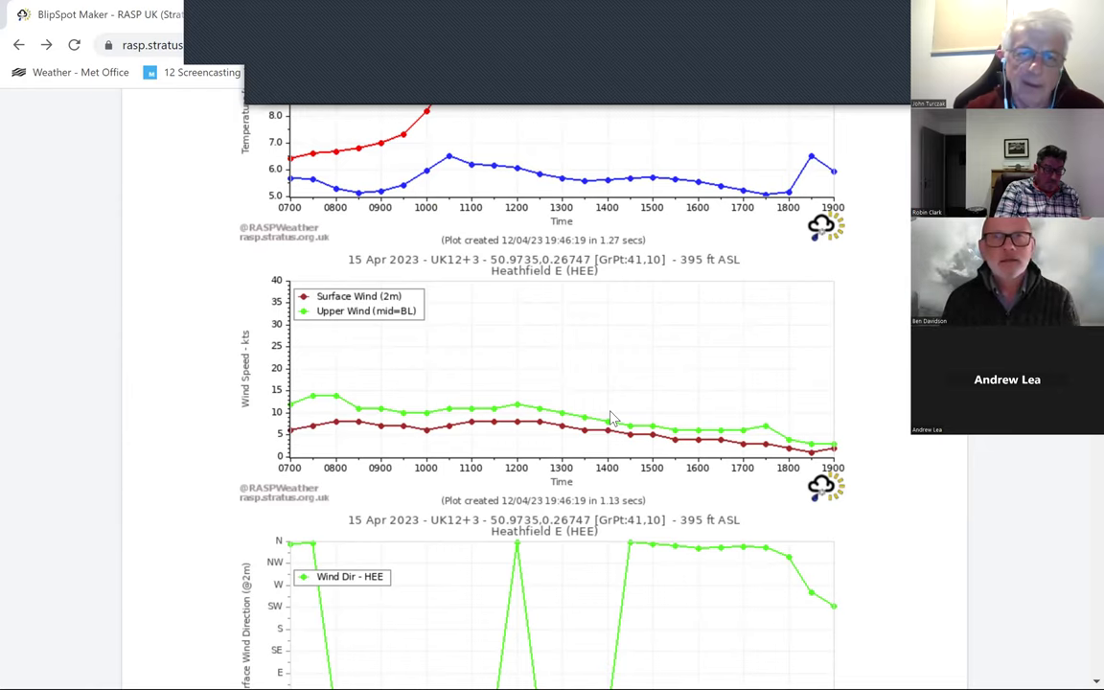
scroll(595, 406, down, 2)
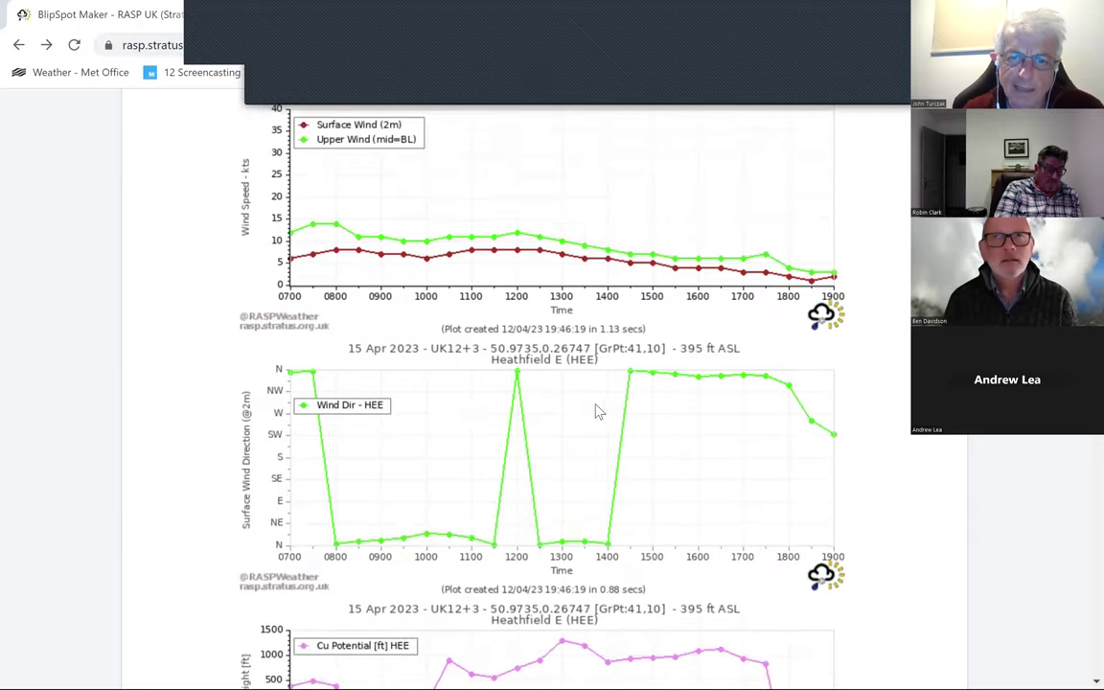
Compare Heathfield E's Saturday thermal height and strength curves with its surface temperature, dew point and wind graphs.
scroll(715, 469, up, 7)
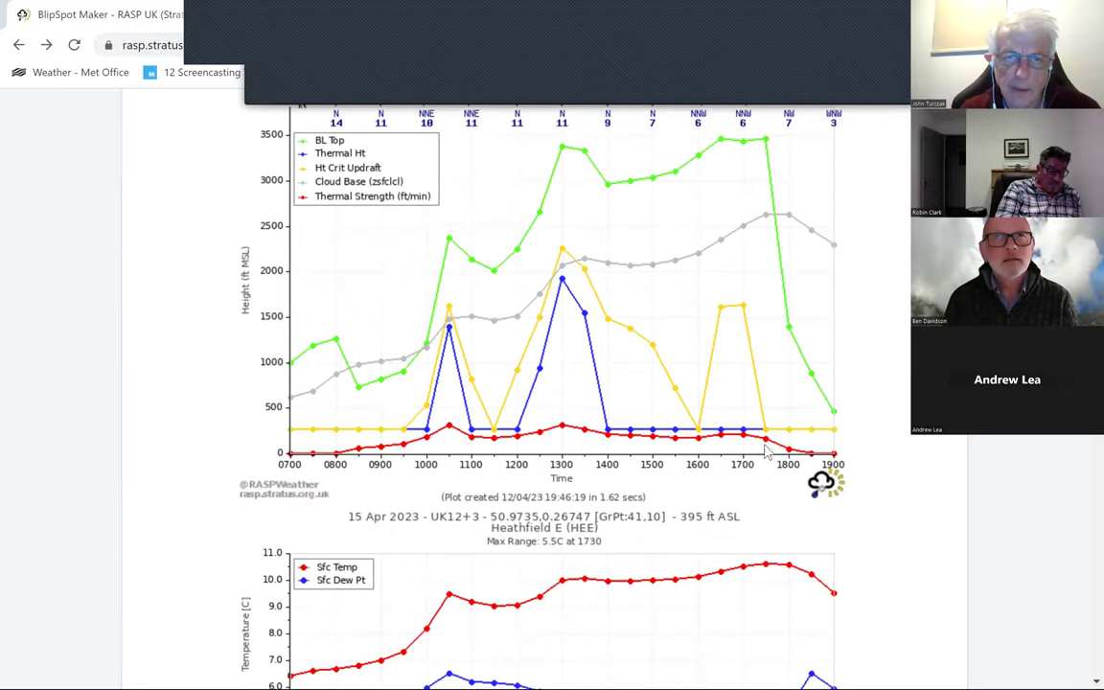
scroll(633, 434, down, 3)
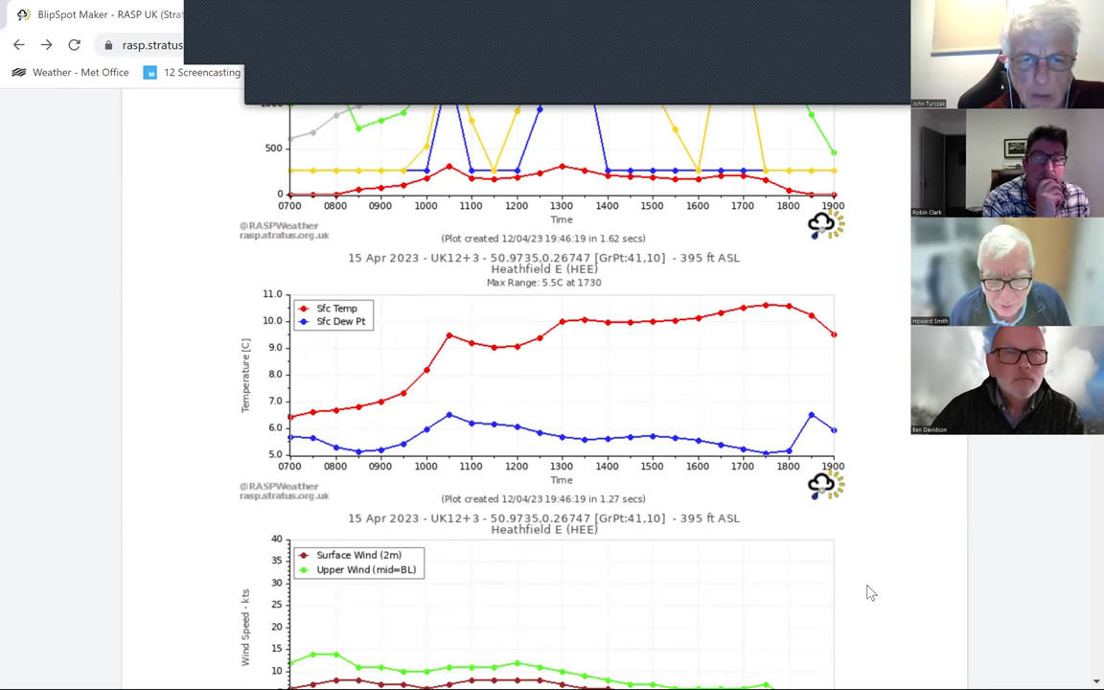
scroll(752, 540, up, 5)
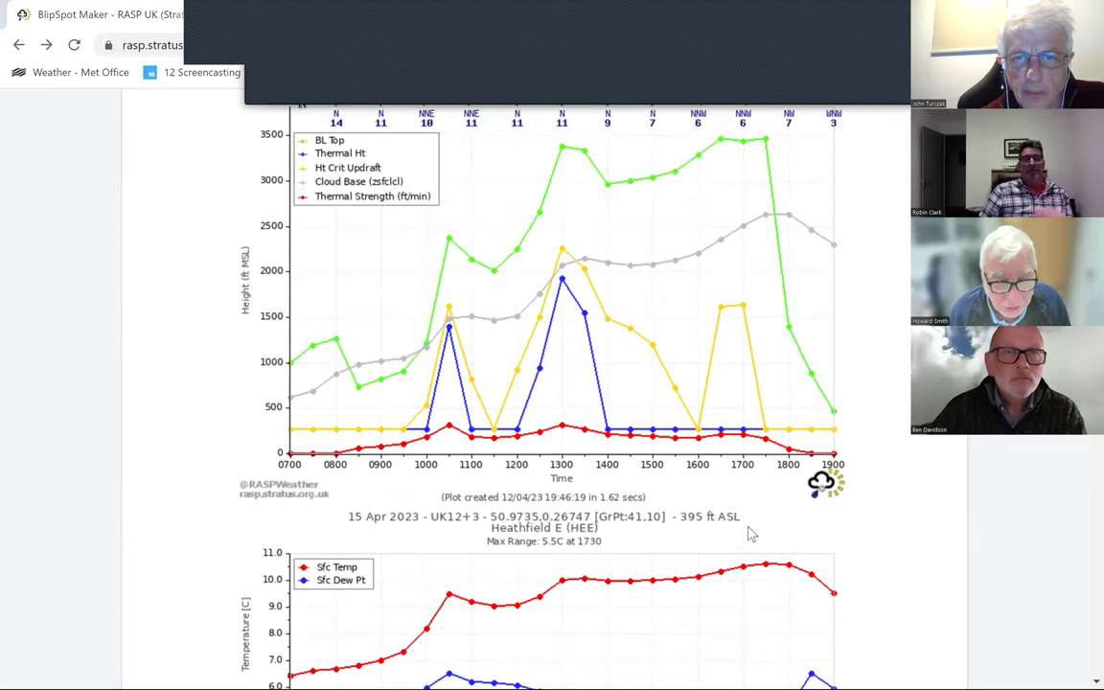
scroll(752, 534, down, 8)
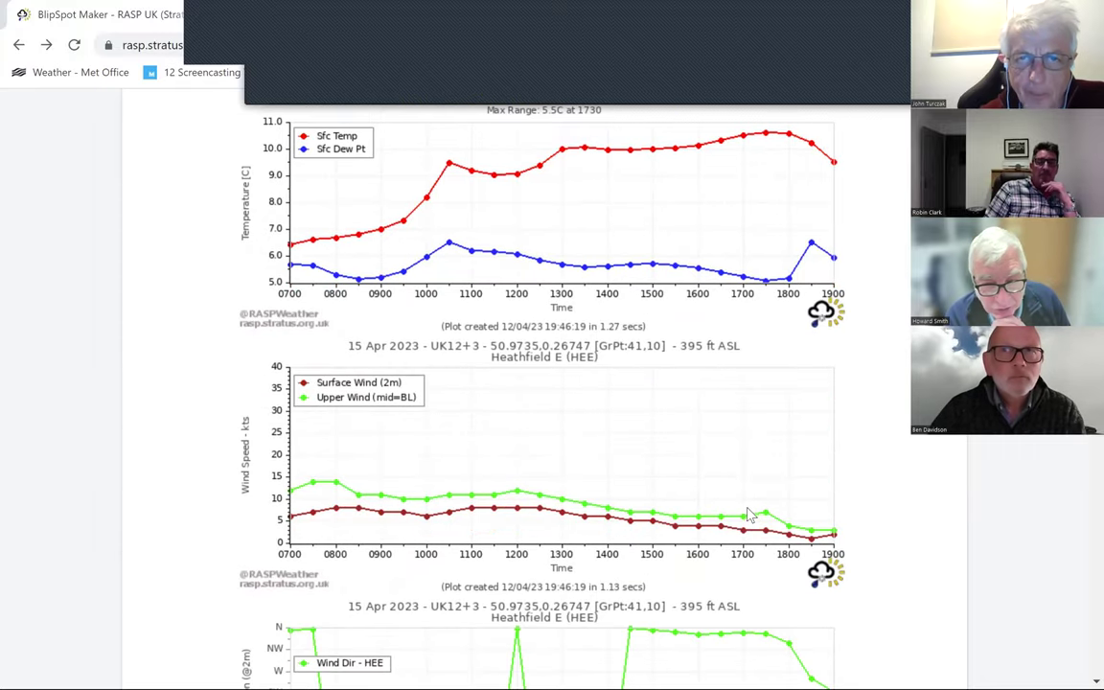
scroll(752, 516, up, 8)
scroll(751, 516, down, 5)
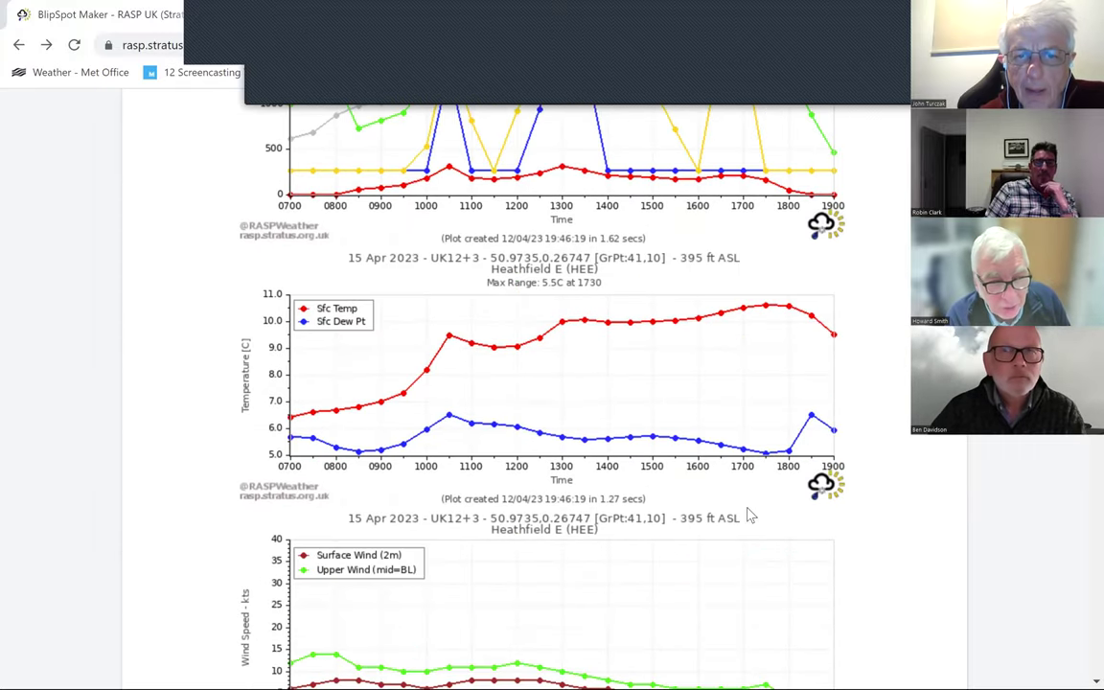
scroll(752, 516, down, 6)
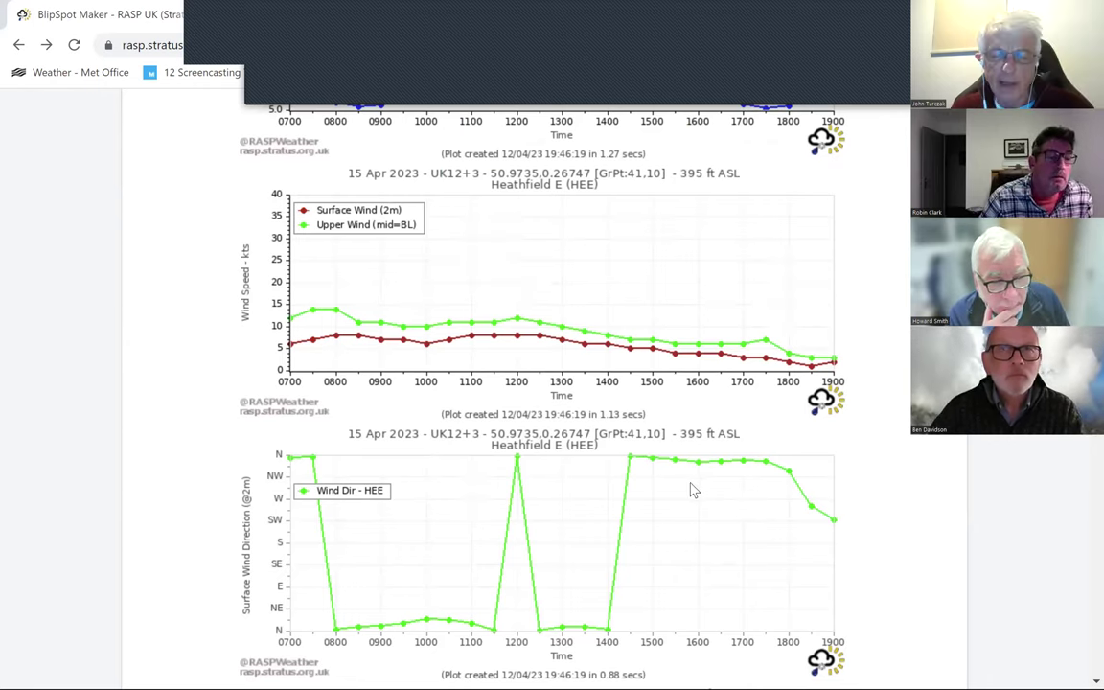
scroll(695, 484, down, 1)
scroll(841, 414, up, 1)
Set the forecast day to Friday and generate the Heathfield E graphs.
scroll(841, 414, up, 6)
scroll(821, 470, up, 4)
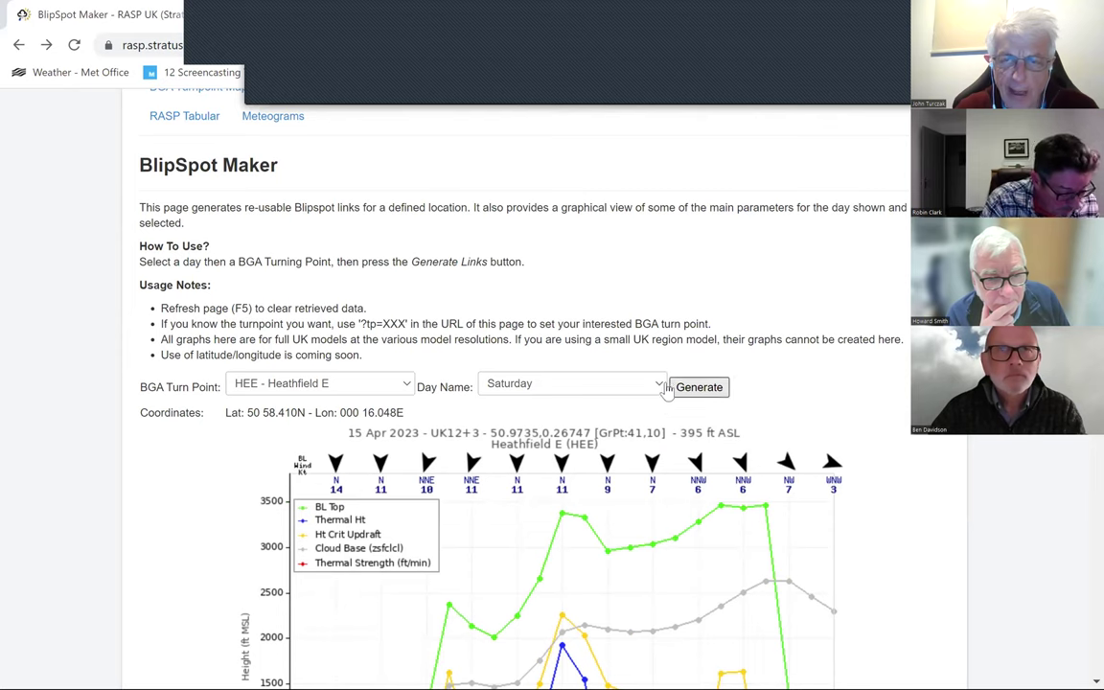
click(654, 385)
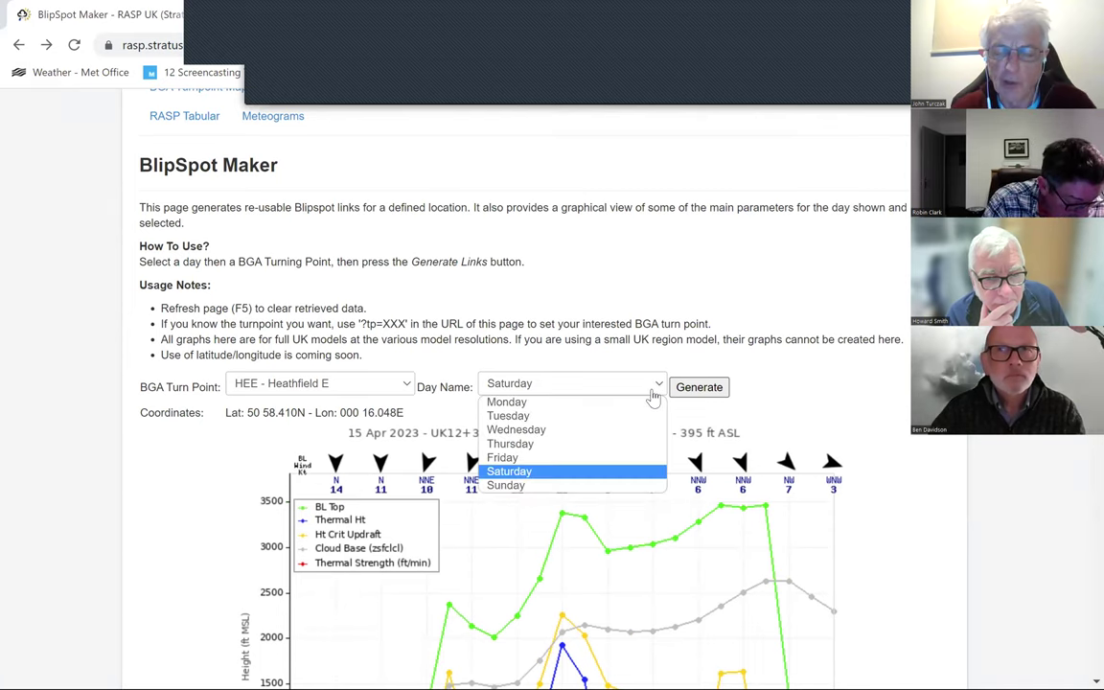
click(551, 460)
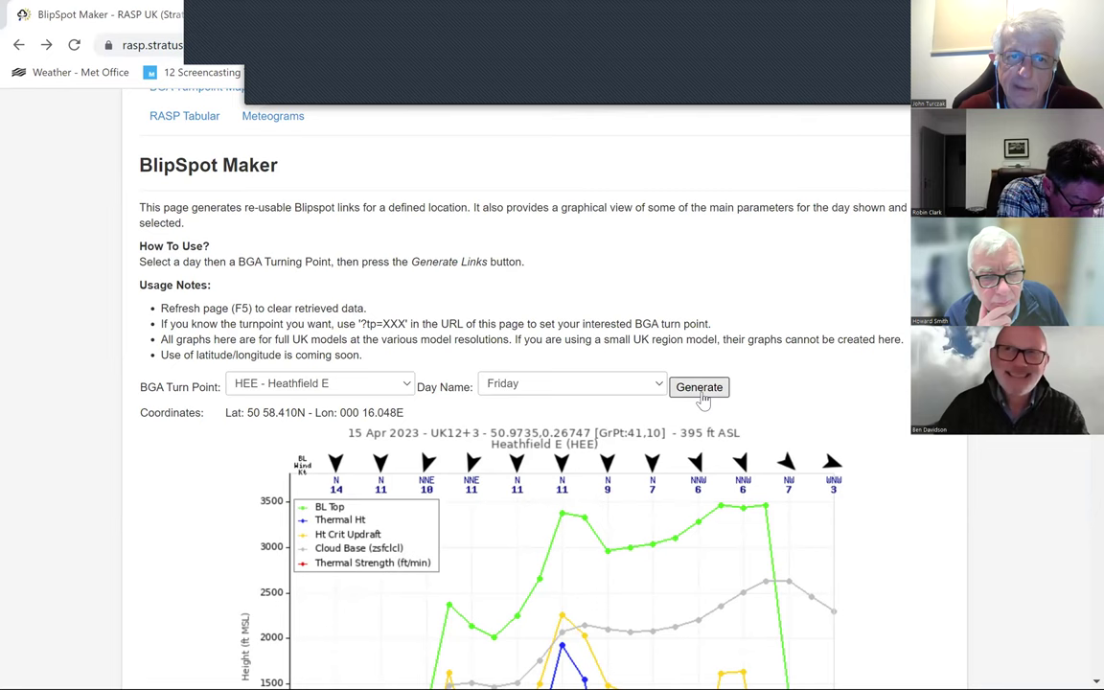
click(702, 393)
Examine Heathfield E's Friday graphs for thermal height, surface temperature, wind speed and direction, cumulus potential and visible surface sun.
scroll(772, 469, down, 4)
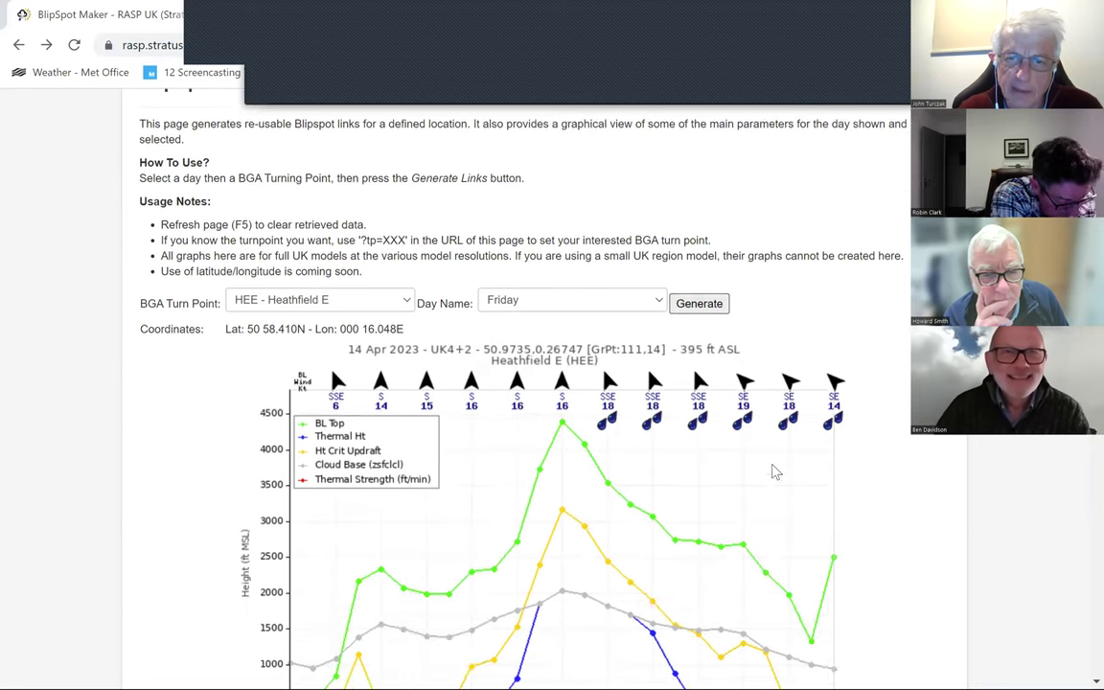
scroll(771, 456, up, 2)
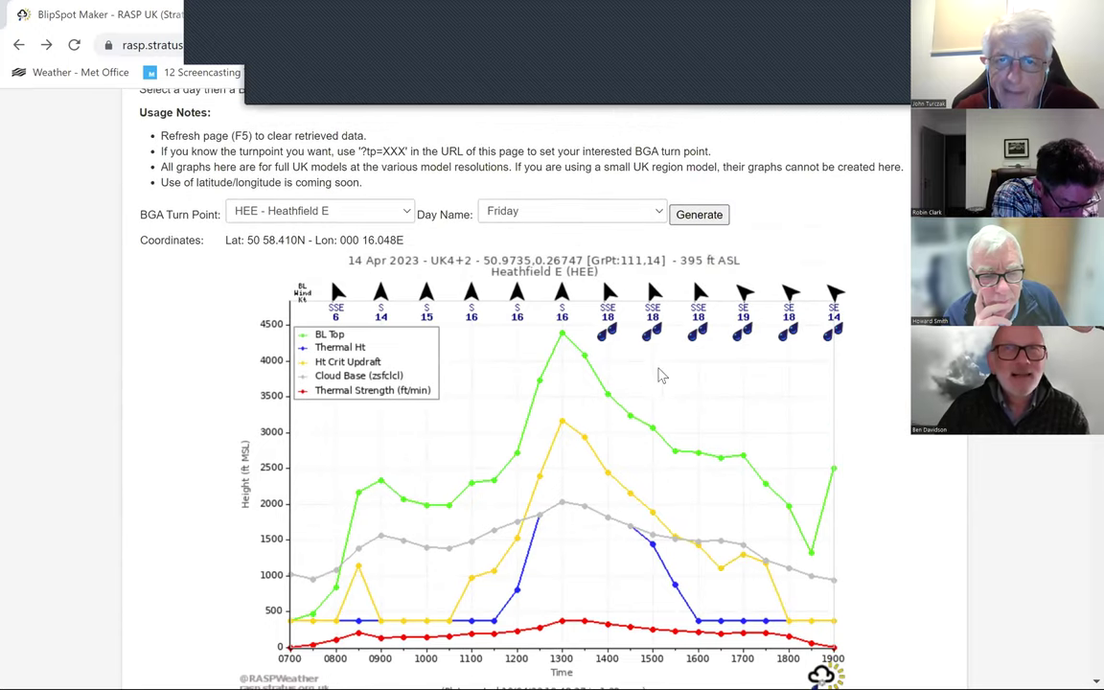
scroll(648, 388, down, 4)
scroll(648, 401, down, 8)
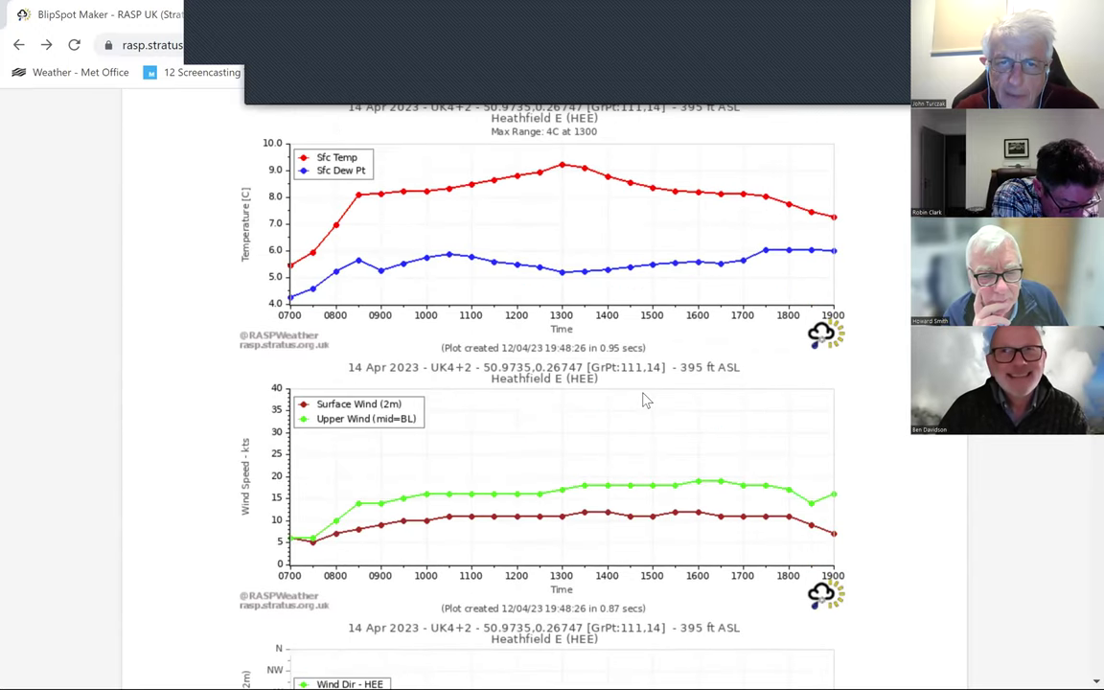
scroll(646, 401, down, 1)
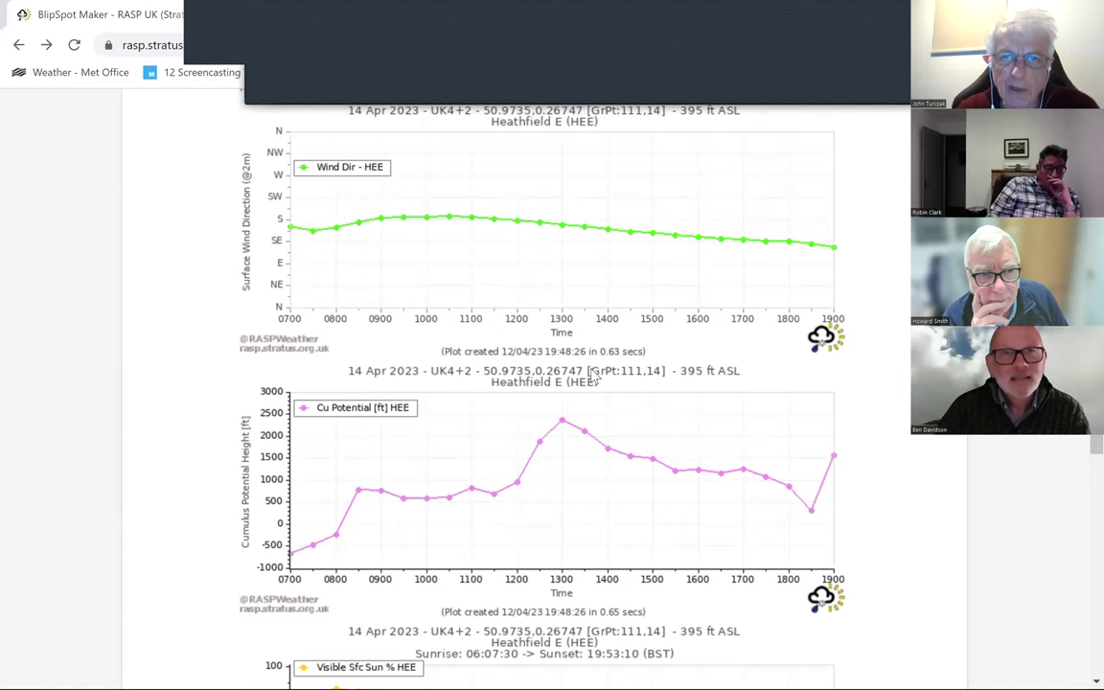
scroll(538, 345, up, 1)
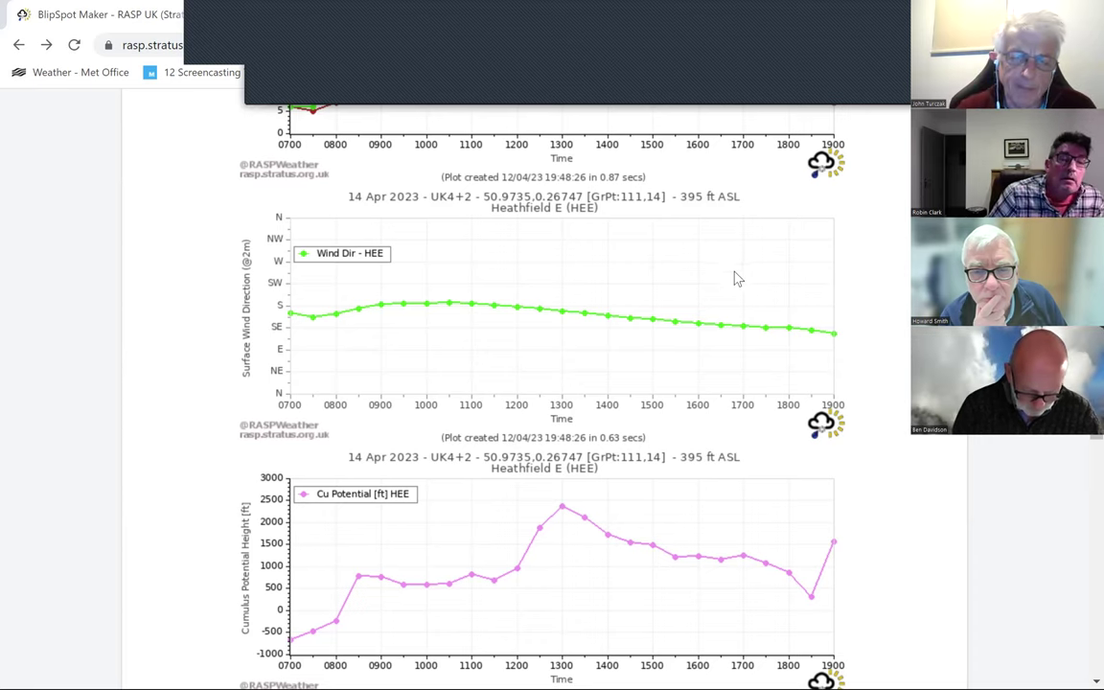
scroll(673, 323, down, 3)
scroll(665, 353, down, 4)
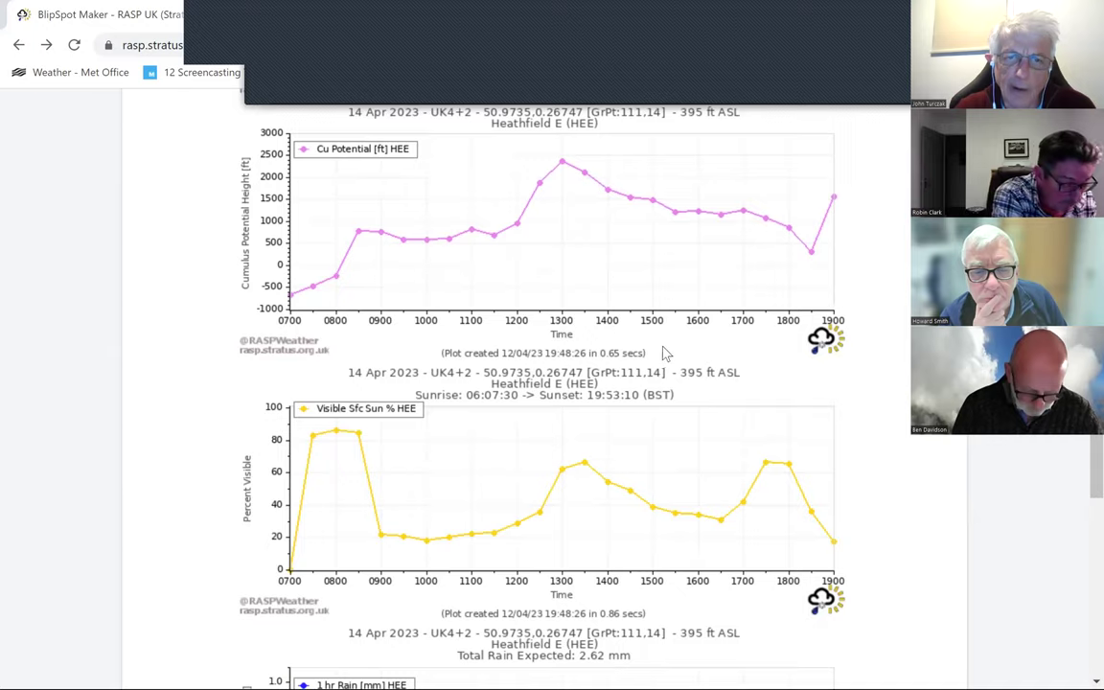
scroll(696, 369, up, 7)
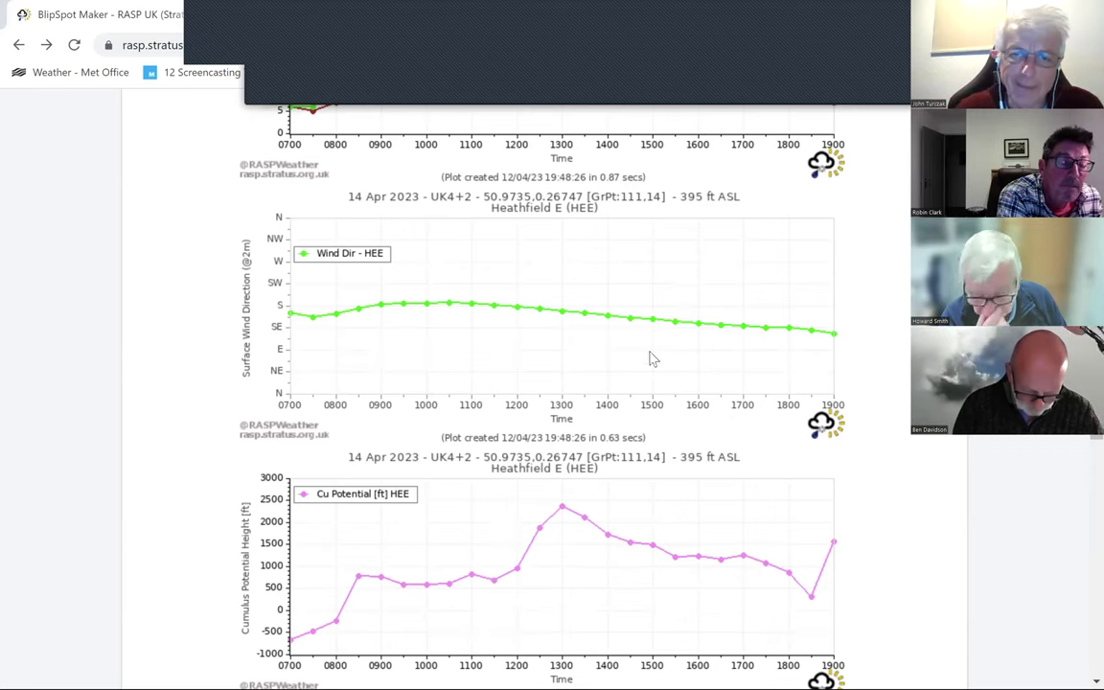
scroll(728, 367, up, 3)
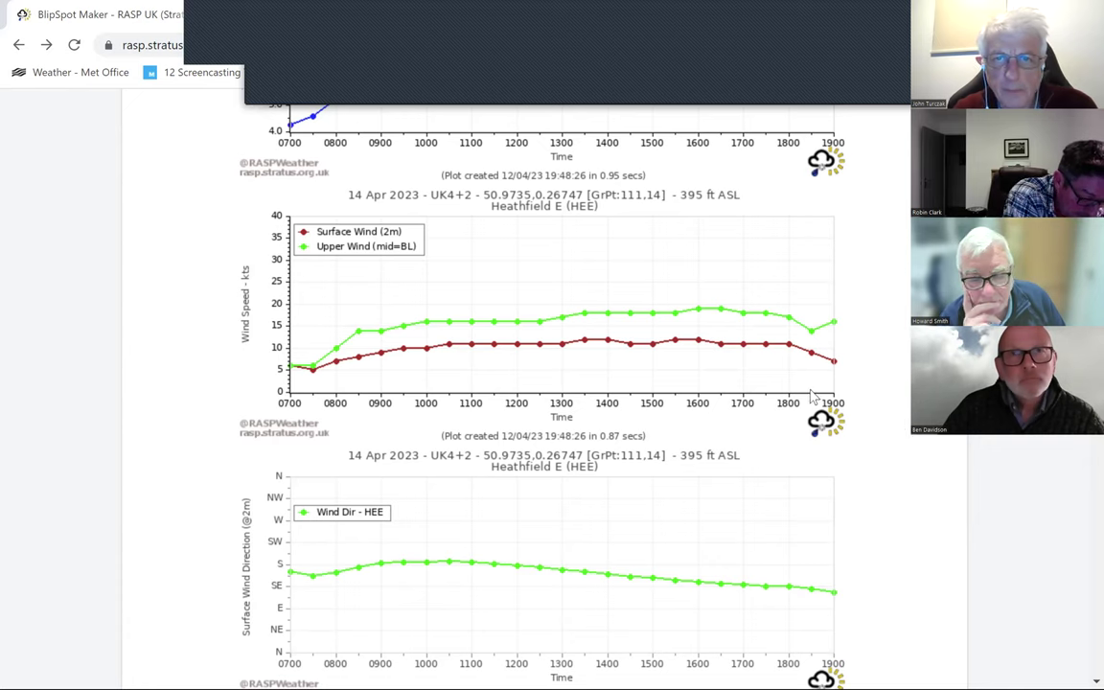
Set the forecast day to Sunday and generate the Heathfield E graphs.
scroll(812, 396, up, 3)
scroll(812, 394, down, 1)
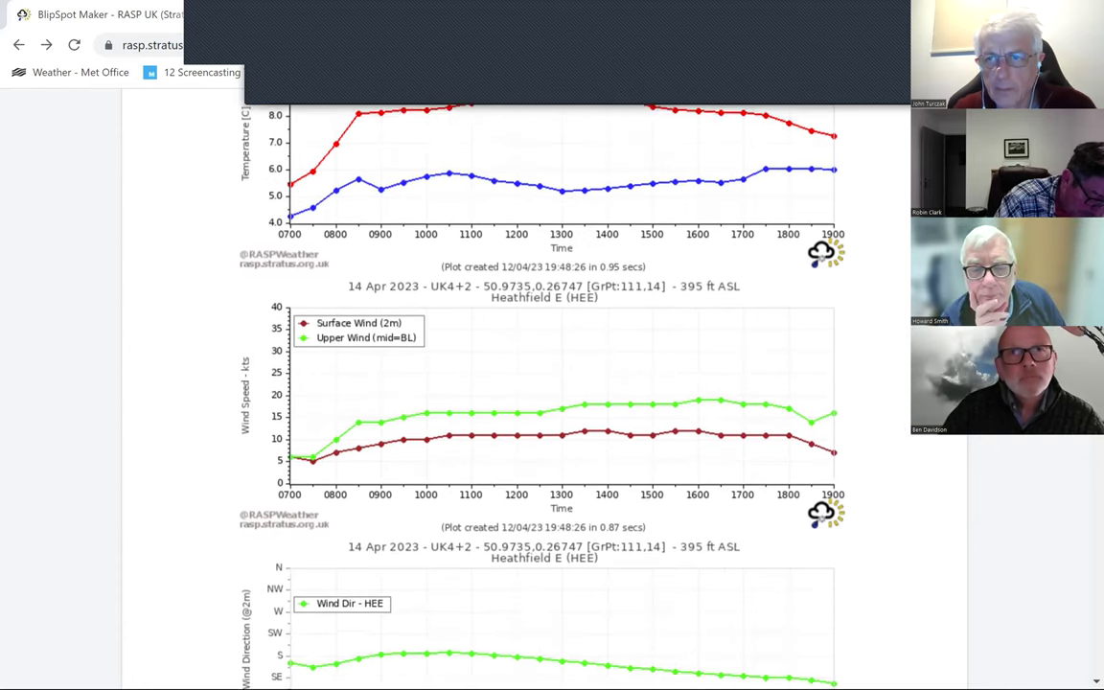
scroll(542, 384, up, 5)
scroll(743, 381, up, 5)
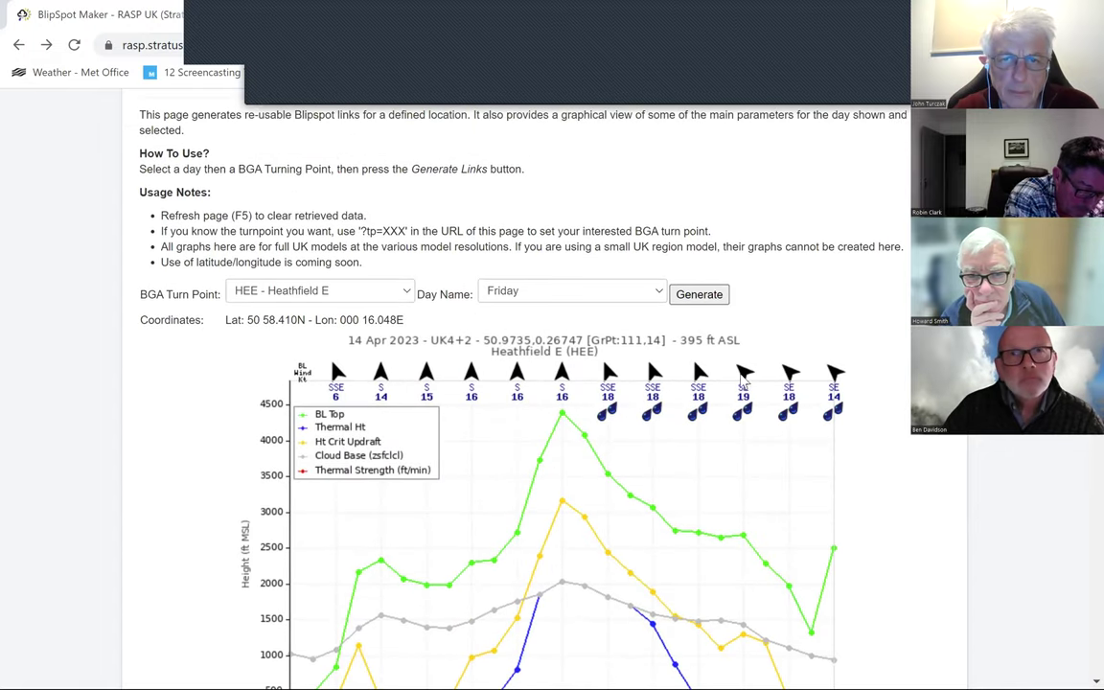
click(571, 296)
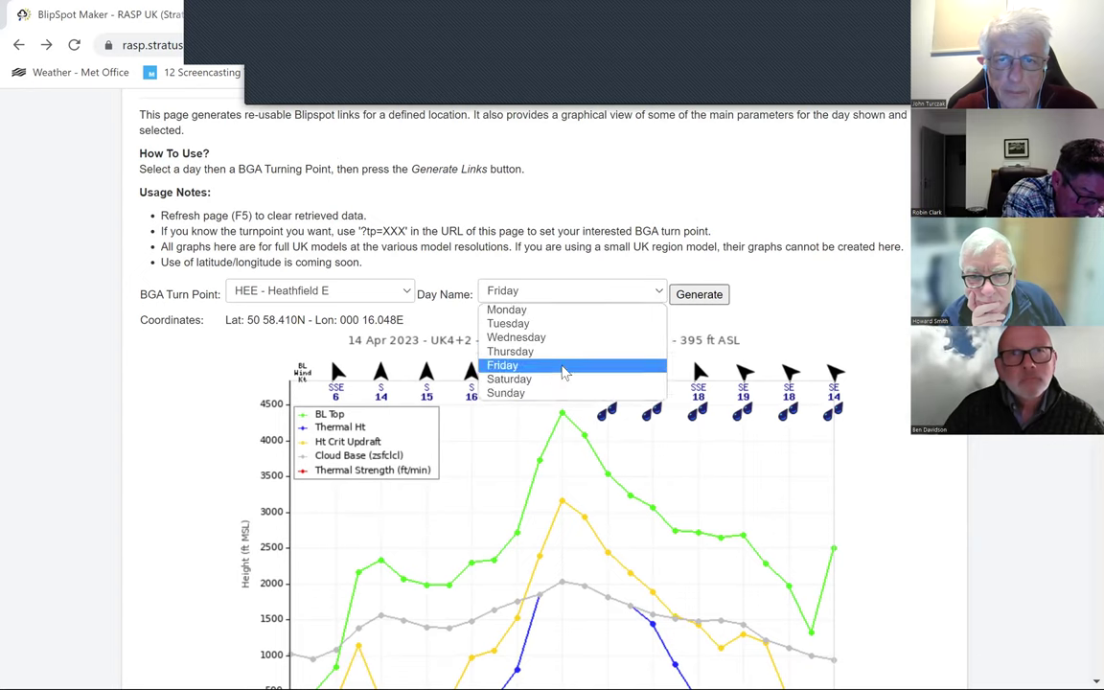
click(549, 392)
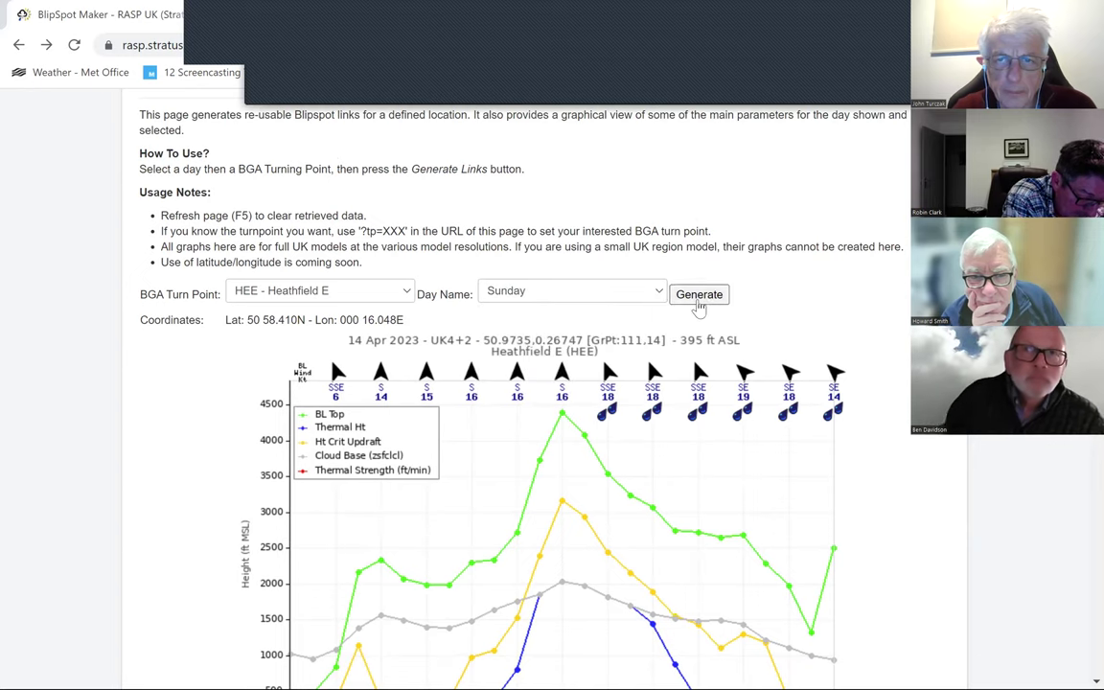
click(699, 303)
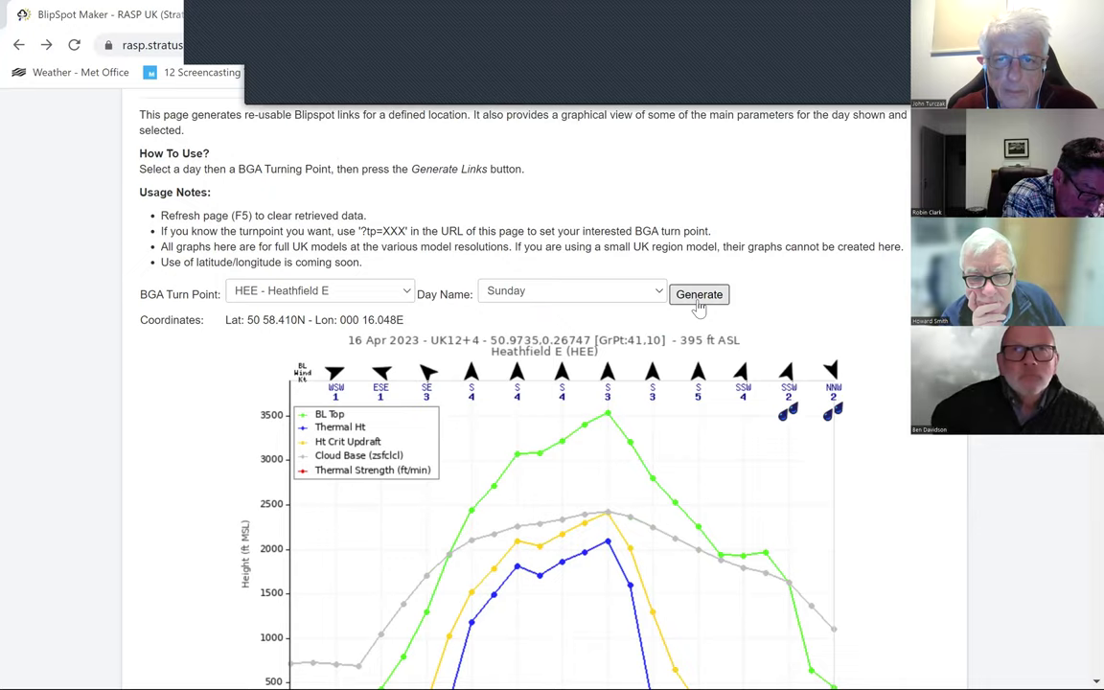
Examine Heathfield E's Sunday graphs for thermal height, surface temperature, wind speed, surface wind direction and cumulus potential.
scroll(772, 406, down, 5)
scroll(771, 412, down, 8)
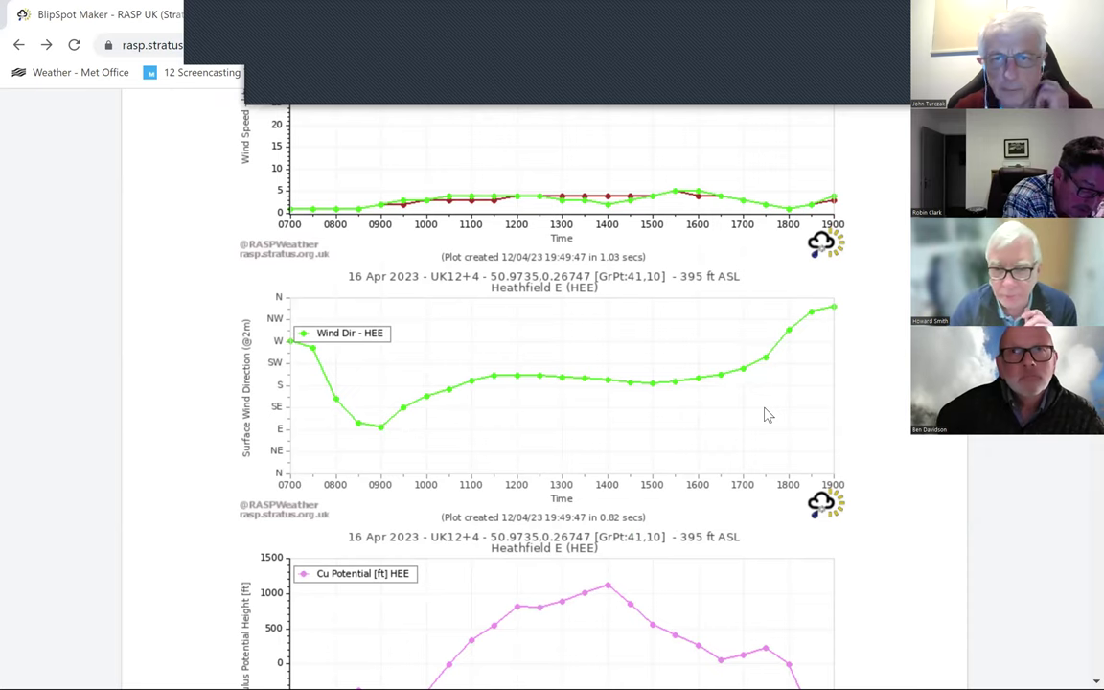
scroll(771, 408, up, 15)
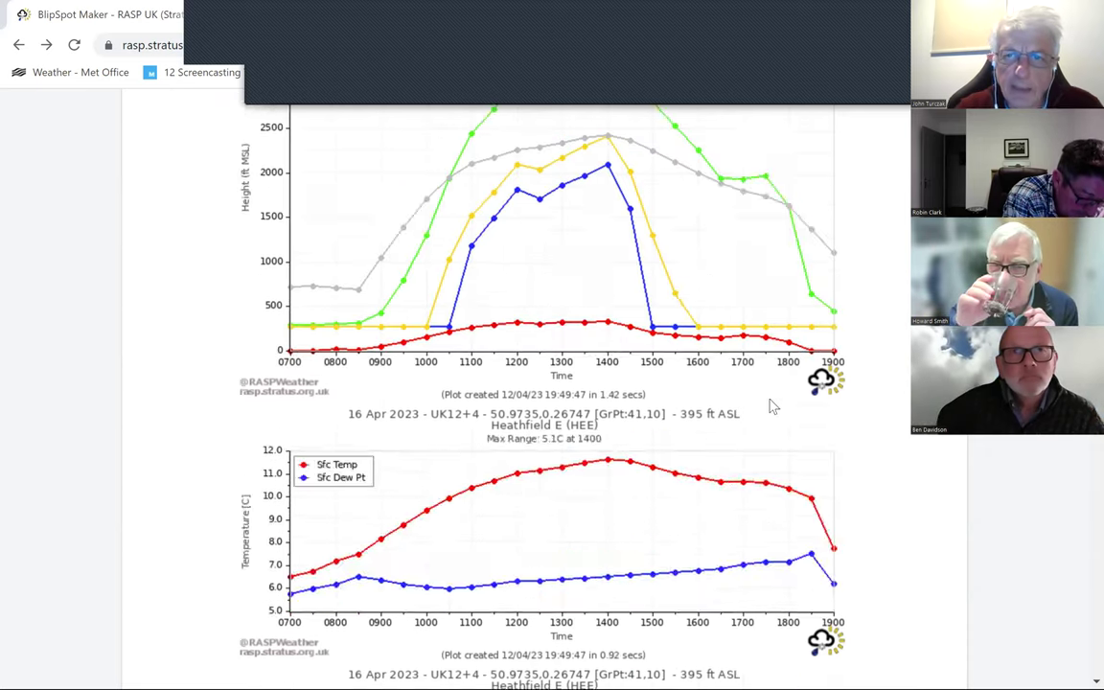
scroll(661, 403, down, 1)
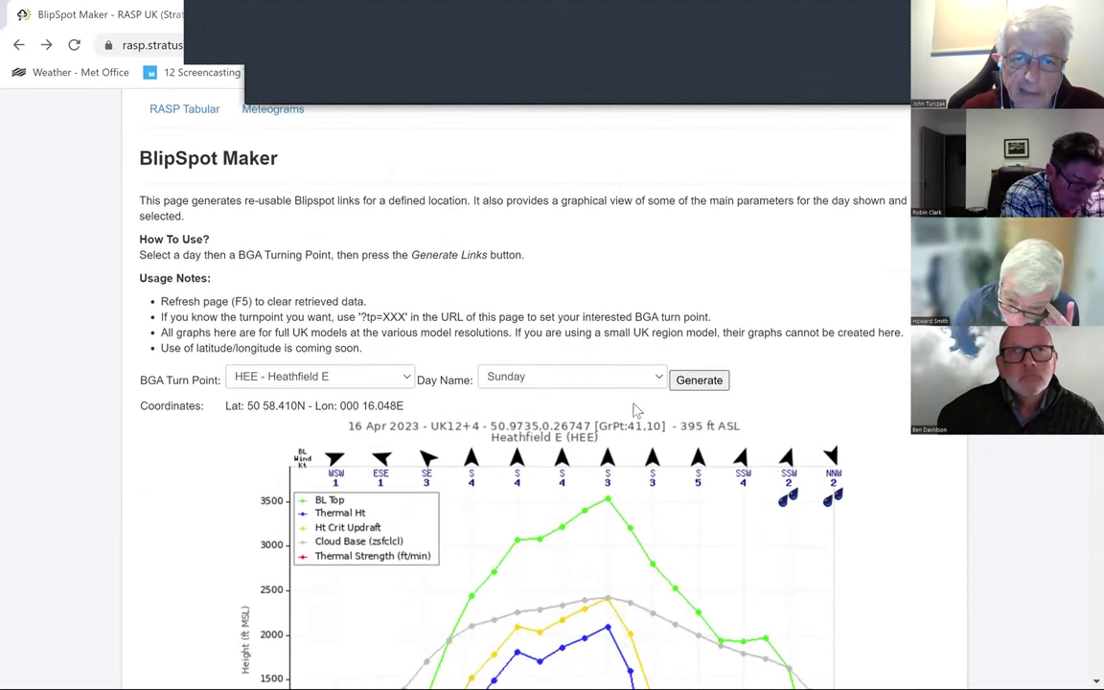
click(405, 376)
scroll(278, 508, up, 20)
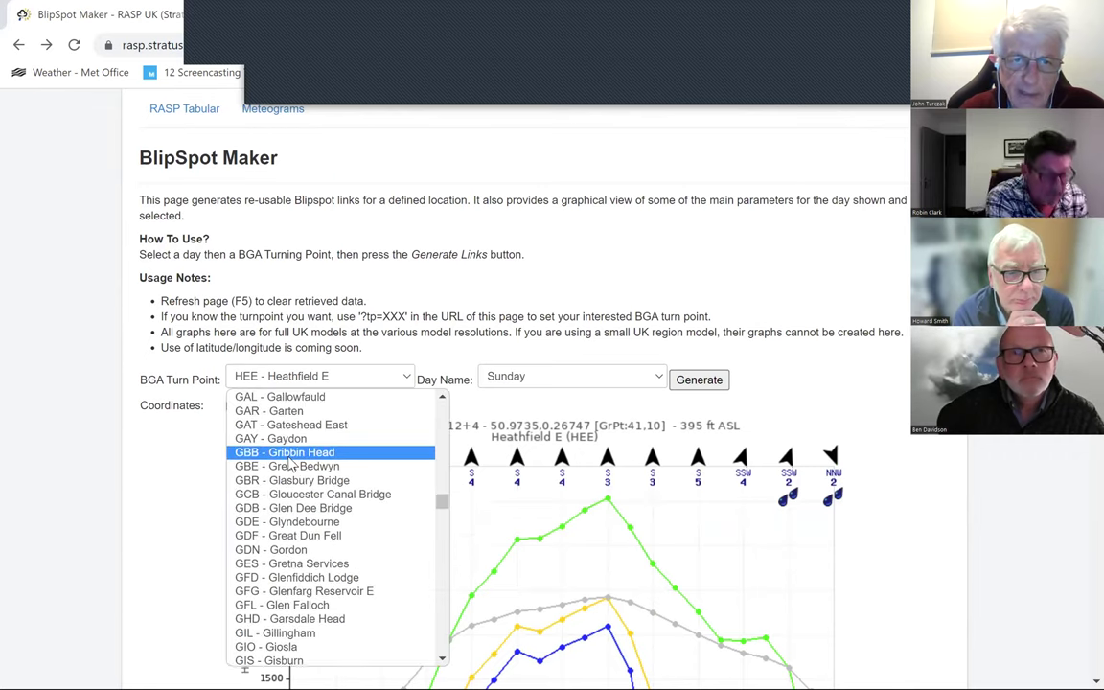
scroll(290, 465, up, 15)
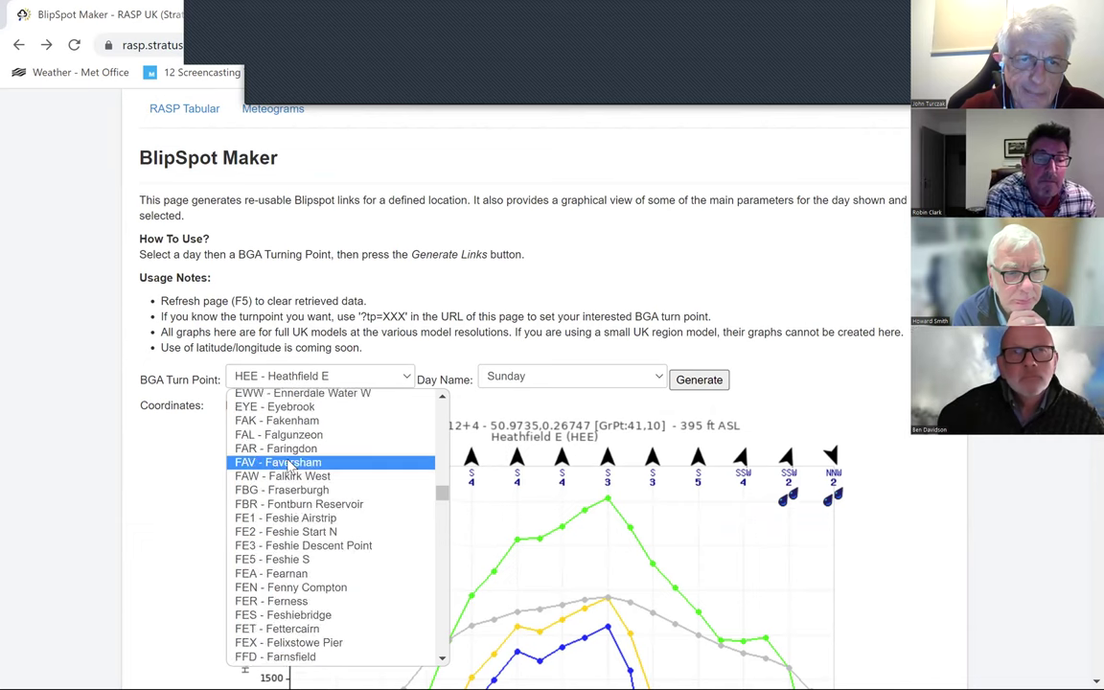
click(289, 464)
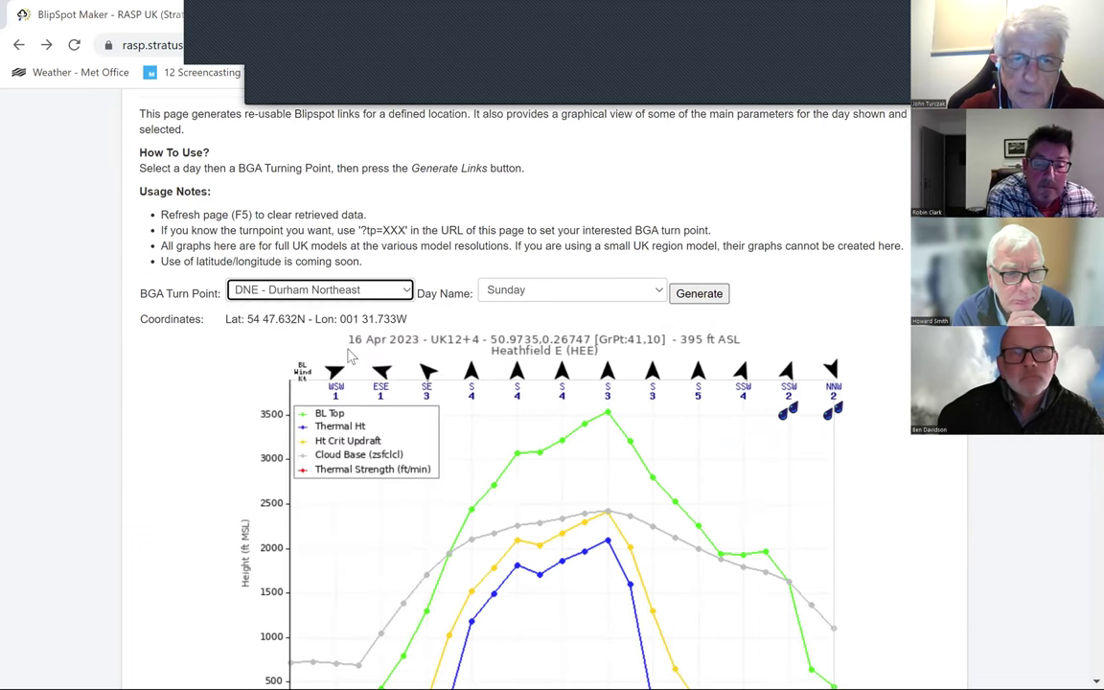
Set the BGA turn point to DDK - Devil's Dyke and generate its Sunday graphs.
click(407, 293)
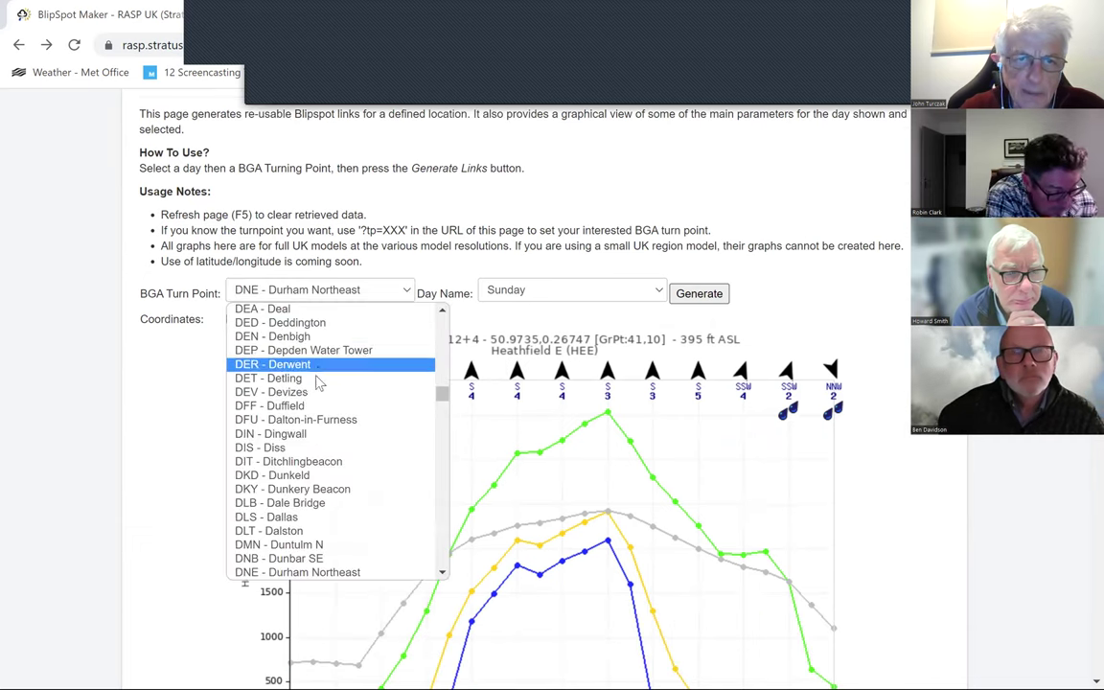
scroll(309, 450, down, 4)
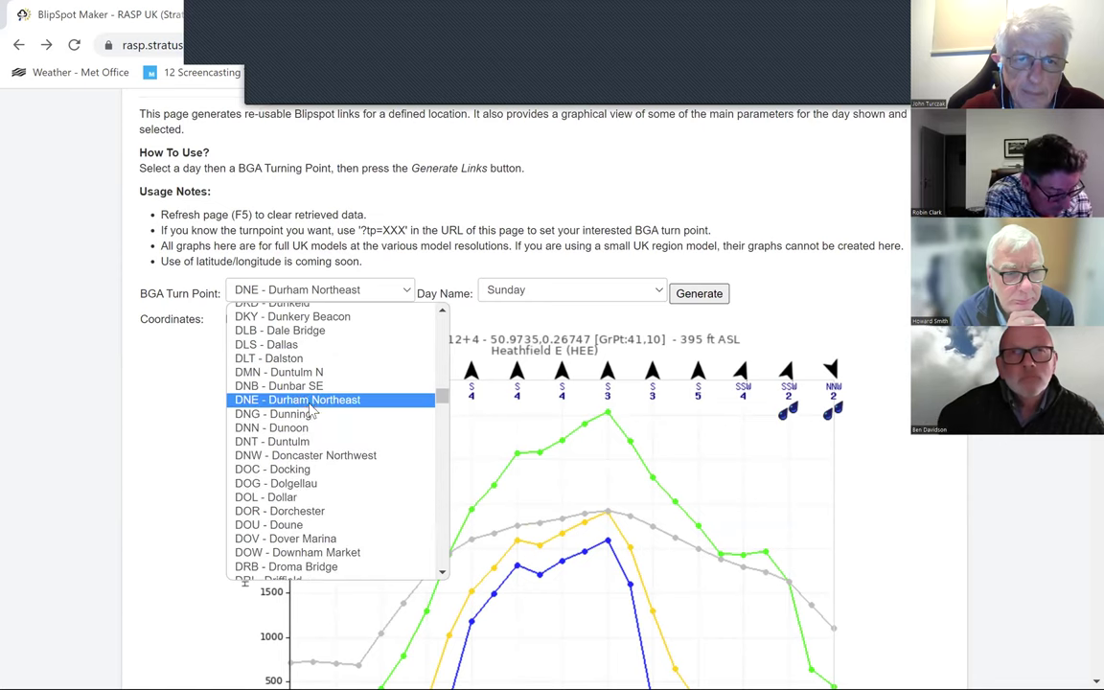
click(442, 314)
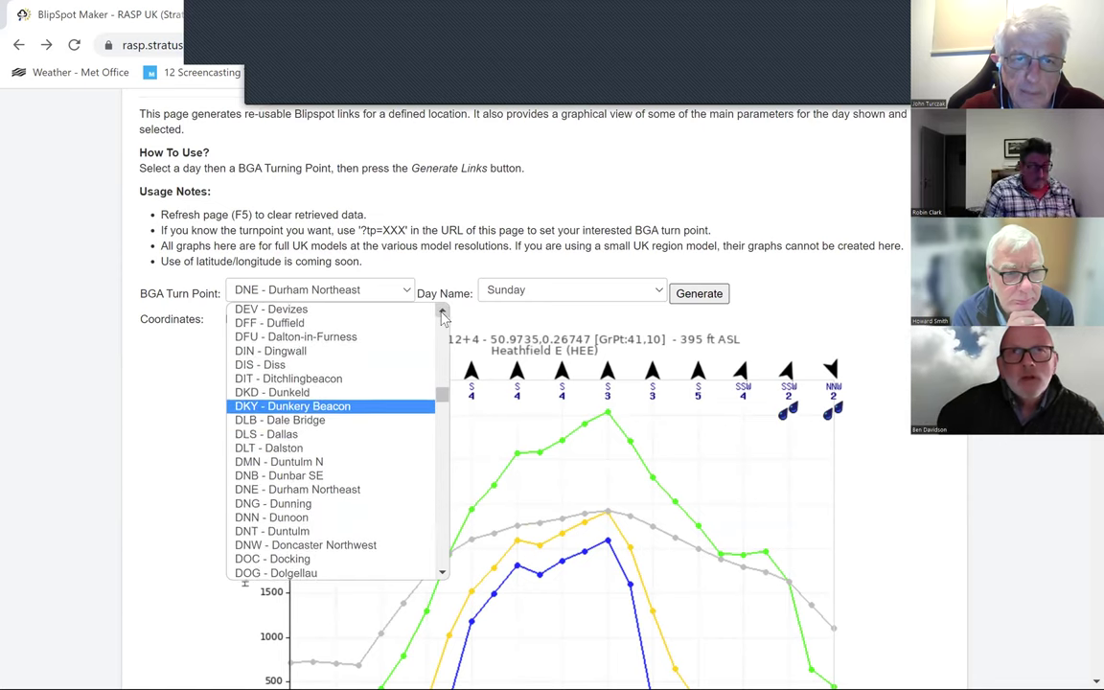
click(442, 313)
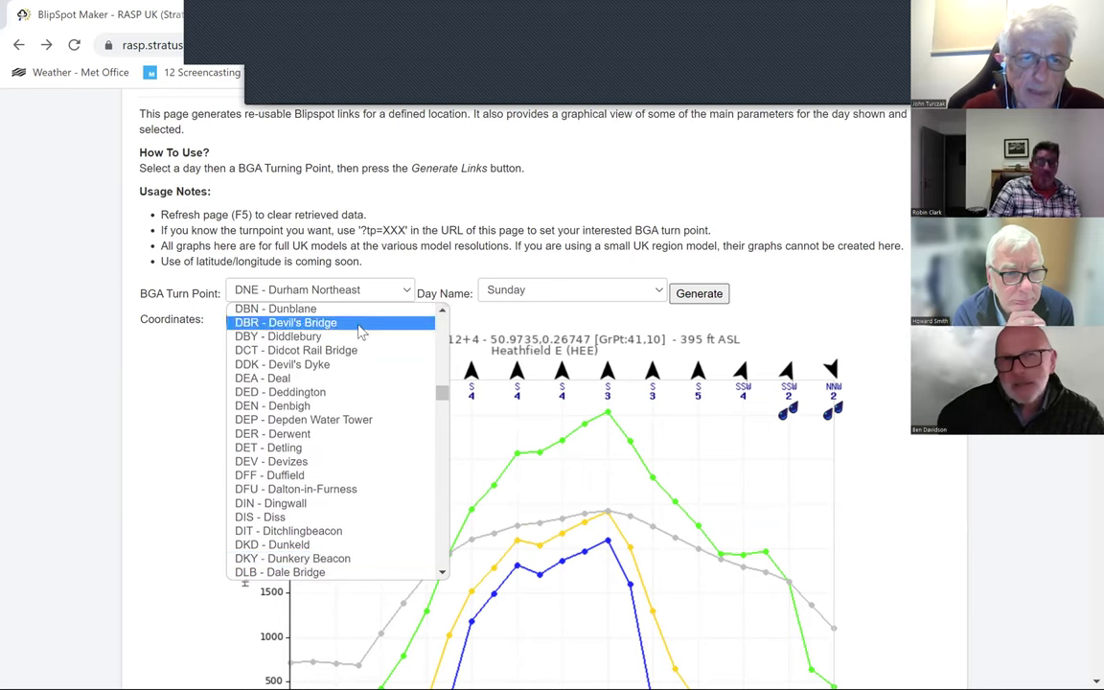
click(312, 368)
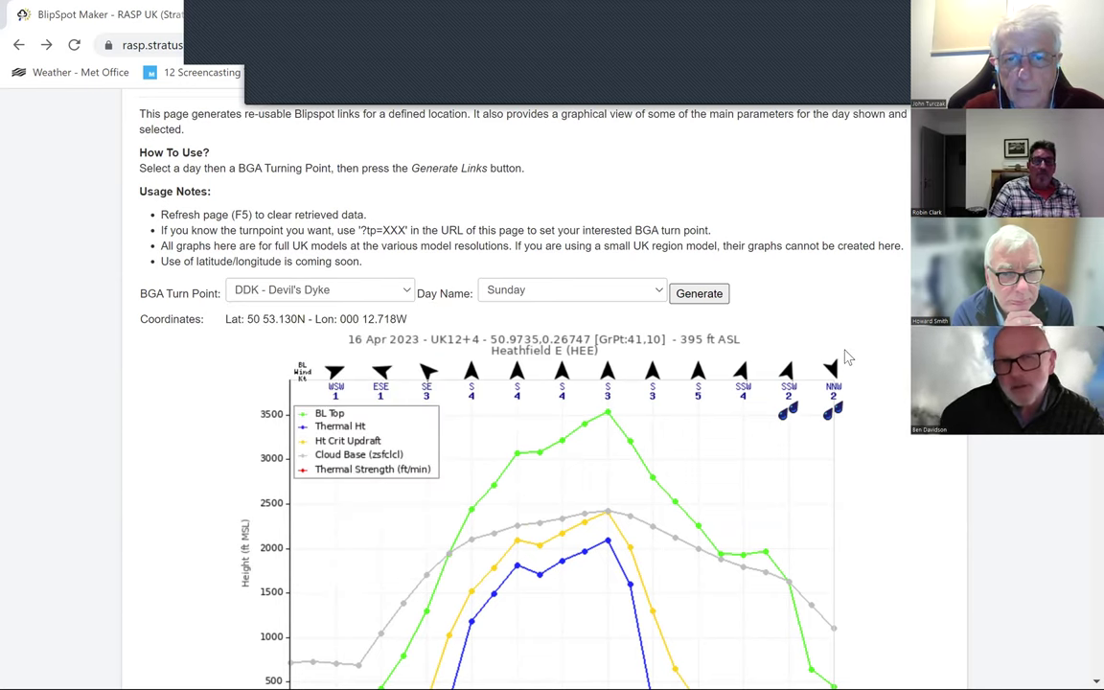
Examine Devil's Dyke's Sunday thermal height, cloud base and thermal strength curves along with its surface temperature and dew point graph.
scroll(813, 444, down, 5)
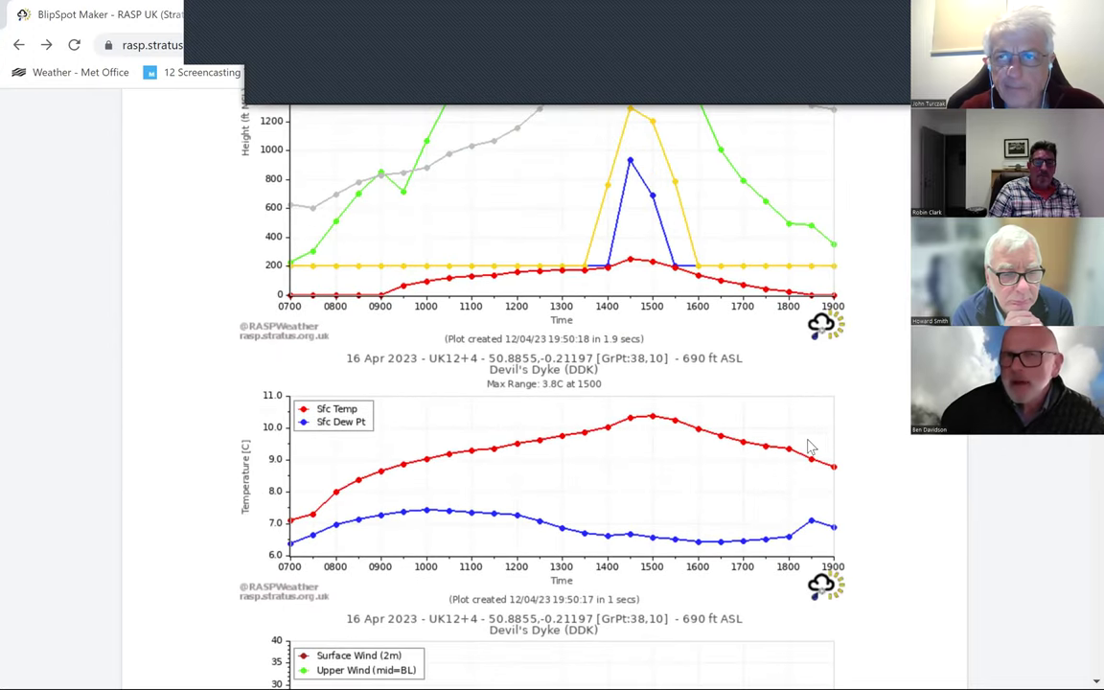
scroll(832, 450, up, 5)
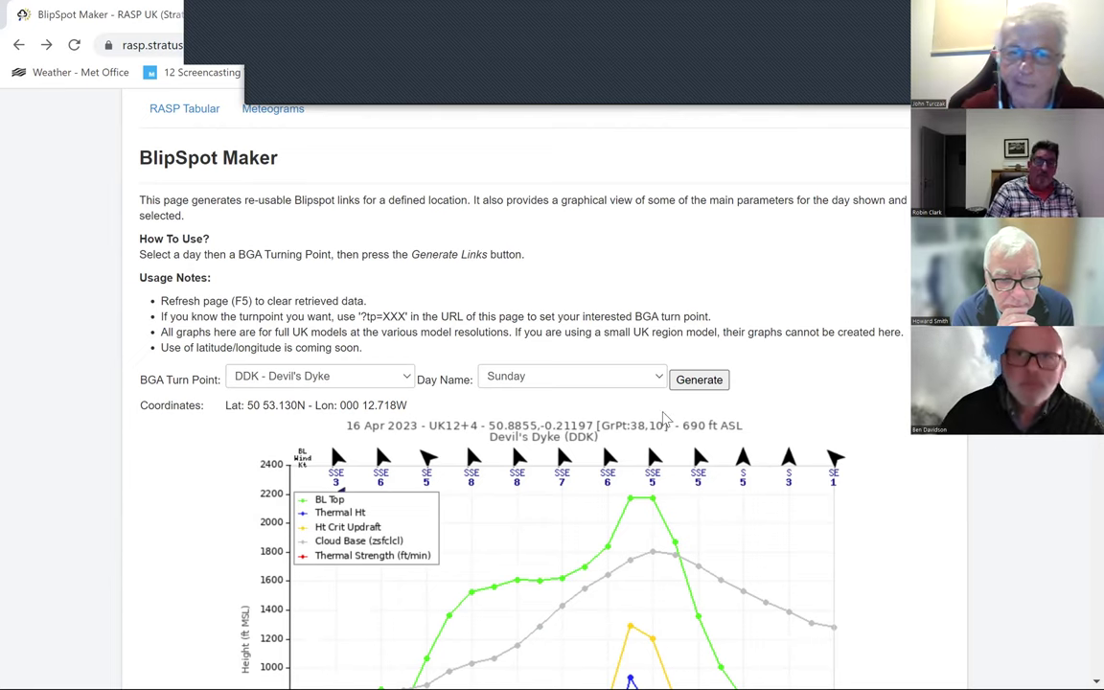
scroll(600, 491, down, 1)
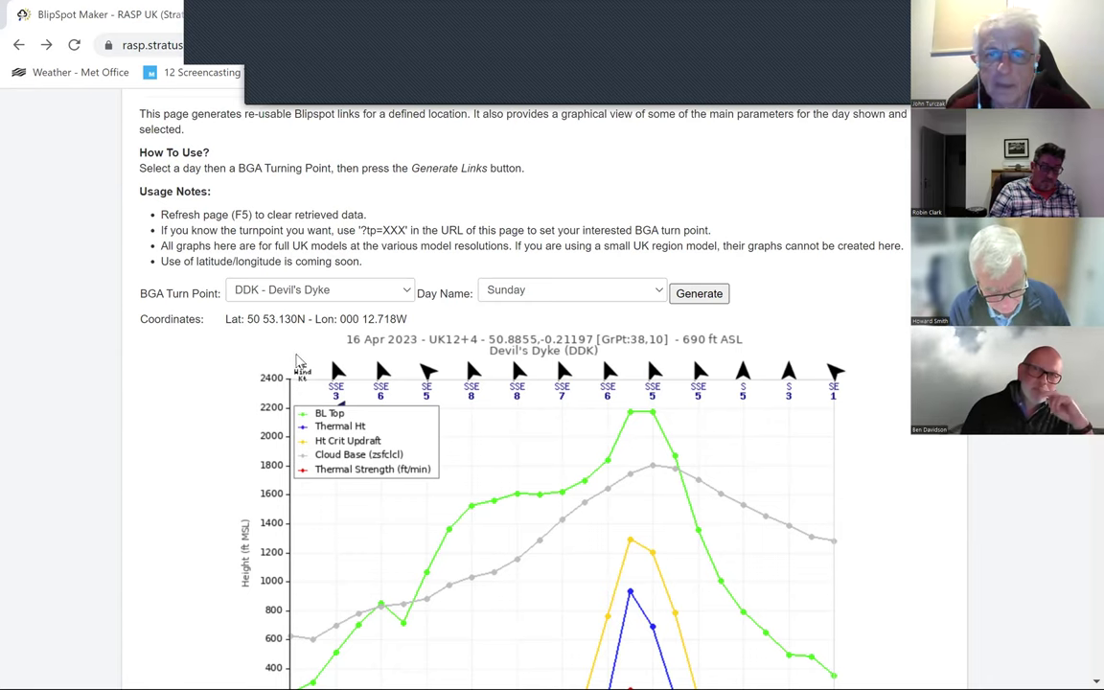
scroll(396, 456, down, 3)
scroll(396, 457, down, 4)
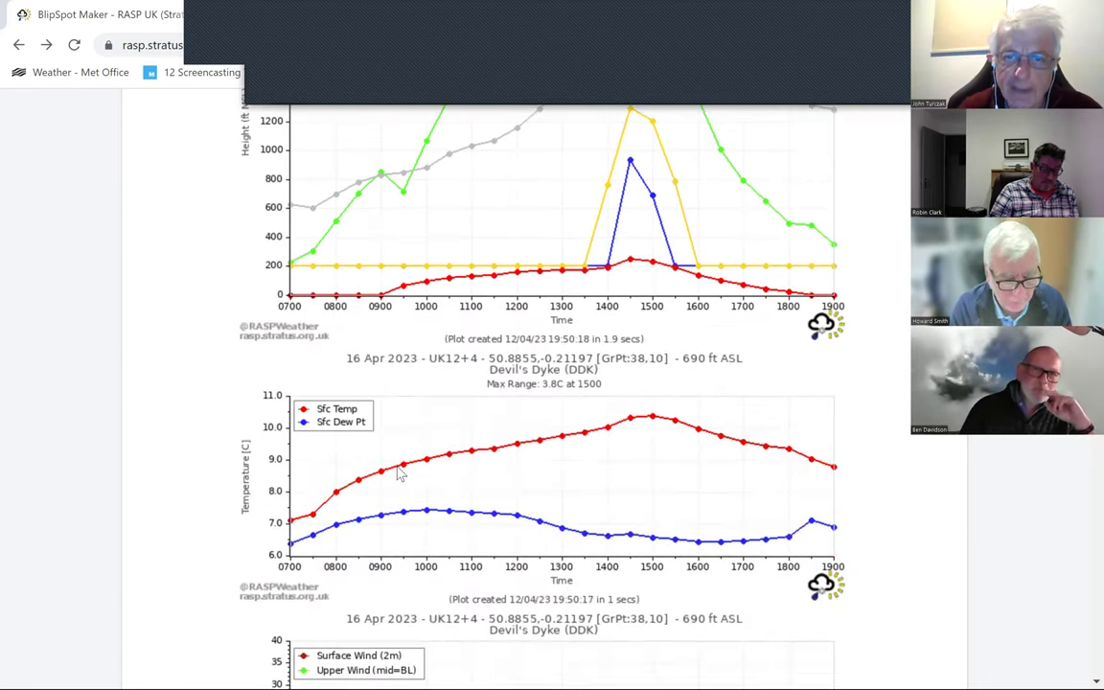
scroll(459, 427, up, 6)
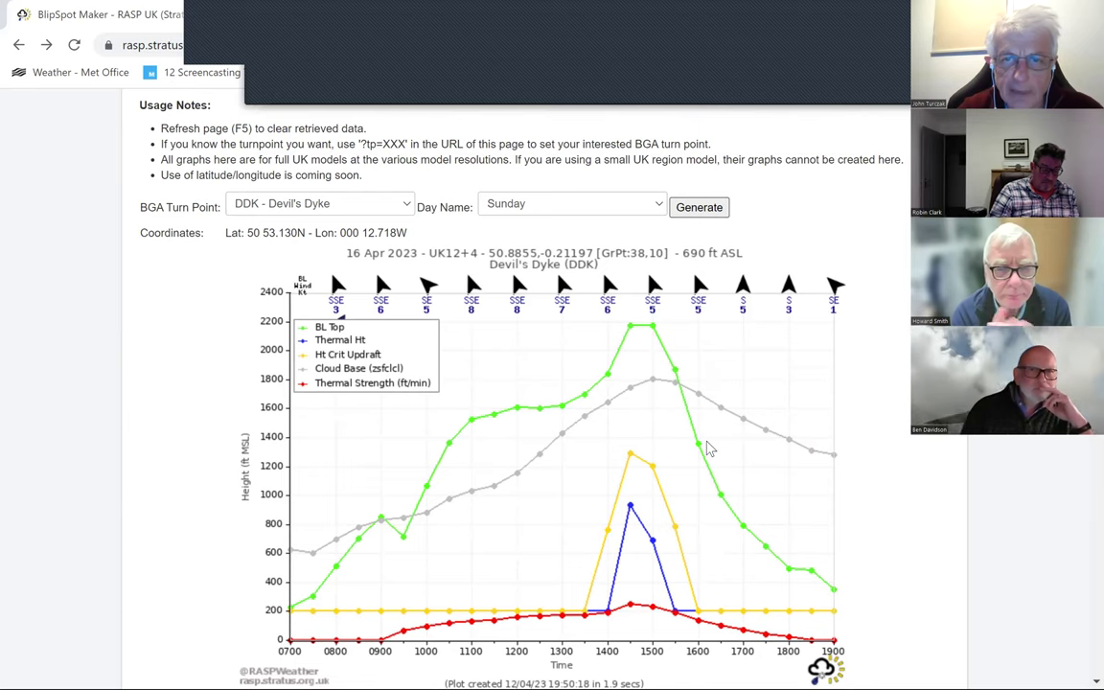
Examine Devil's Dyke's Sunday graphs for wind speed, surface wind direction, cumulus potential and visible surface sun.
scroll(710, 449, down, 8)
scroll(705, 452, down, 2)
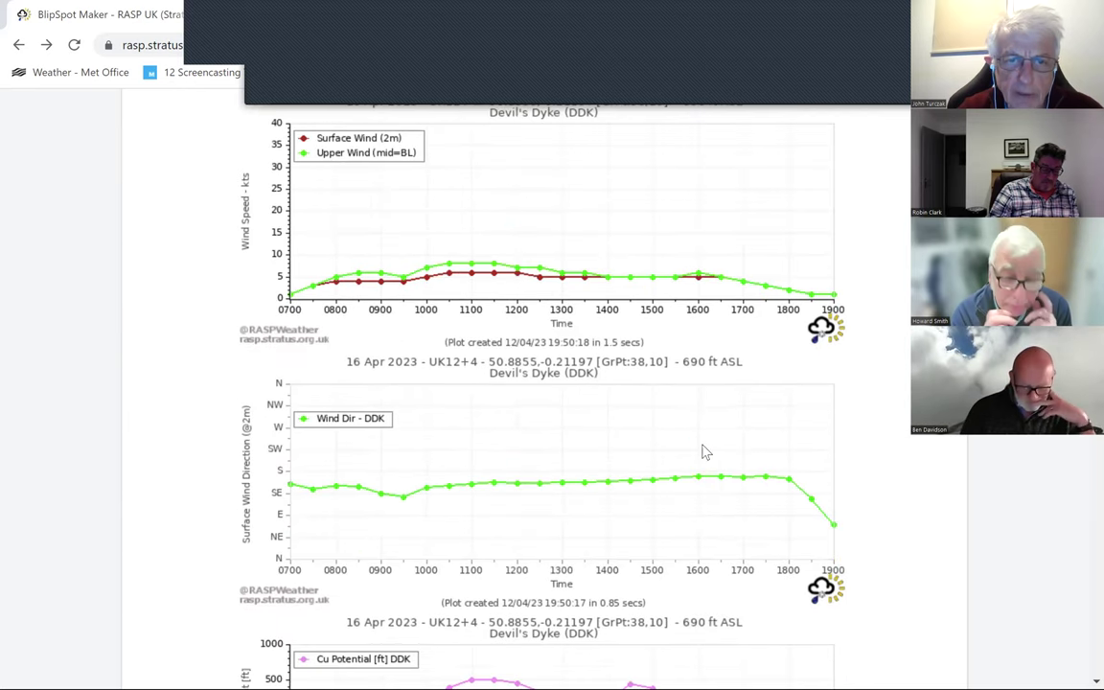
scroll(708, 451, down, 2)
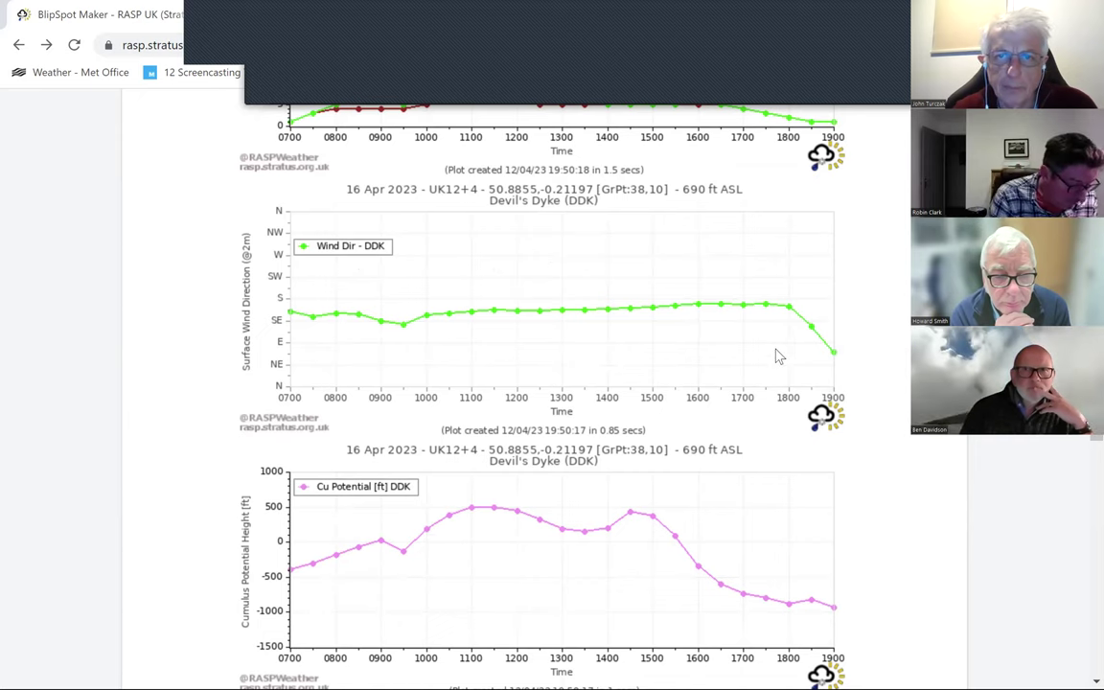
scroll(730, 368, down, 3)
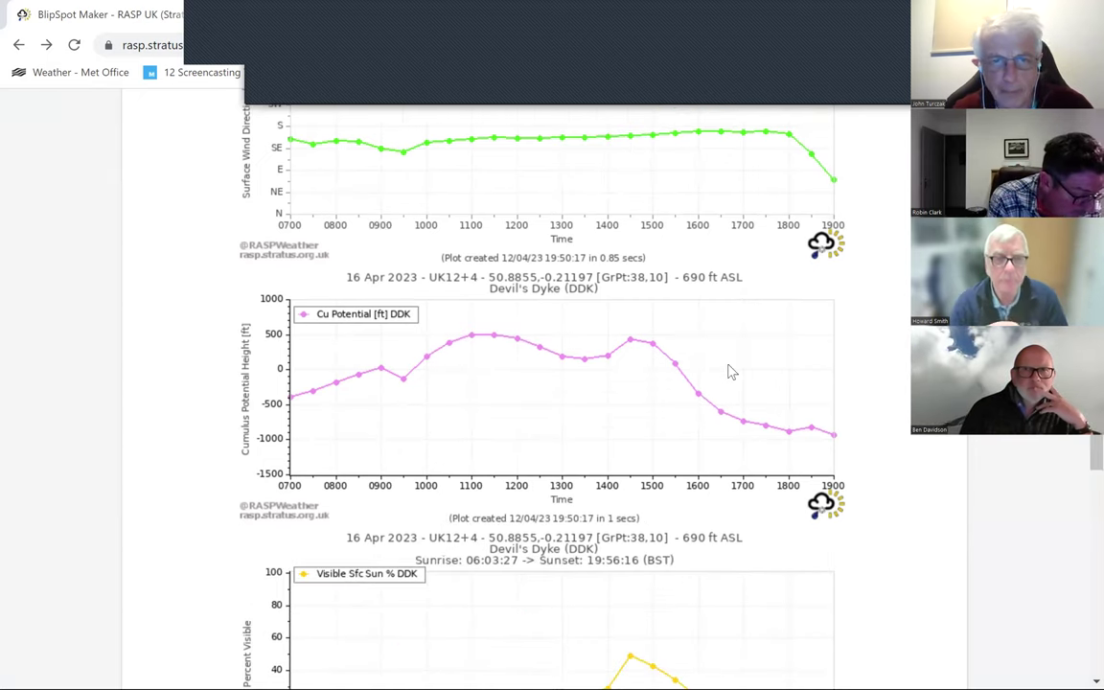
scroll(732, 374, down, 4)
scroll(736, 384, up, 4)
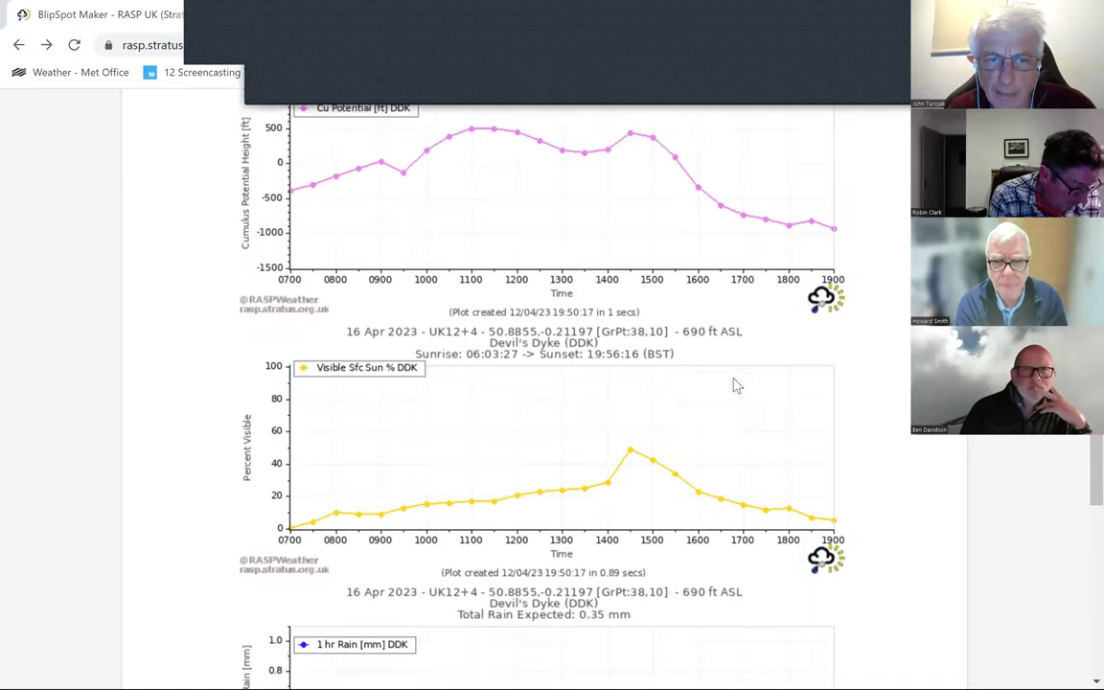
Compare Devil's Dyke's Sunday wind graphs with its thermal height and surface temperature graphs.
scroll(736, 386, up, 3)
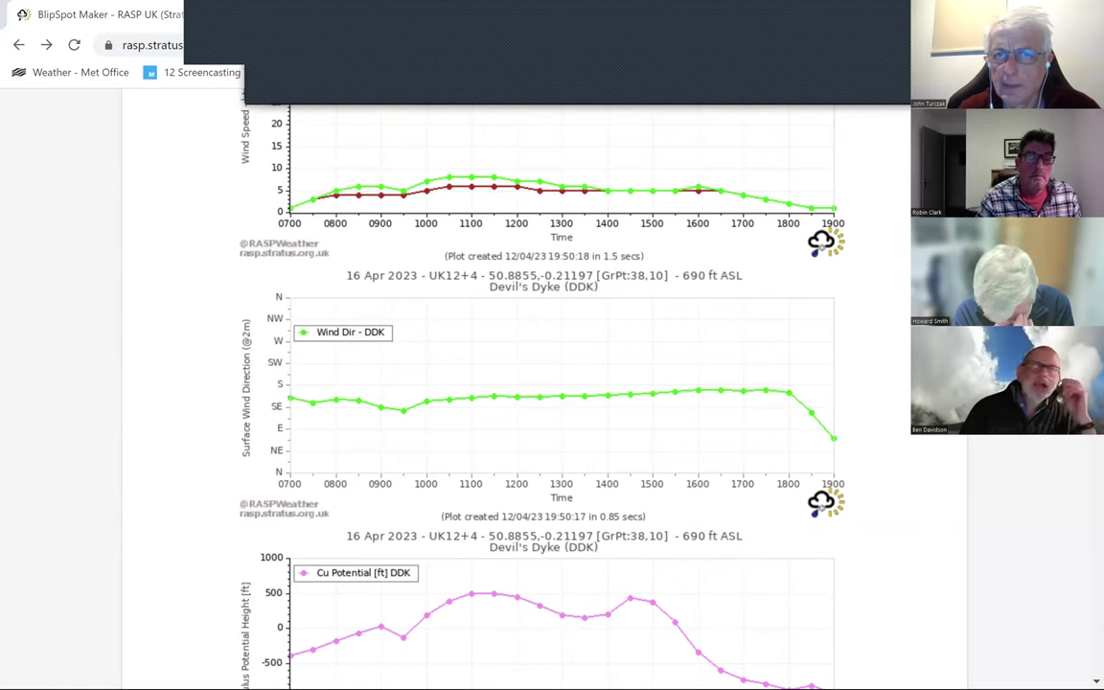
scroll(537, 393, down, 1)
scroll(537, 393, up, 7)
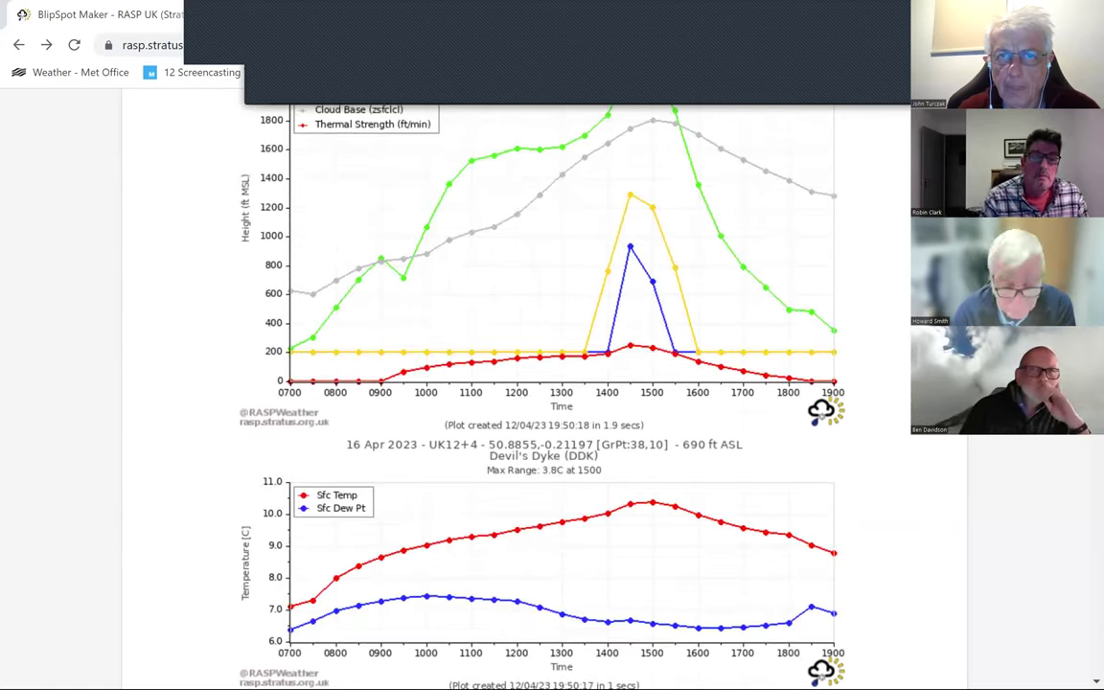
scroll(537, 394, down, 1)
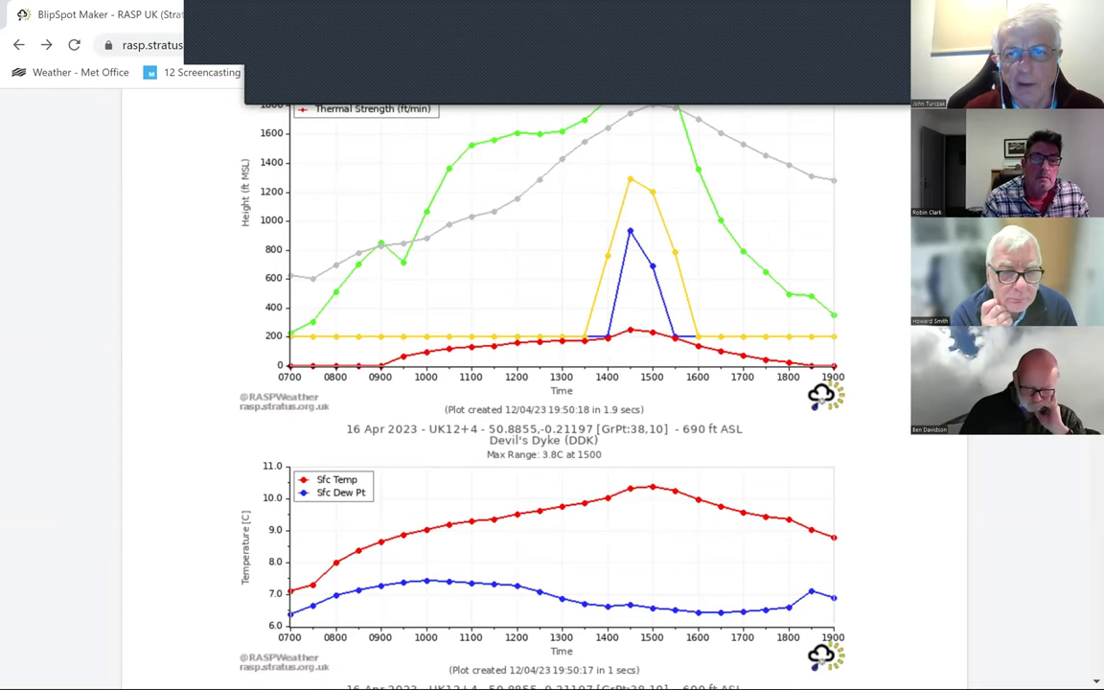
Open the RASP 'mobile' forecast map and display the Sfc.Wind (10m) parameter.
scroll(604, 294, up, 10)
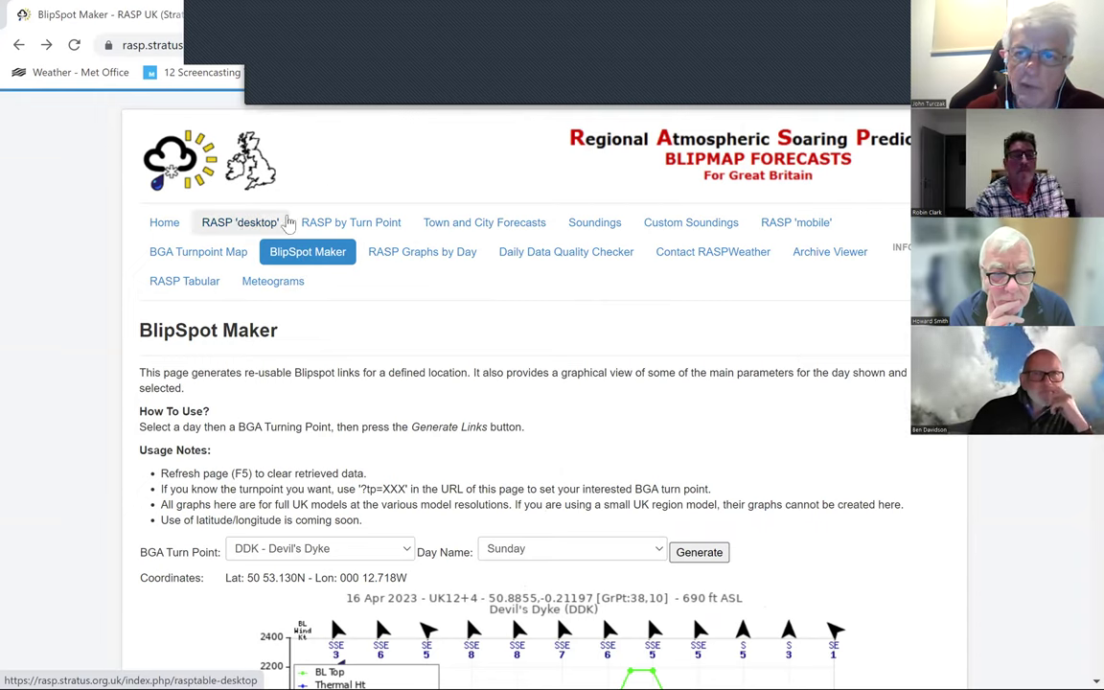
click(767, 222)
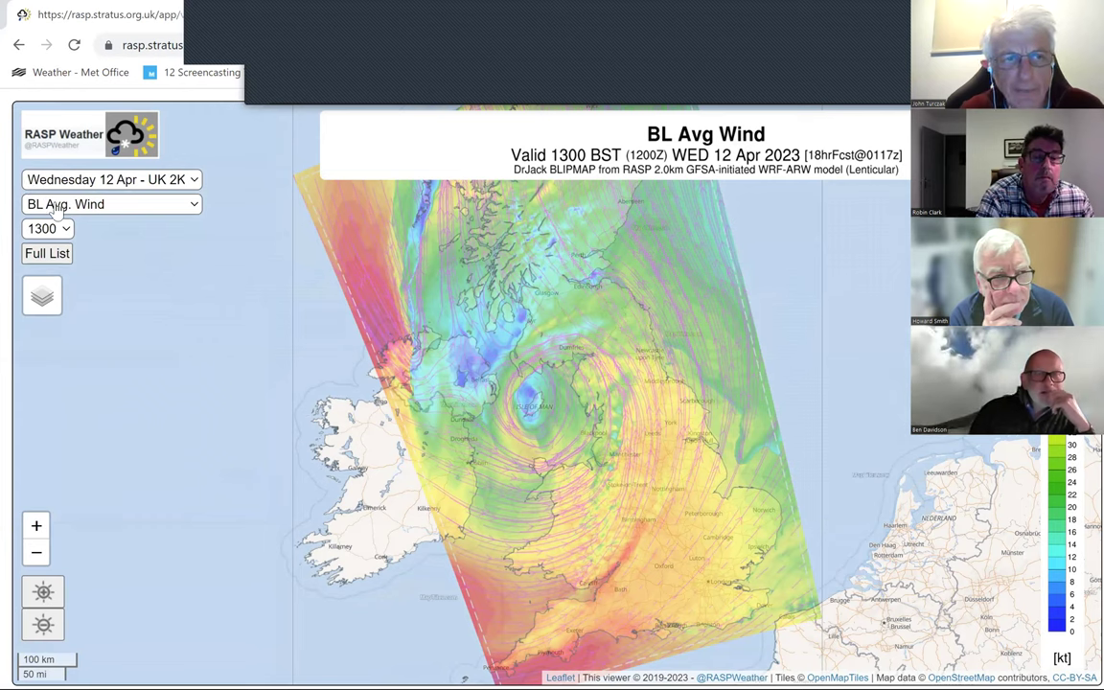
click(194, 208)
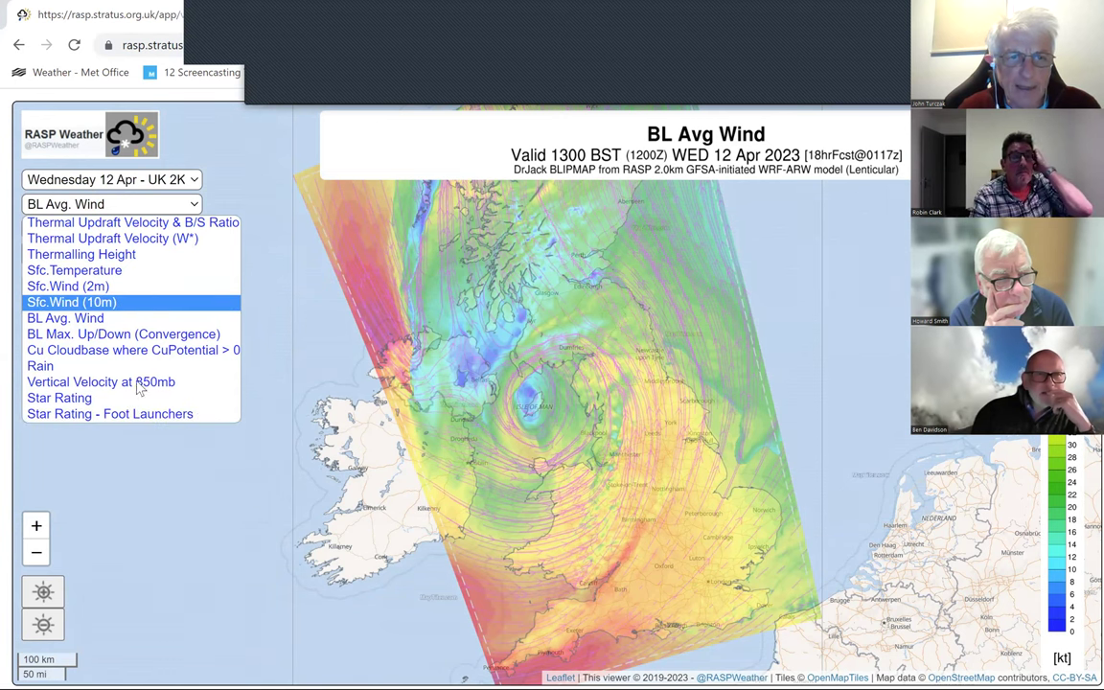
click(120, 302)
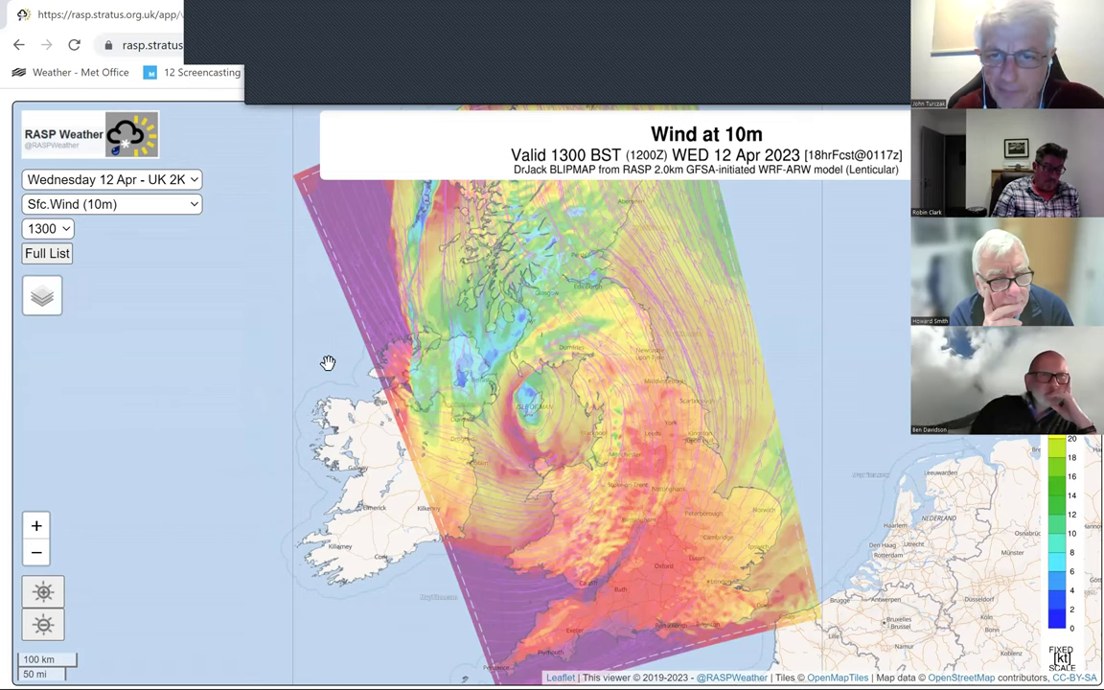
Set the surface wind map's forecast to Saturday 15 Apr - UK 12Km (Coarse).
click(196, 205)
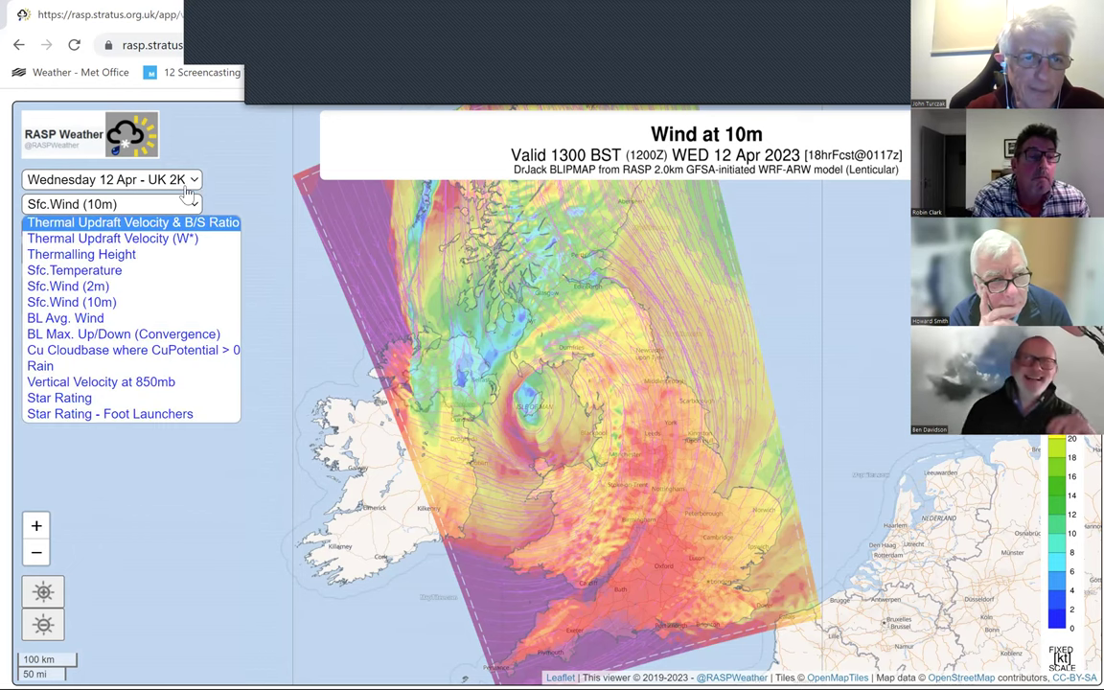
click(113, 179)
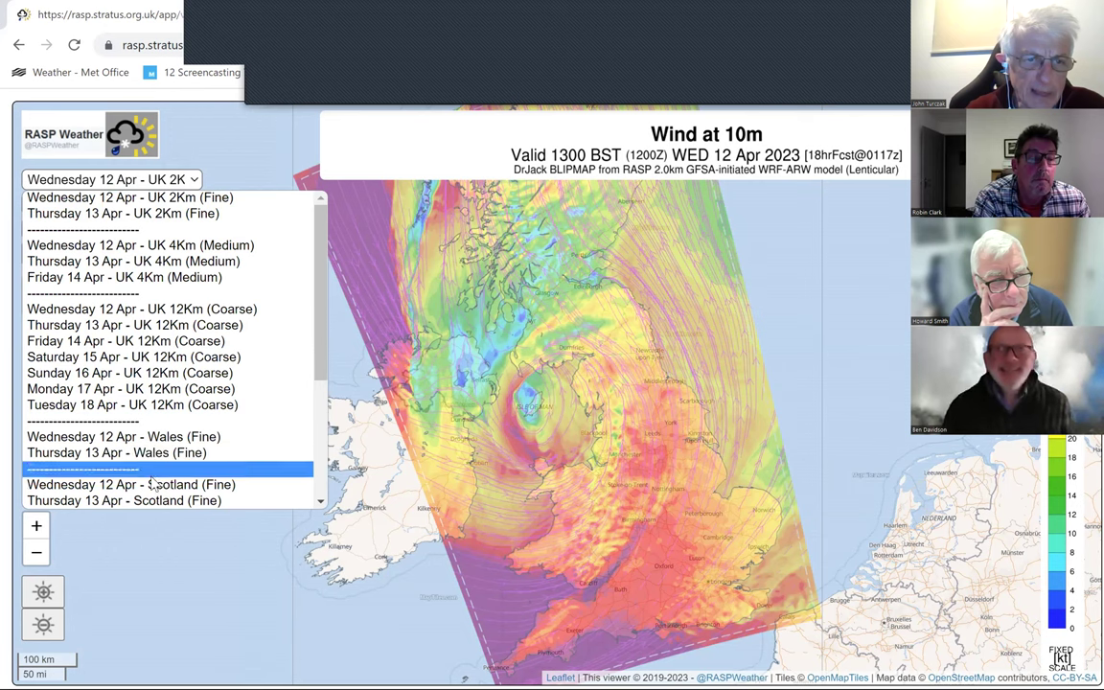
click(164, 359)
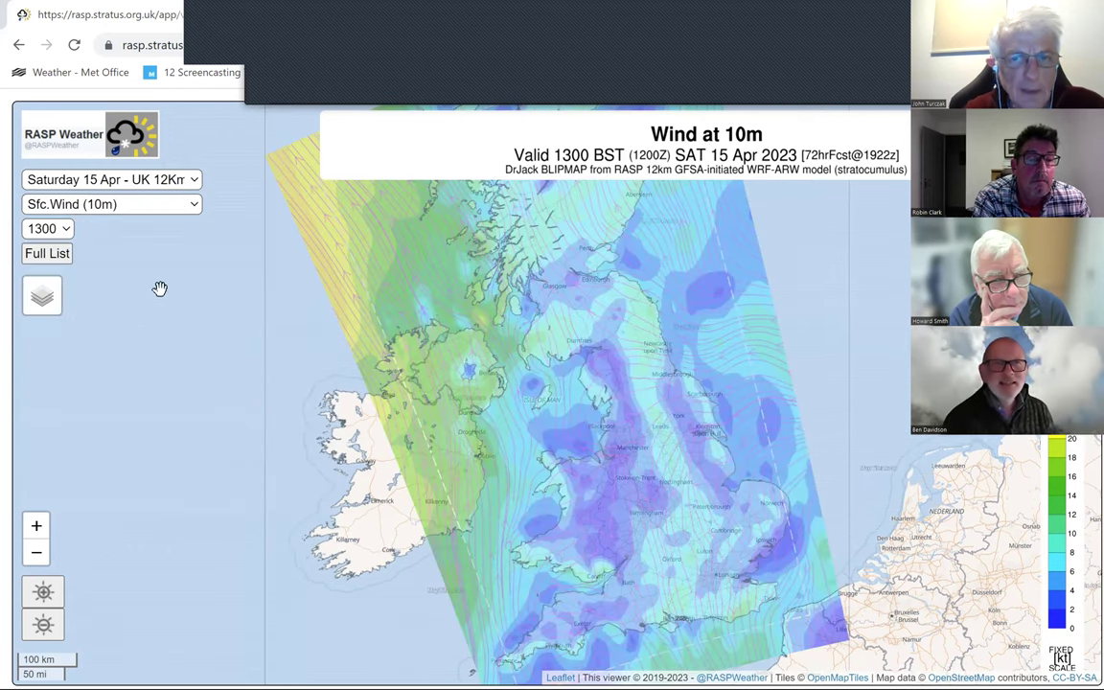
Display the BL Avg. Wind parameter on Saturday's UK map.
drag(554, 433, 552, 384)
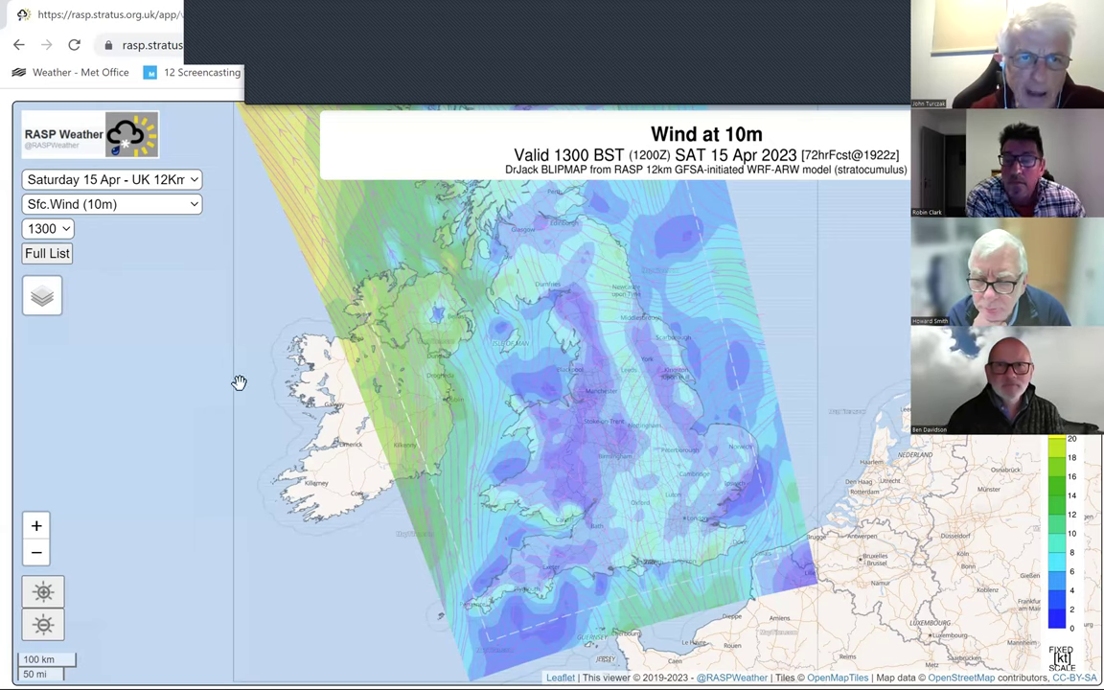
click(193, 207)
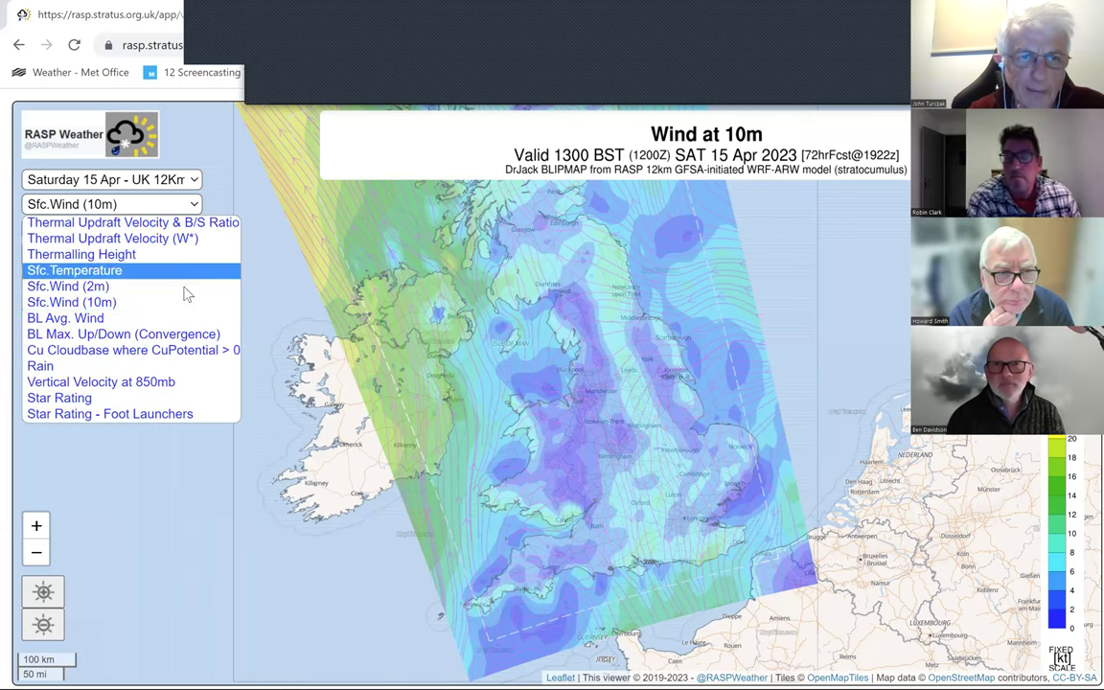
click(145, 322)
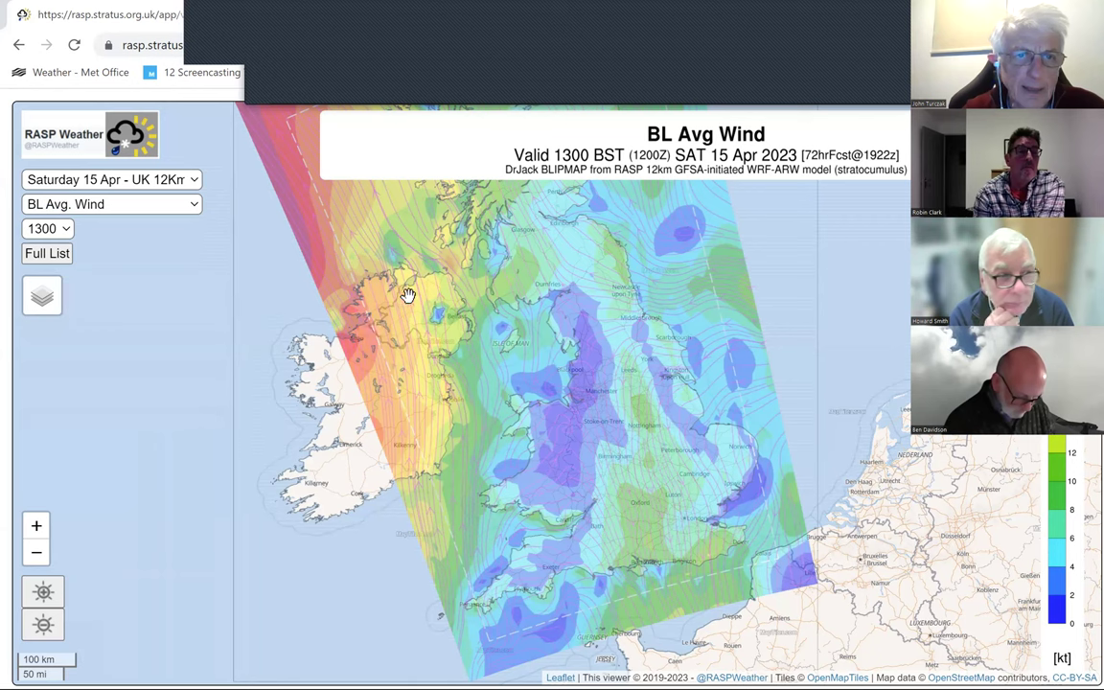
Switch Saturday's map to the BL Max. Up/Down (Convergence) parameter, with southern Britain in view.
click(194, 207)
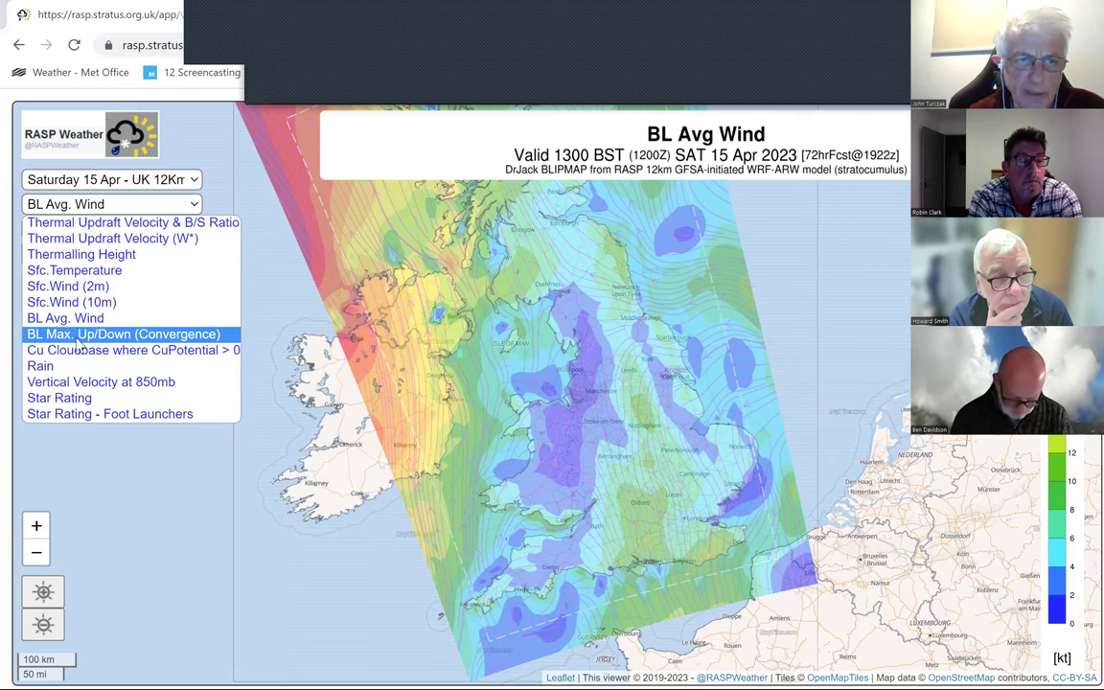
click(169, 337)
drag(561, 505, 509, 457)
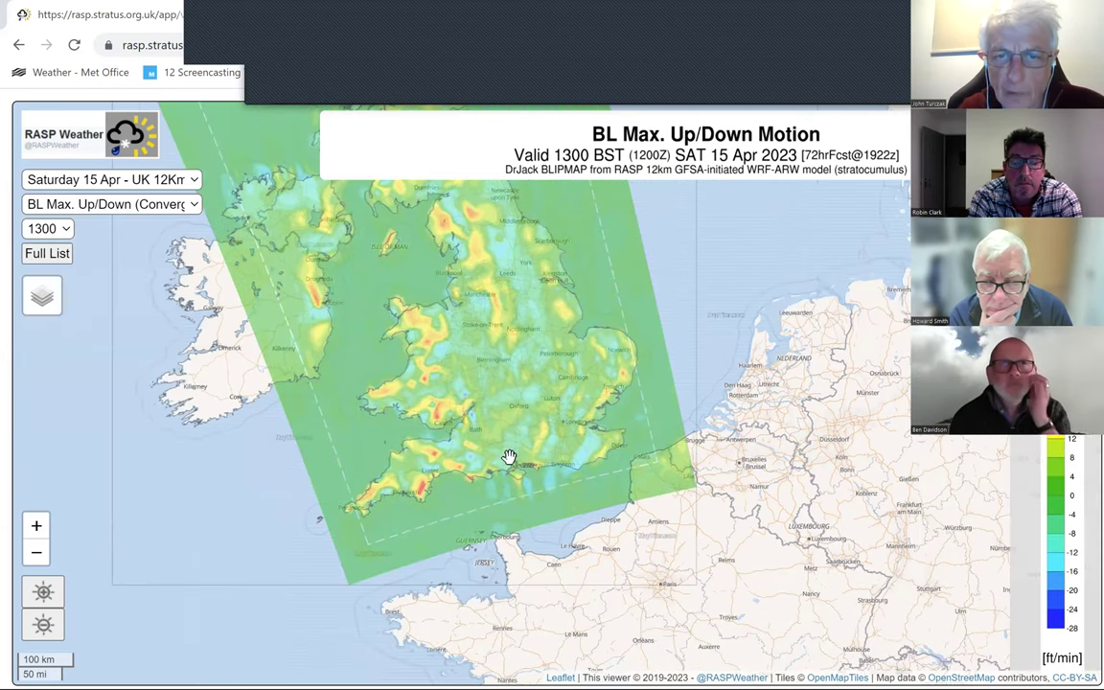
Examine the 1300 convergence pattern over south-east England, especially along the Essex and Suffolk coast.
scroll(506, 456, down, 1)
scroll(505, 454, up, 3)
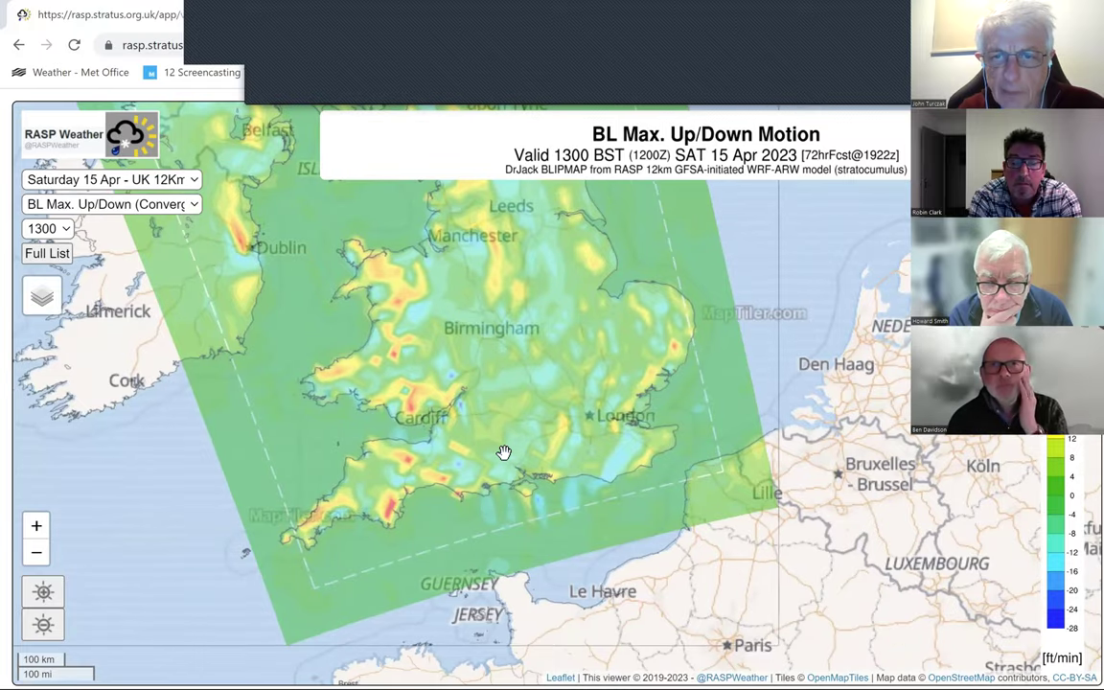
scroll(505, 446, up, 2)
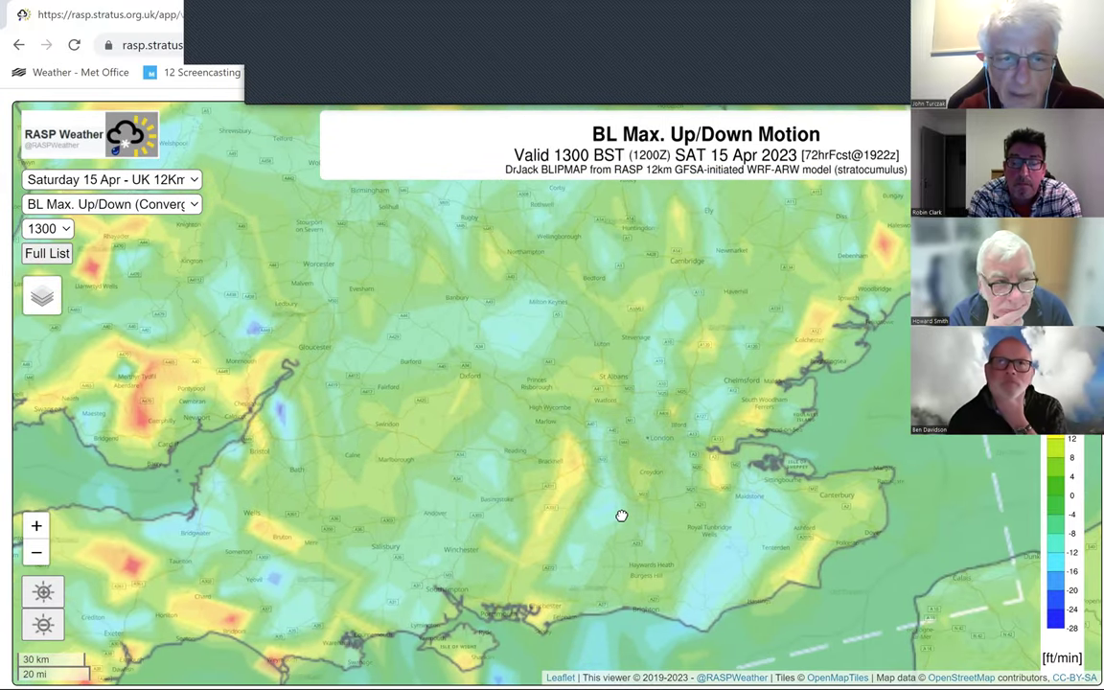
drag(621, 515, 500, 646)
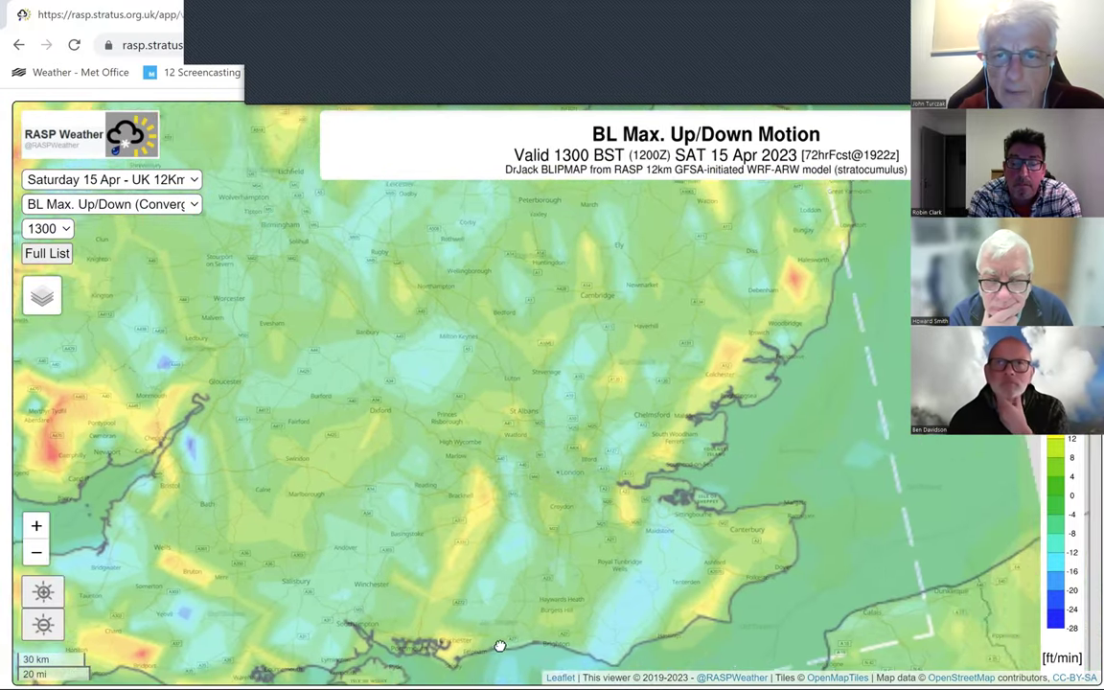
scroll(643, 515, up, 1)
drag(644, 515, 426, 456)
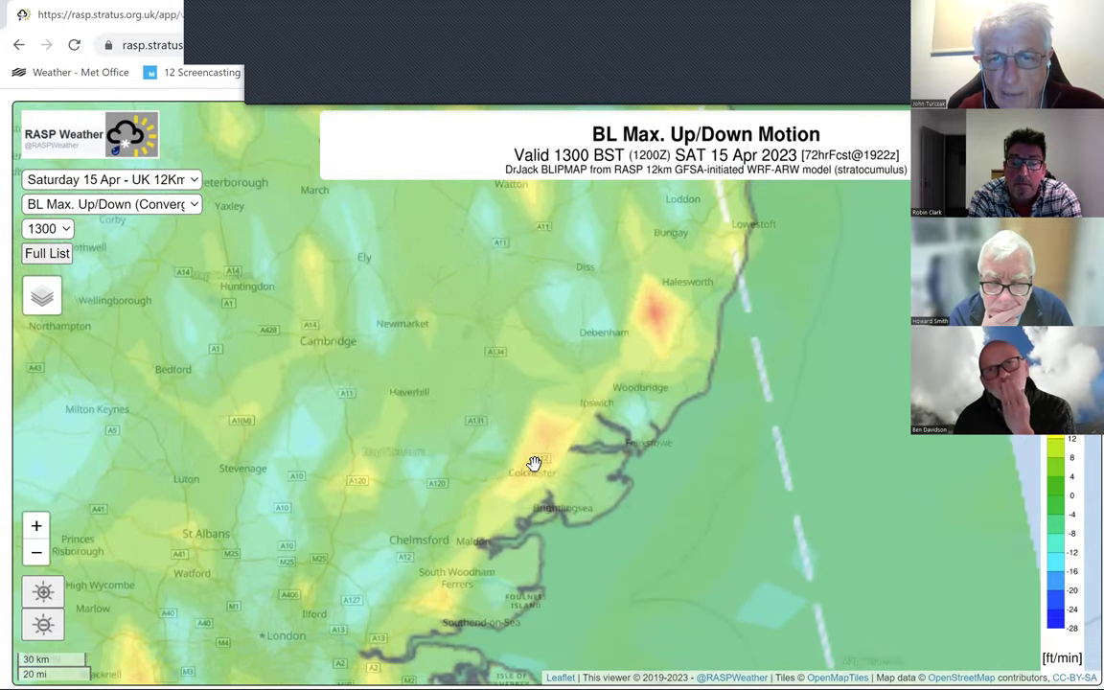
scroll(534, 463, up, 2)
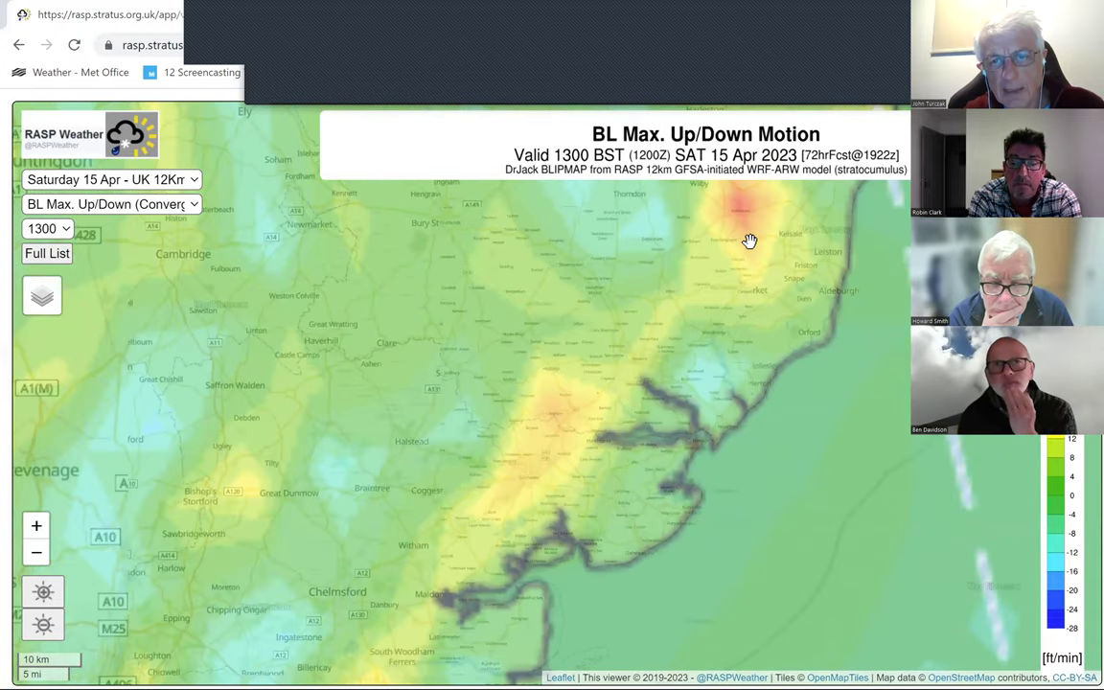
drag(455, 389, 483, 301)
scroll(584, 337, down, 1)
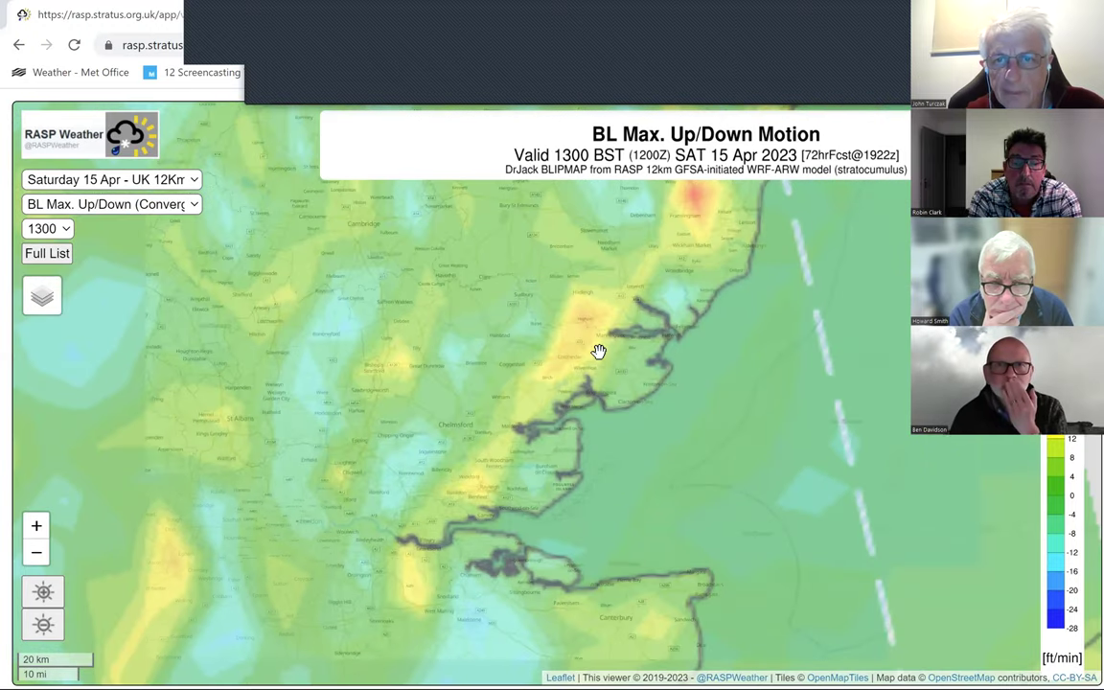
scroll(598, 352, down, 1)
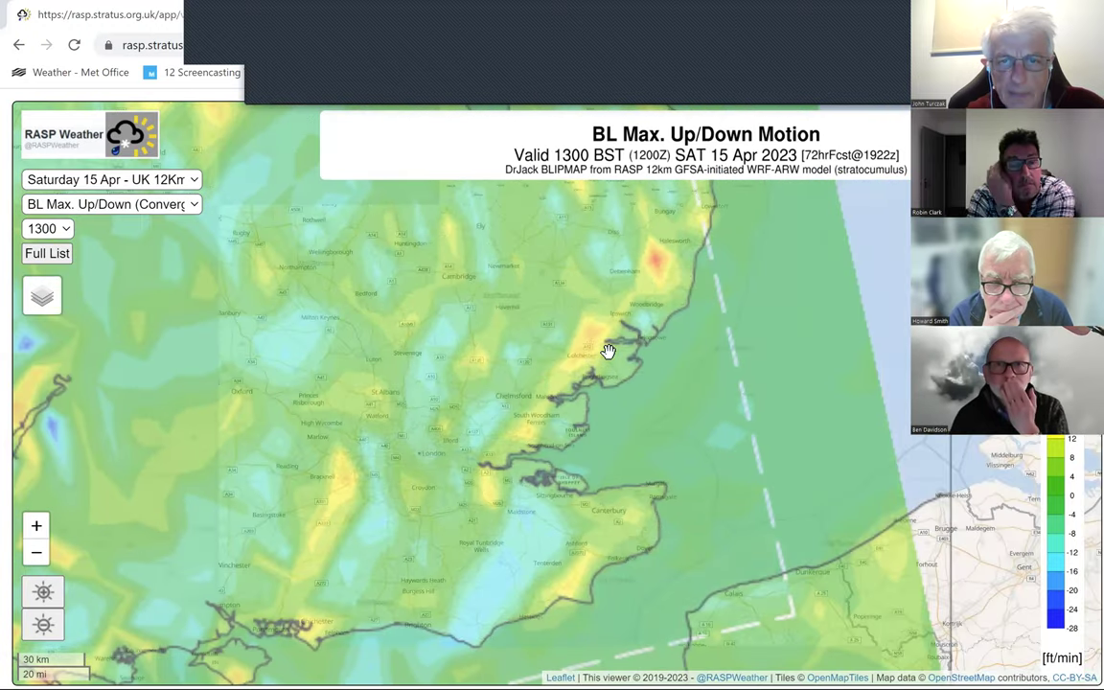
scroll(609, 350, up, 1)
scroll(609, 351, up, 1)
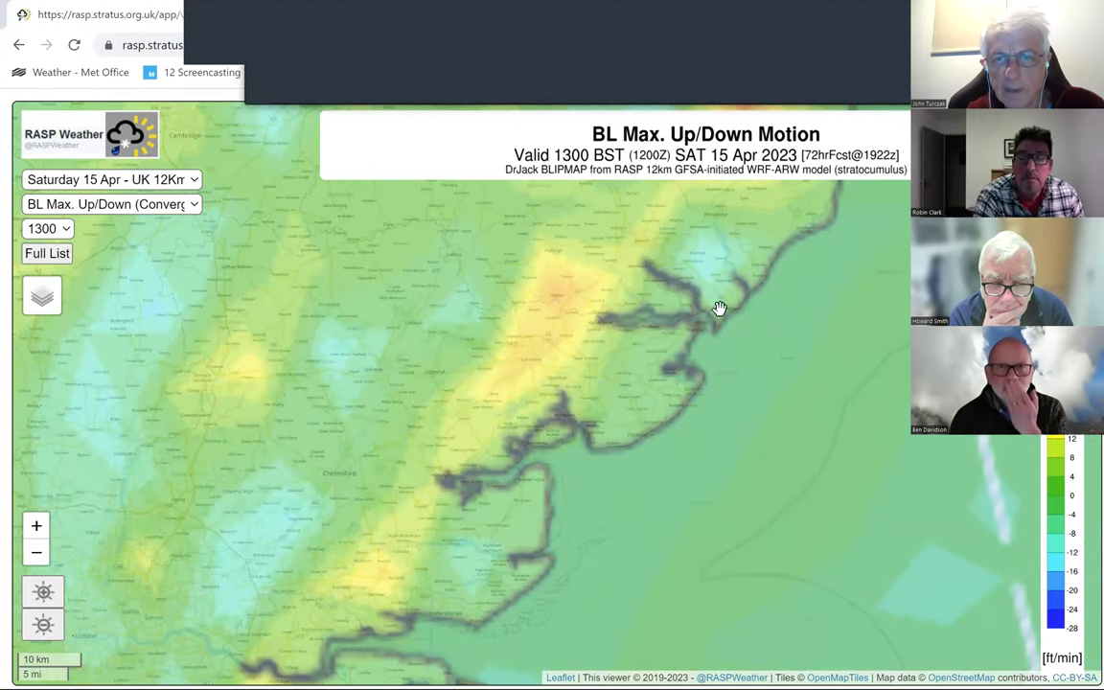
drag(719, 308, 774, 390)
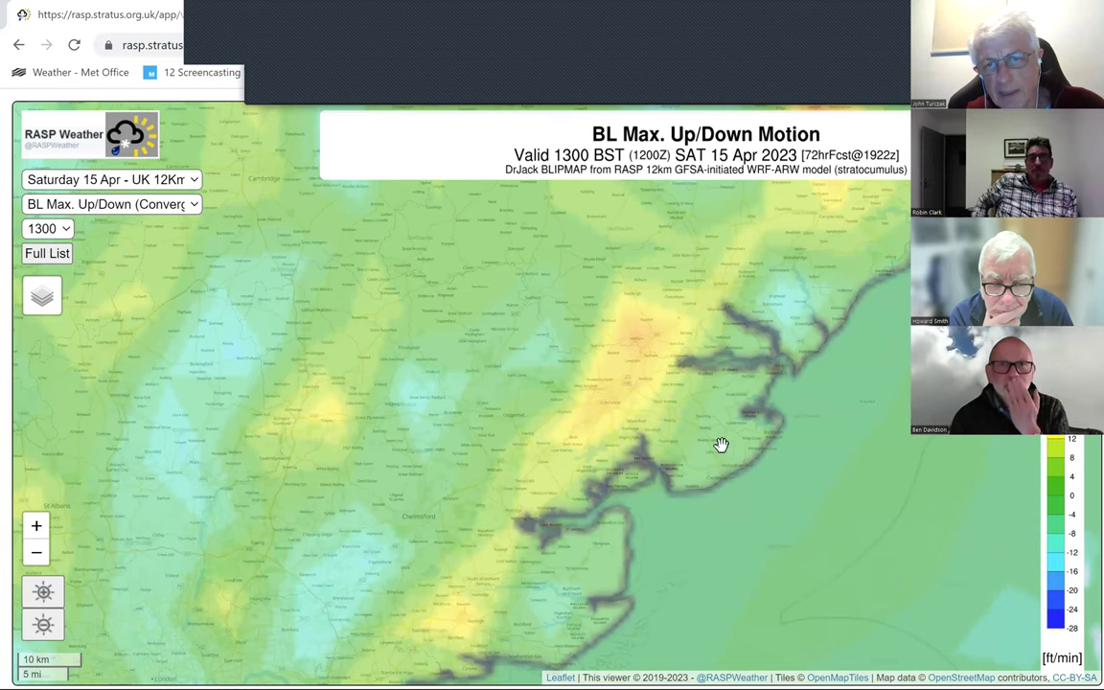
scroll(521, 396, down, 3)
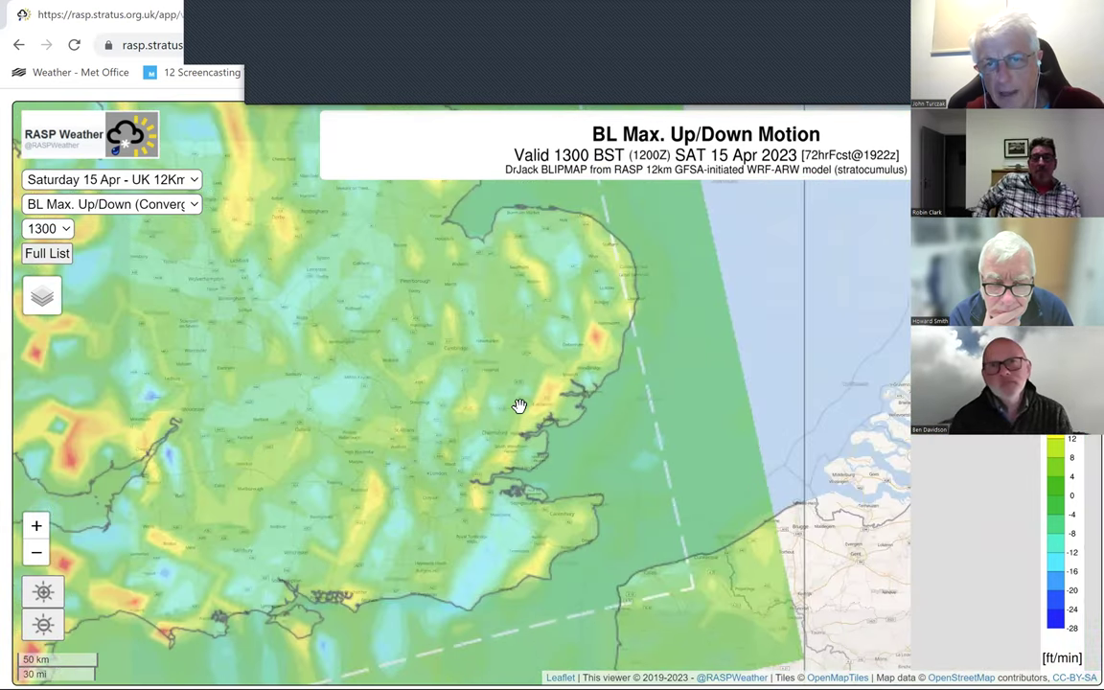
scroll(517, 402, up, 1)
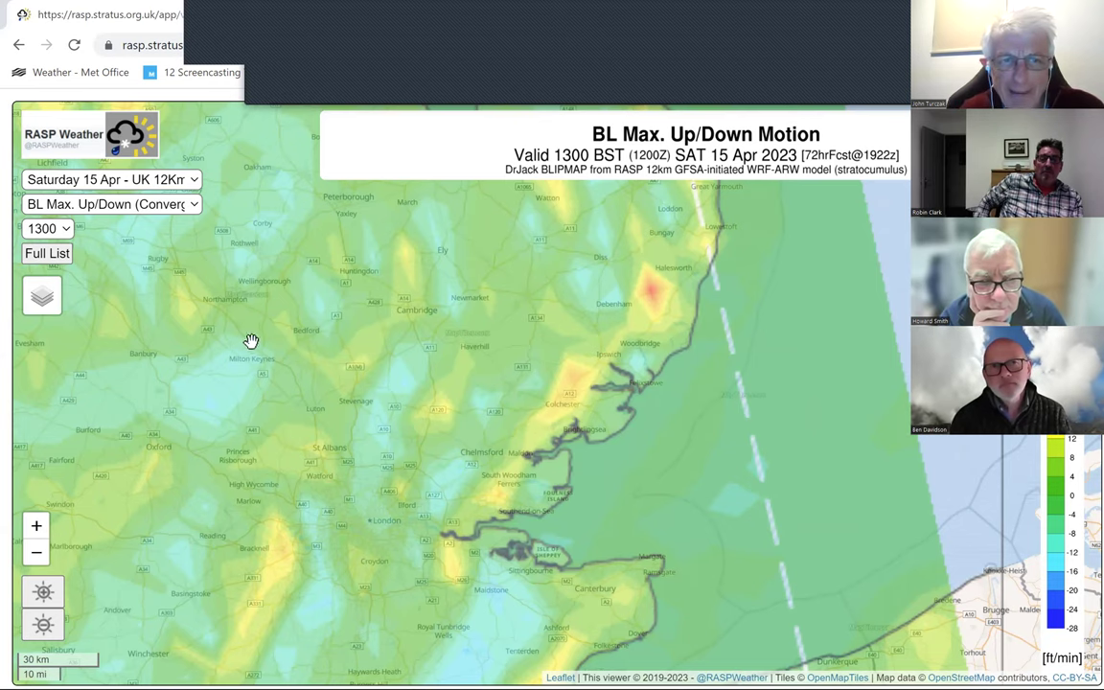
Set the convergence forecast time to 1000 and advance it hourly to 1600 to compare the pattern over East Anglia.
click(66, 230)
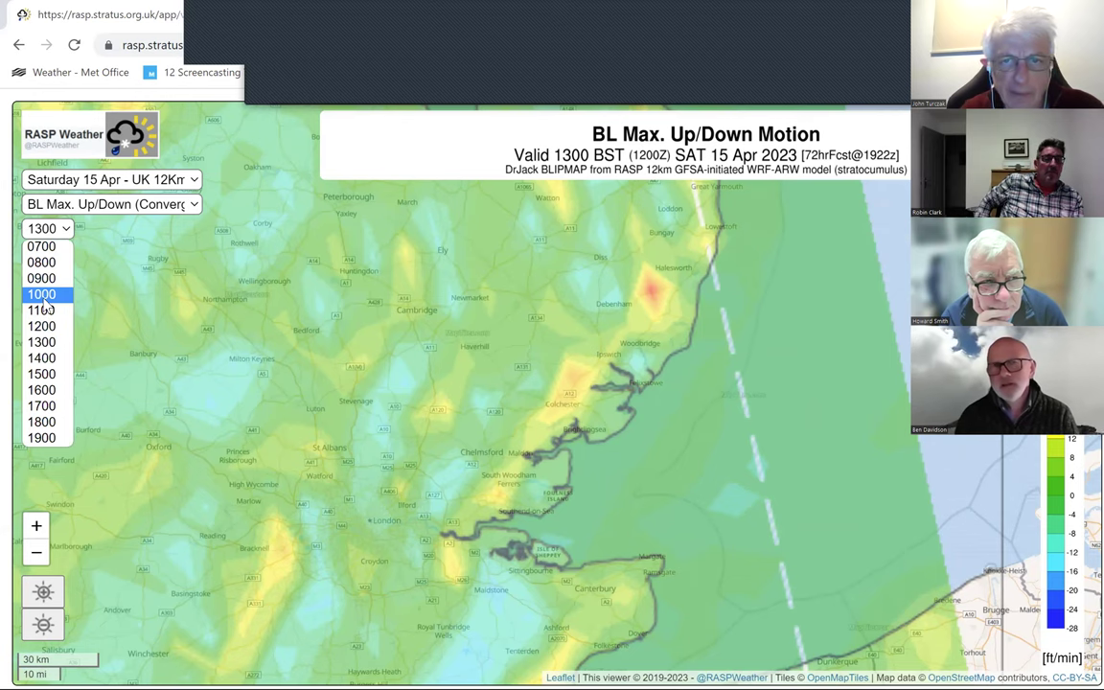
click(43, 294)
scroll(353, 382, down, 2)
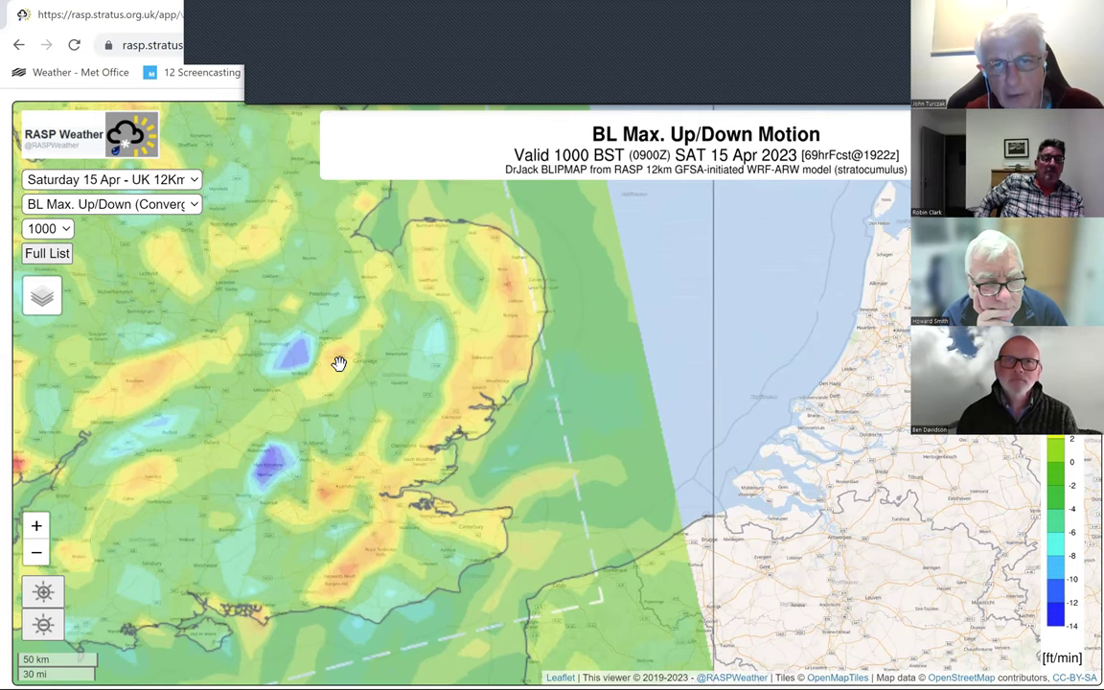
key(Right)
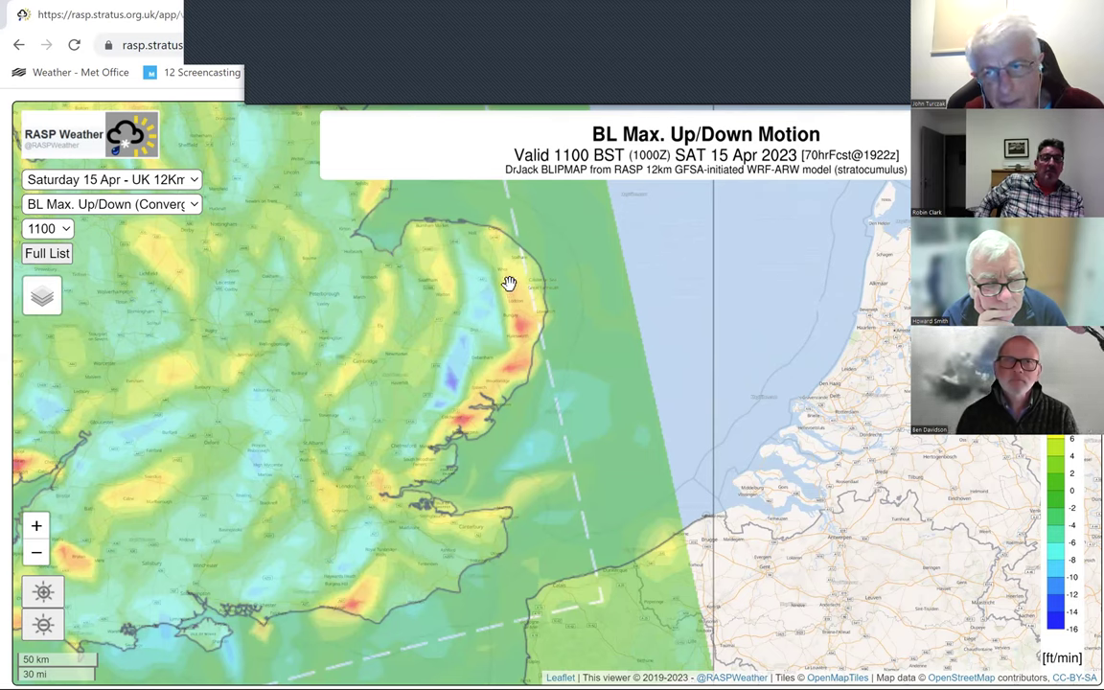
key(Right)
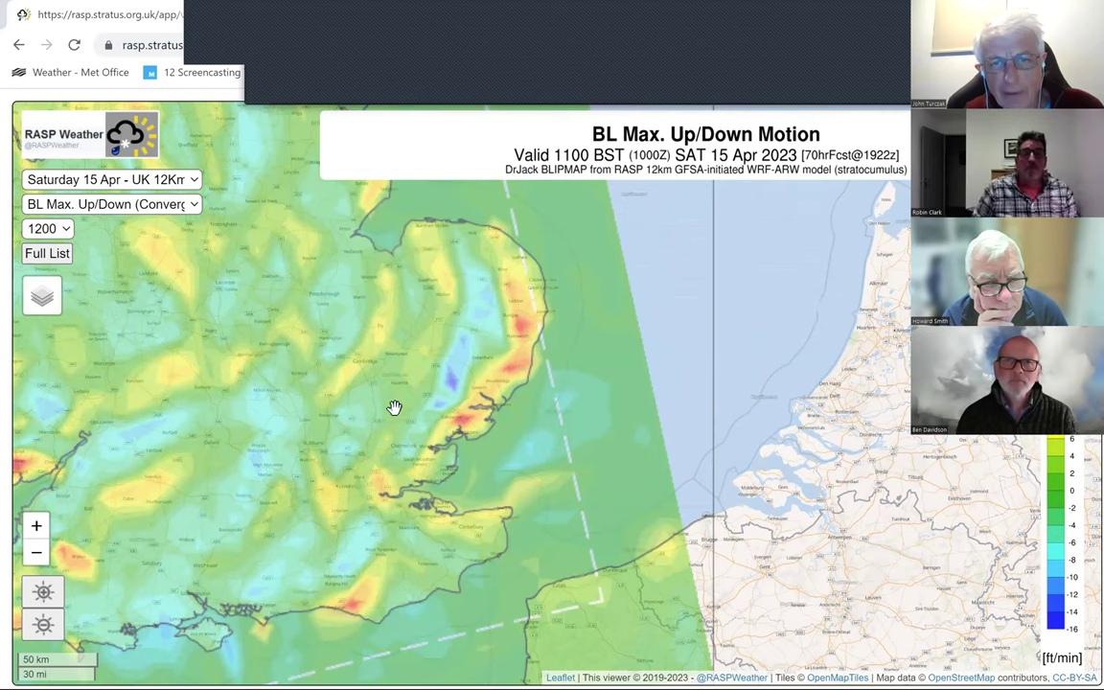
key(Right)
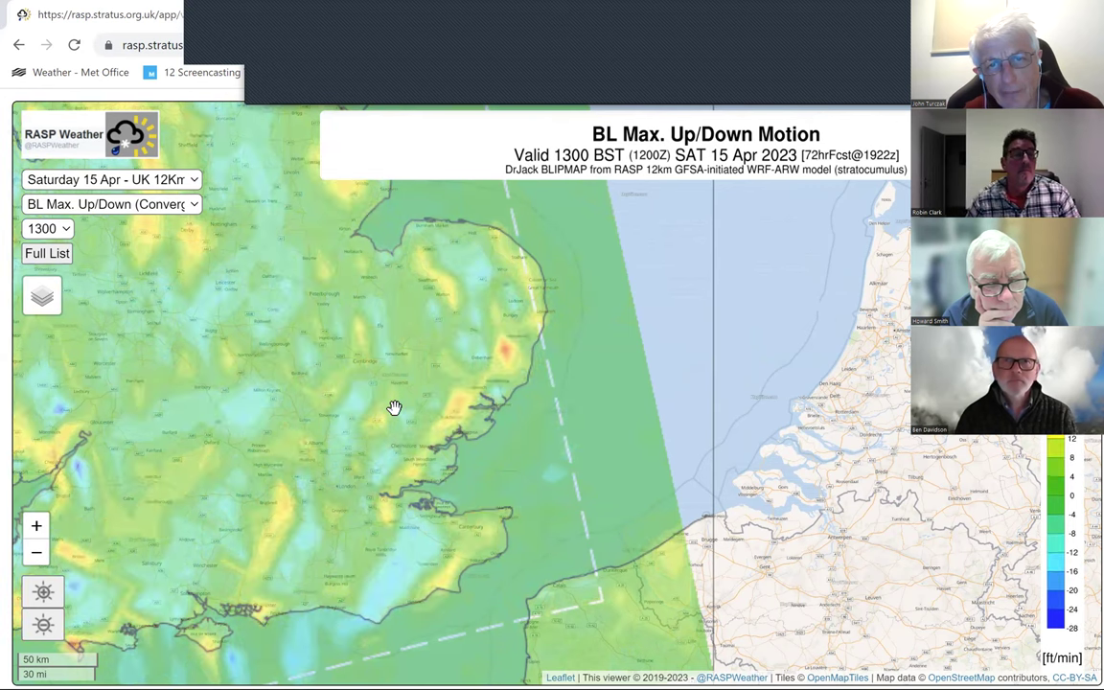
key(Right)
key(Right)
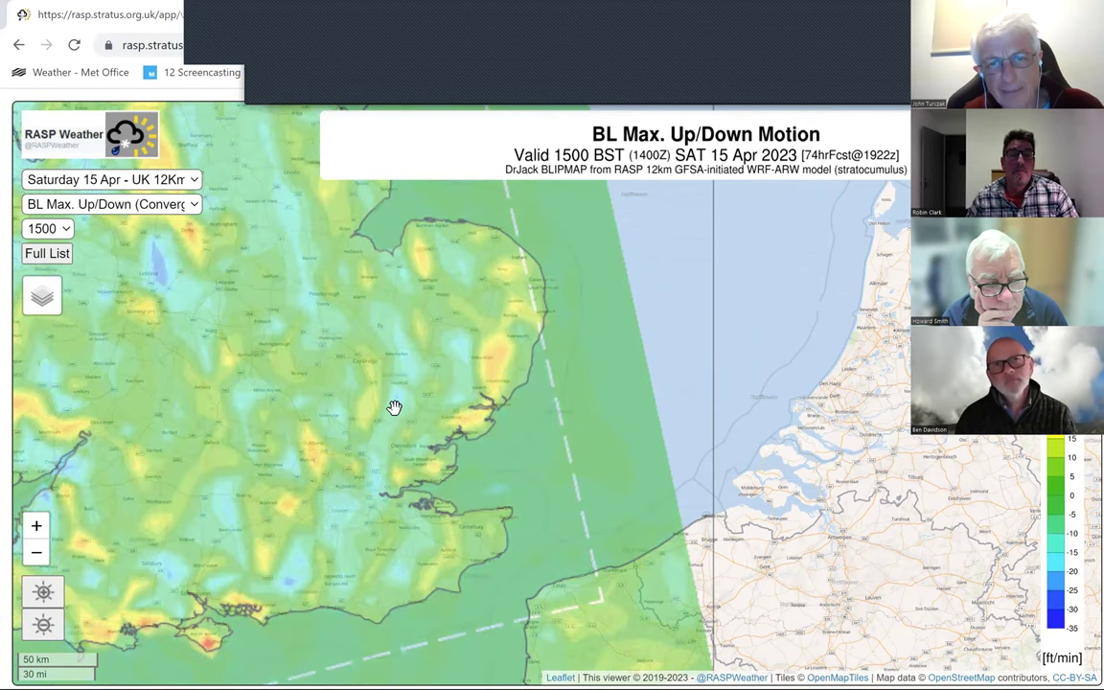
key(Right)
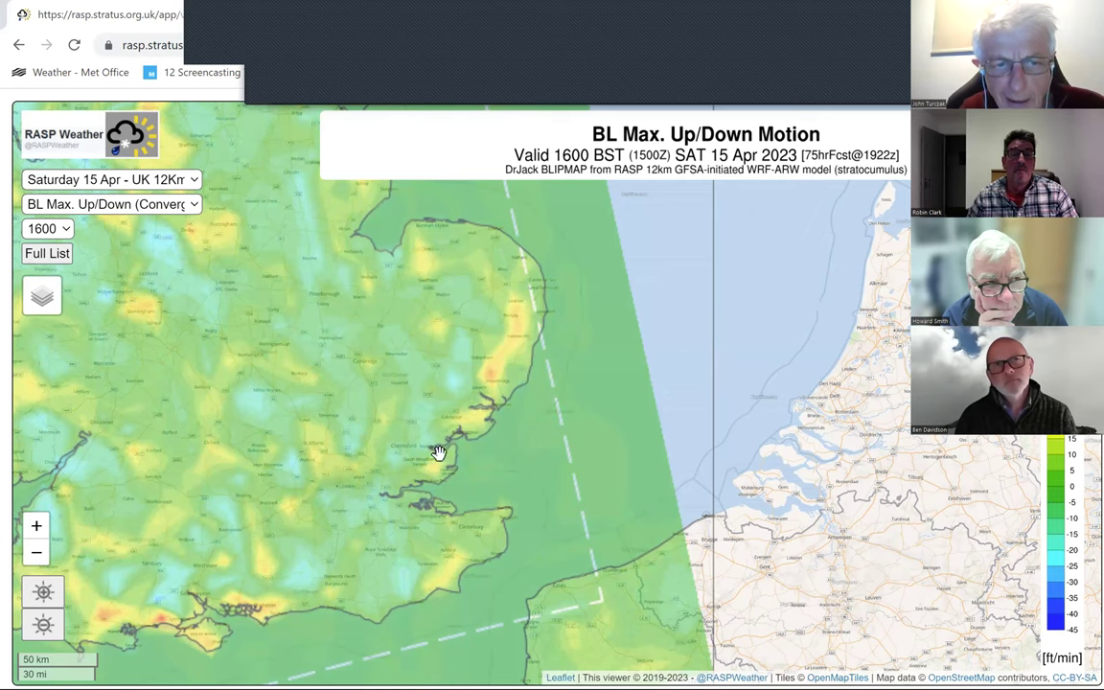
Inspect the 1600 convergence along the central south coast, and set the forecast time back to 1000 for that area.
drag(332, 507, 548, 515)
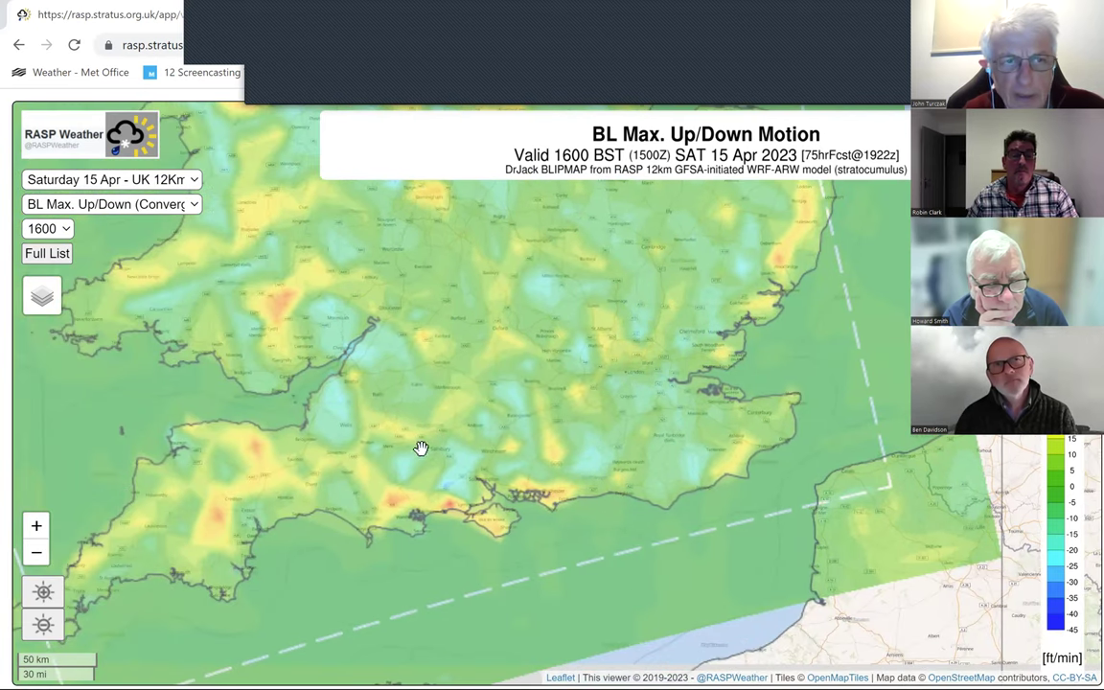
scroll(449, 491, up, 1)
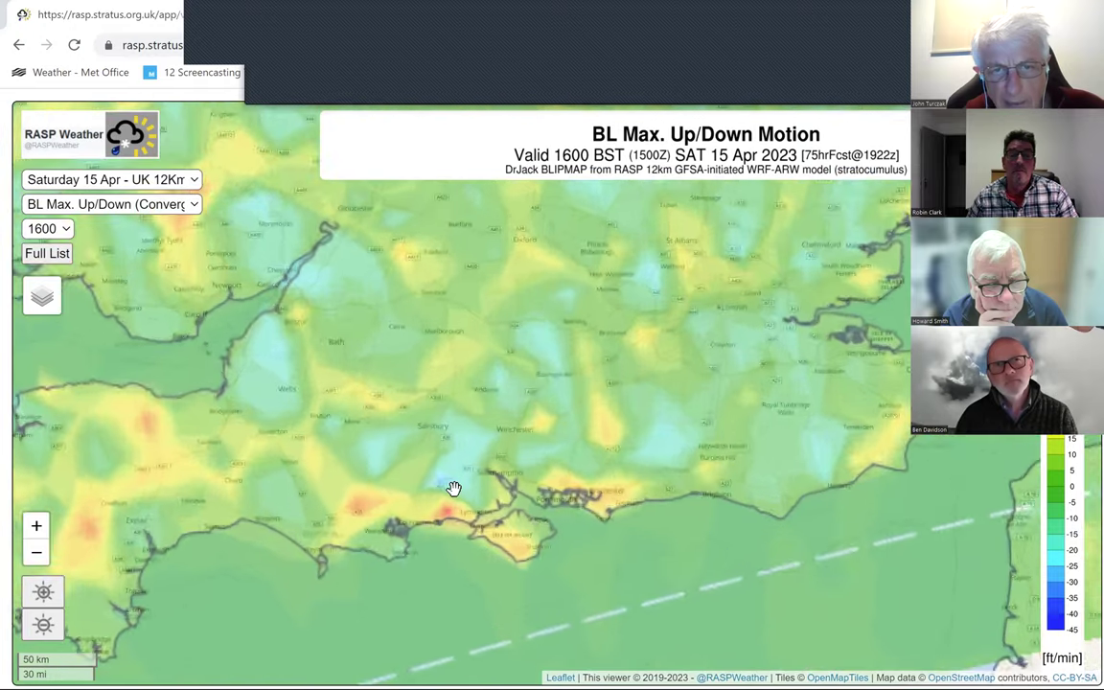
drag(409, 452, 537, 409)
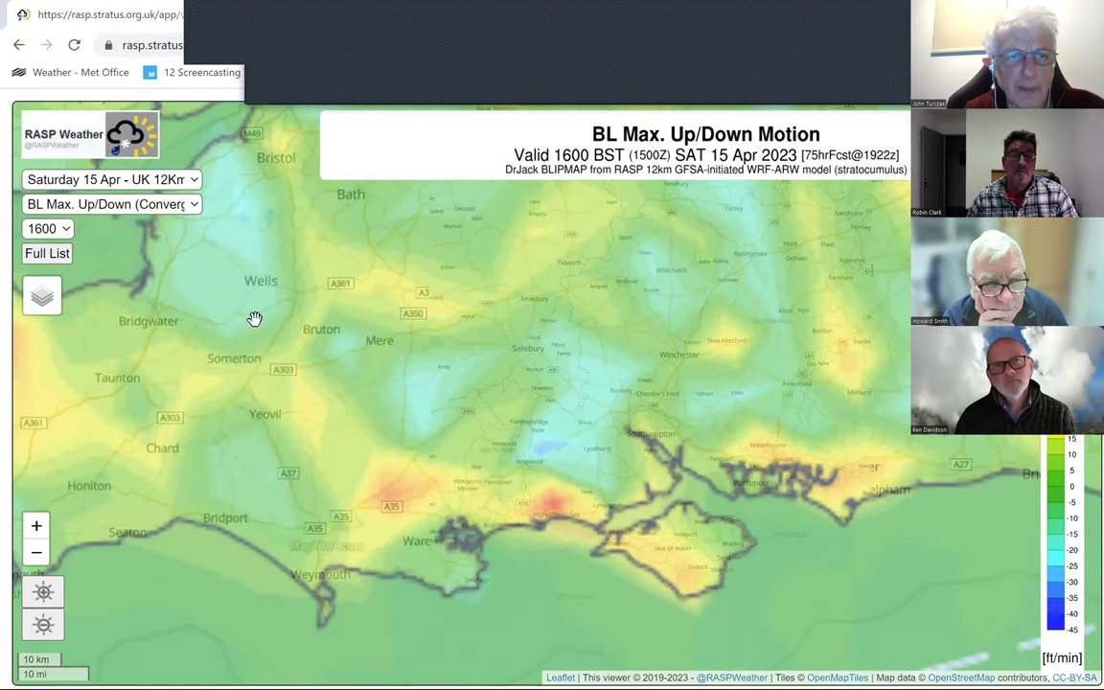
click(64, 233)
click(41, 295)
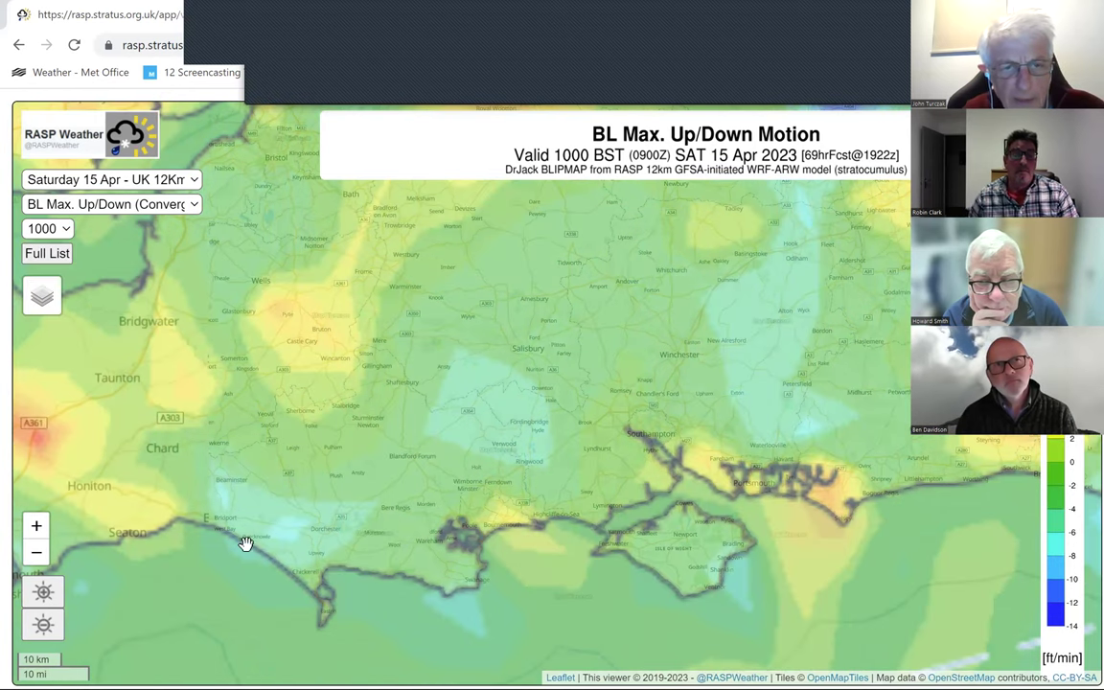
drag(301, 544, 222, 524)
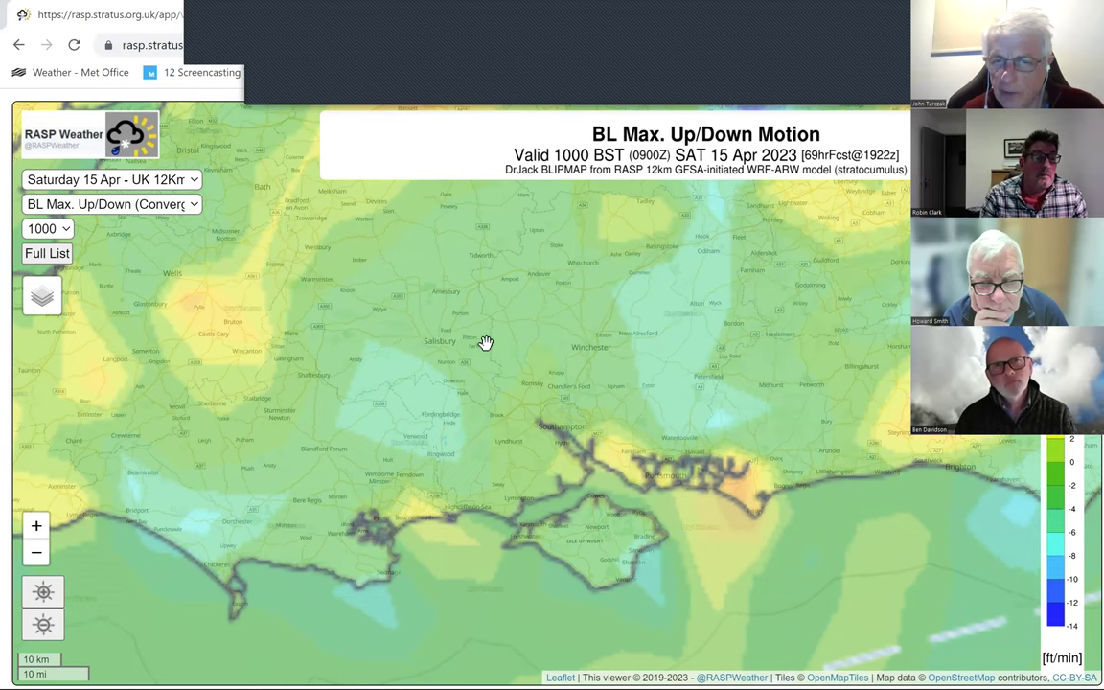
Advance the convergence forecast hourly from 1000 to 1700 to follow its development between Dorset and Sussex.
key(Right)
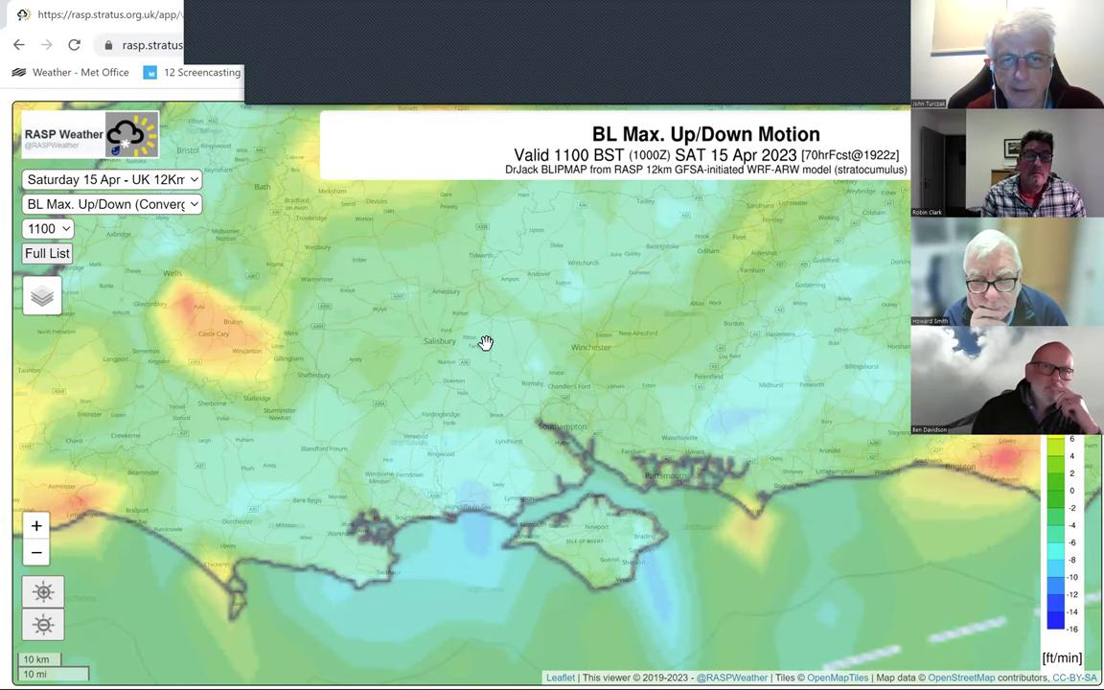
key(Right)
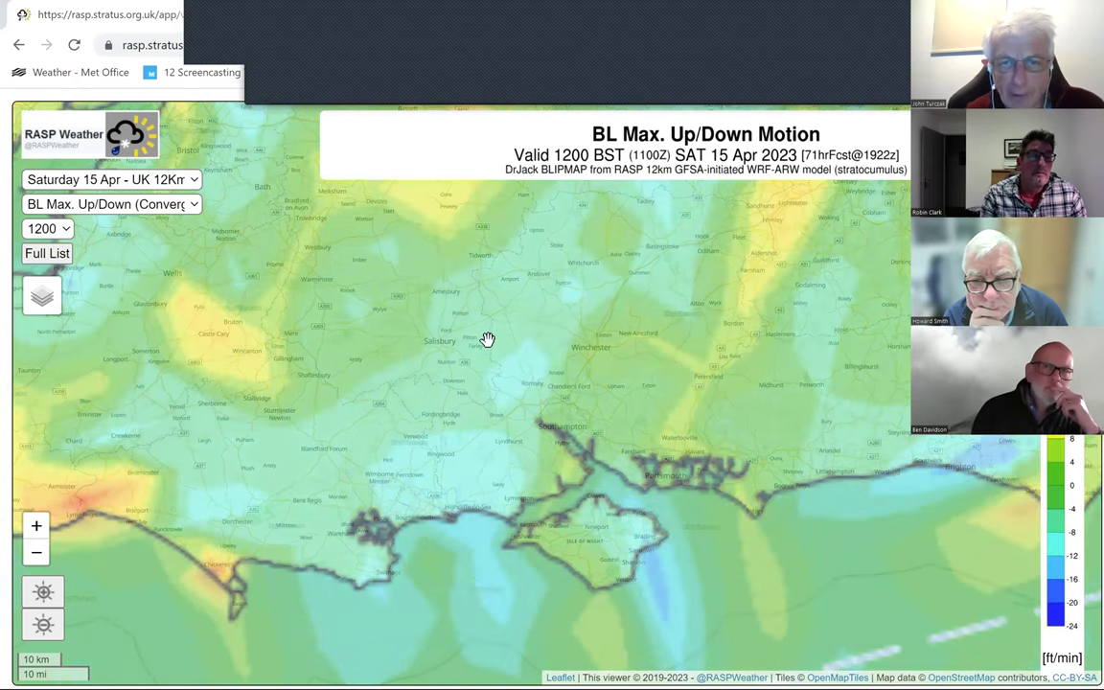
key(Right)
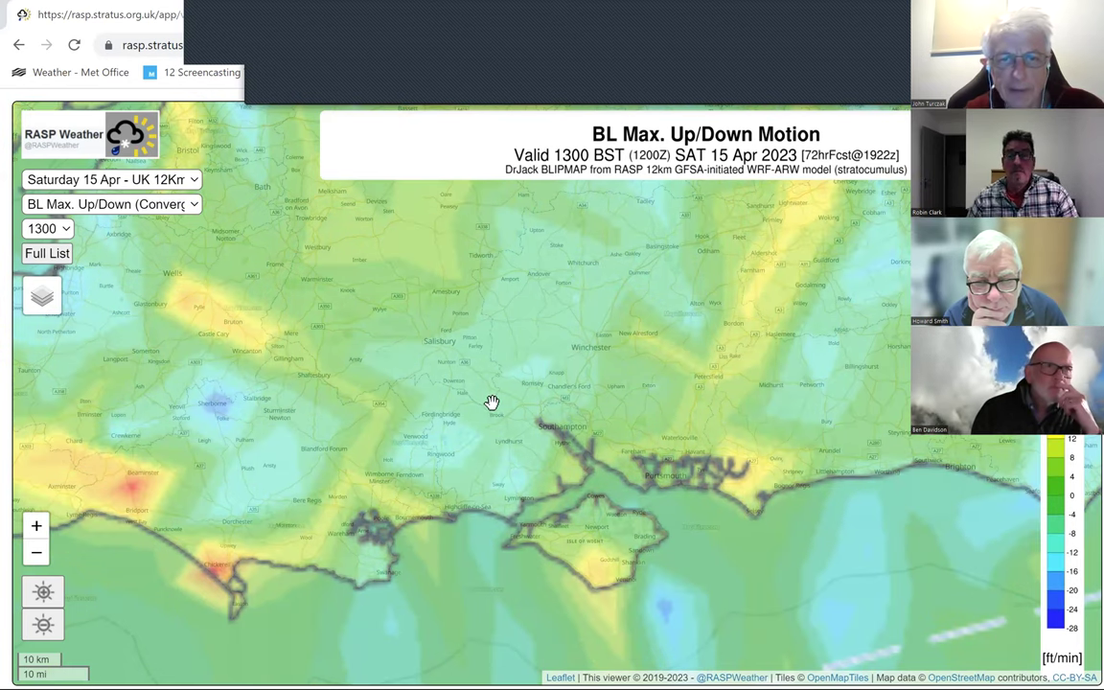
key(Right)
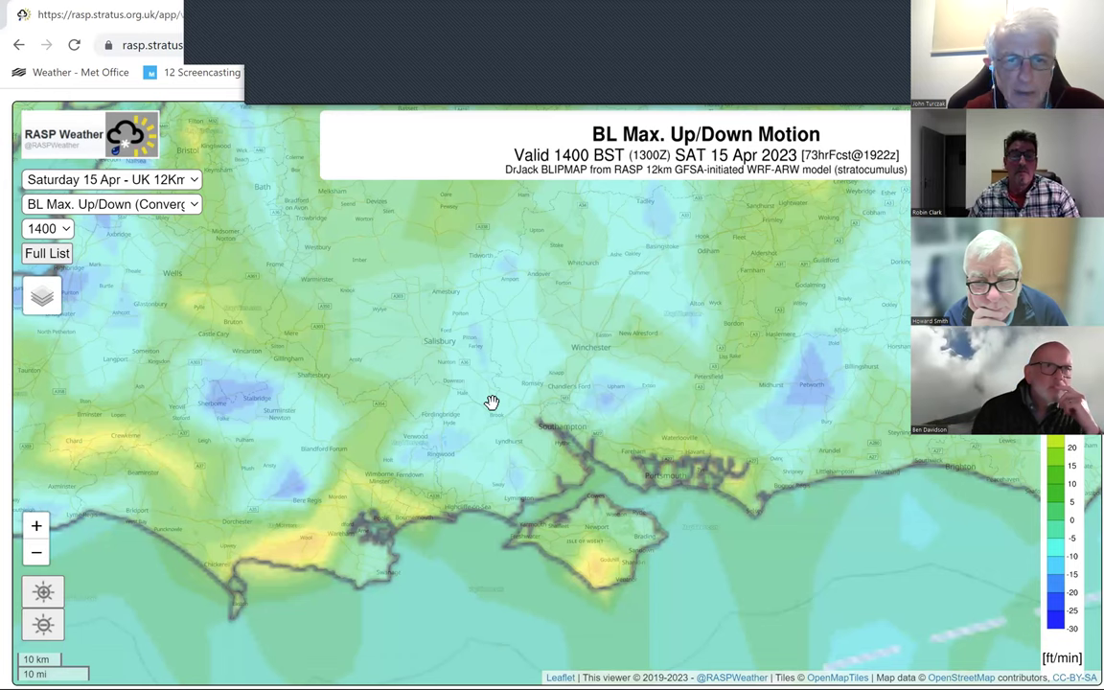
key(Right)
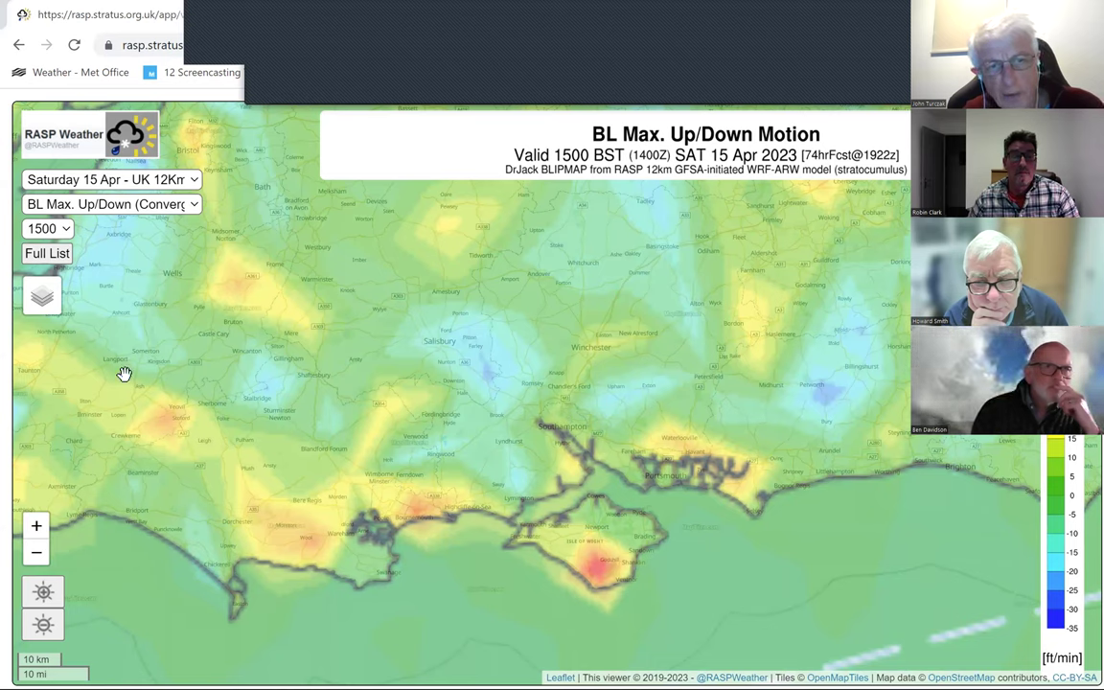
key(Down)
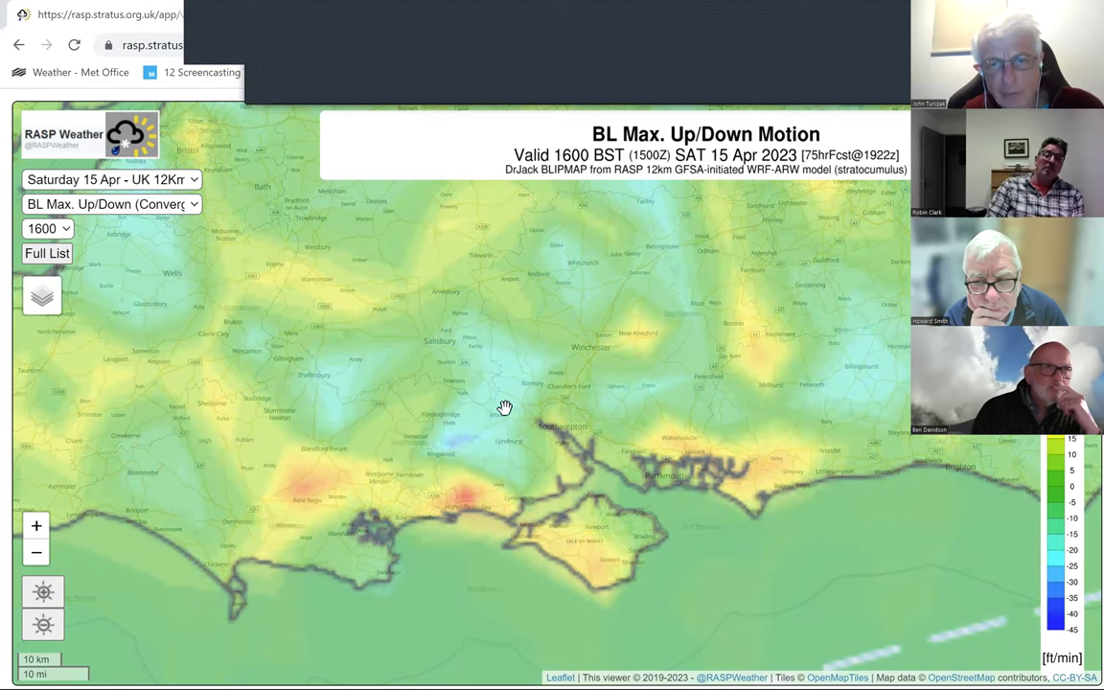
key(Down)
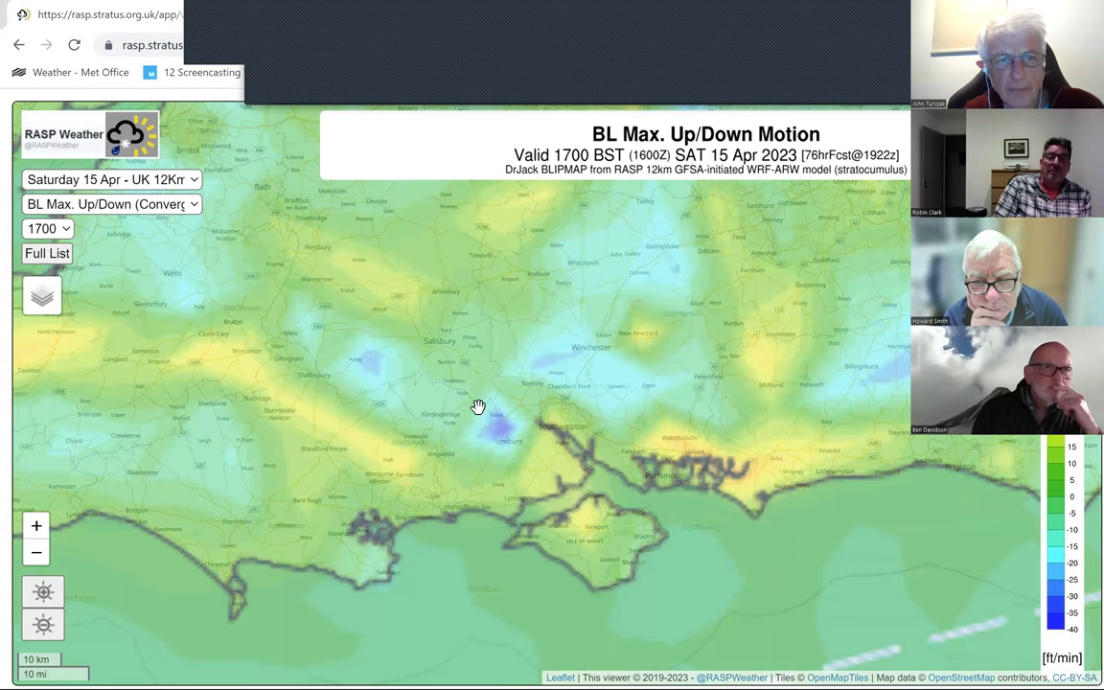
Advance Saturday's convergence forecast to 1800 and examine the pattern from Dorset across to Sussex.
key(Down)
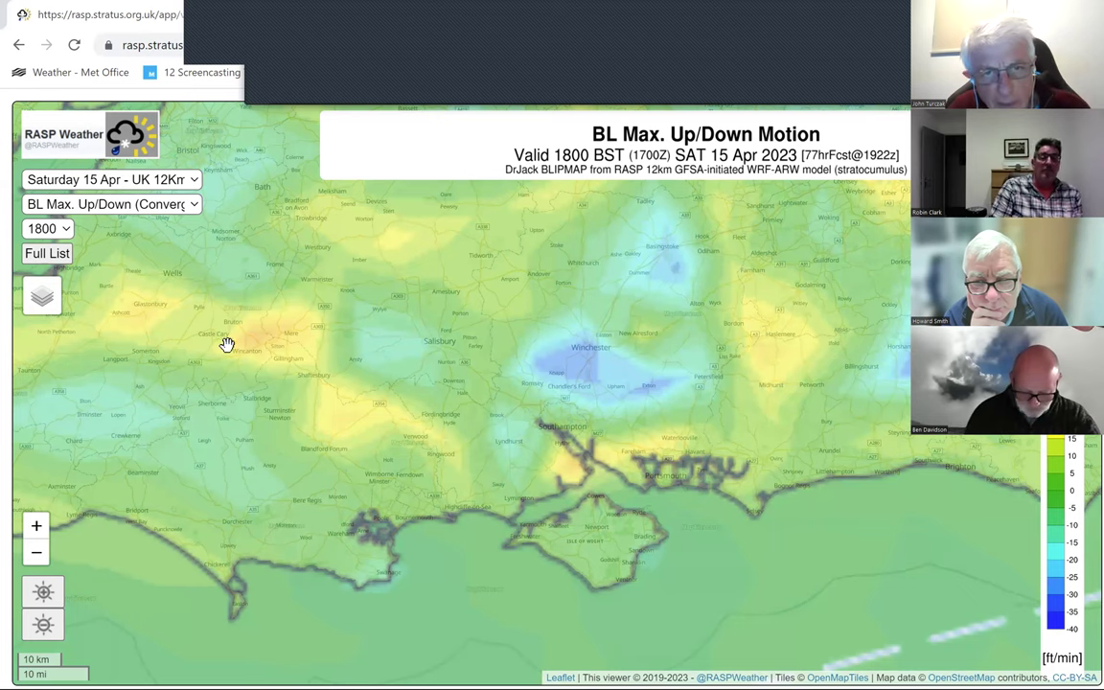
drag(435, 402, 293, 404)
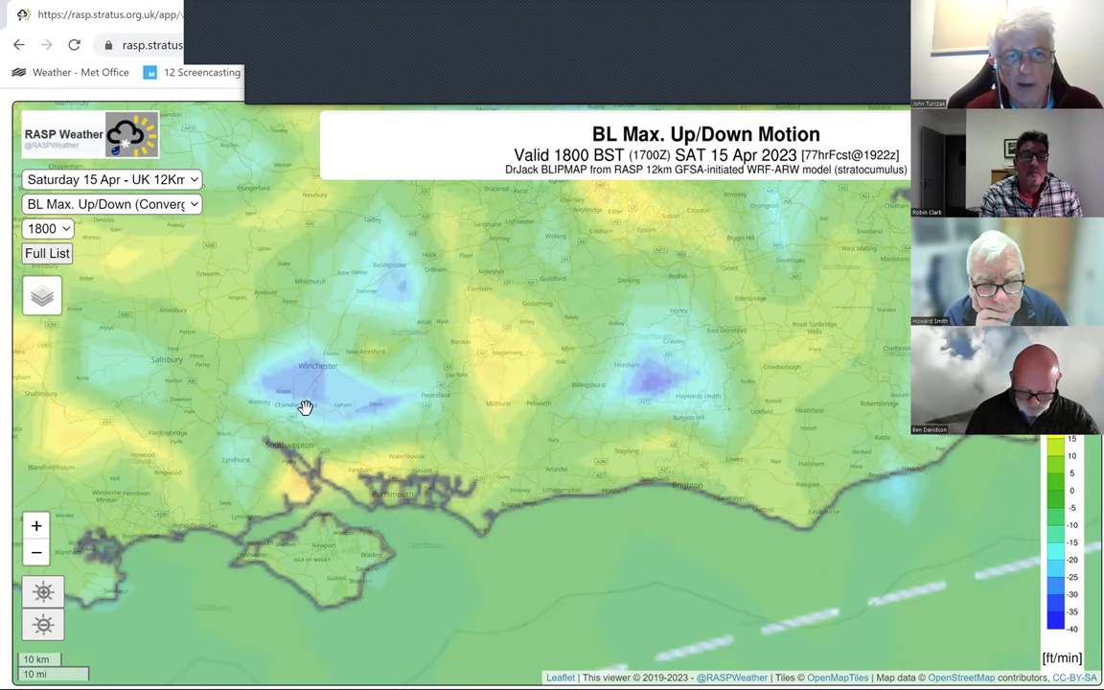
drag(178, 345, 320, 361)
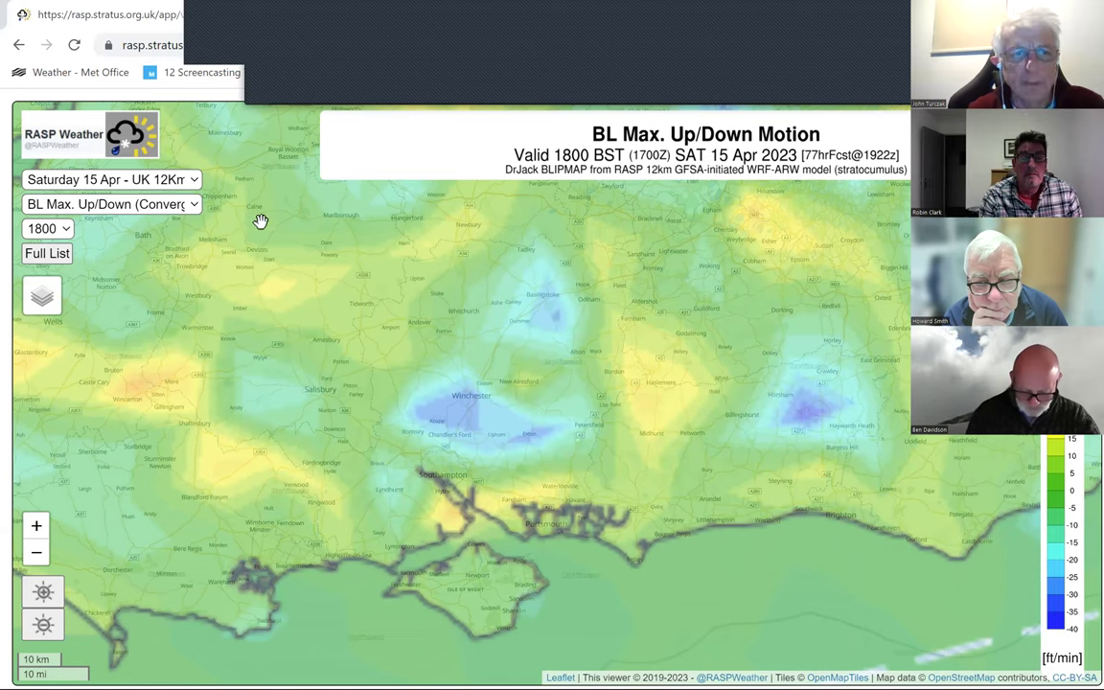
Set Saturday's convergence forecast time to 1100 and inspect the Sussex coast around Brighton.
click(66, 232)
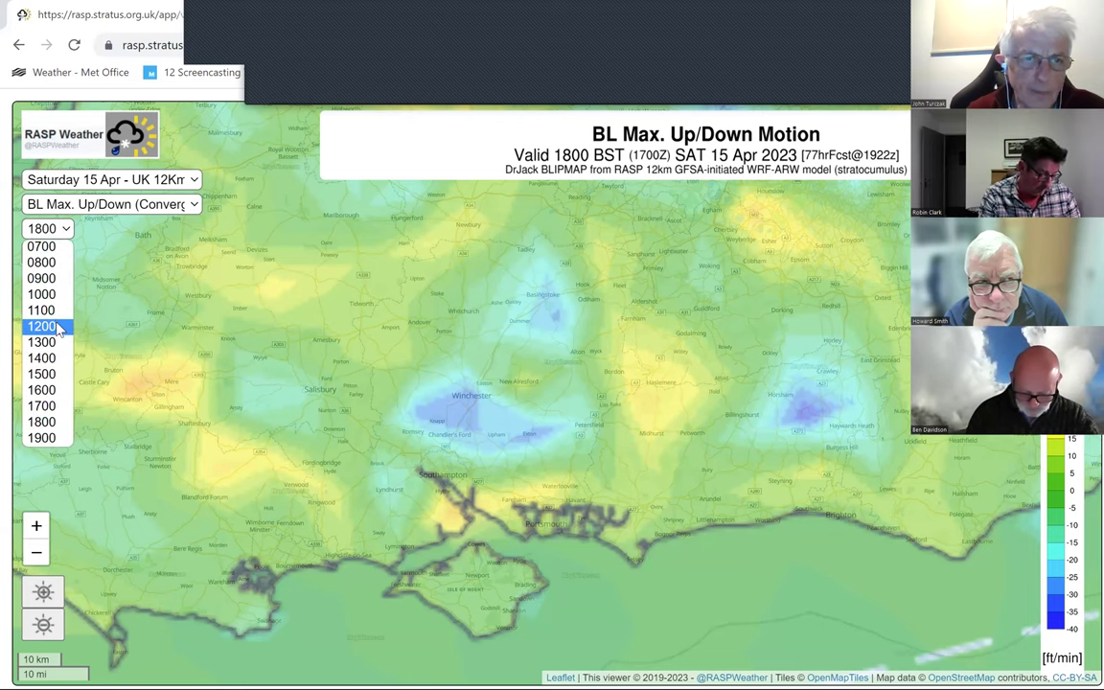
click(53, 317)
drag(709, 530, 351, 461)
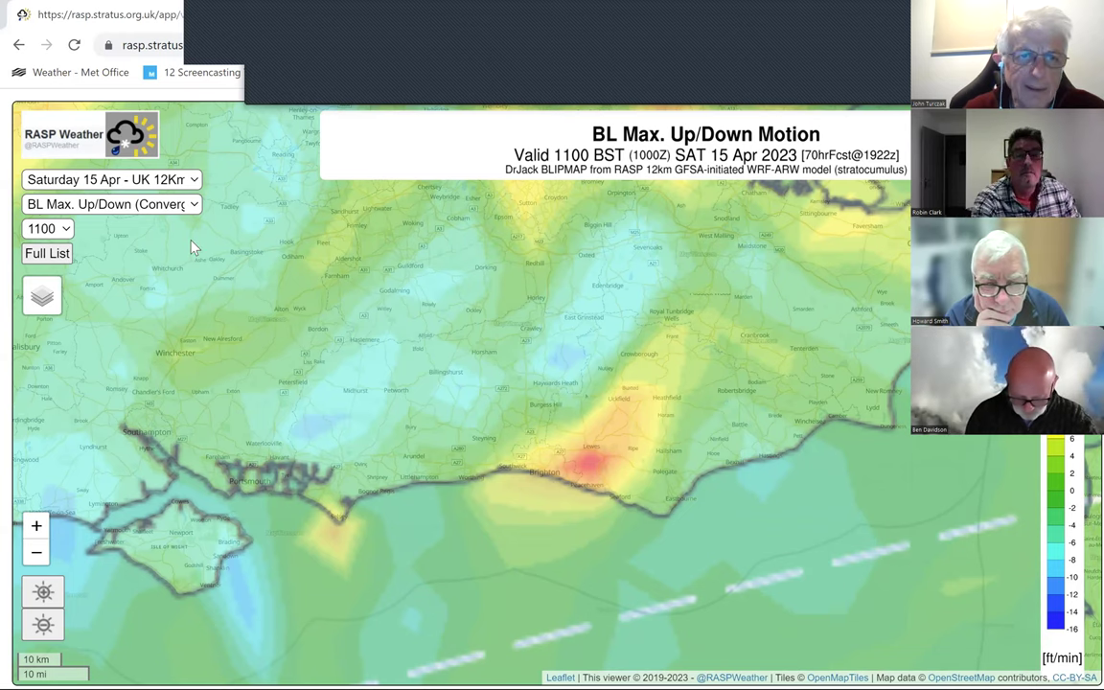
Switch the convergence map to the Sunday 16 Apr UK 12Km (Coarse) forecast and frame southern England and Wales.
click(195, 182)
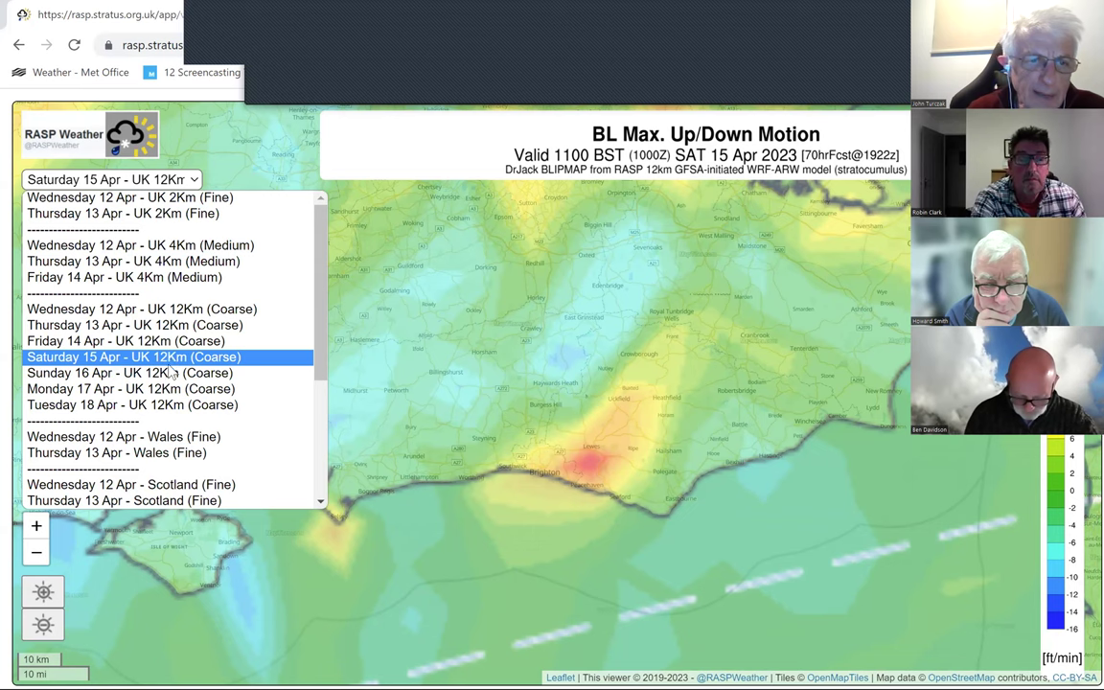
click(164, 379)
scroll(474, 434, up, 1)
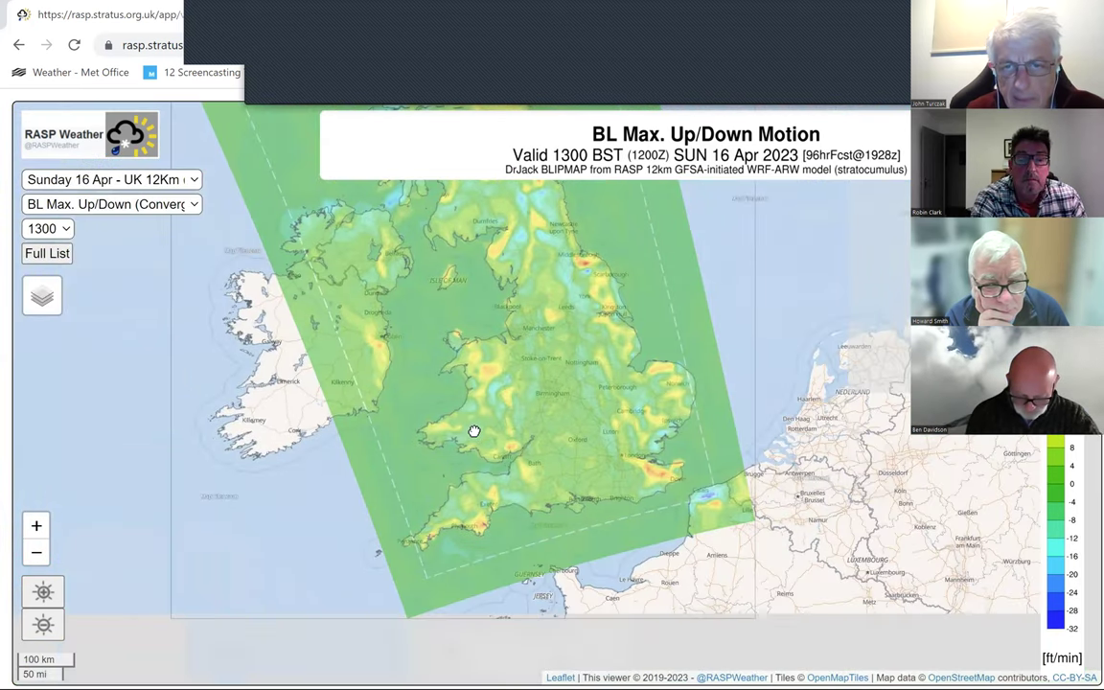
scroll(473, 426, down, 3)
scroll(475, 422, up, 1)
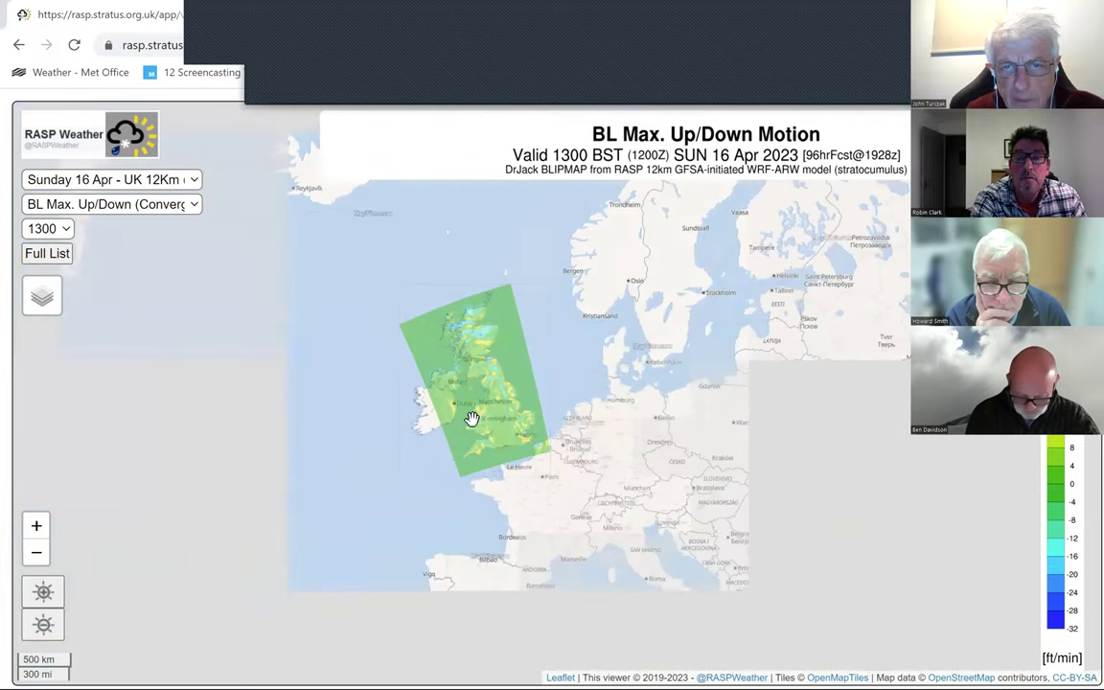
scroll(477, 407, up, 1)
scroll(523, 446, down, 1)
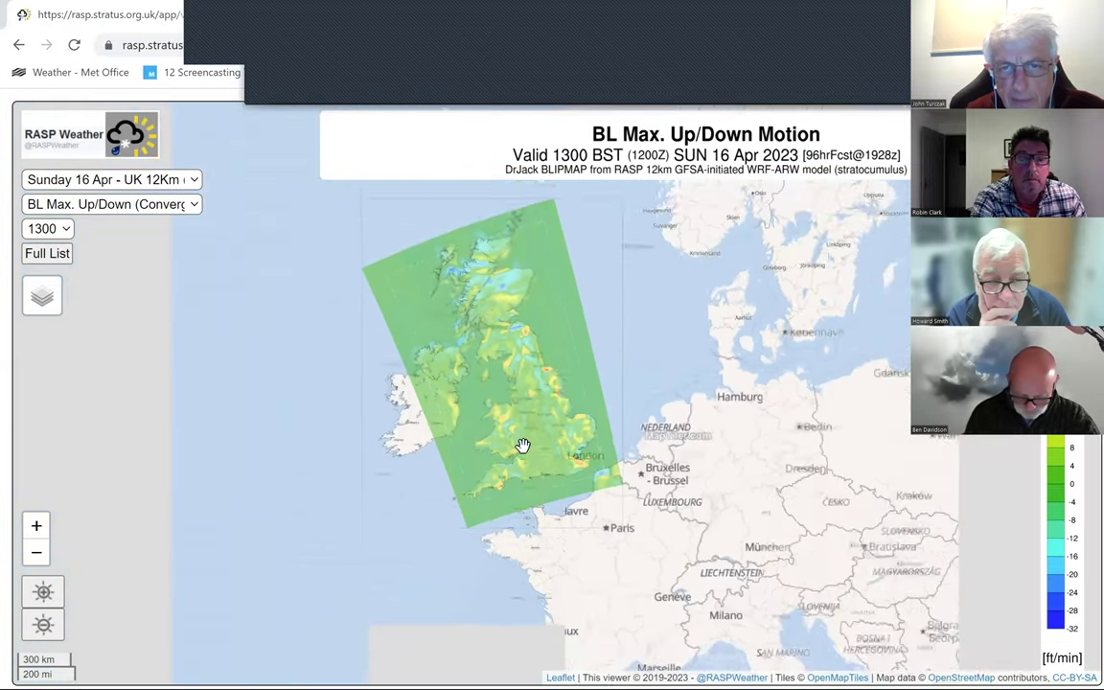
scroll(522, 446, up, 2)
scroll(522, 446, up, 3)
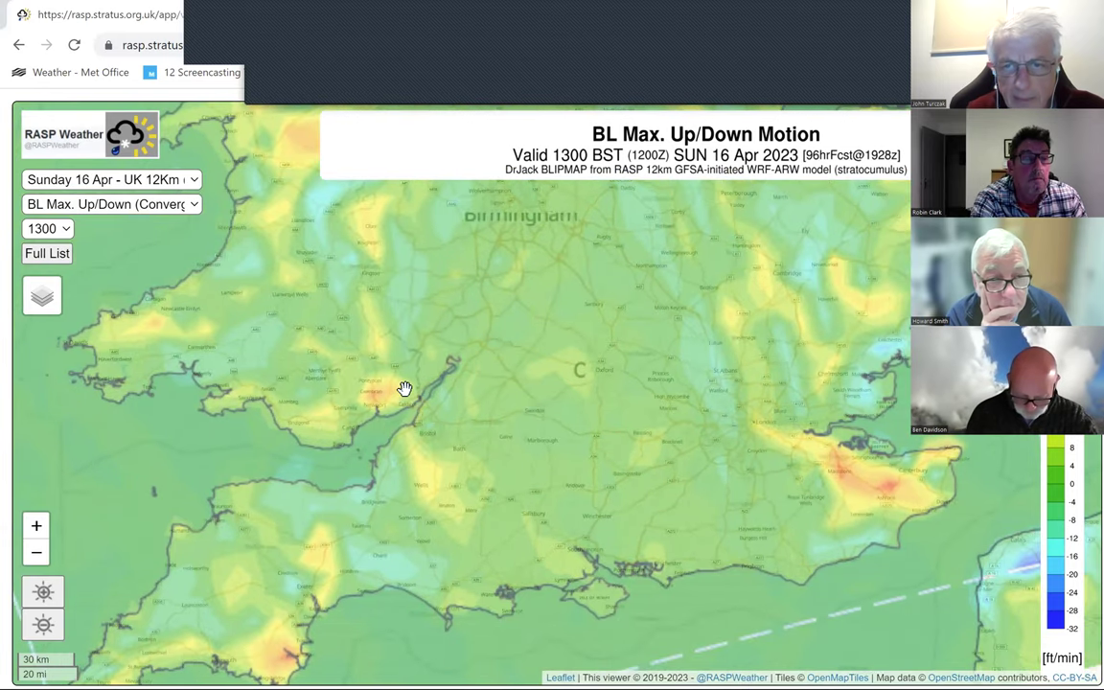
Advance Sunday's convergence forecast hourly from 1300 to 1700 over southern England and Wales.
key(Right)
key(Right)
key(Right)
key(Right)
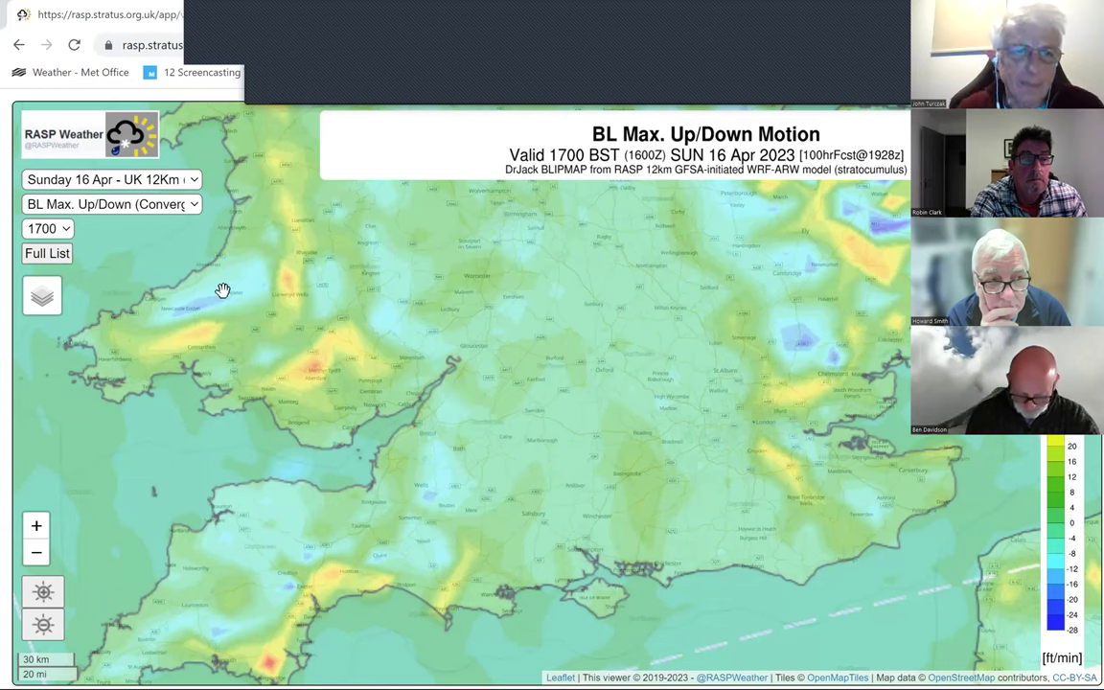
Switch to the Monday 17 Apr UK 12Km (Coarse) forecast and frame the south coast from Dorset to Sussex.
click(193, 180)
key(Up)
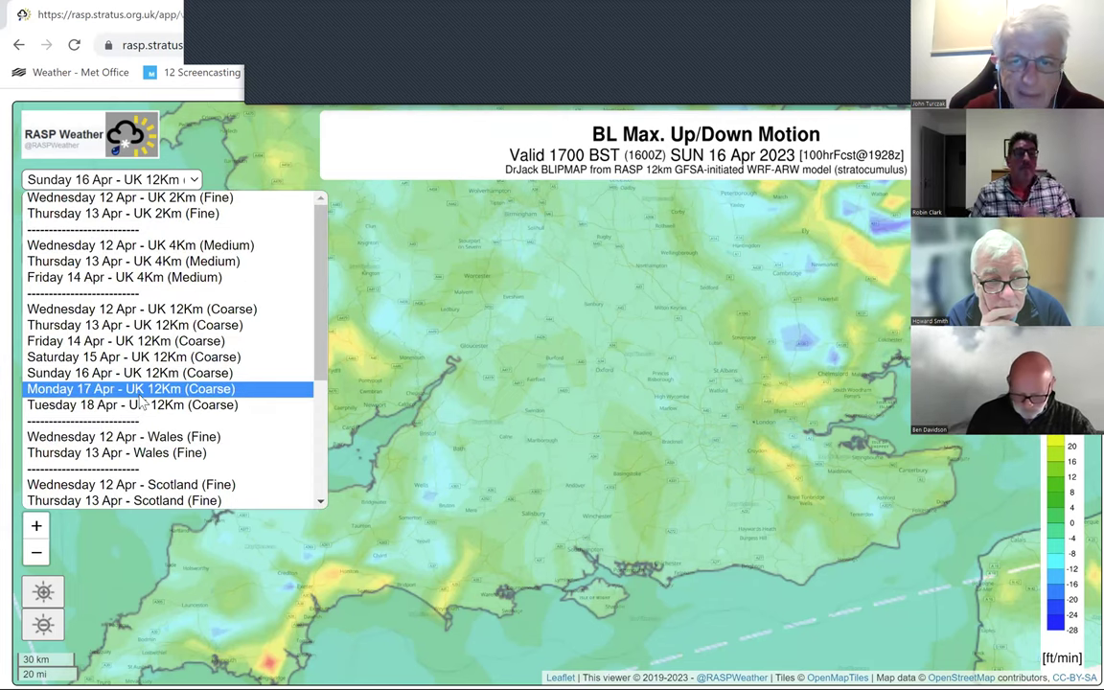
key(Return)
scroll(387, 478, up, 2)
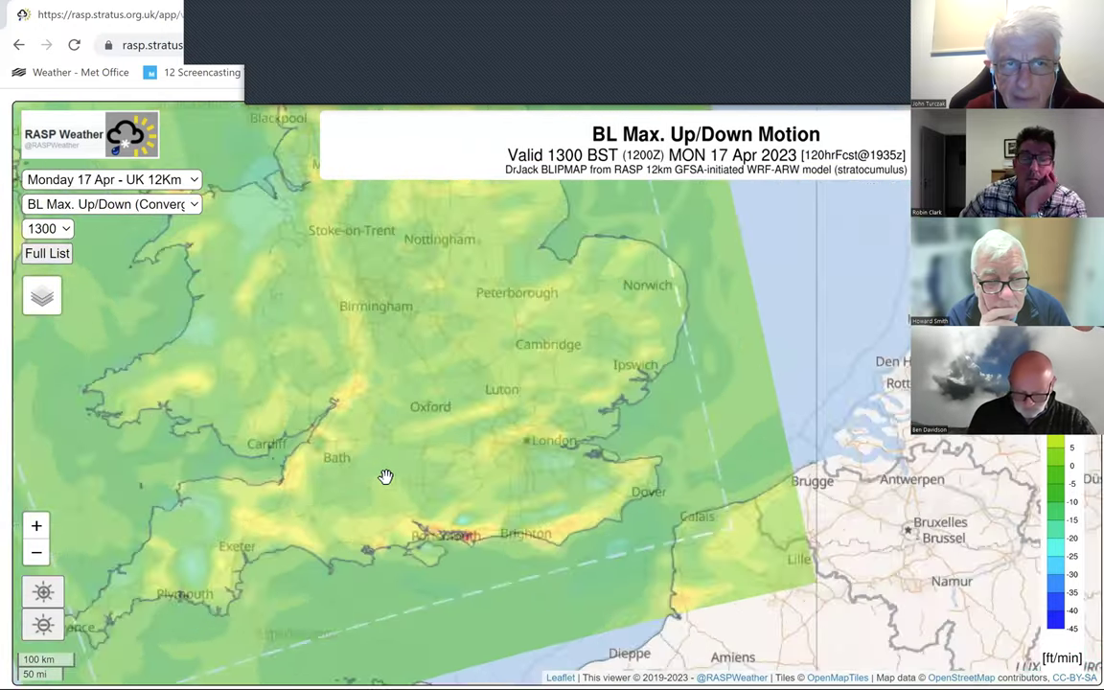
scroll(385, 477, up, 2)
drag(469, 520, 278, 343)
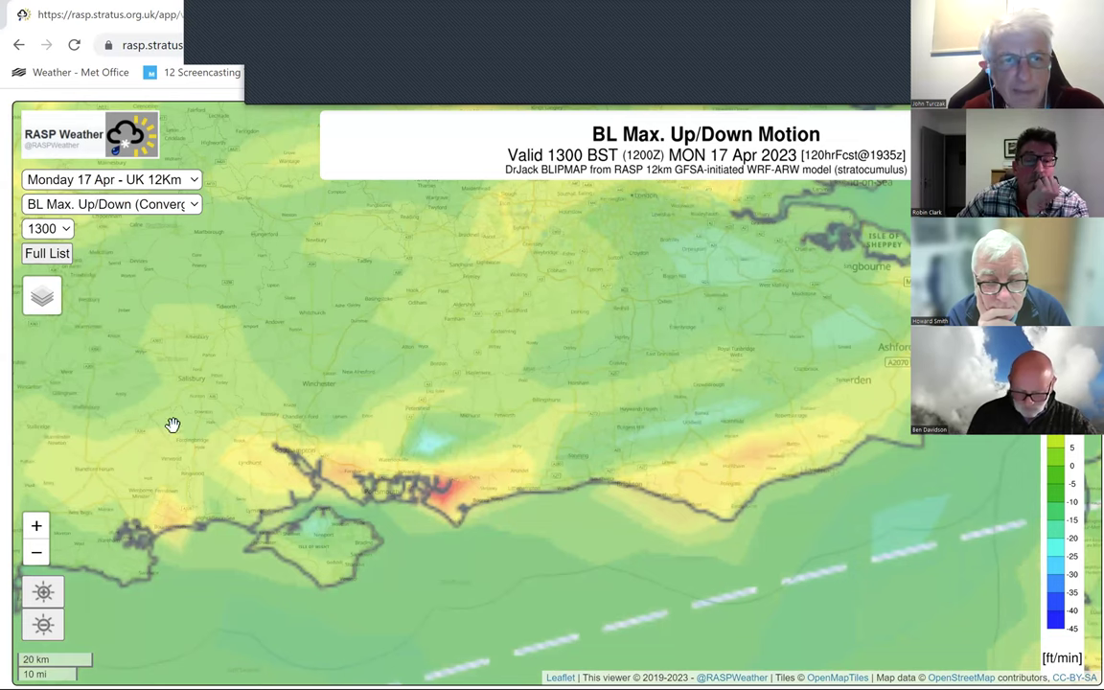
Set Monday's convergence forecast time to 1100 and look over the area between the south coast and London.
click(63, 228)
key(Return)
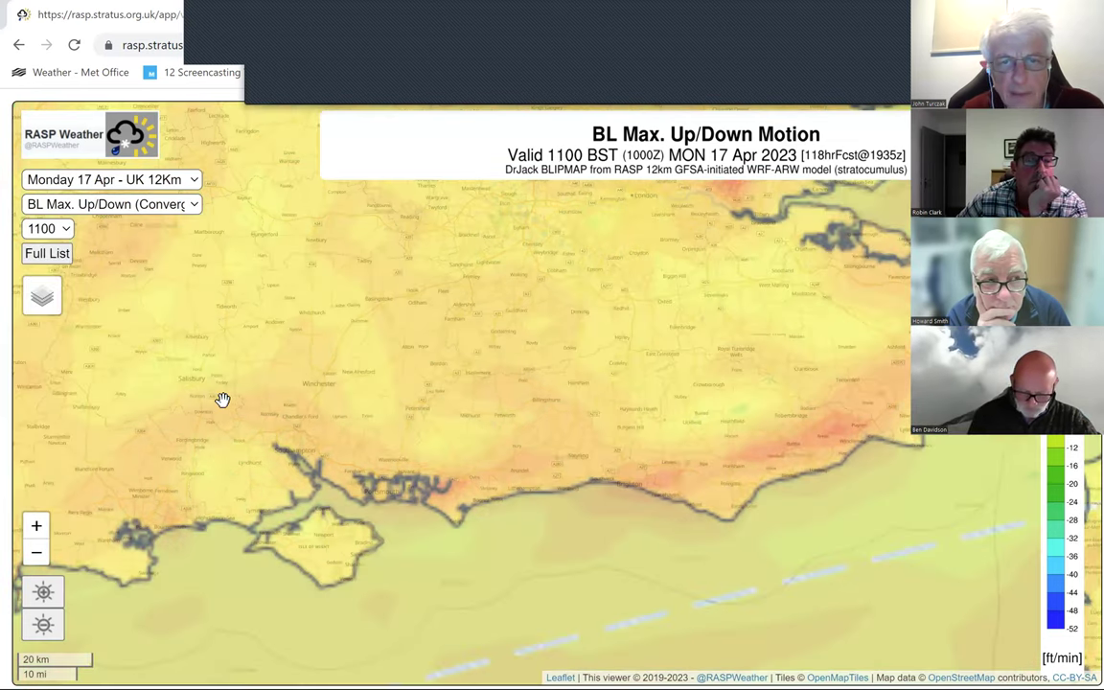
drag(365, 370, 251, 386)
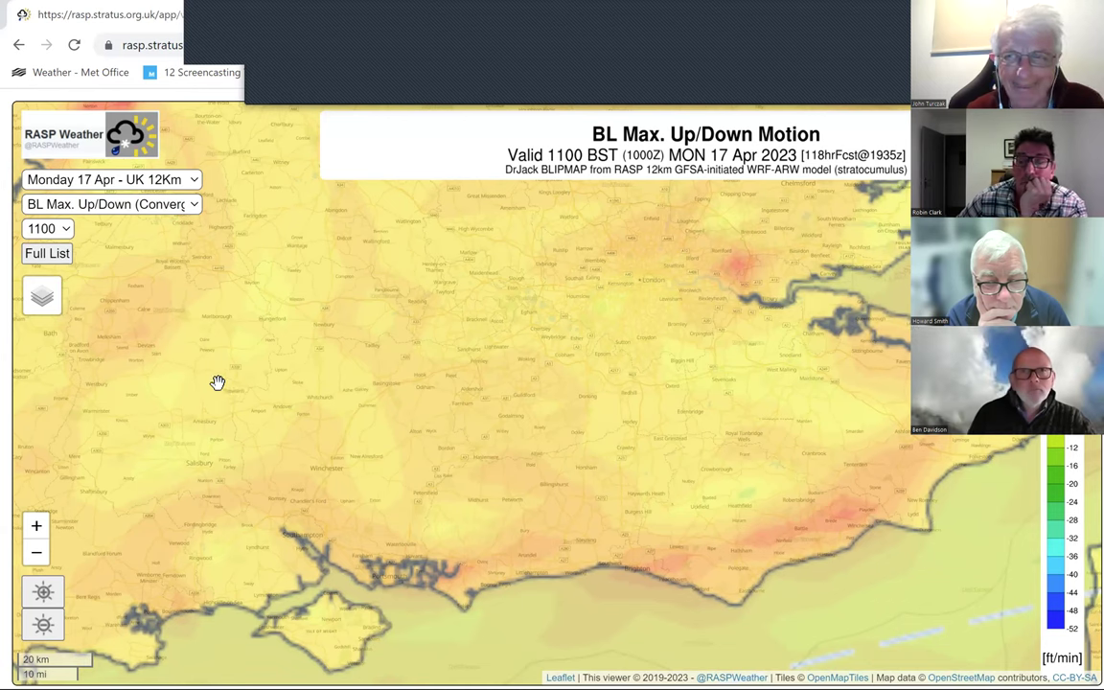
Advance Monday's convergence forecast hourly from 1100 to 1700 to follow its development over south-east England.
key(Right)
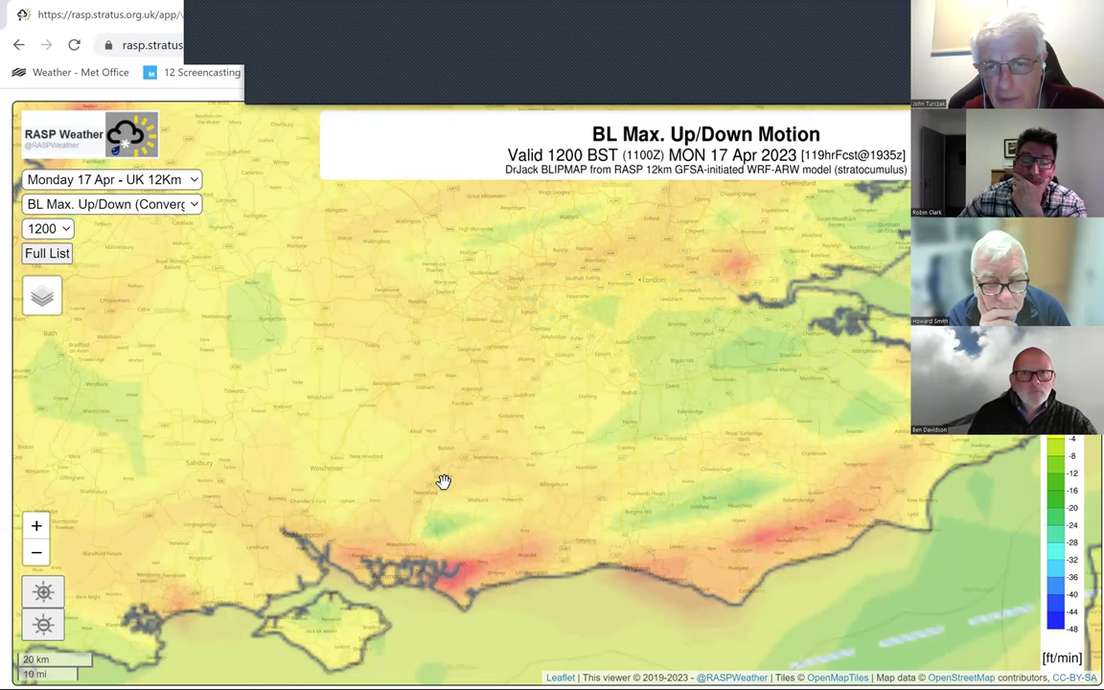
key(Right)
key(Right)
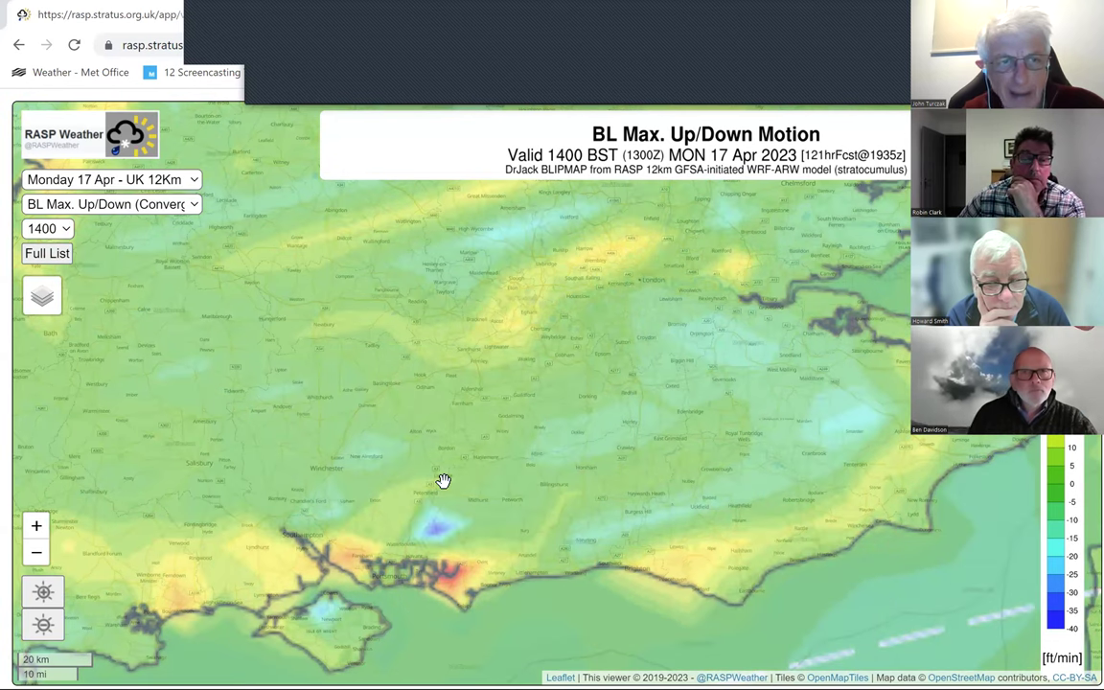
key(Right)
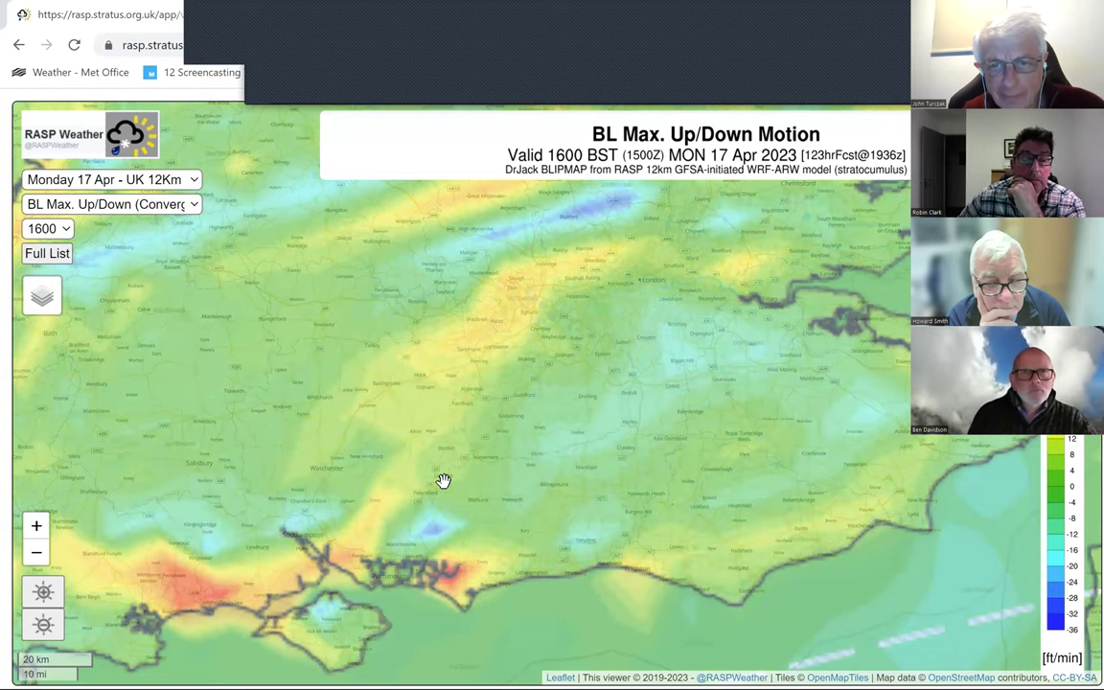
key(Right)
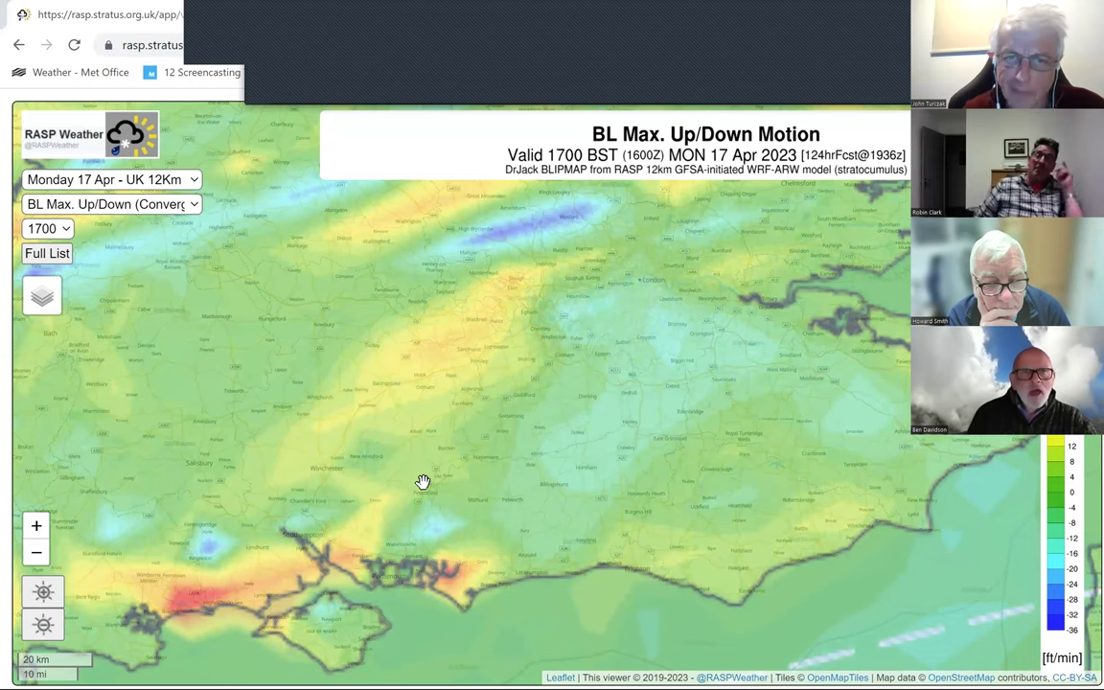
Inspect Monday's 1700 convergence from Dorset eastwards, closing in on the Sussex coast.
click(68, 234)
drag(434, 508, 616, 455)
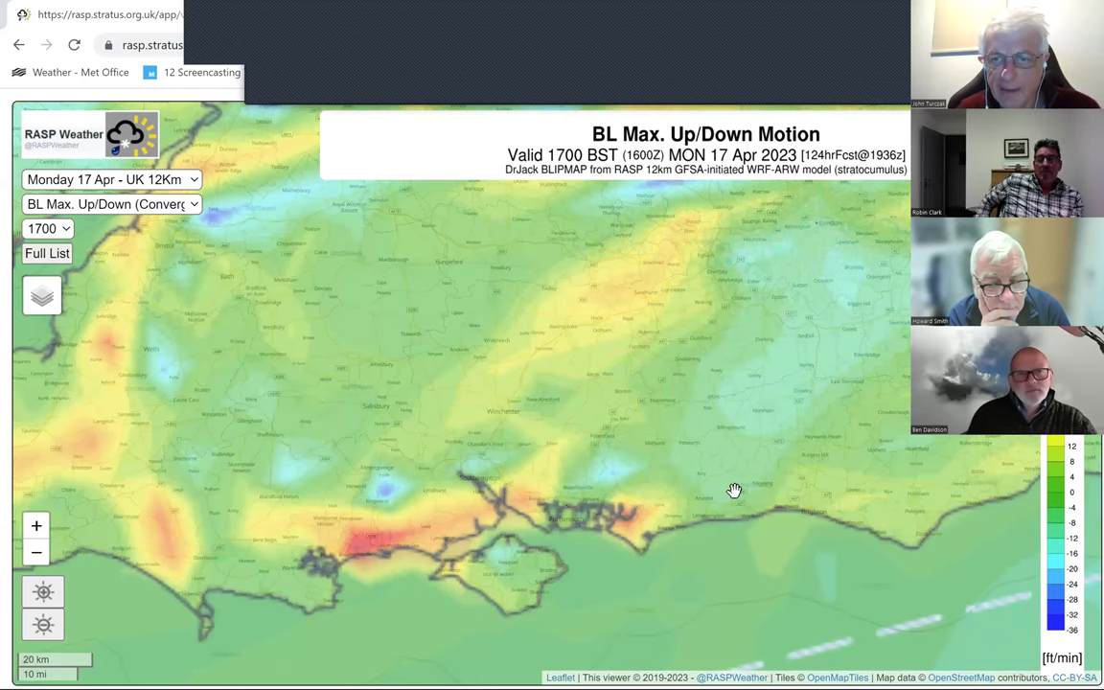
drag(734, 493, 463, 496)
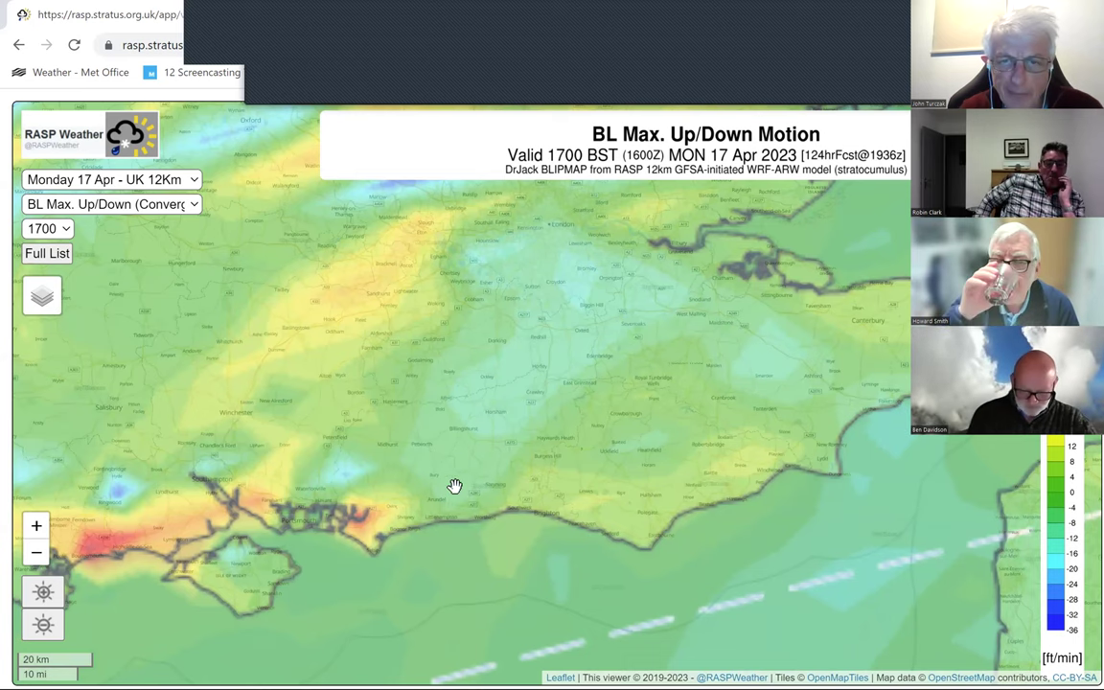
scroll(450, 487, up, 1)
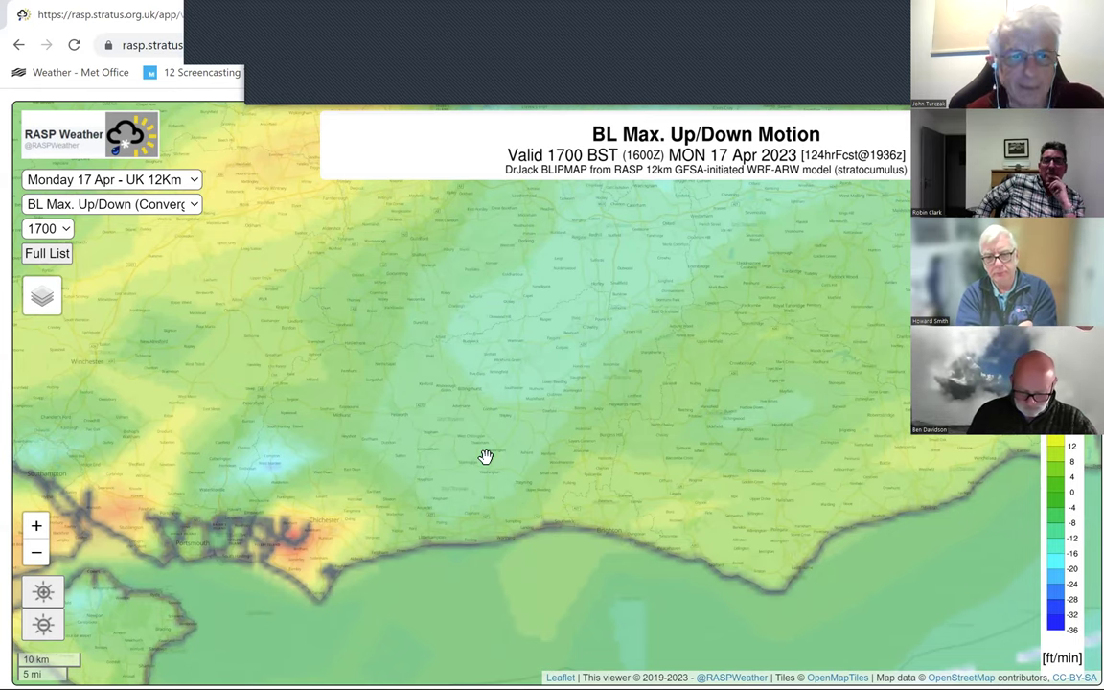
Advance Monday's convergence forecast past the last hour to 0700 and view it across southern England.
key(Right)
key(Right)
key(Right)
drag(666, 426, 641, 473)
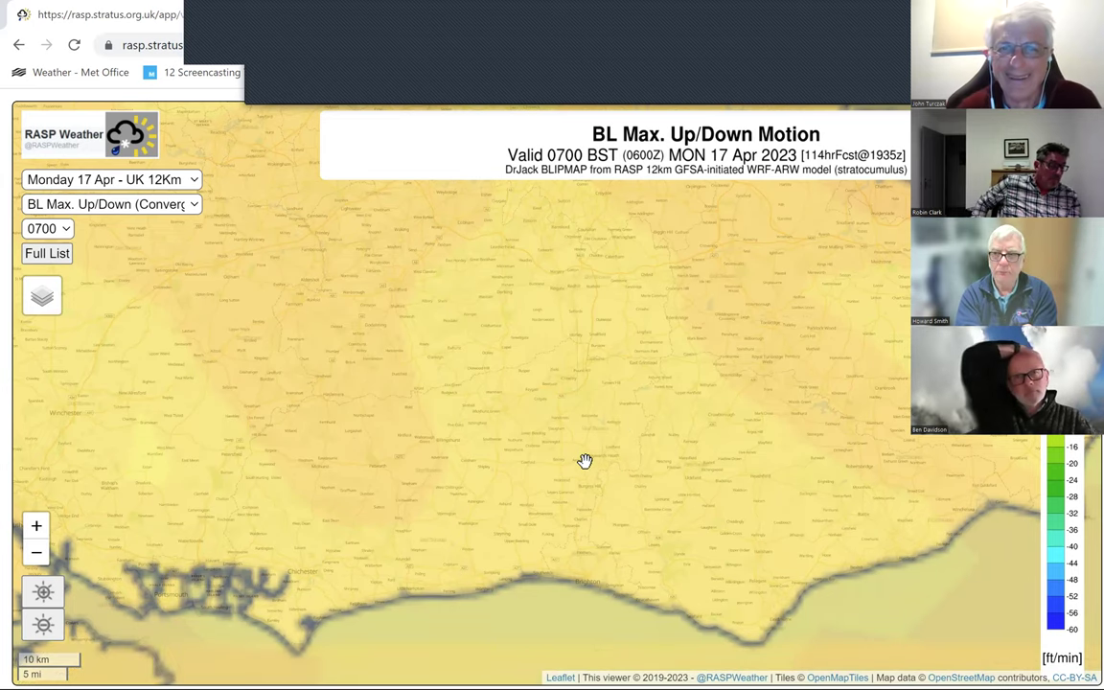
scroll(584, 462, down, 2)
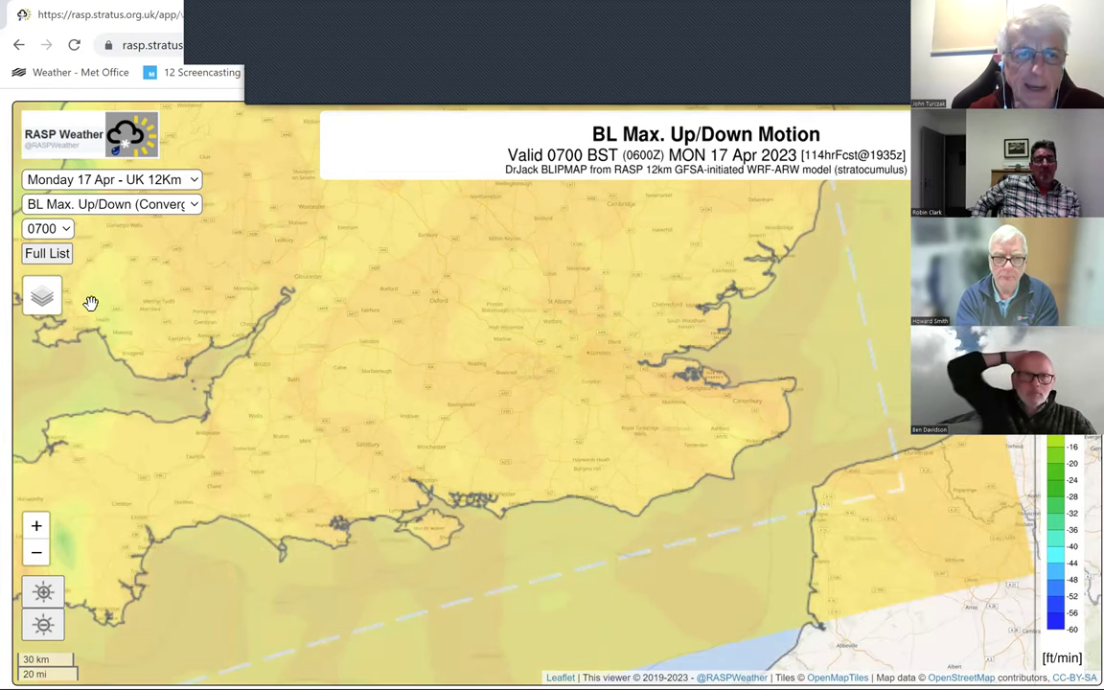
Return to the BlipSpot Maker page and look over its turn point options and generated links.
key(alt+Left)
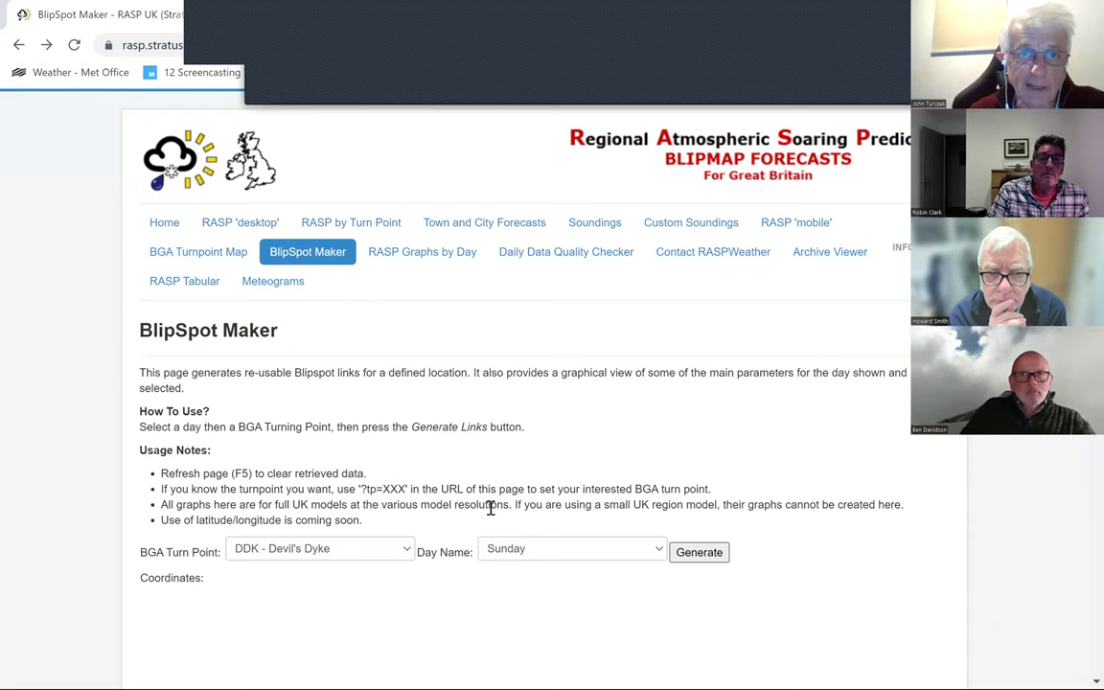
scroll(475, 532, down, 2)
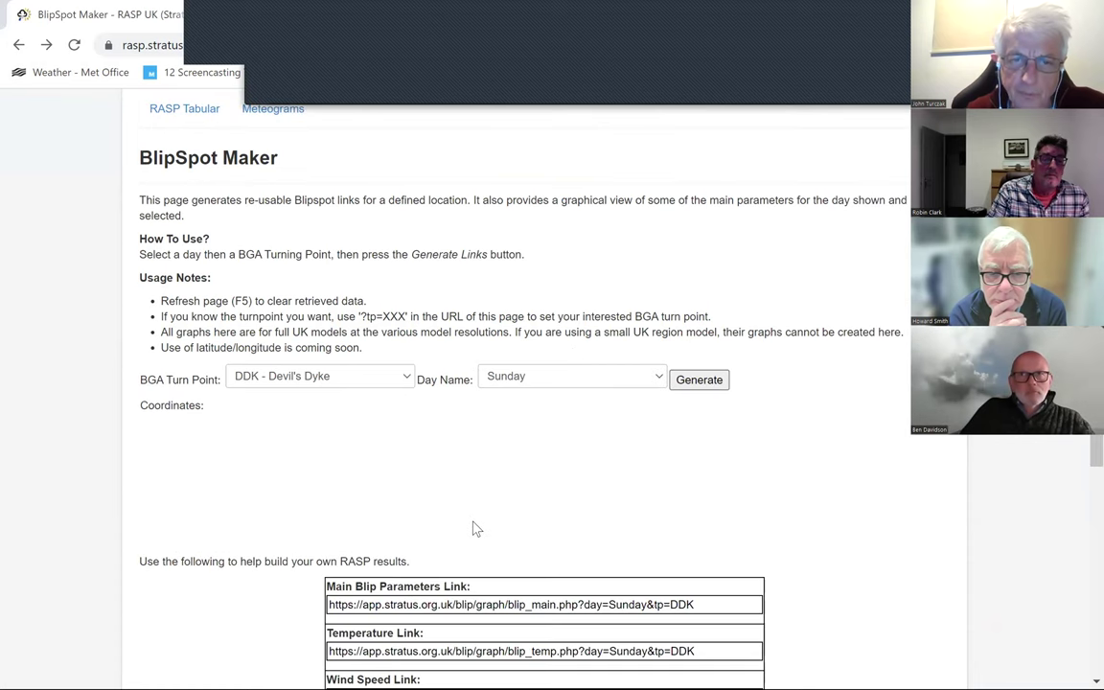
scroll(476, 517, up, 2)
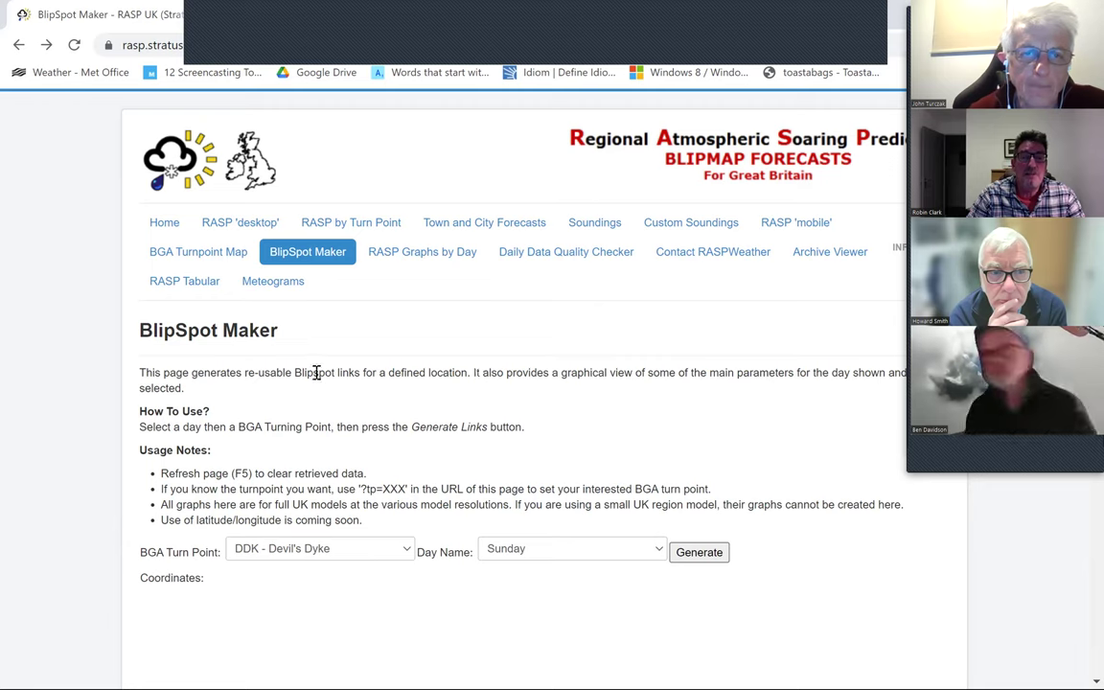
Open RASP by Turn Point and get the Wednesday 12 Apr results for ABL - Aberfoyle.
click(352, 226)
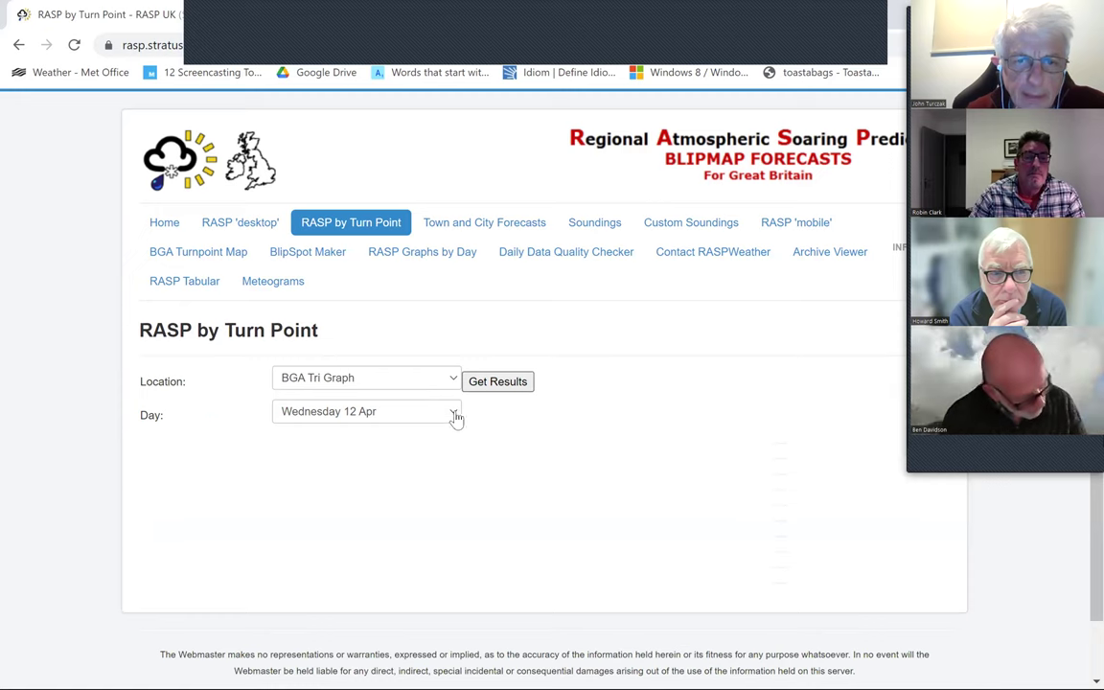
click(451, 419)
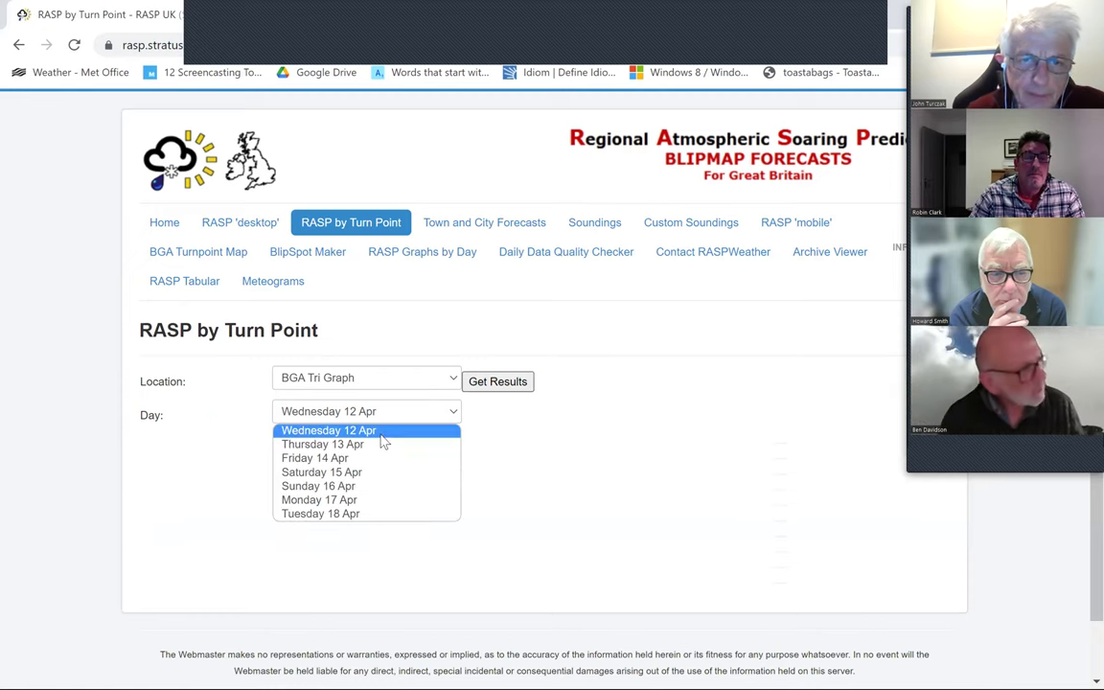
click(447, 383)
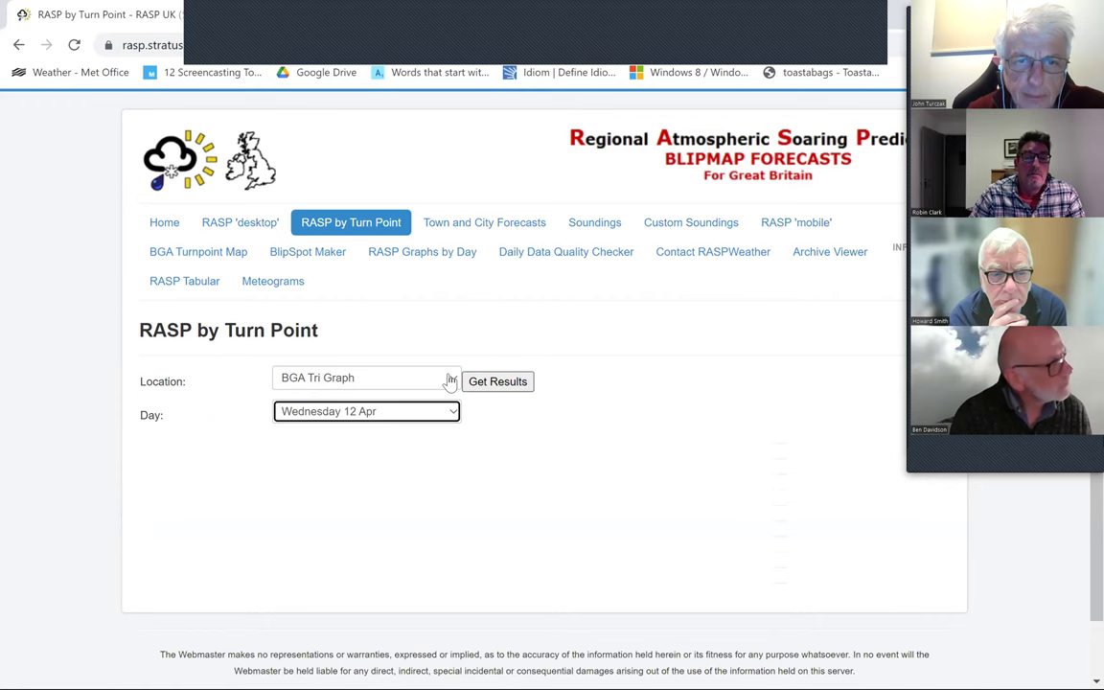
click(449, 381)
click(377, 508)
click(499, 386)
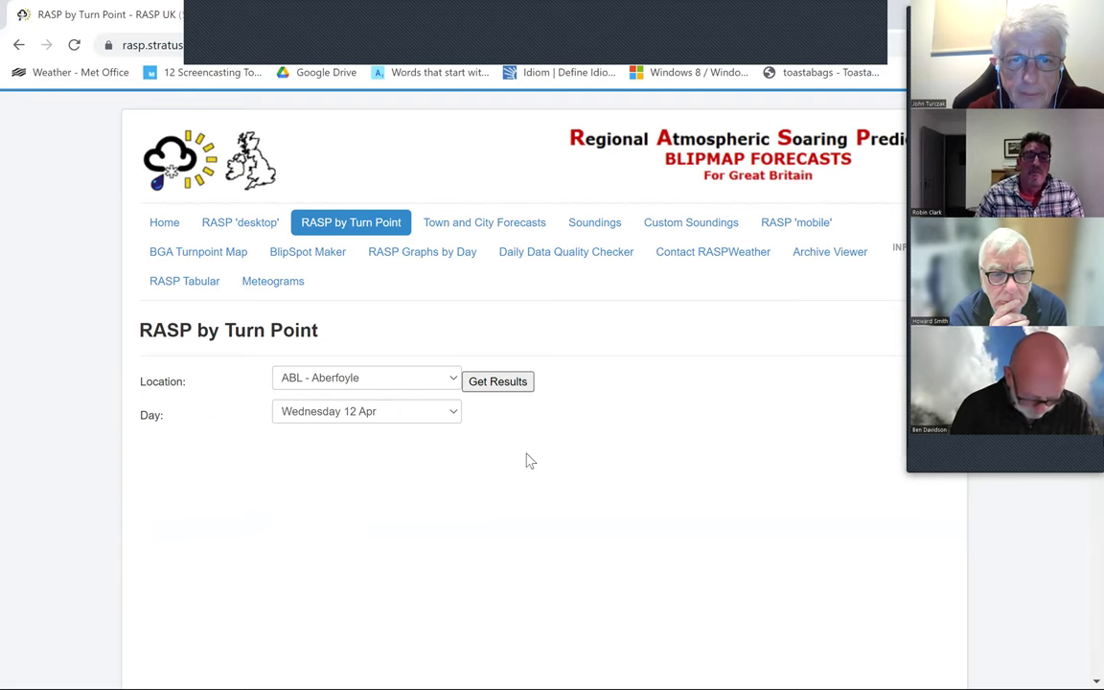
Examine the Aberfoyle graph of boundary layer top, thermal height, cloud base, thermal strength and wind.
scroll(525, 470, down, 5)
scroll(531, 446, up, 4)
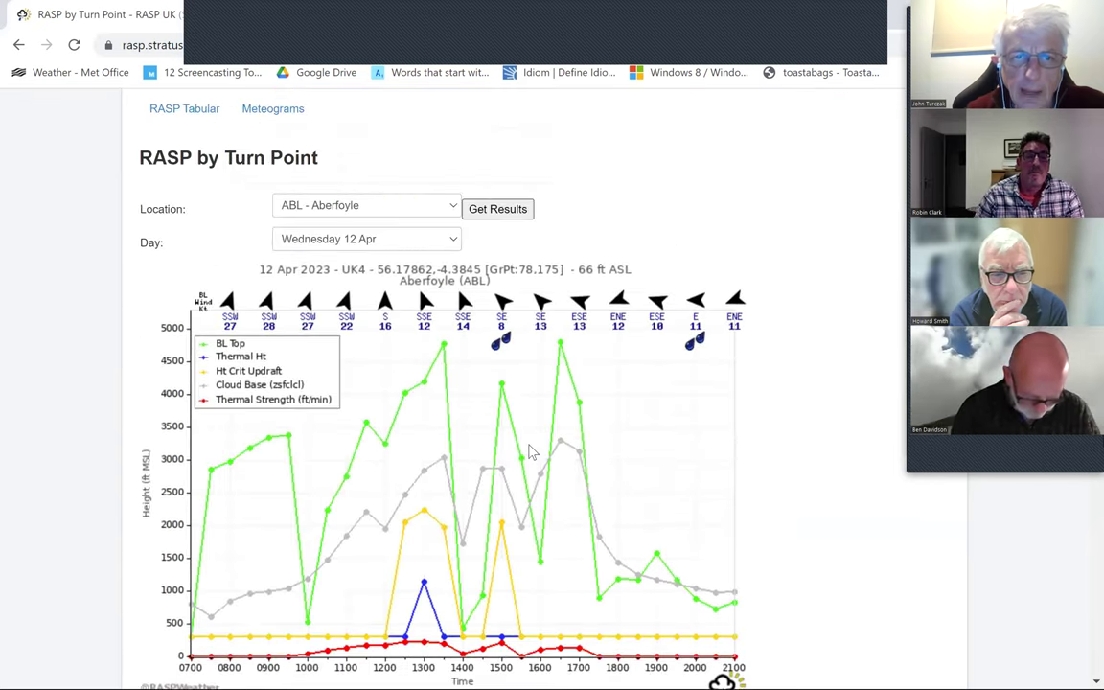
scroll(532, 456, up, 2)
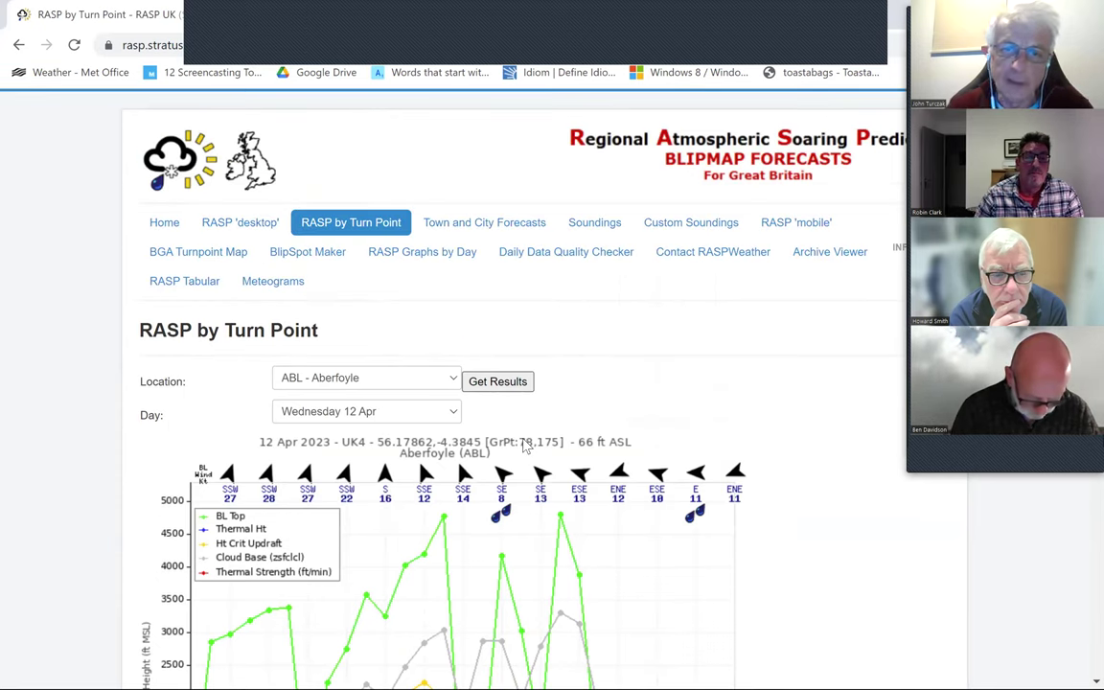
scroll(518, 448, down, 2)
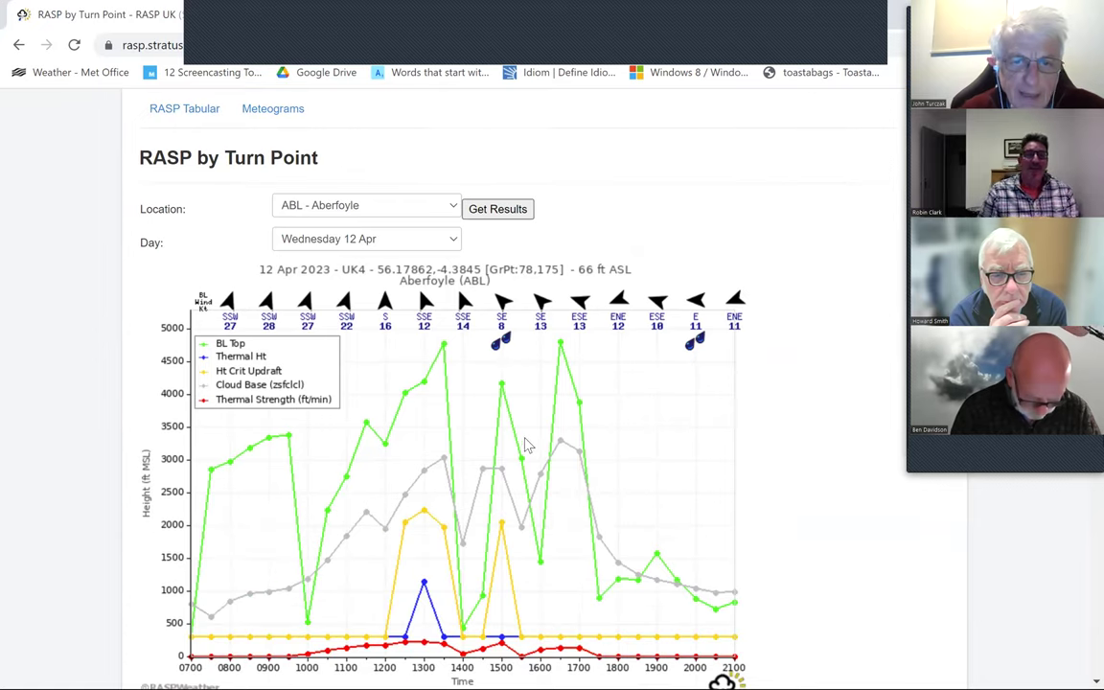
Reopen BlipSpot Maker to review its usage notes, turn point options and link fields, and return to RASP by Turn Point.
scroll(526, 451, up, 1)
scroll(525, 455, up, 1)
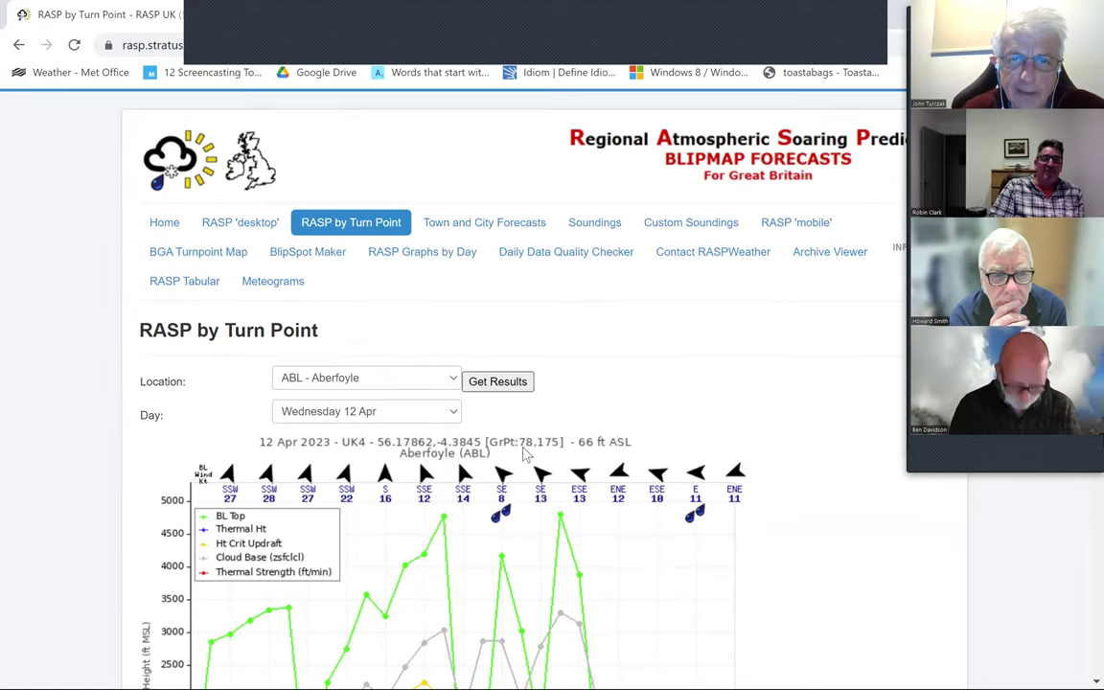
click(304, 261)
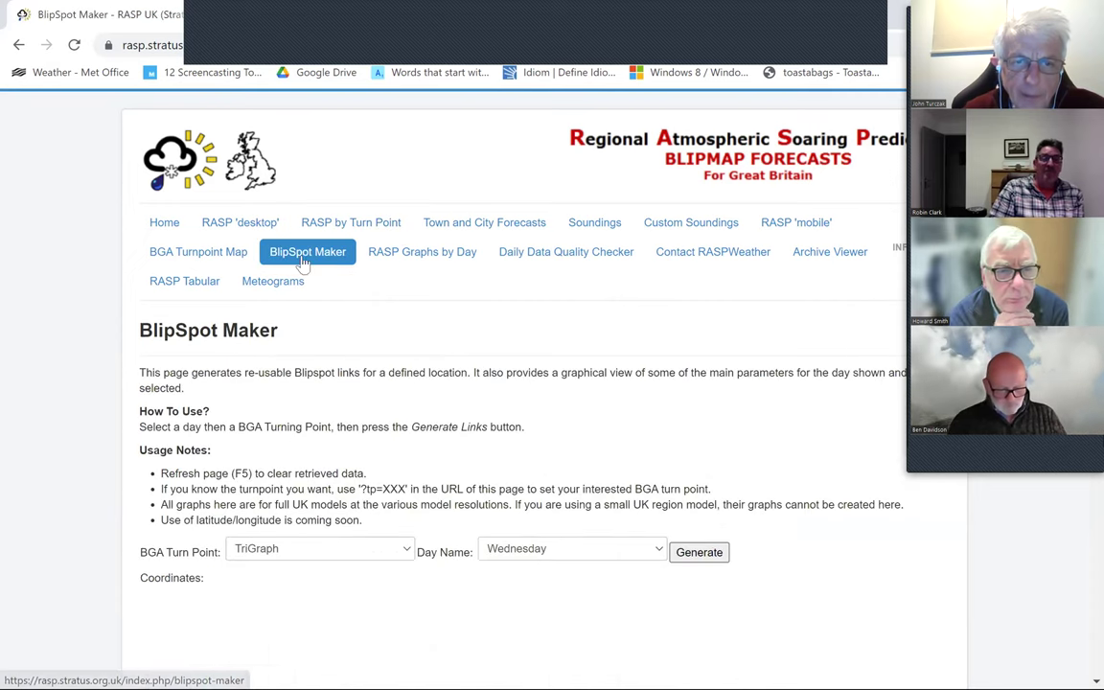
scroll(427, 398, down, 1)
scroll(427, 398, down, 2)
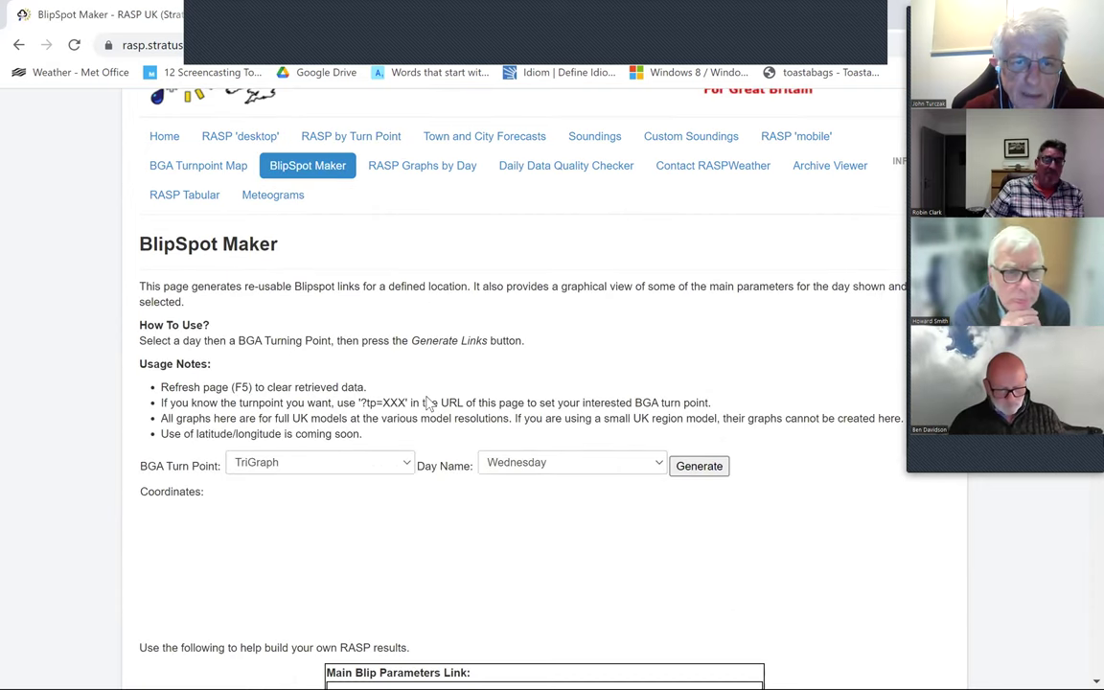
scroll(423, 399, down, 3)
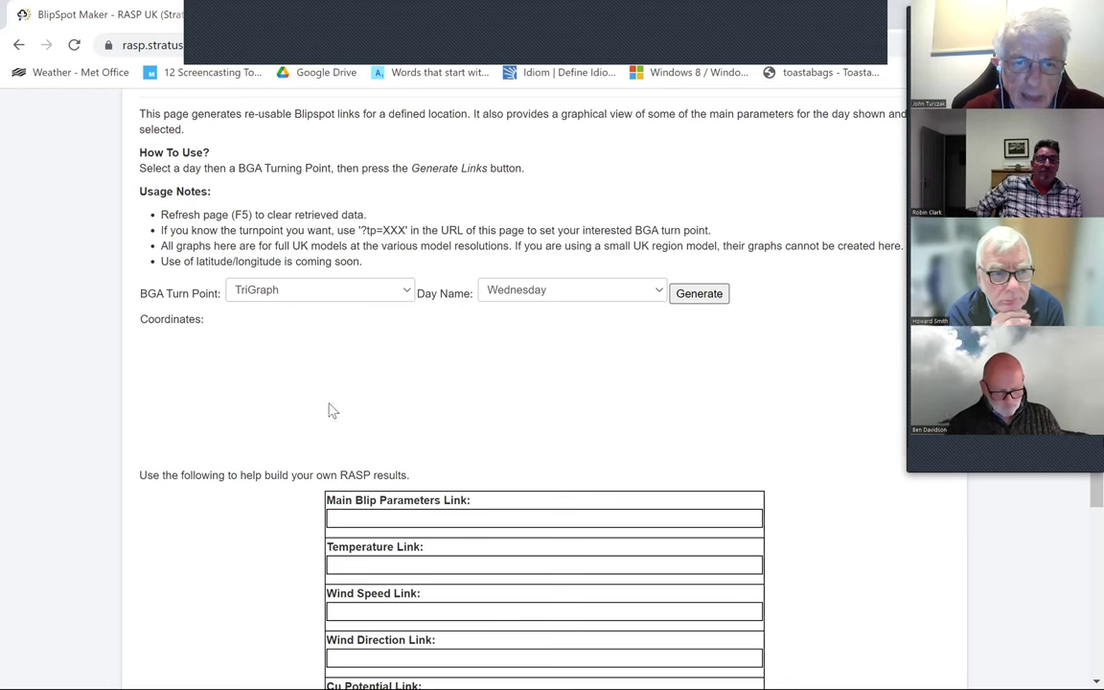
scroll(429, 468, down, 3)
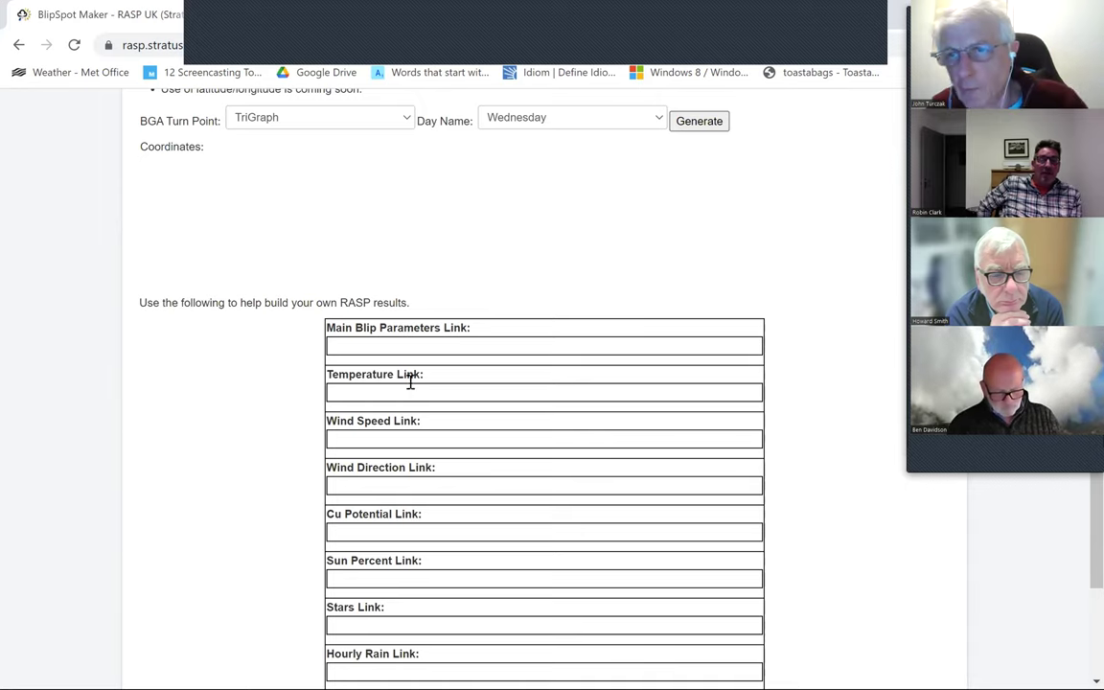
scroll(430, 371, up, 3)
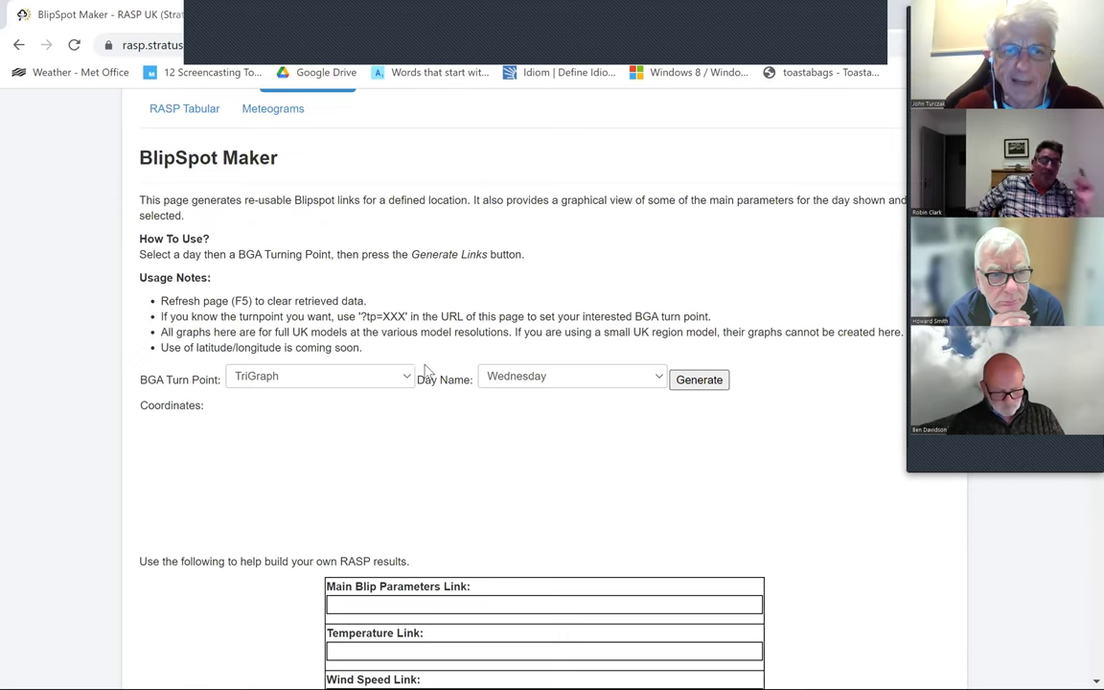
scroll(428, 369, up, 1)
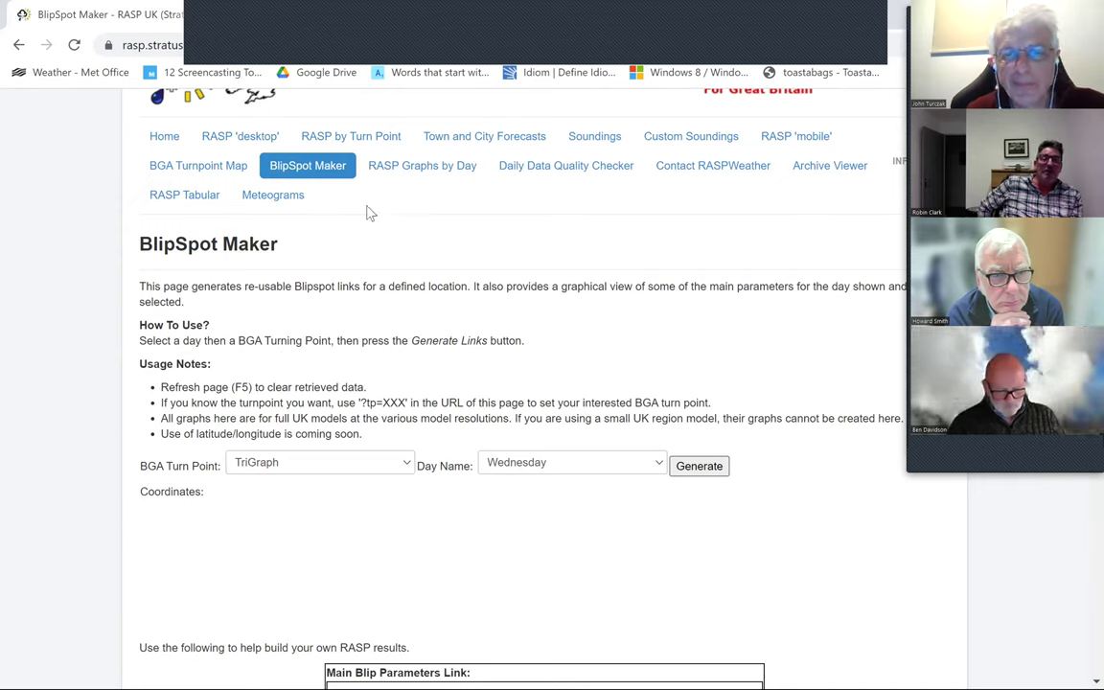
click(347, 144)
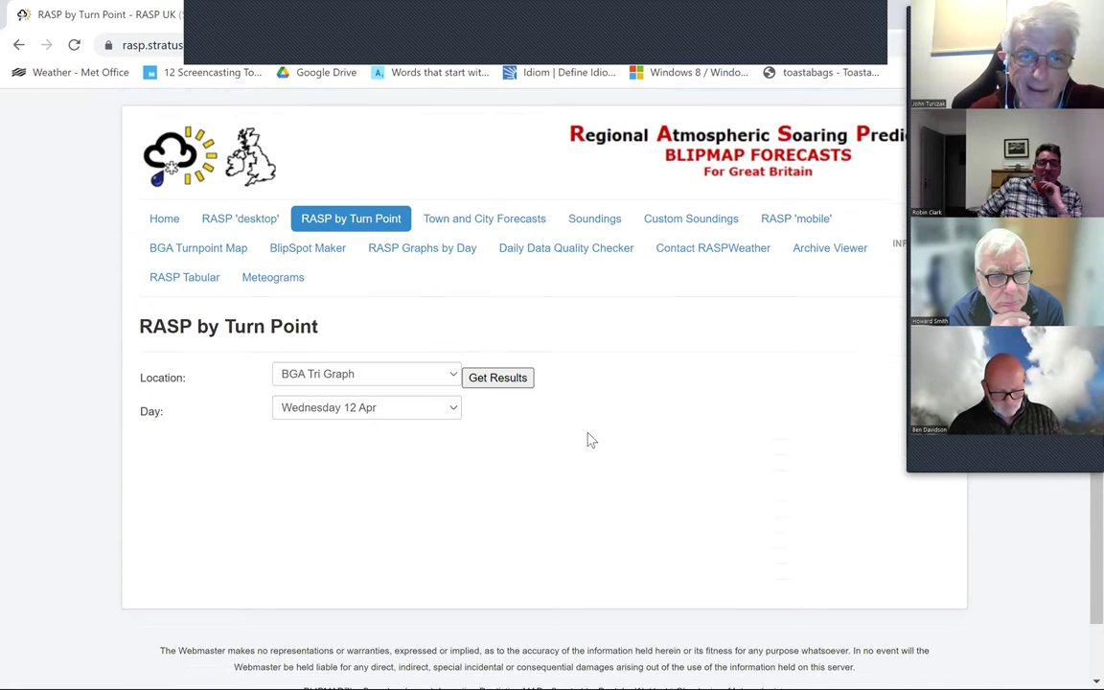
scroll(589, 437, down, 1)
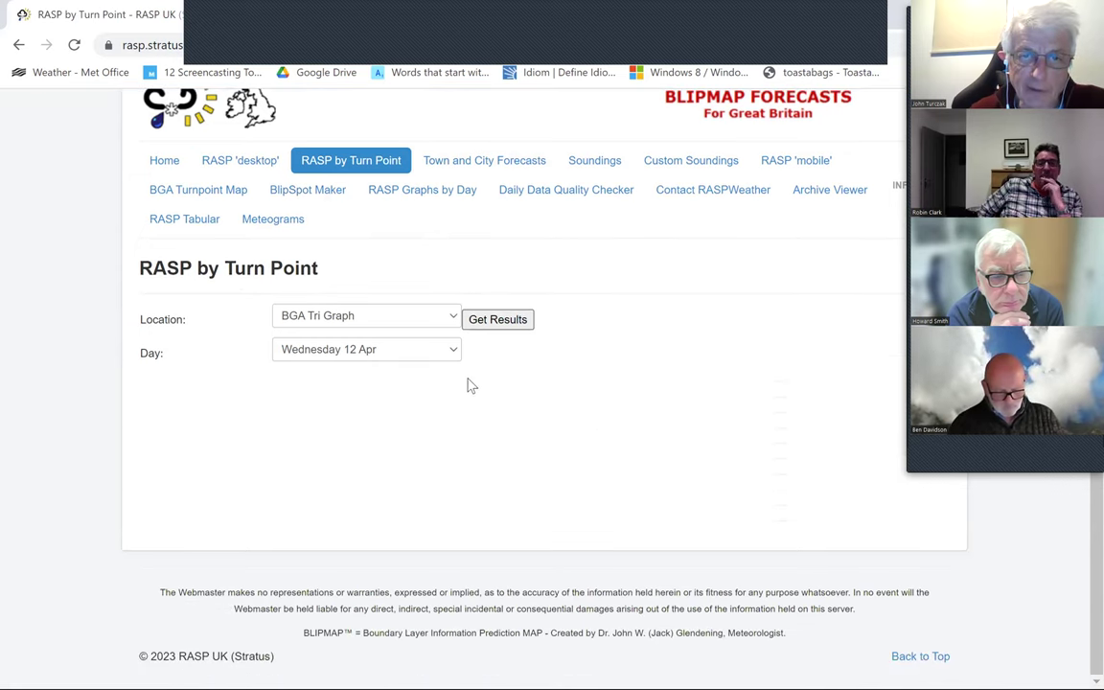
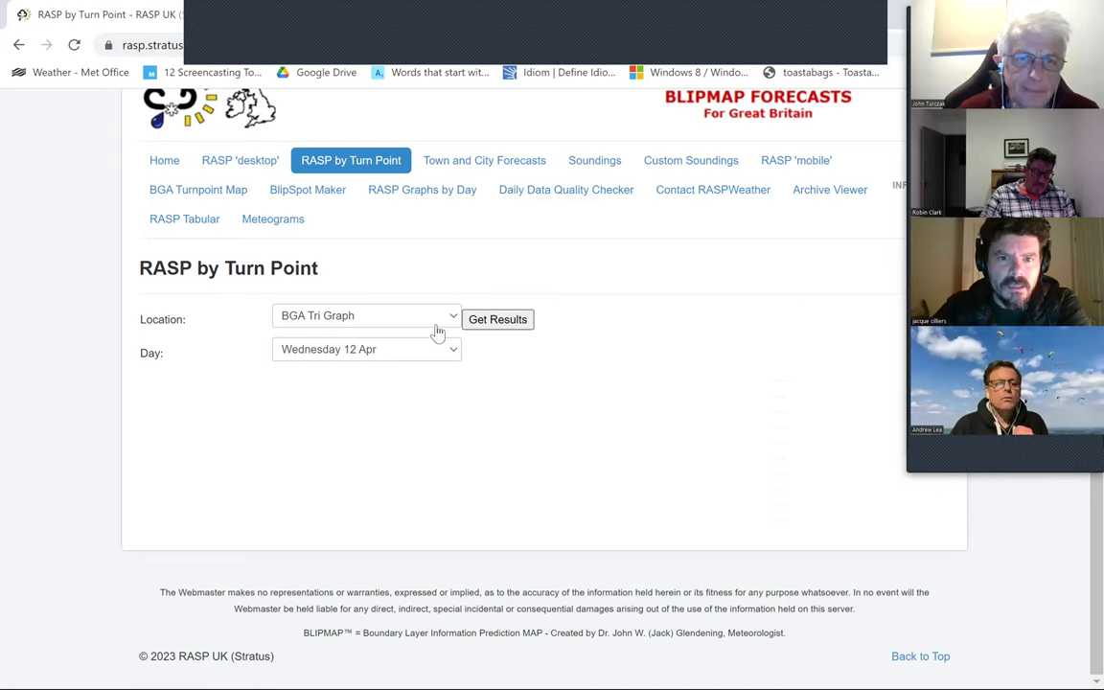
Open BlipSpot Maker and browse its BGA turn points starting with D and K, stopping at KDL - Kendal.
click(299, 192)
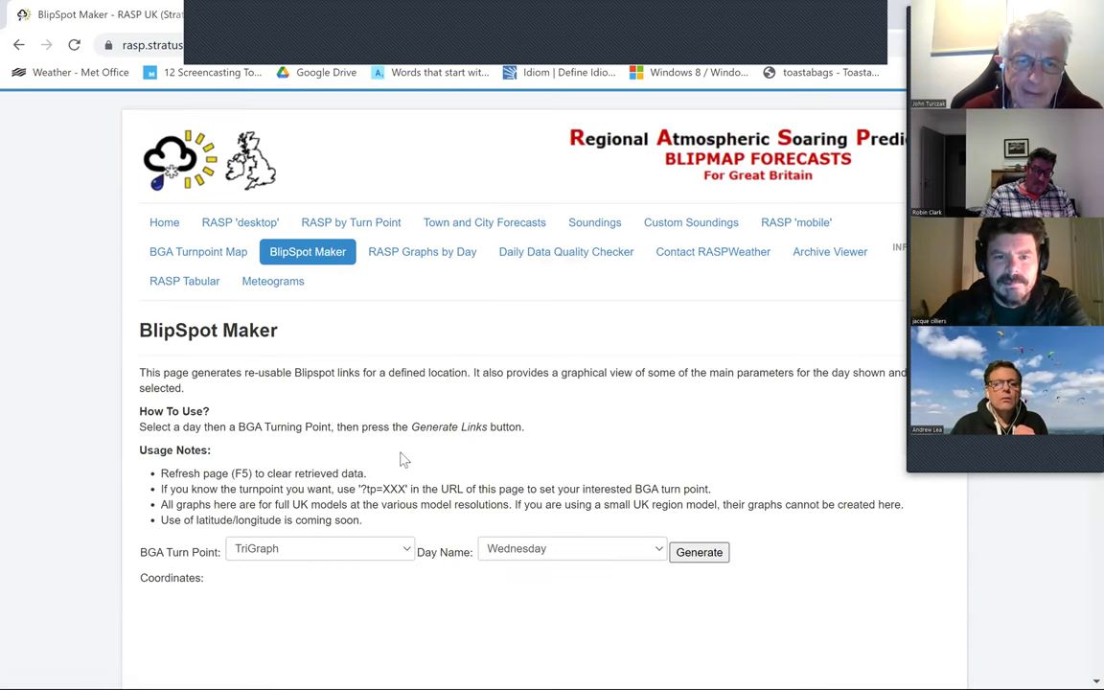
click(410, 556)
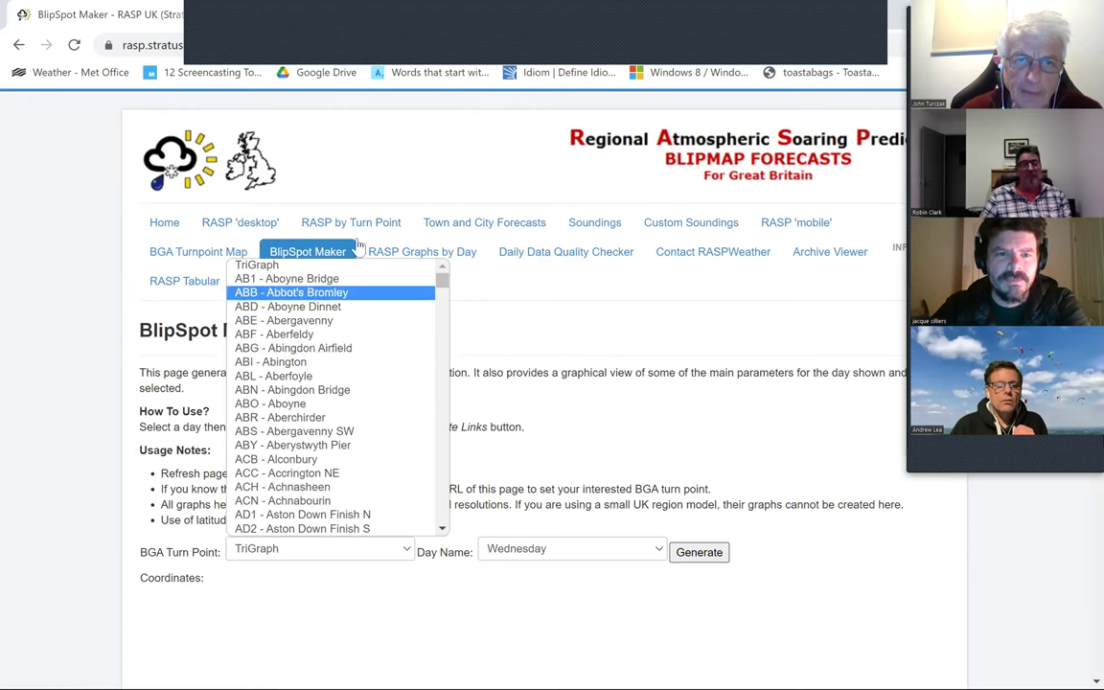
key(d)
key(Down)
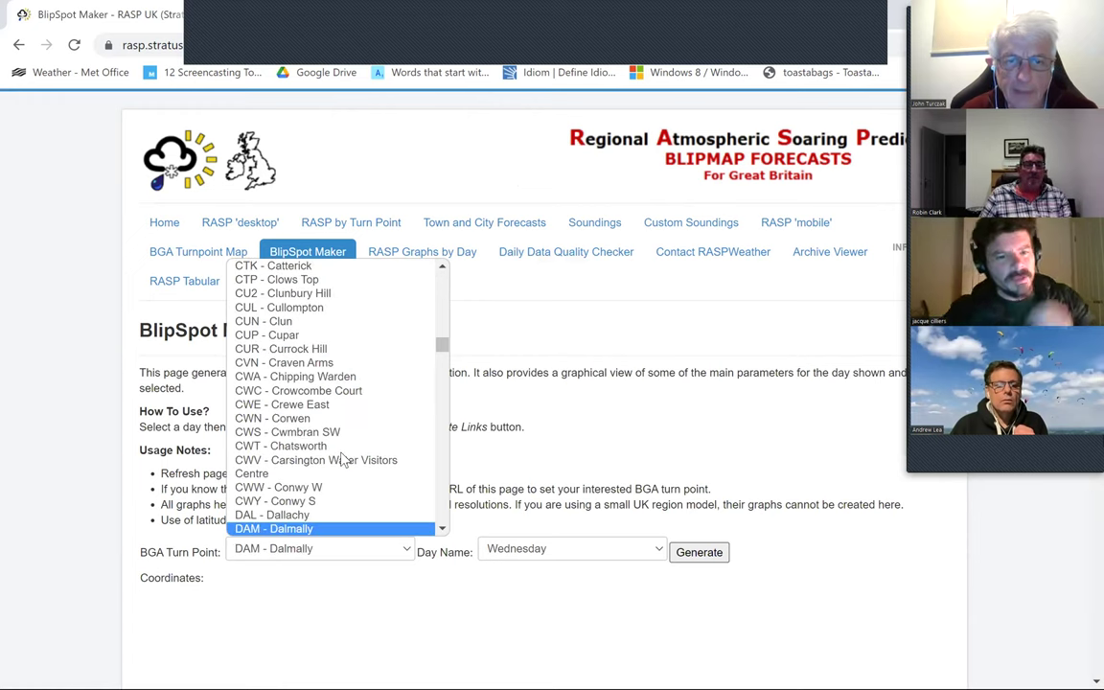
key(Down)
key(k)
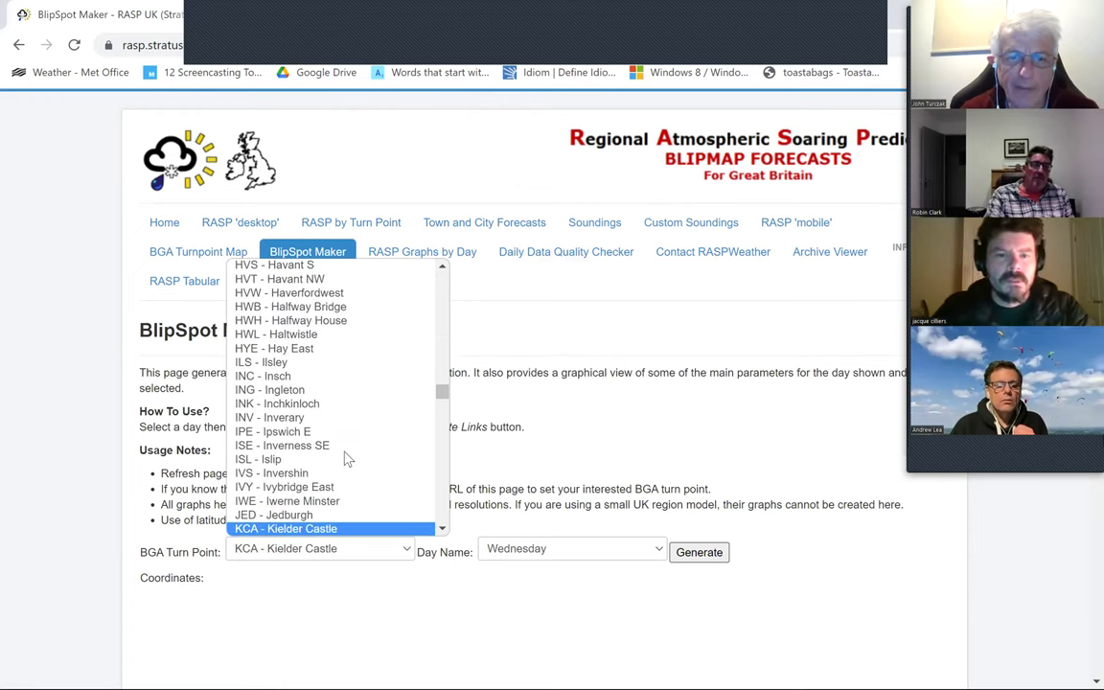
key(Down)
key(Down)
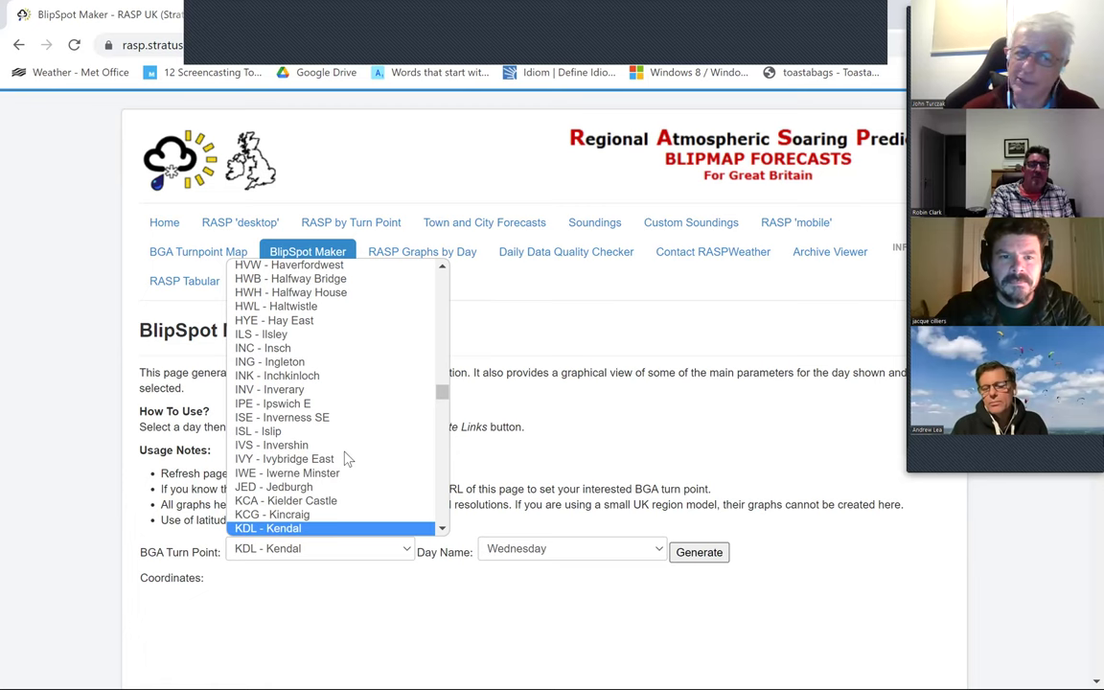
Set the BlipSpot Maker turn point to DAR - Darlington, keeping Wednesday as the day.
key(d)
key(d)
key(d)
key(d)
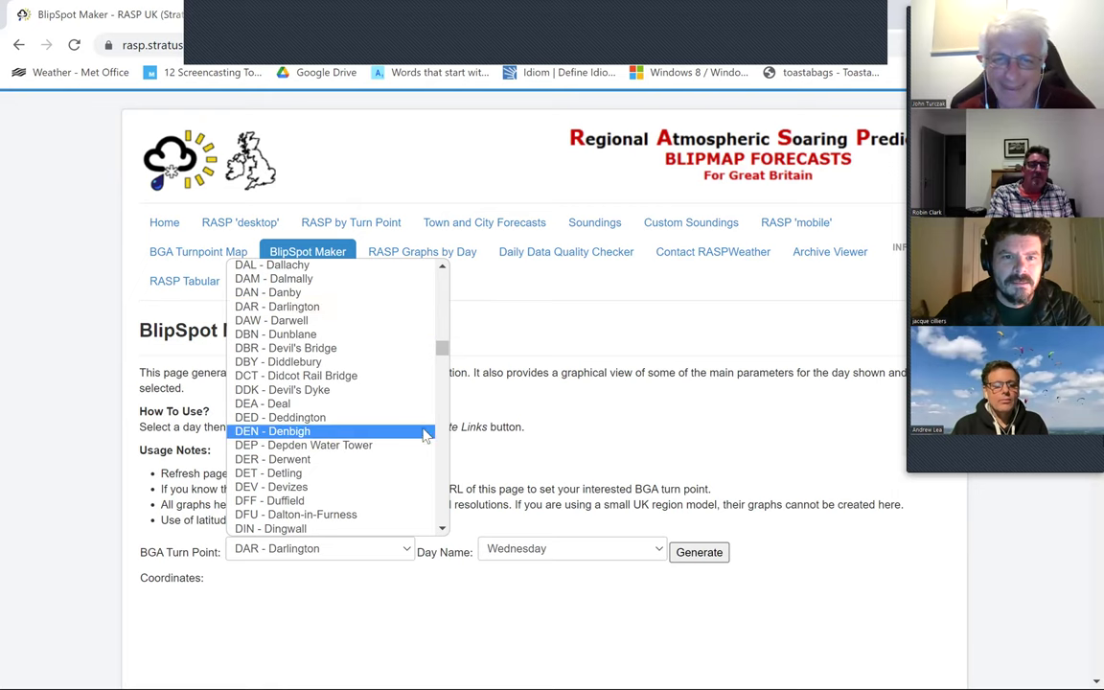
key(Escape)
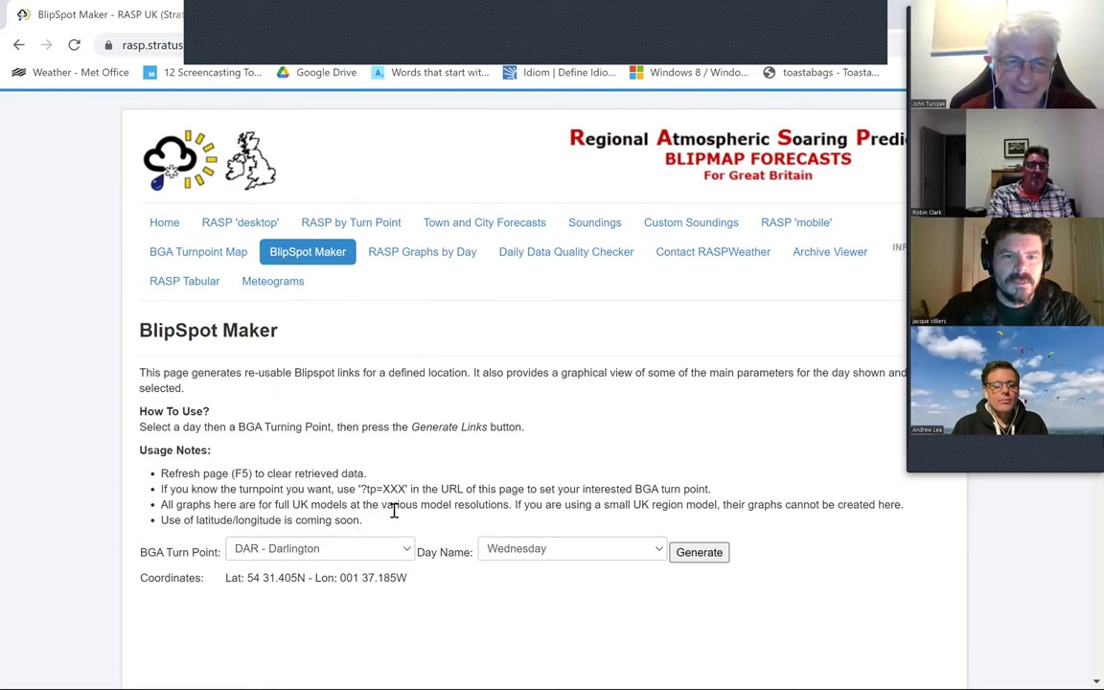
click(321, 548)
click(643, 414)
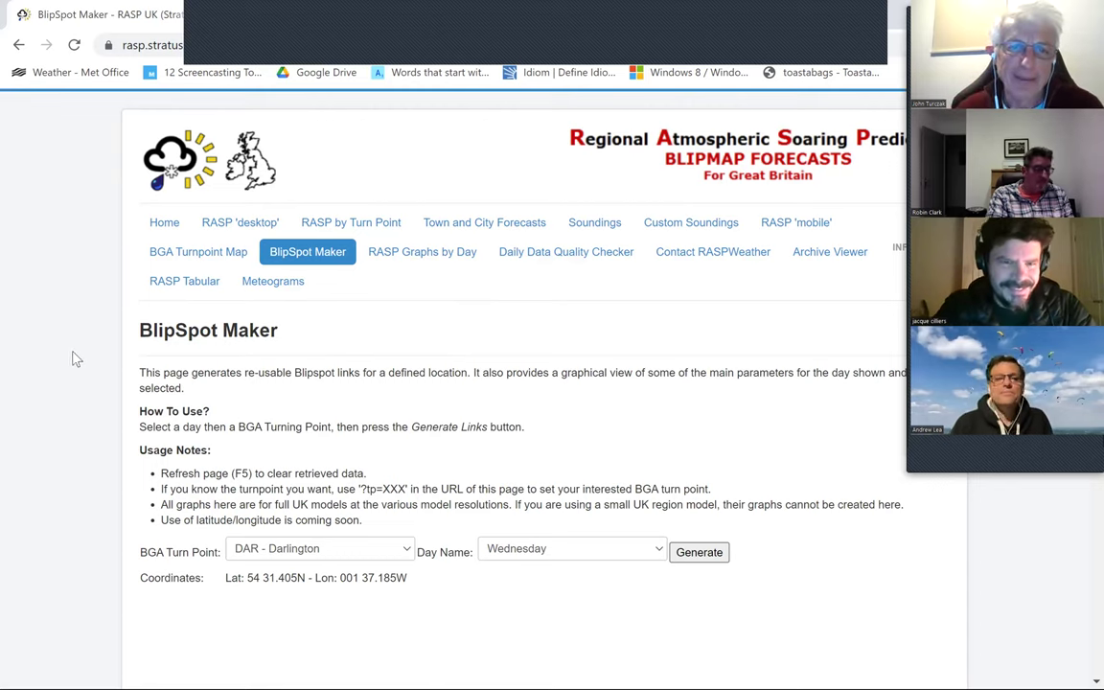
Open RASP by Turn Point and set the location to DAW - Darwell for Wednesday 12 Apr.
click(350, 227)
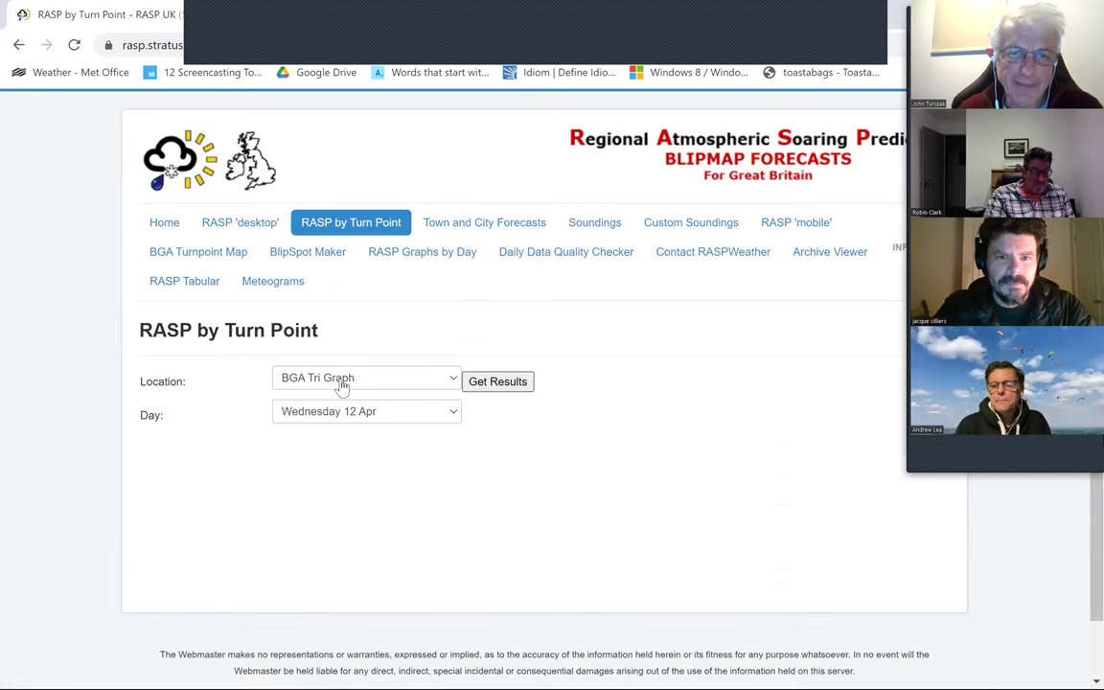
click(343, 379)
key(d)
key(Down)
key(Down)
key(Down)
key(Down)
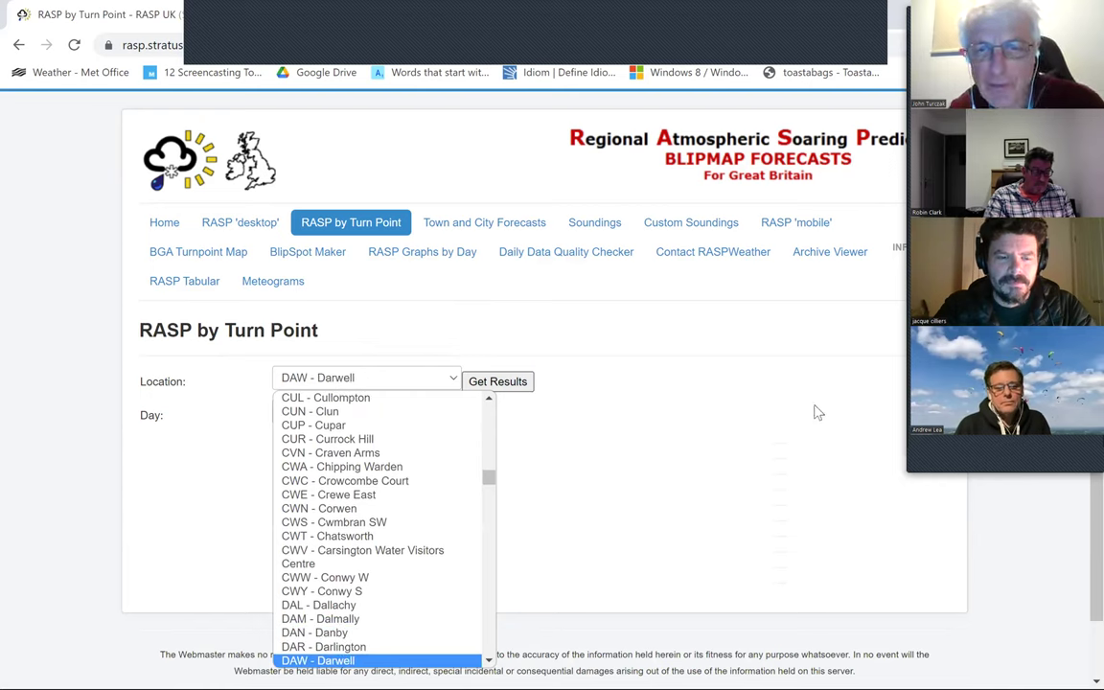
triple_click(748, 405)
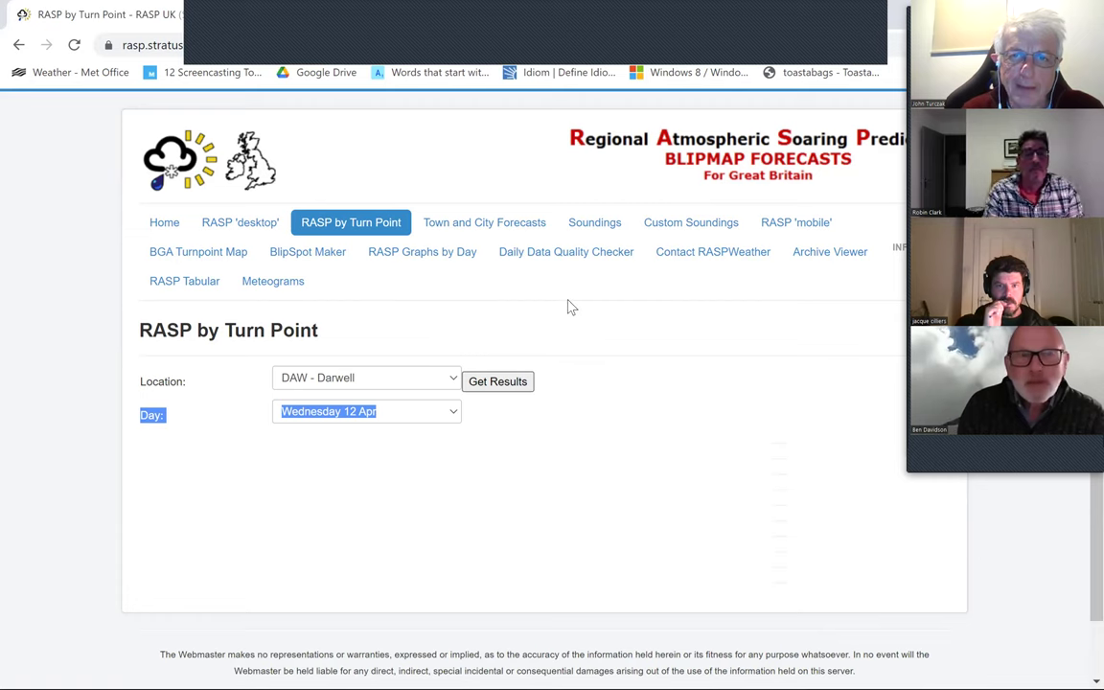
Open Soundings, advance Exeter's UK 2Km plot for Wednesday 12 Apr to 1400, and examine its temperature, cloud and wind profiles.
click(601, 235)
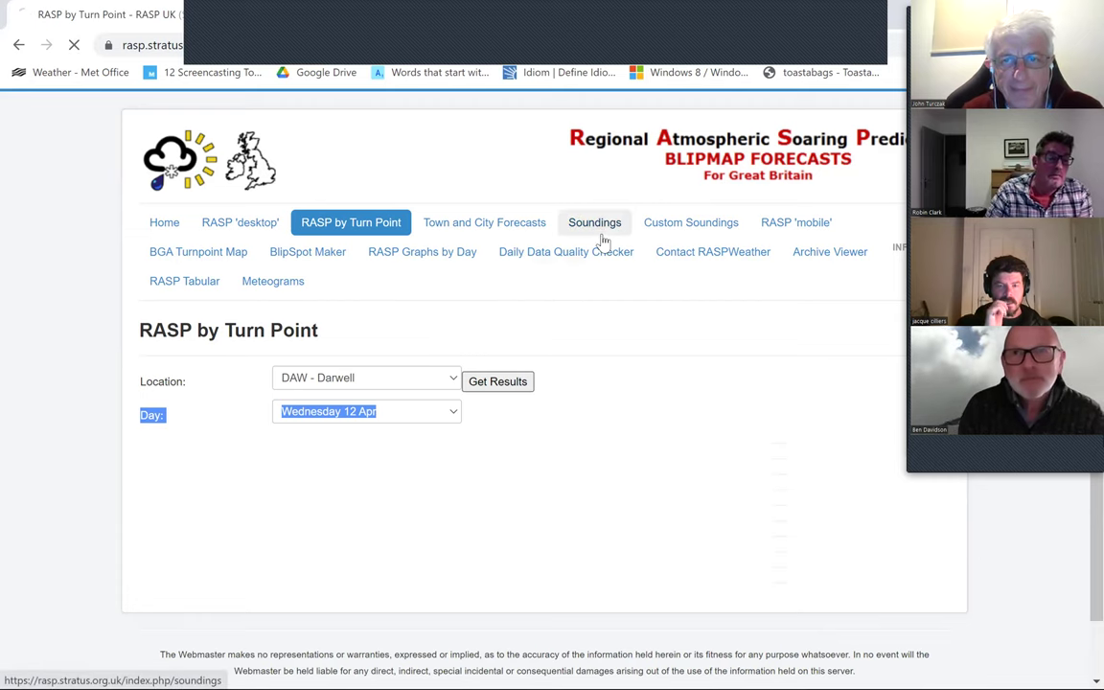
scroll(637, 477, down, 1)
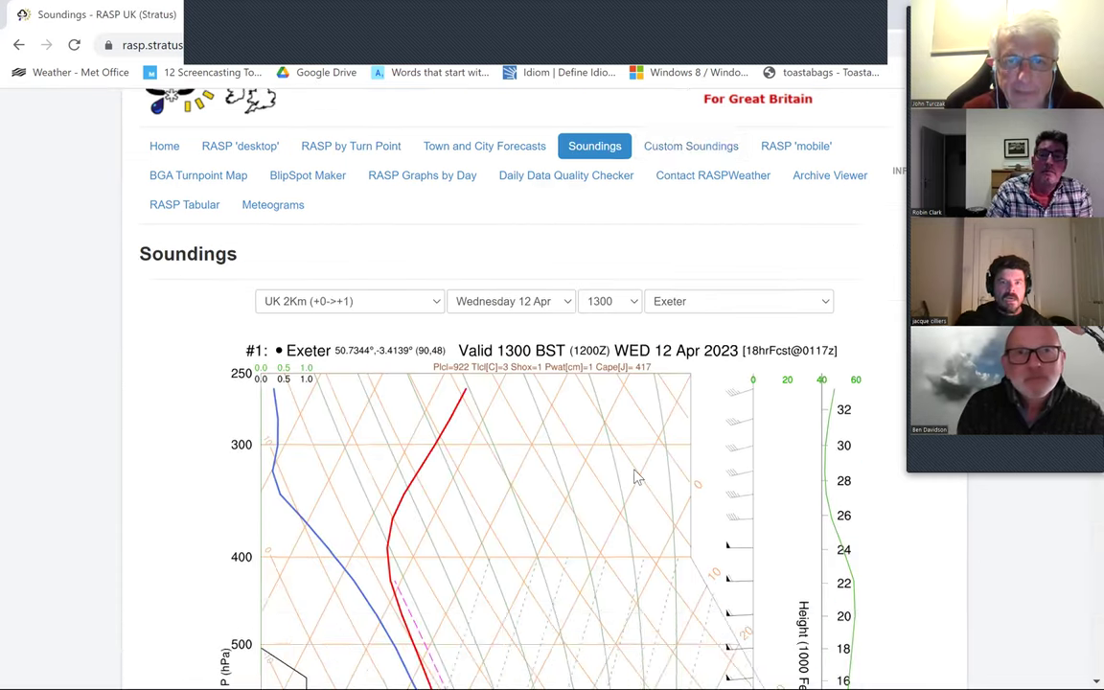
scroll(638, 476, down, 5)
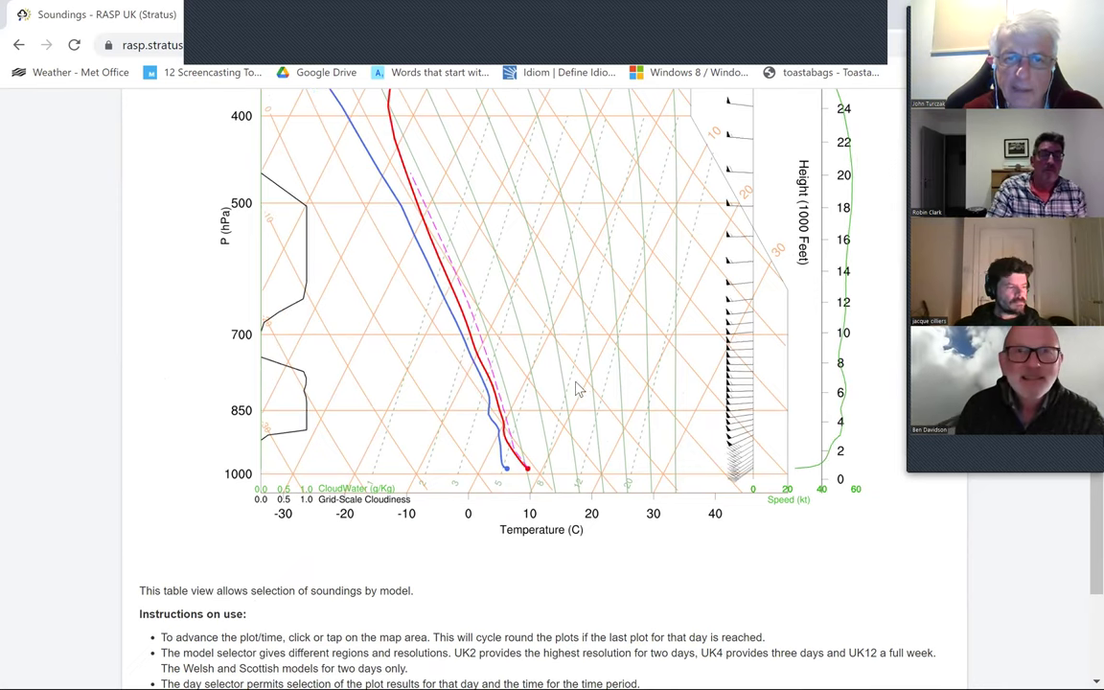
scroll(577, 387, up, 3)
scroll(577, 388, down, 2)
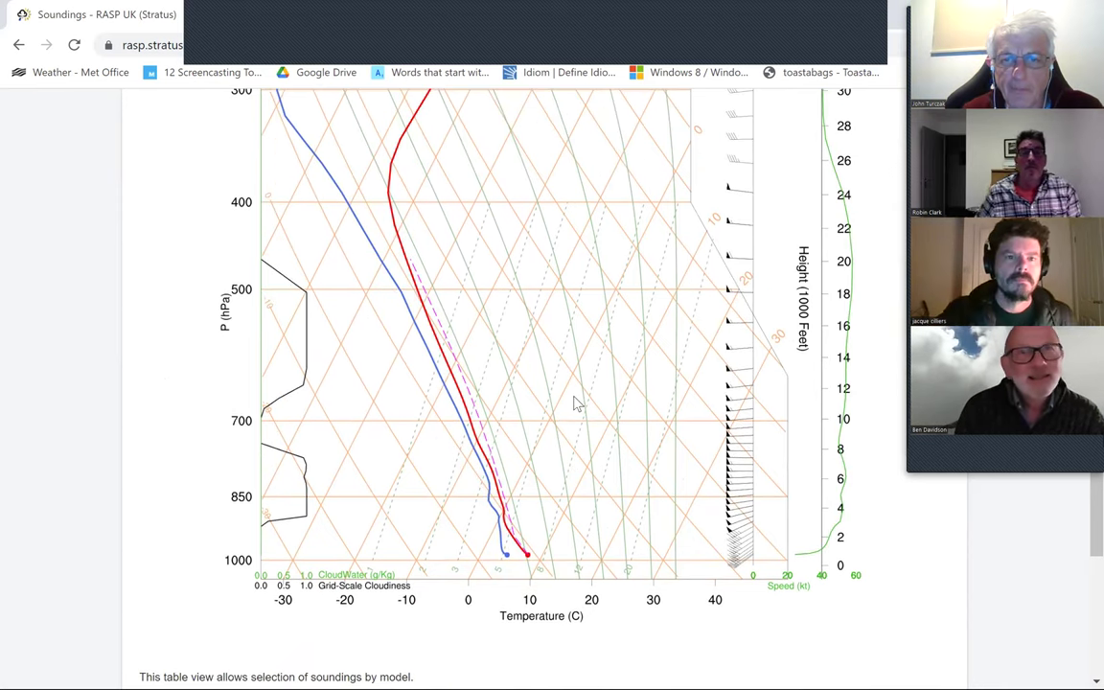
scroll(530, 382, up, 3)
scroll(532, 385, down, 1)
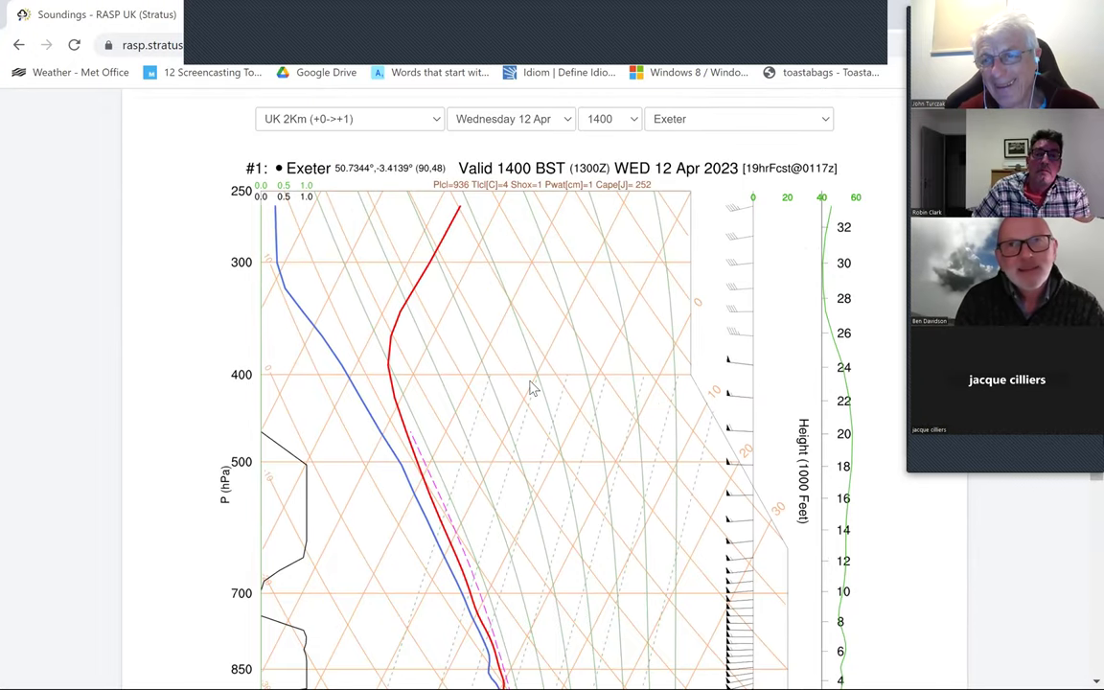
scroll(486, 377, down, 1)
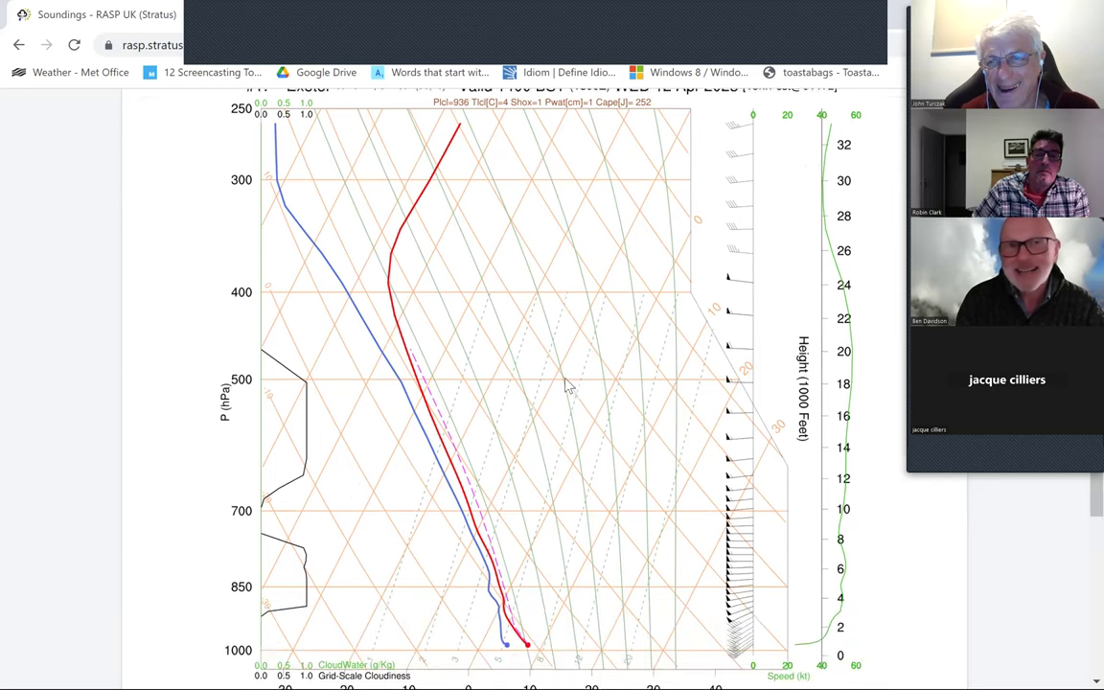